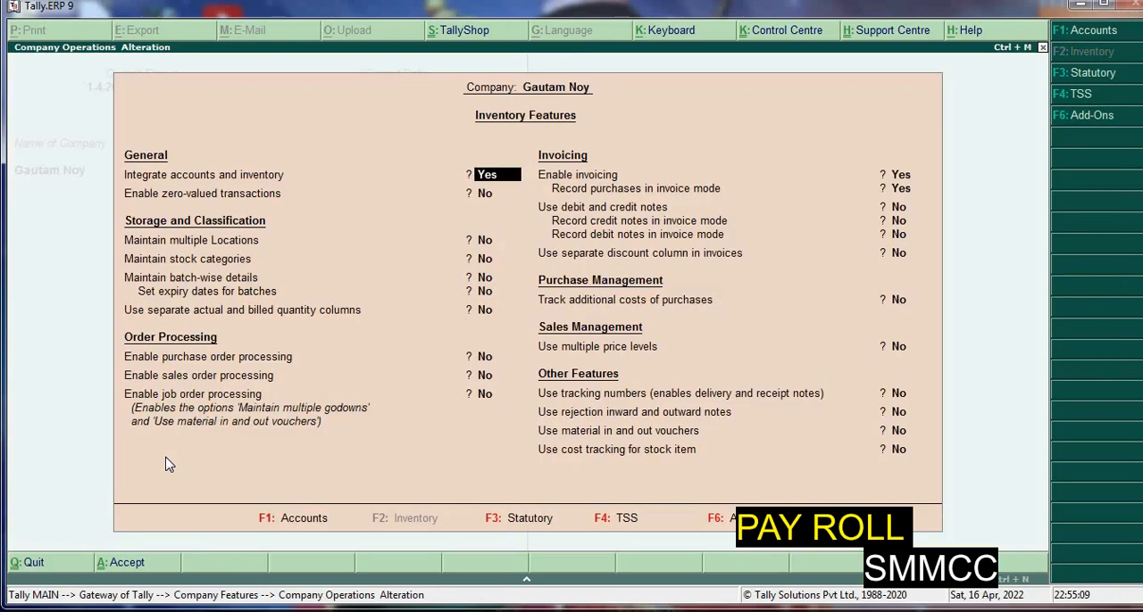
# Set Maintain payroll to Yes in the company's accounting features
pyautogui.press('F1')
pyautogui.press('Down')
pyautogui.press('Down')
pyautogui.press('Down')
pyautogui.press('Down')
pyautogui.press('Down')
pyautogui.press('Down')
pyautogui.press('Down')
pyautogui.press('Down')
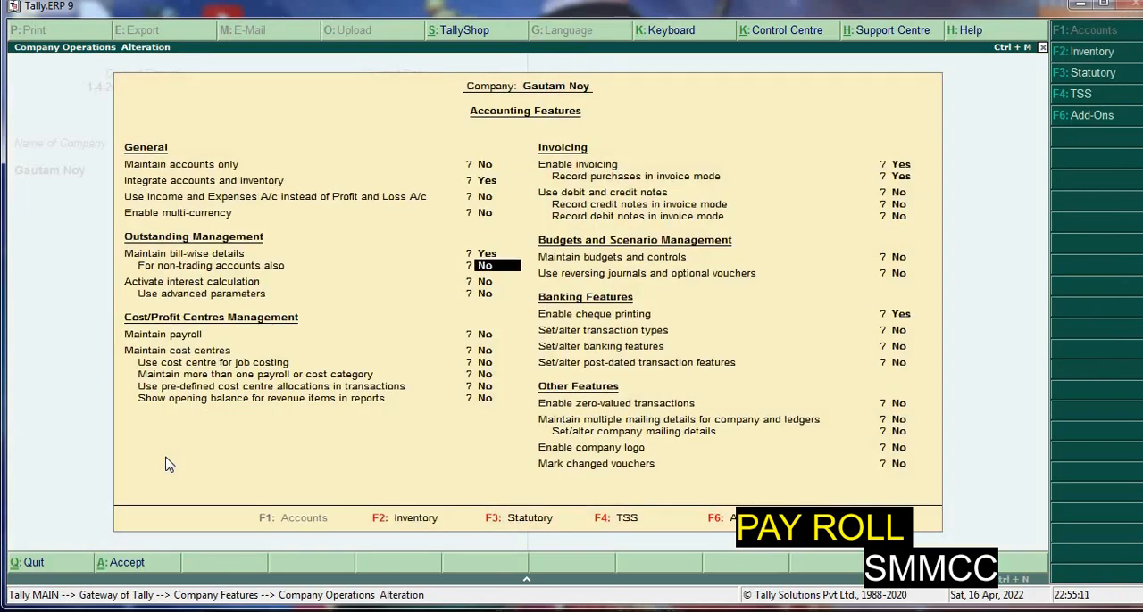
pyautogui.press('Up')
pyautogui.write('y')
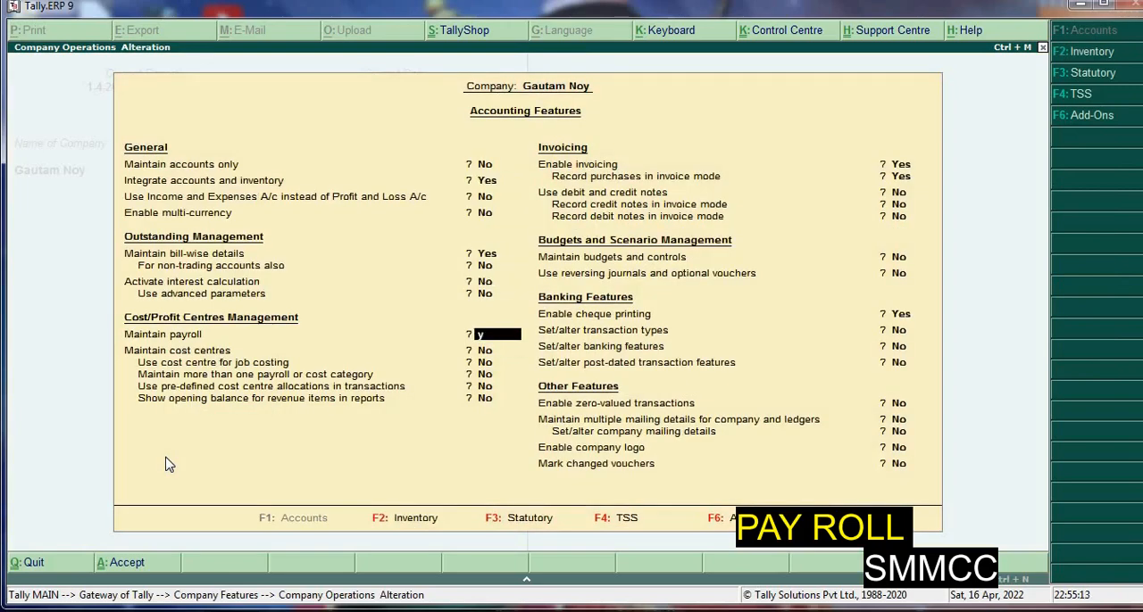
# Set Maintain more than one payroll or cost category to Yes and save the accounting features
pyautogui.press('Return')
pyautogui.press('Down')
pyautogui.write('y')
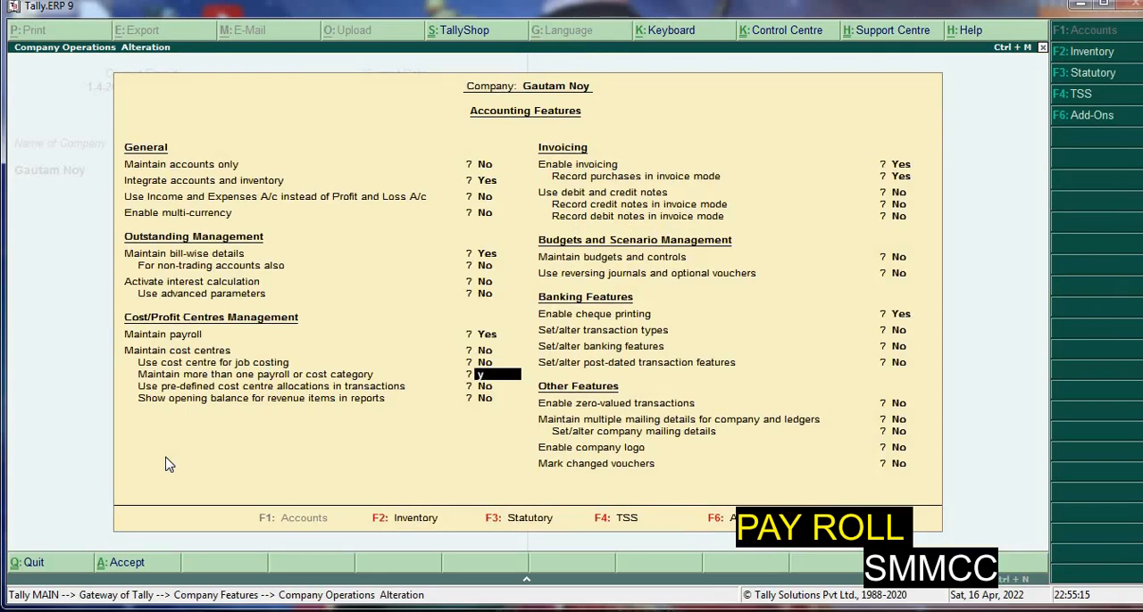
pyautogui.press('Return')
pyautogui.press('Return')
pyautogui.press('Return')
pyautogui.press('Return')
pyautogui.press('Return')
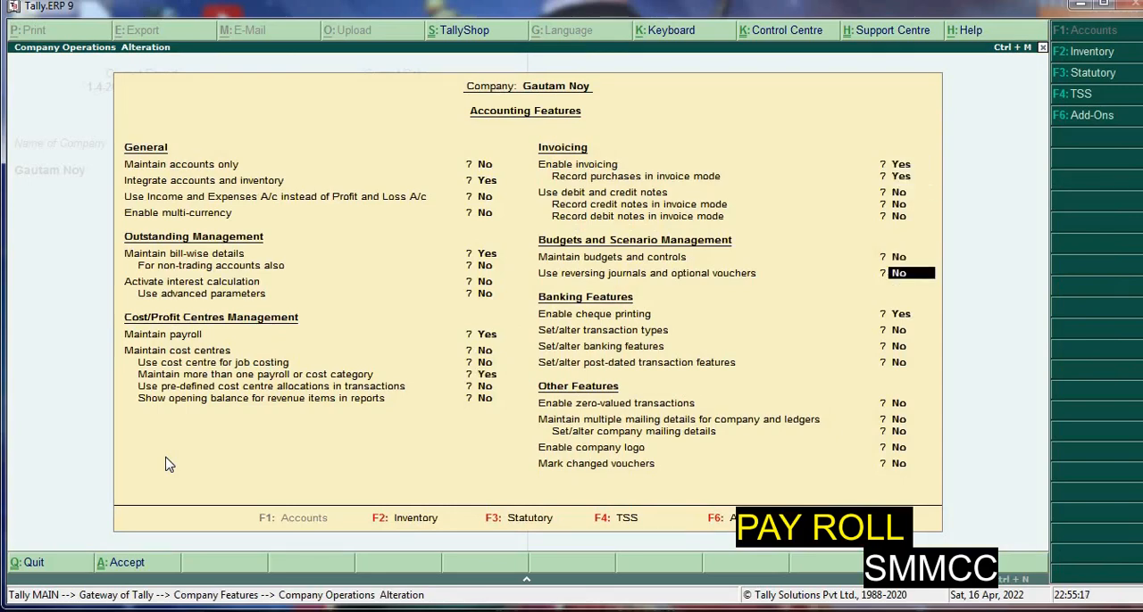
pyautogui.hotkey('ctrl', 'a')
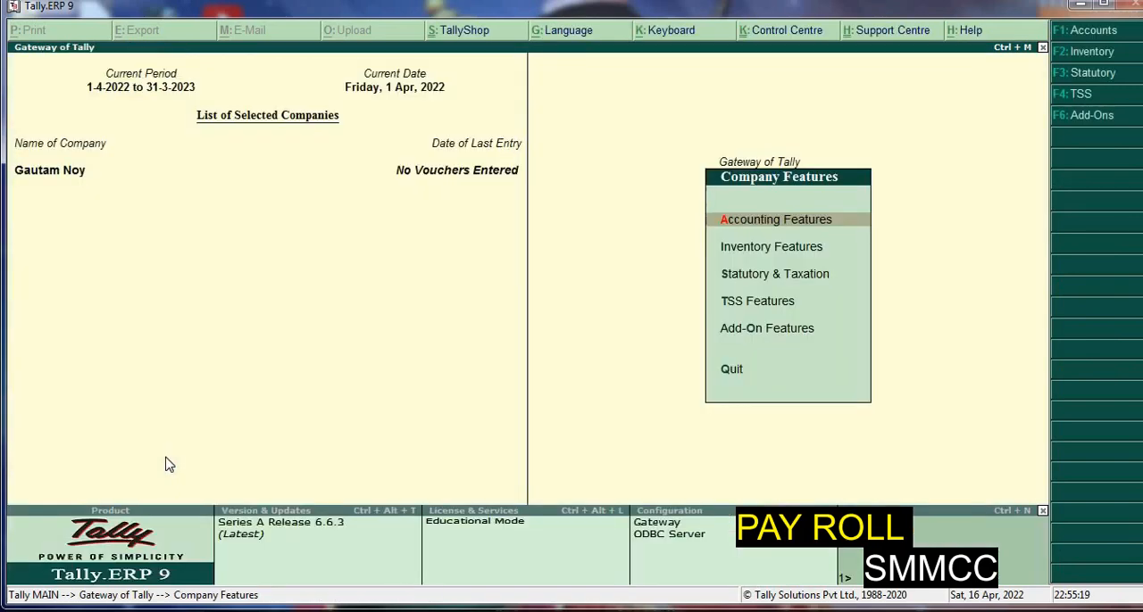
# Enable payroll statutory in the Statutory and Taxation features and open its details for alteration
pyautogui.press('s')
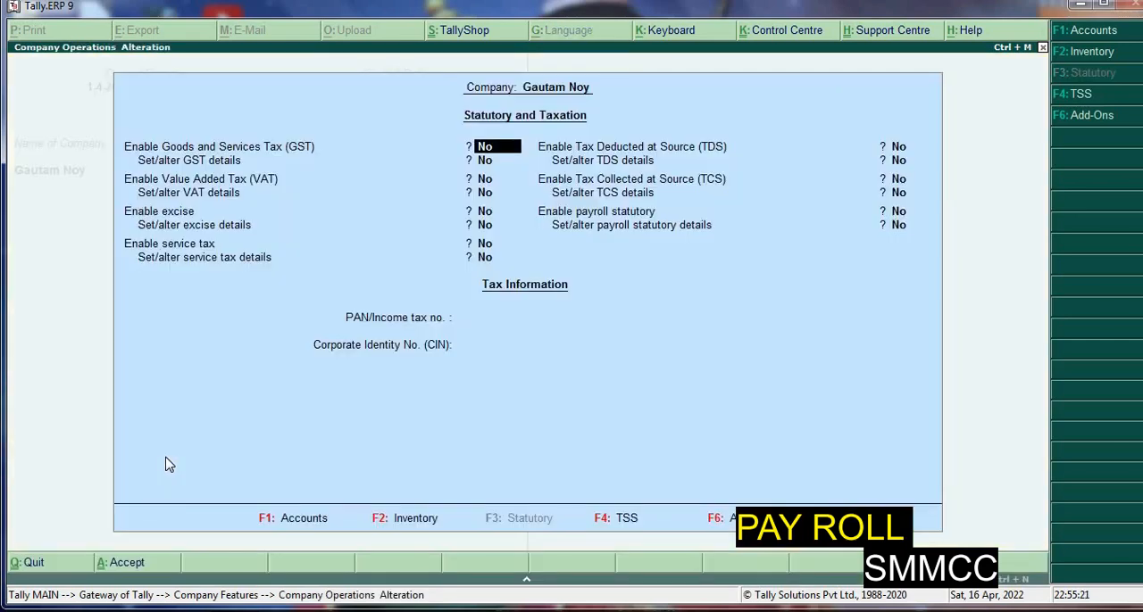
pyautogui.press('Return')
pyautogui.press('Return')
pyautogui.press('Return')
pyautogui.press('Return')
pyautogui.press('Return')
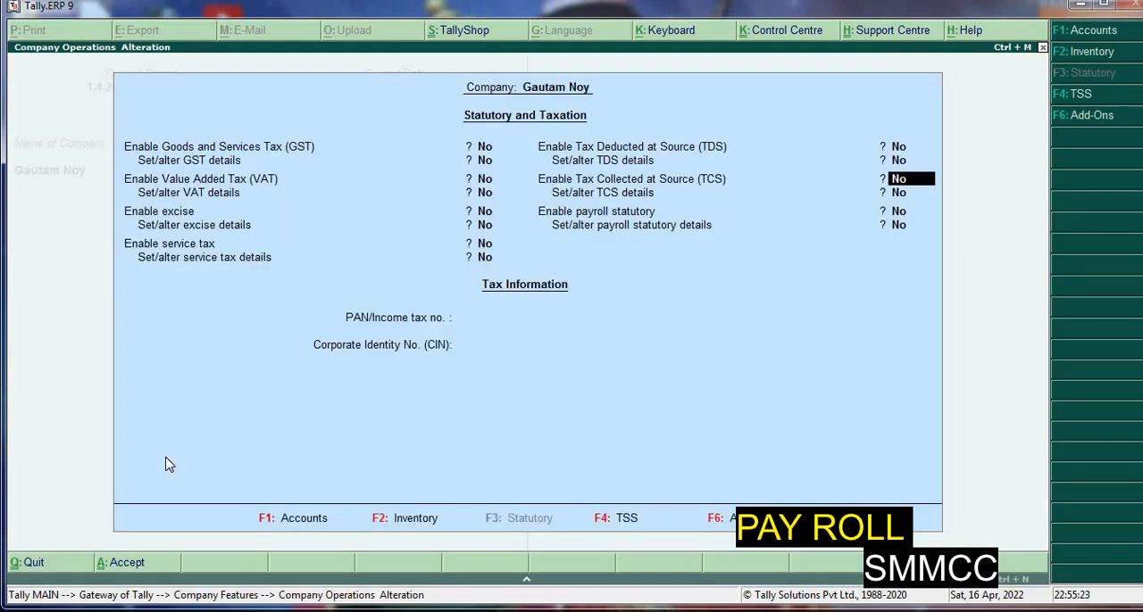
pyautogui.press('Return')
pyautogui.write('y')
pyautogui.press('Return')
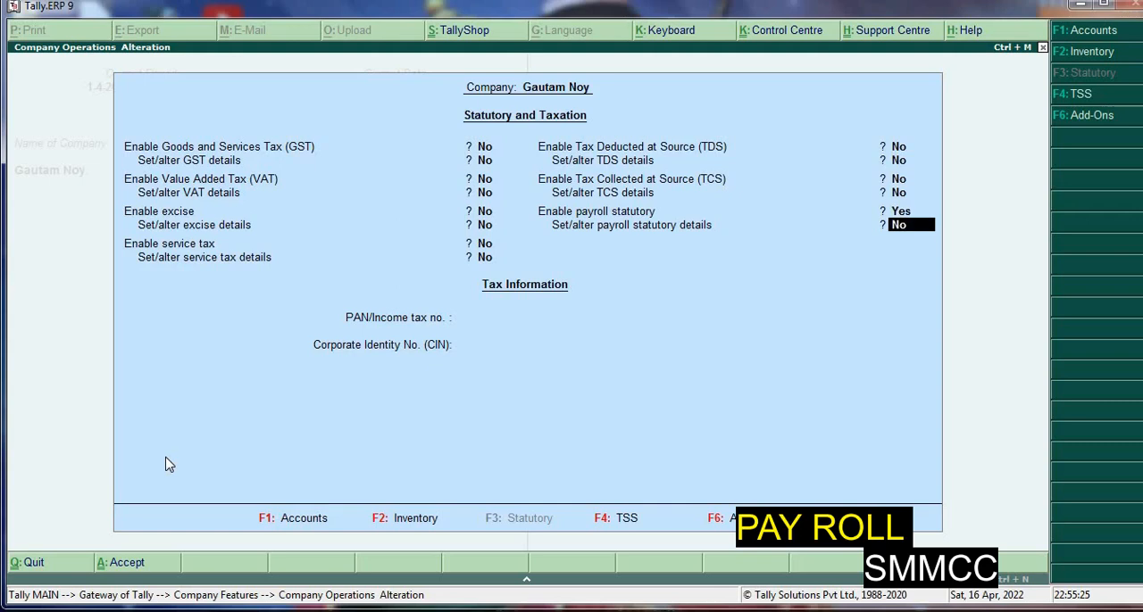
pyautogui.write('y')
pyautogui.press('Return')
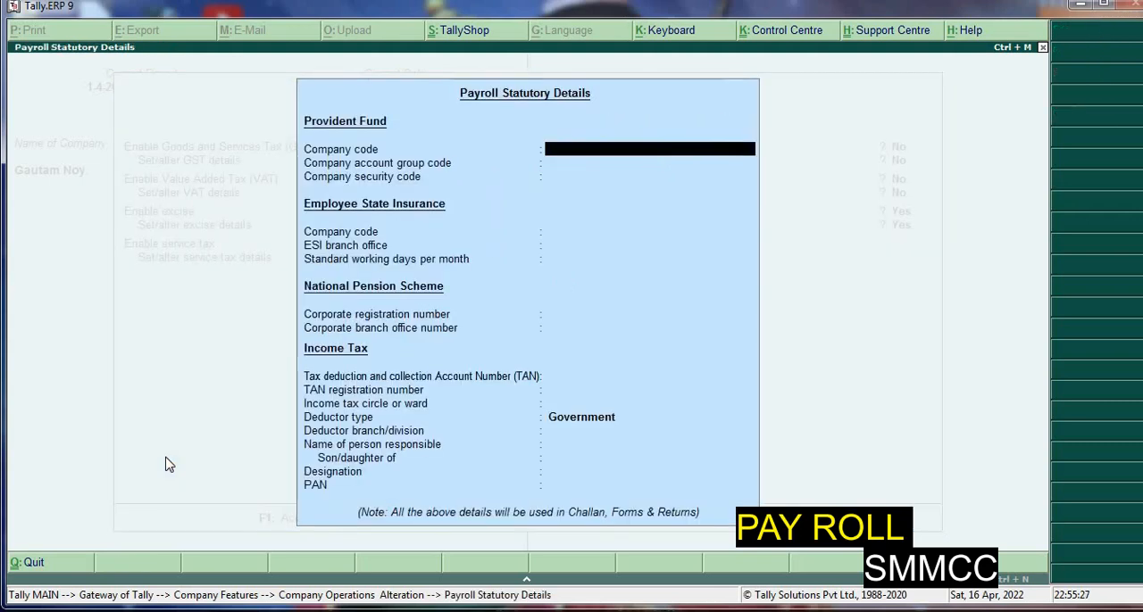
# Enter Provident Fund company code Try/001 and account group code Dfdf, leaving the security code blank
pyautogui.write('Try/001')
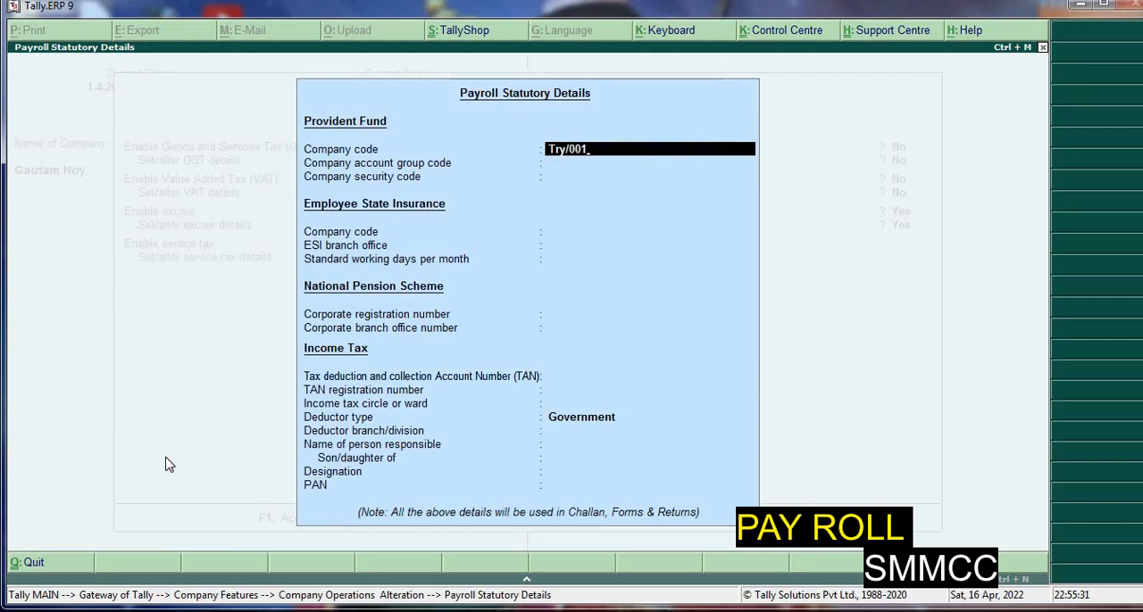
pyautogui.press('Return')
pyautogui.write('Dfdf')
pyautogui.press('Return')
# Leave the insurance, pension and TAN fields blank and set the income tax deductor type to Others
pyautogui.press('Return')
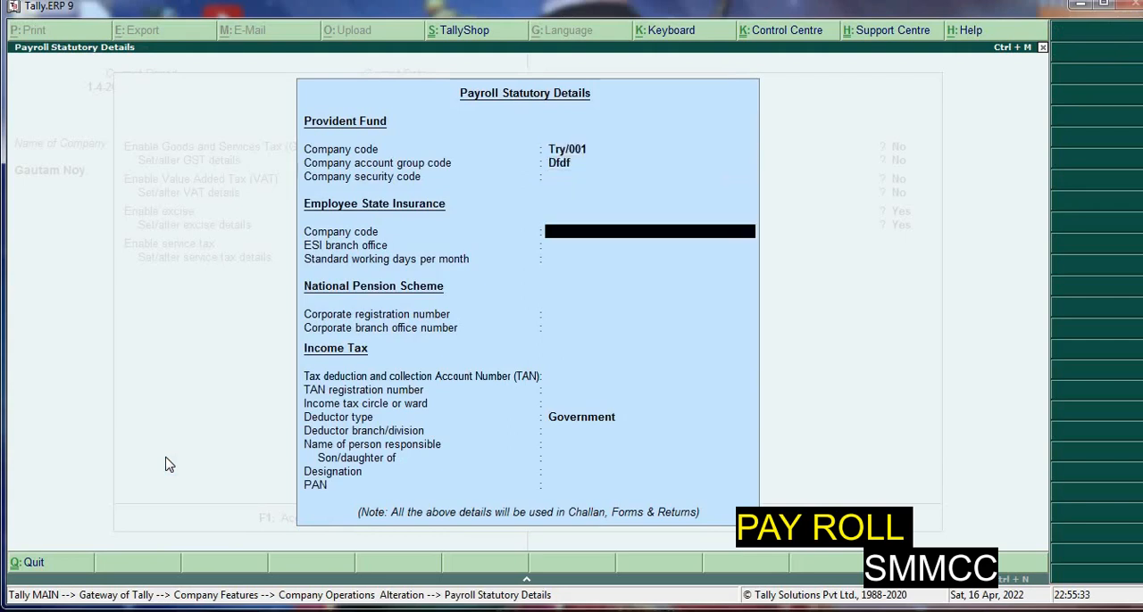
pyautogui.press('Return')
pyautogui.press('Return')
pyautogui.press('Return')
pyautogui.press('Return')
pyautogui.press('Return')
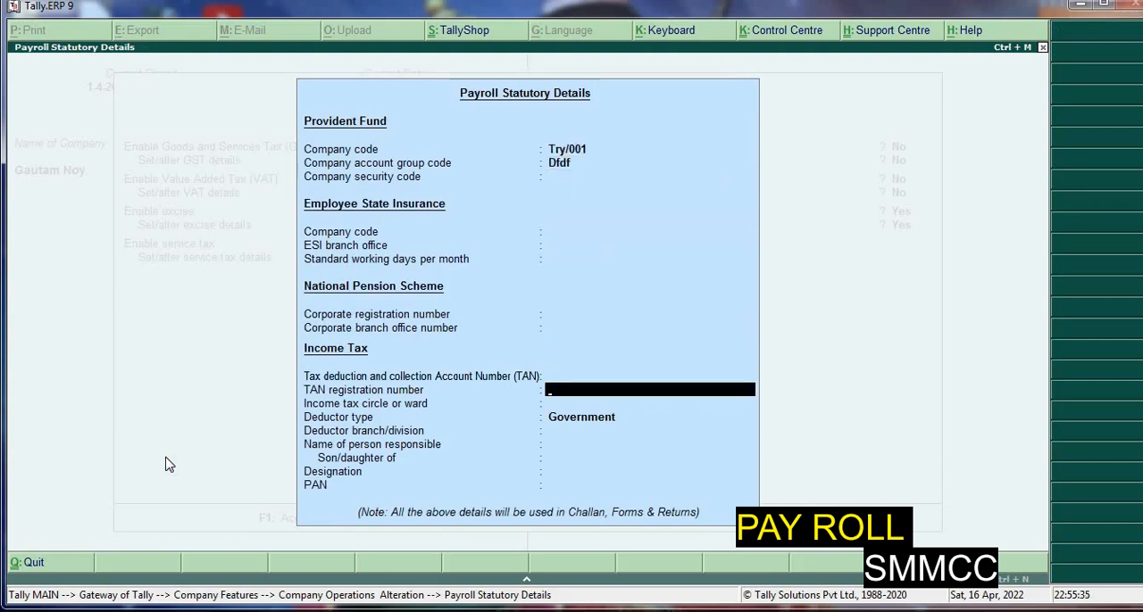
pyautogui.press('Up')
pyautogui.press('Up')
pyautogui.press('Return')
pyautogui.press('Return')
pyautogui.press('Return')
pyautogui.press('Return')
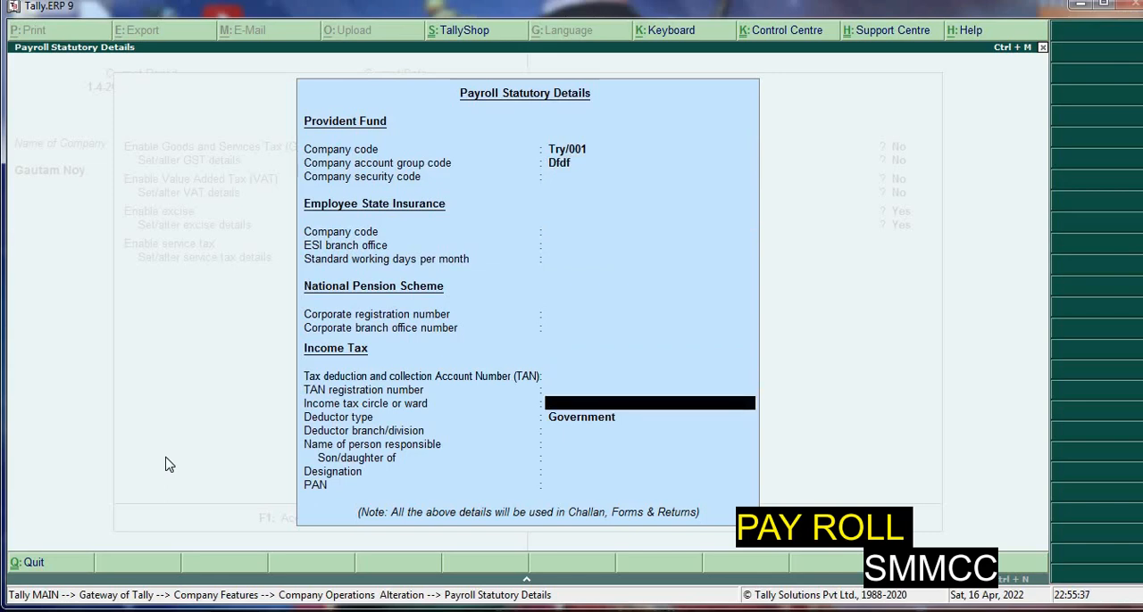
pyautogui.press('Down')
# Leave the remaining deductor details blank and save the payroll statutory details with the Statutory and Taxation features
pyautogui.press('Return')
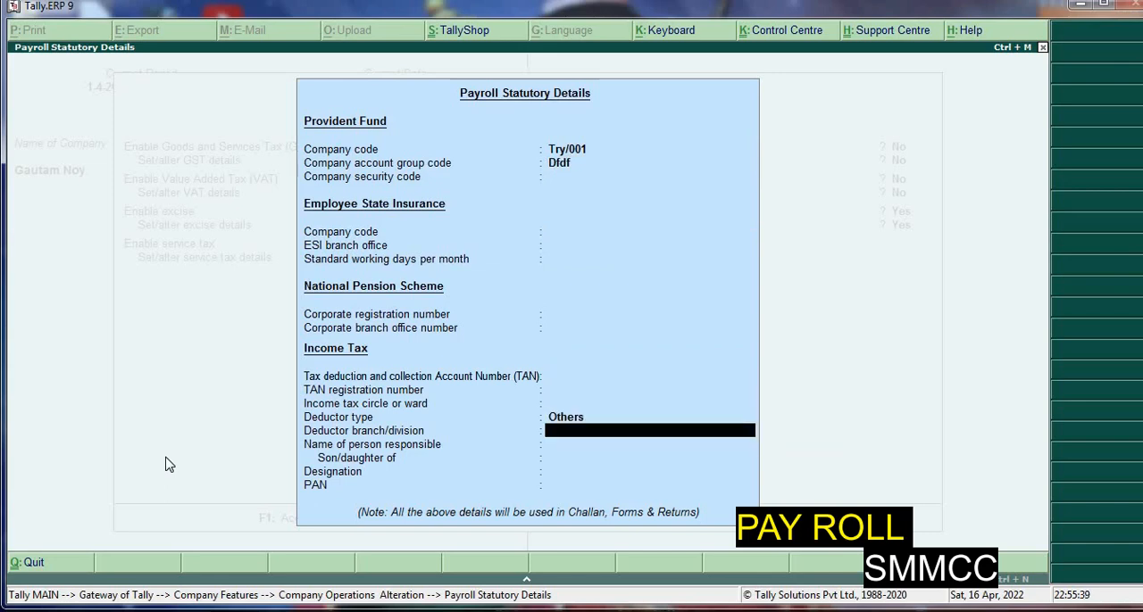
pyautogui.press('Return')
pyautogui.press('Return')
pyautogui.press('Return')
pyautogui.press('Return')
pyautogui.press('Return')
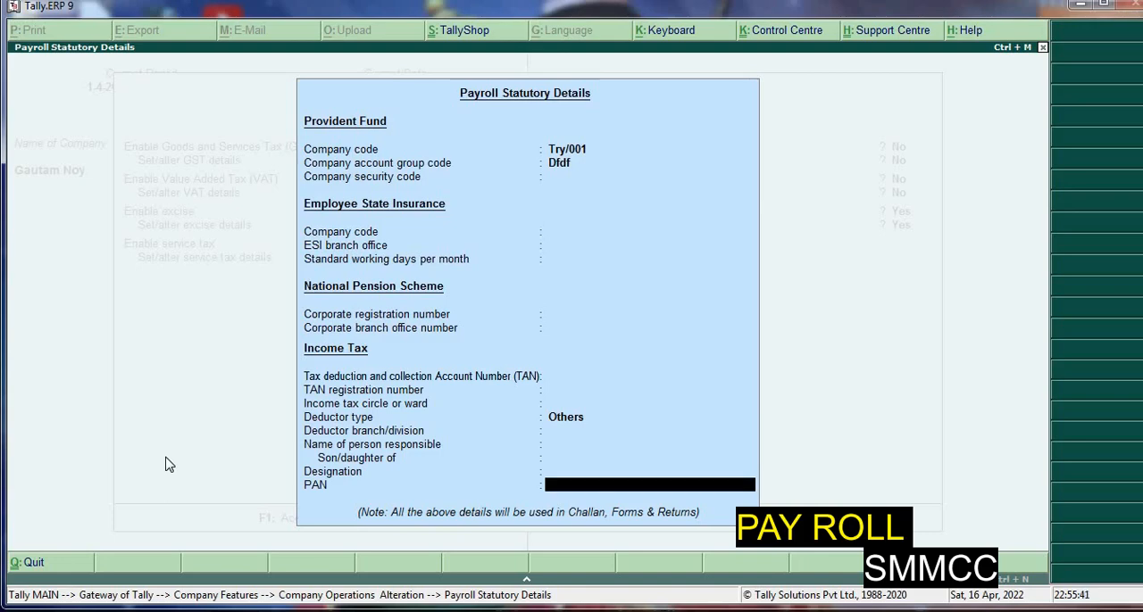
pyautogui.press('Return')
pyautogui.press('Return')
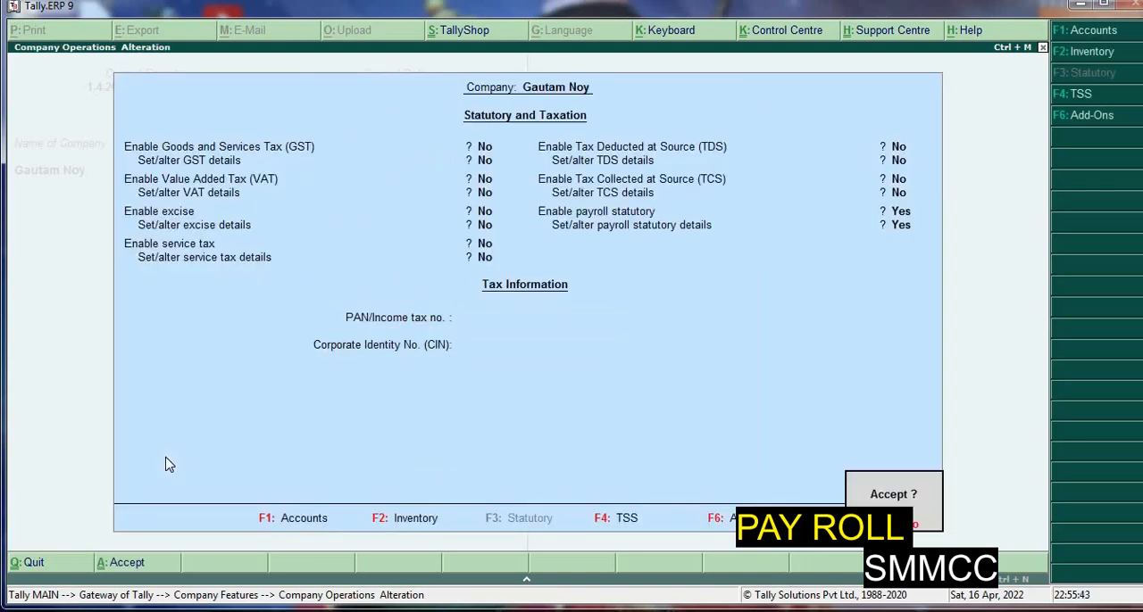
pyautogui.press('Return')
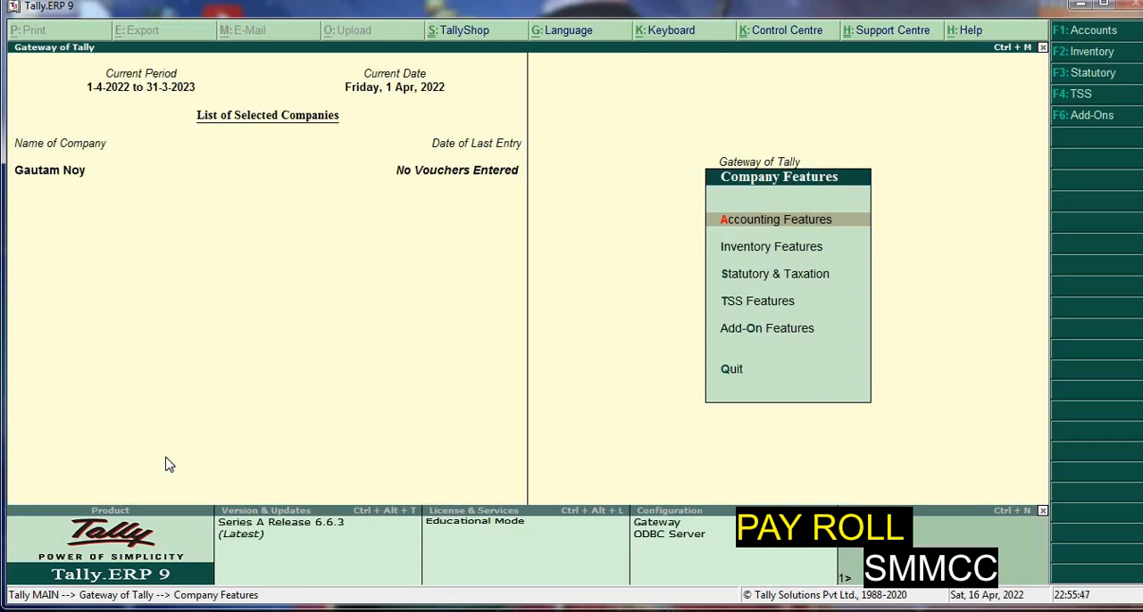
# Create a single employee group named Sales in Primary Cost Category, under Primary, without salary details
pyautogui.press('Escape')
pyautogui.press('Down')
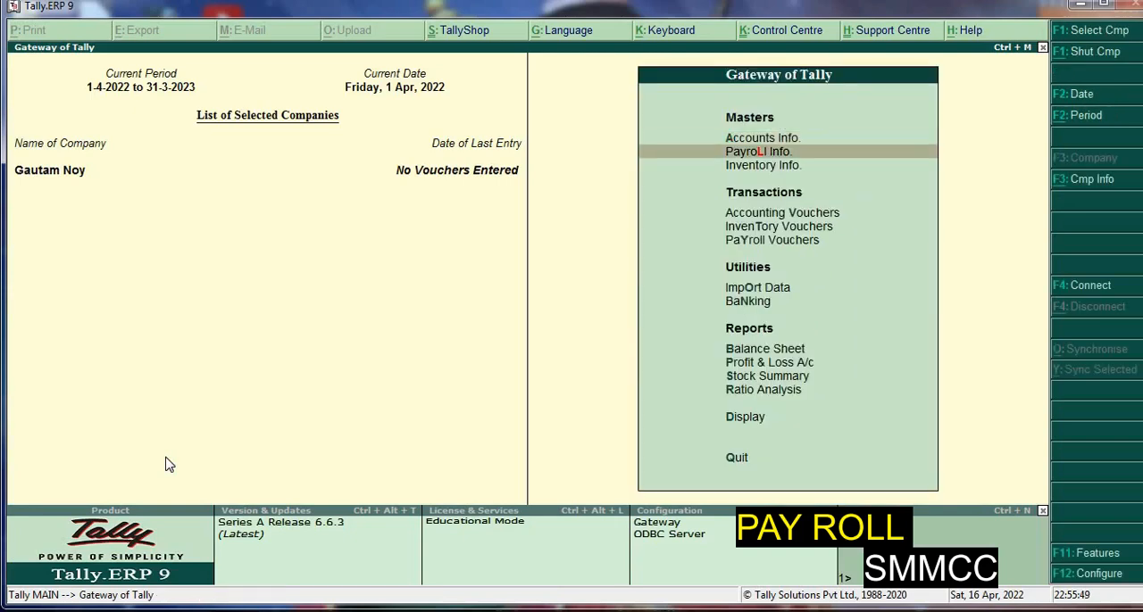
pyautogui.press('Return')
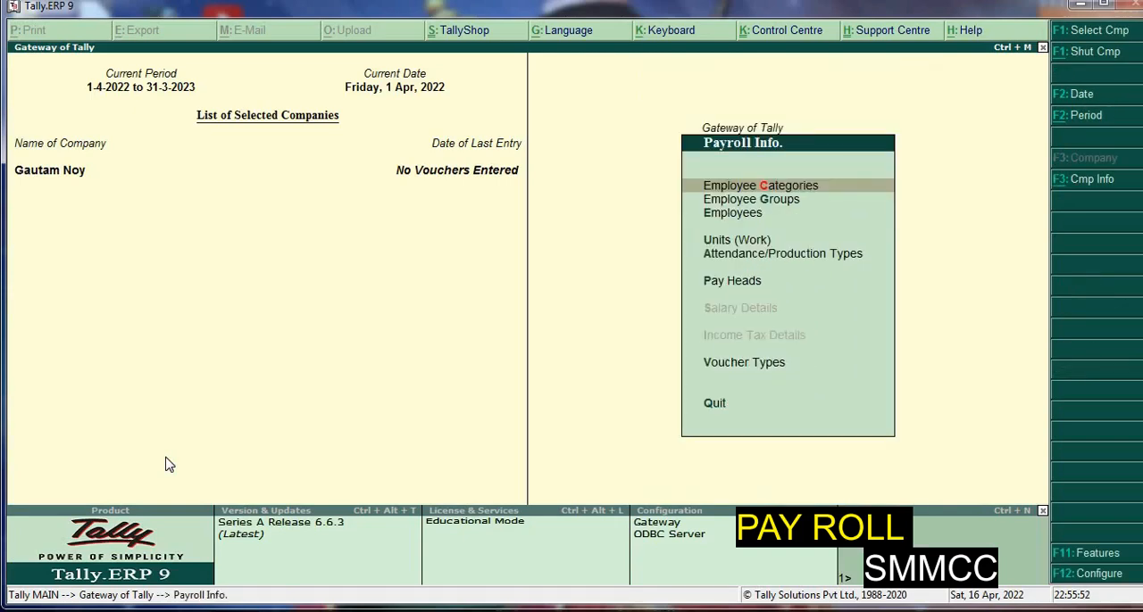
pyautogui.press('Down')
pyautogui.press('Down')
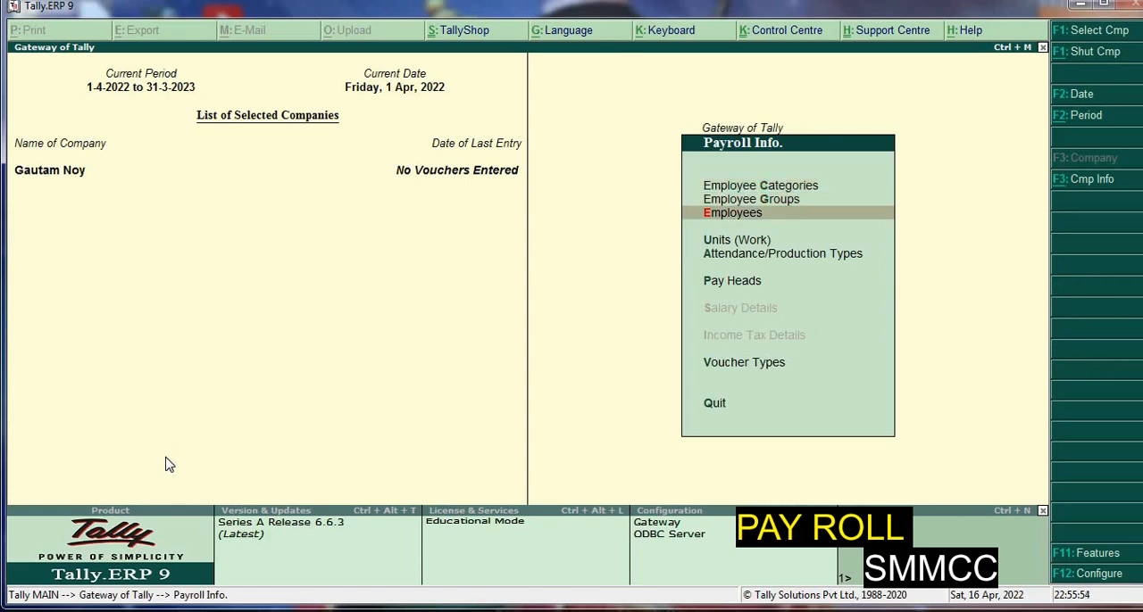
pyautogui.press('Up')
pyautogui.press('Return')
pyautogui.press('Return')
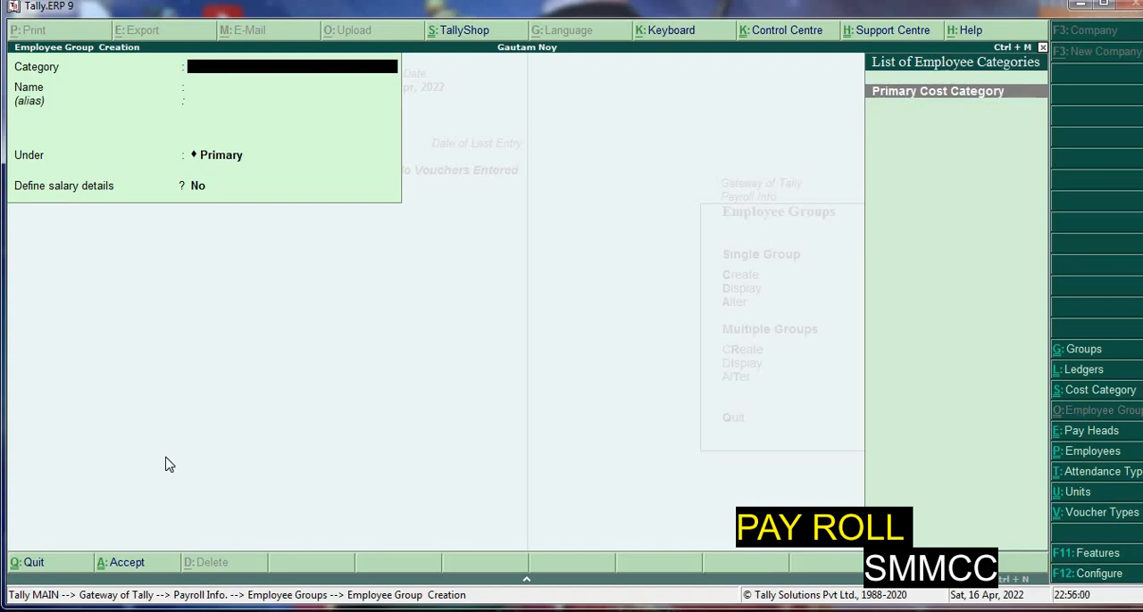
pyautogui.press('Return')
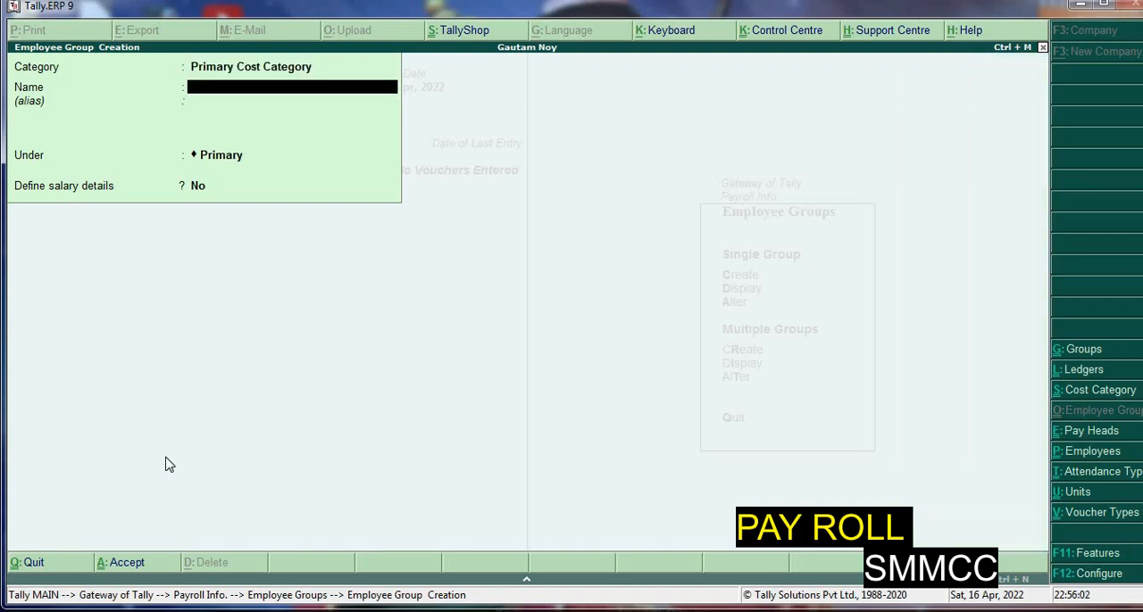
pyautogui.write('Sales')
pyautogui.press('Return')
pyautogui.press('Return')
pyautogui.press('Return')
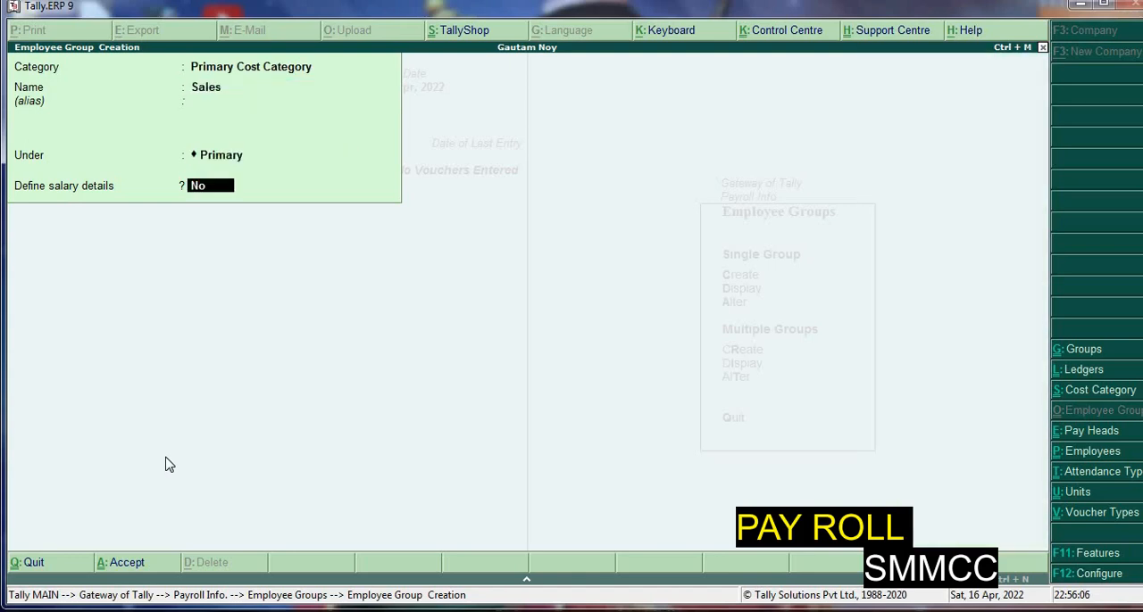
pyautogui.press('Return')
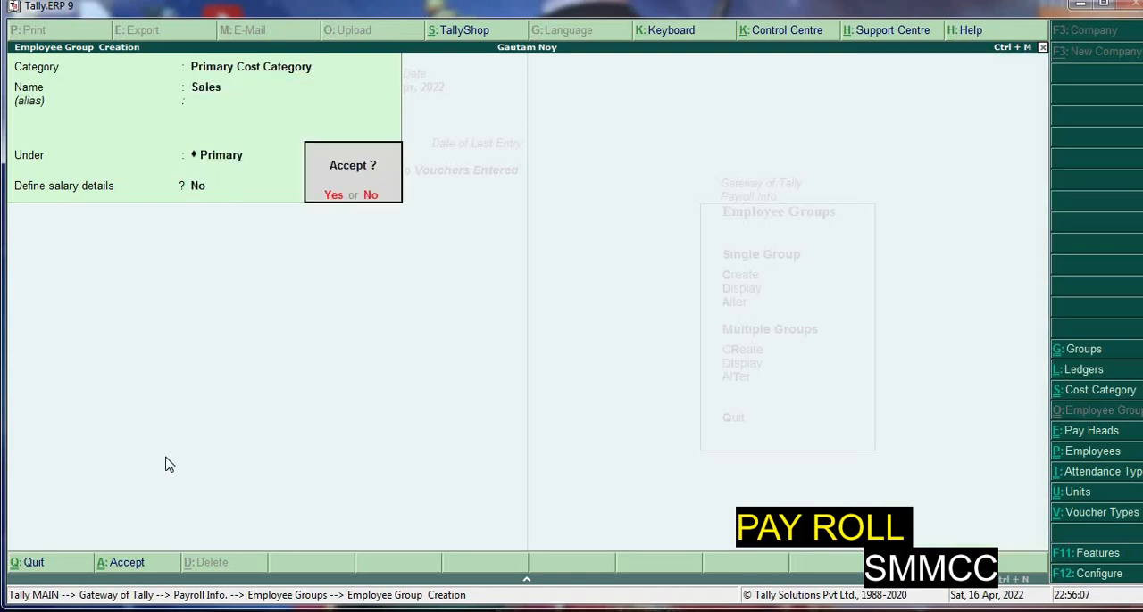
pyautogui.press('Return')
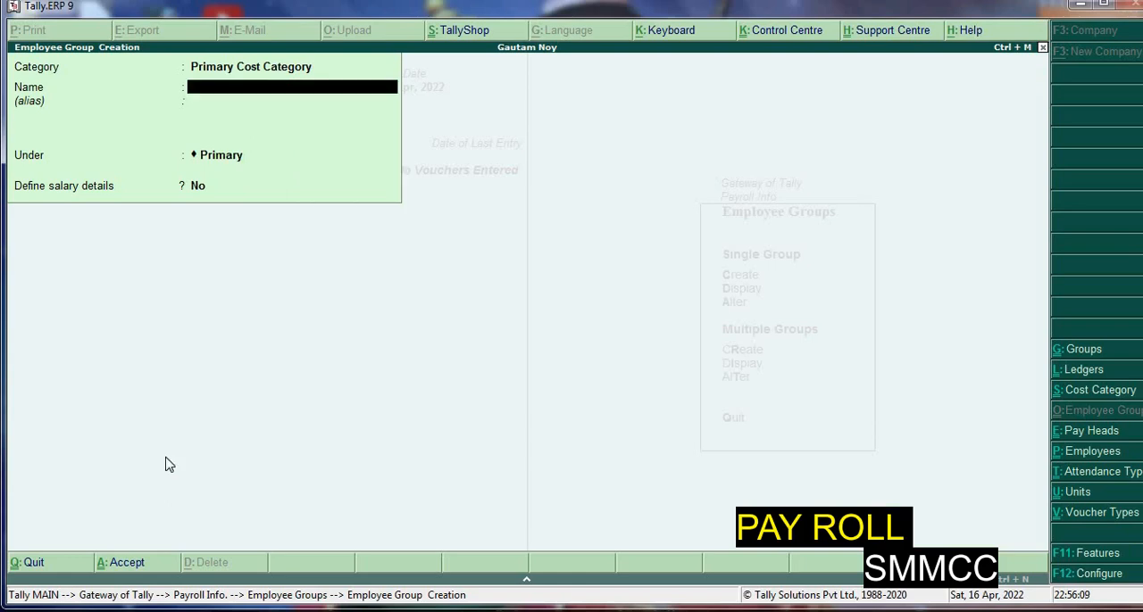
# Create another employee group named Adminstrator under Primary, without salary details
pyautogui.write('Adminst')
pyautogui.write('ator')
pyautogui.press('Return')
pyautogui.press('Return')
pyautogui.press('Return')
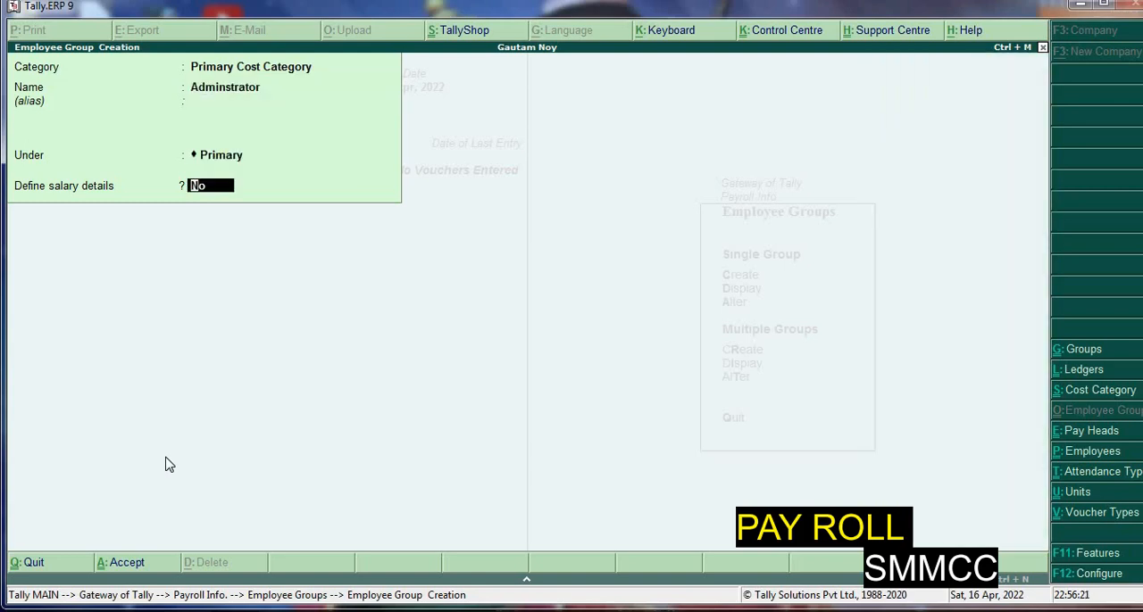
pyautogui.press('Return')
# Create a third employee group named R&D under Primary and leave the group creation form
pyautogui.press('Return')
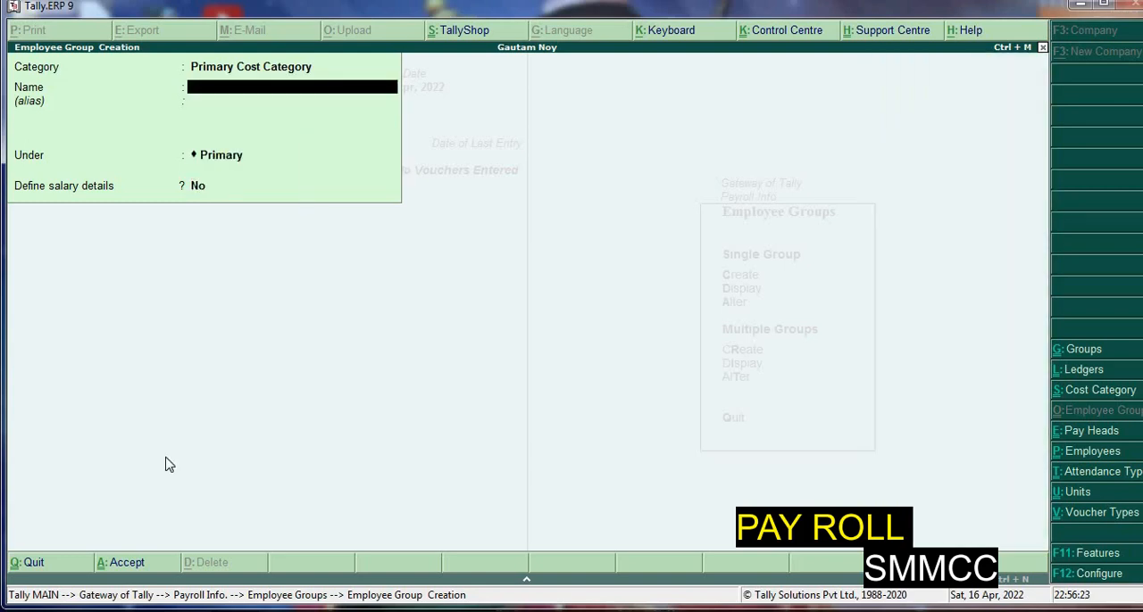
pyautogui.write('R&d')
pyautogui.press('Return')
pyautogui.press('Return')
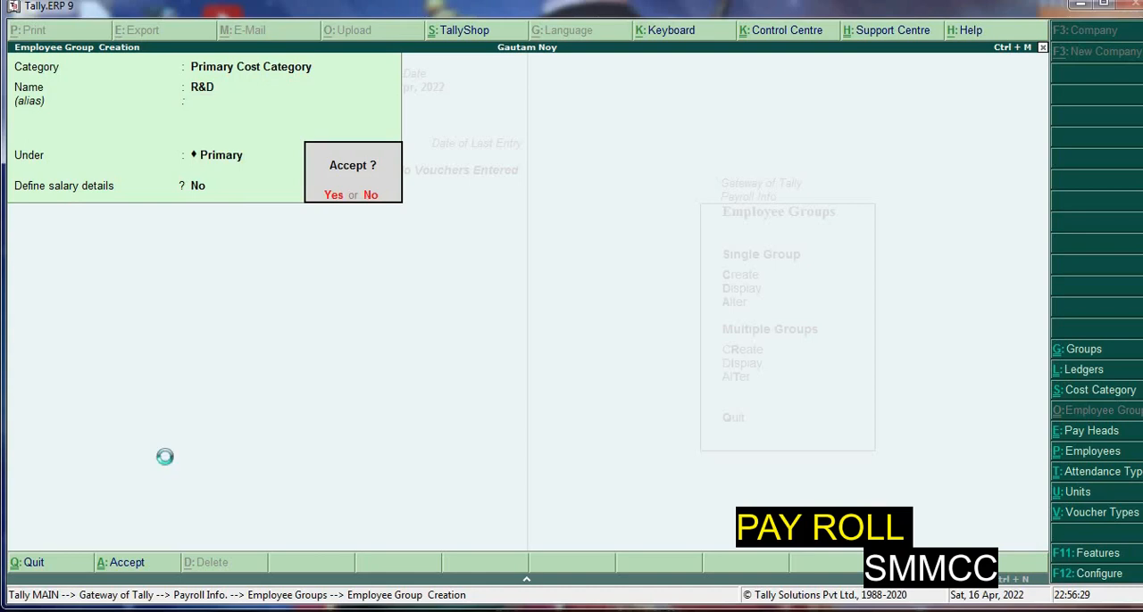
pyautogui.press('Return')
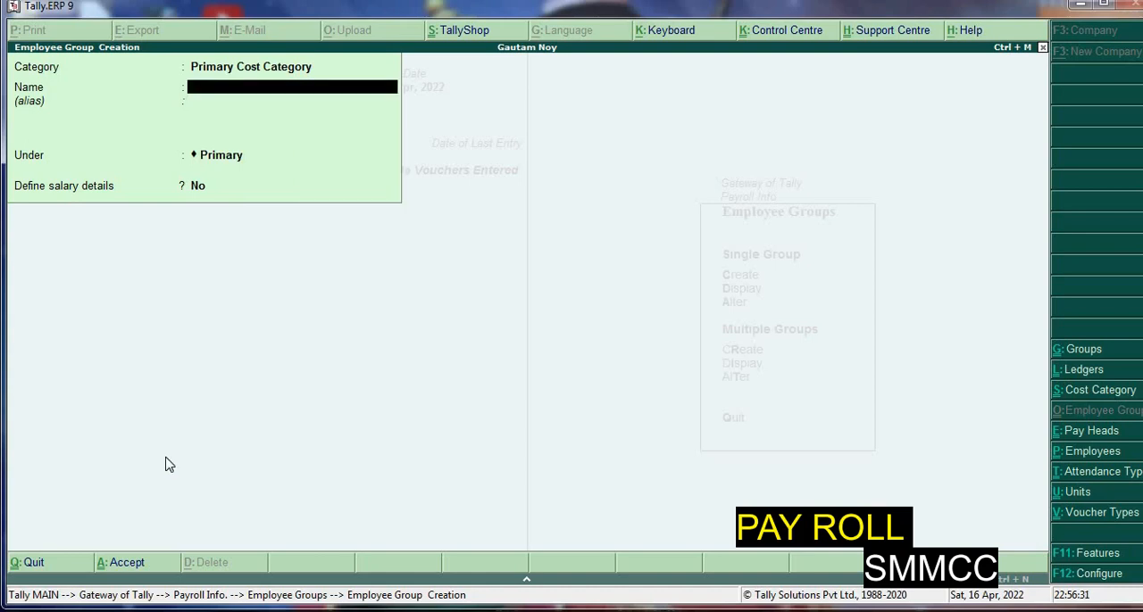
pyautogui.press('Escape')
pyautogui.press('Return')
# Review the Payroll Configuration options for employee records, keep them as they are, and return to Employee Groups
pyautogui.press('F12')
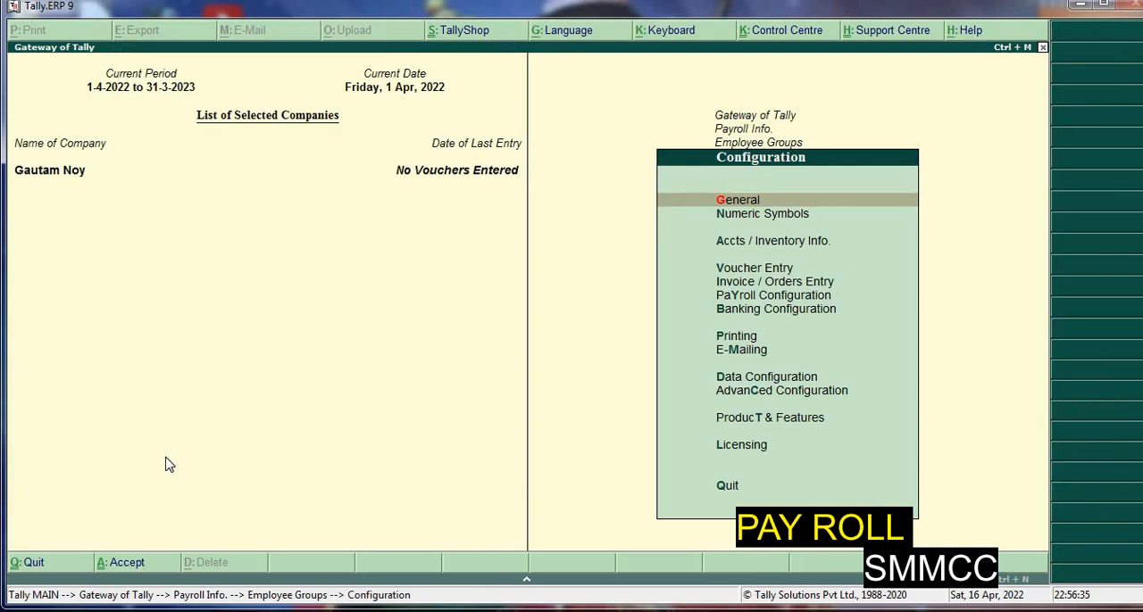
pyautogui.press('Down')
pyautogui.press('Down')
pyautogui.press('Down')
pyautogui.press('Down')
pyautogui.press('Down')
pyautogui.press('Return')
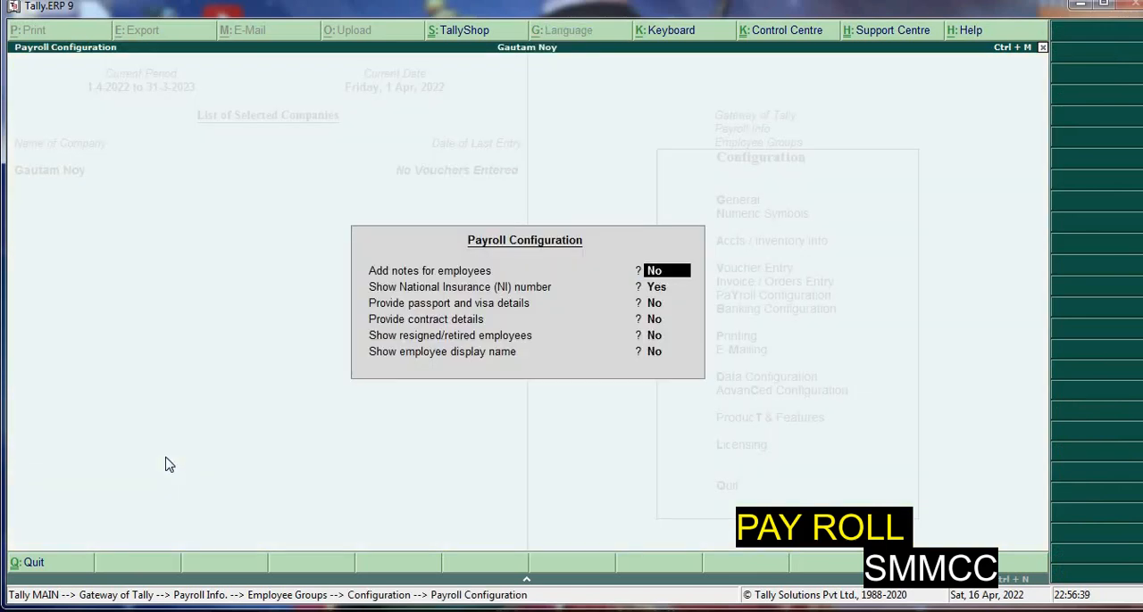
pyautogui.press('Return')
pyautogui.press('Return')
pyautogui.press('Return')
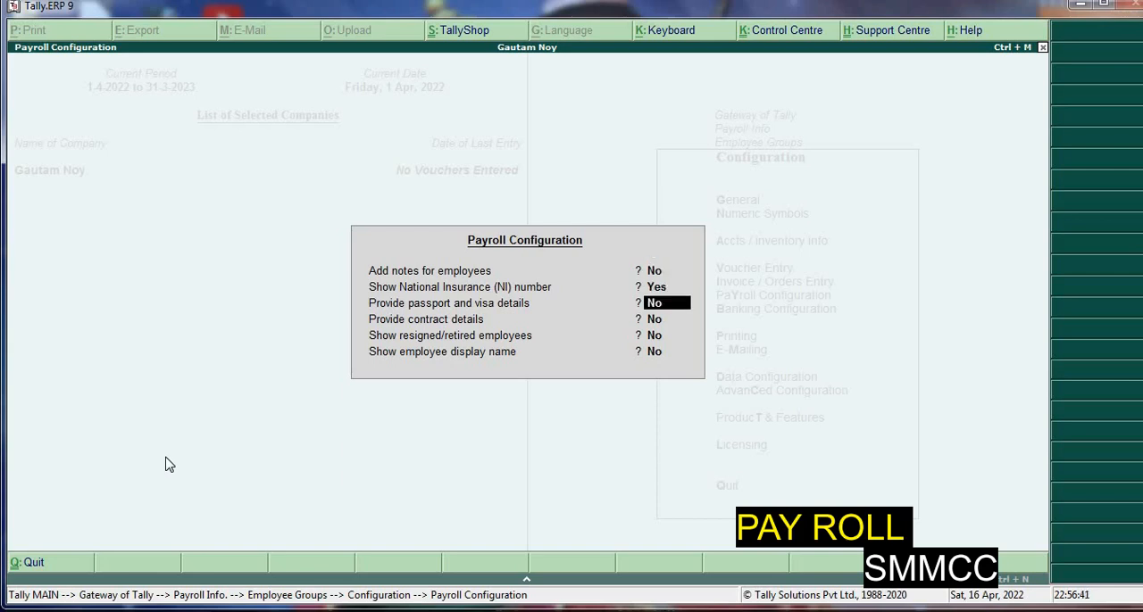
pyautogui.press('Return')
pyautogui.press('Return')
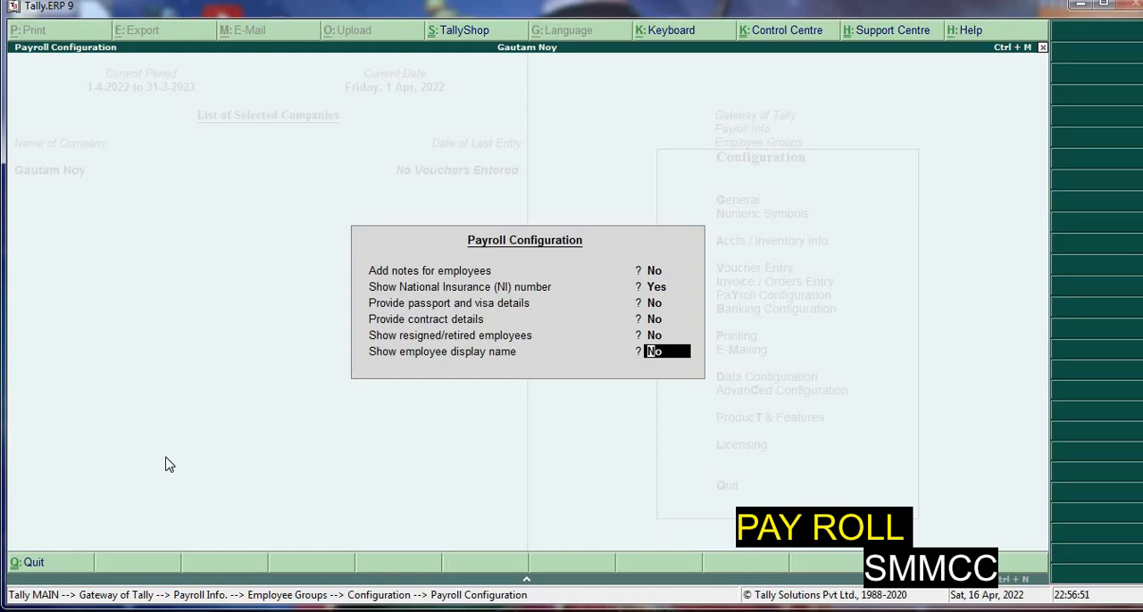
pyautogui.press('Up')
pyautogui.press('Return')
pyautogui.press('Return')
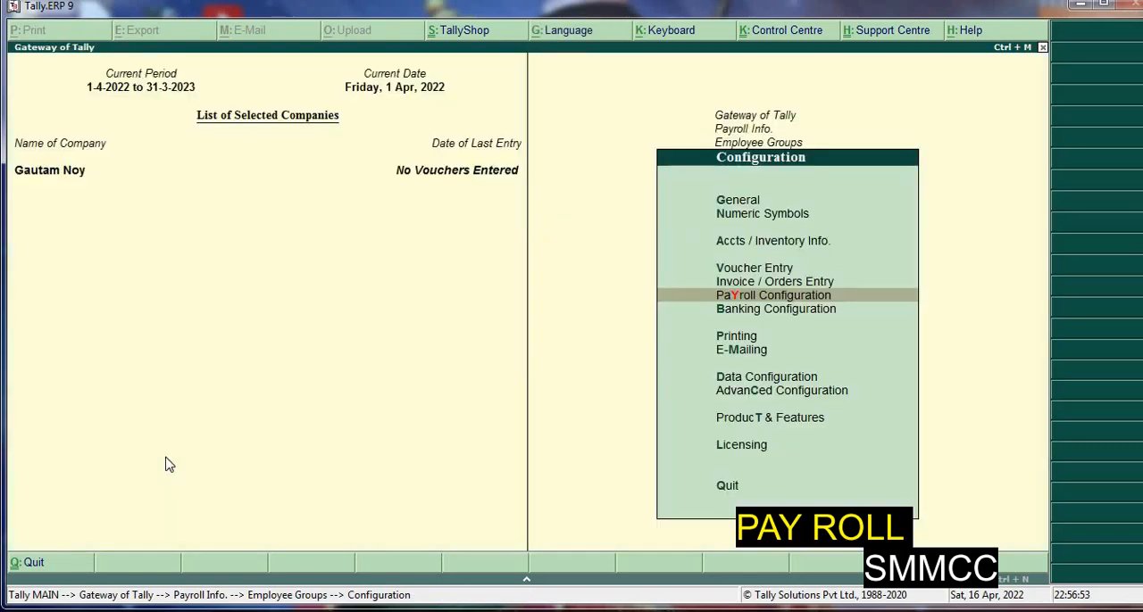
pyautogui.press('Escape')
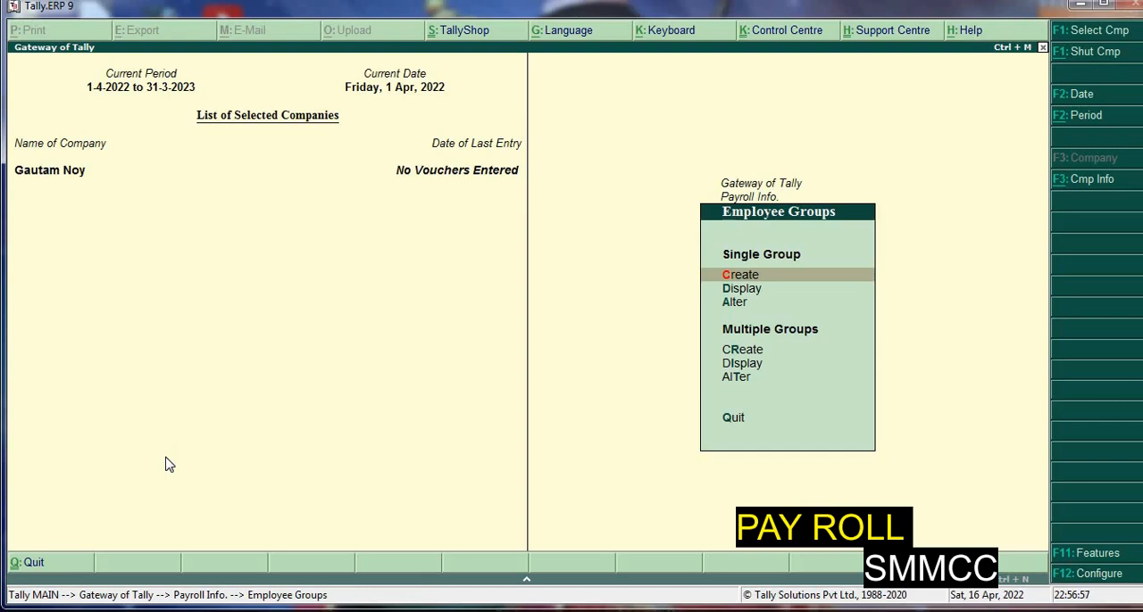
# Begin a single employee record, entering the employee's name, group Adminstrator, joining date 1-Apr-2022 and no salary details
pyautogui.press('Escape')
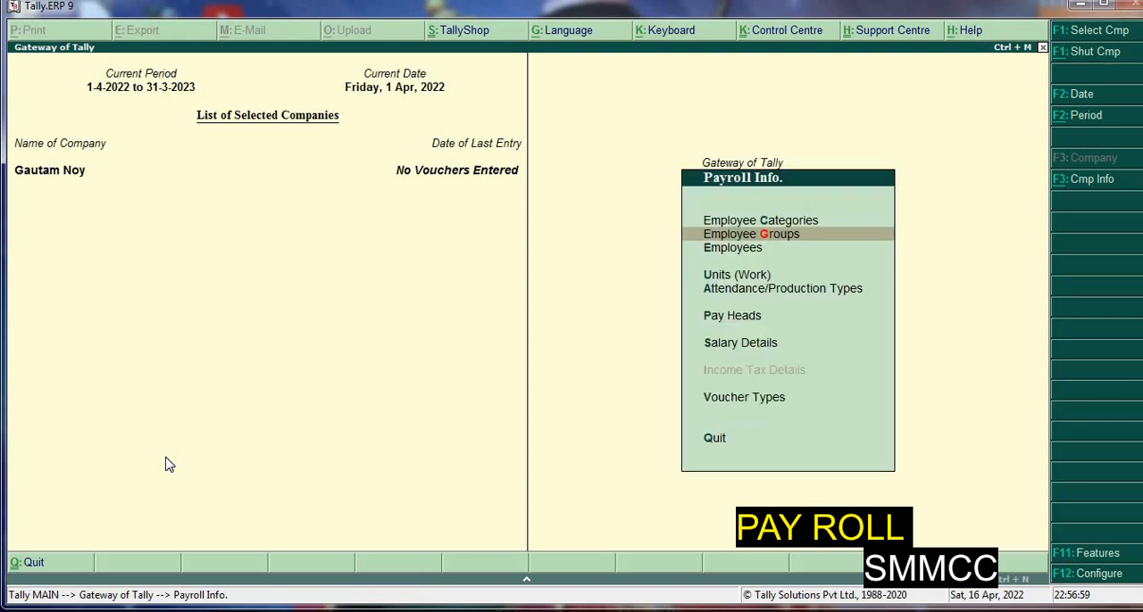
pyautogui.press('Down')
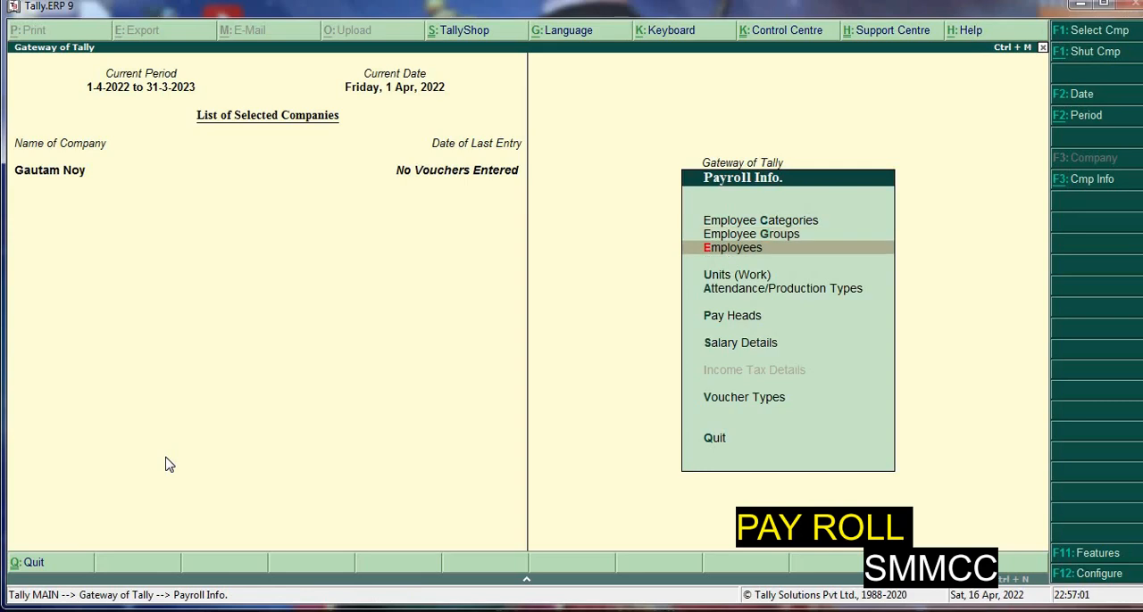
pyautogui.press('Return')
pyautogui.press('Return')
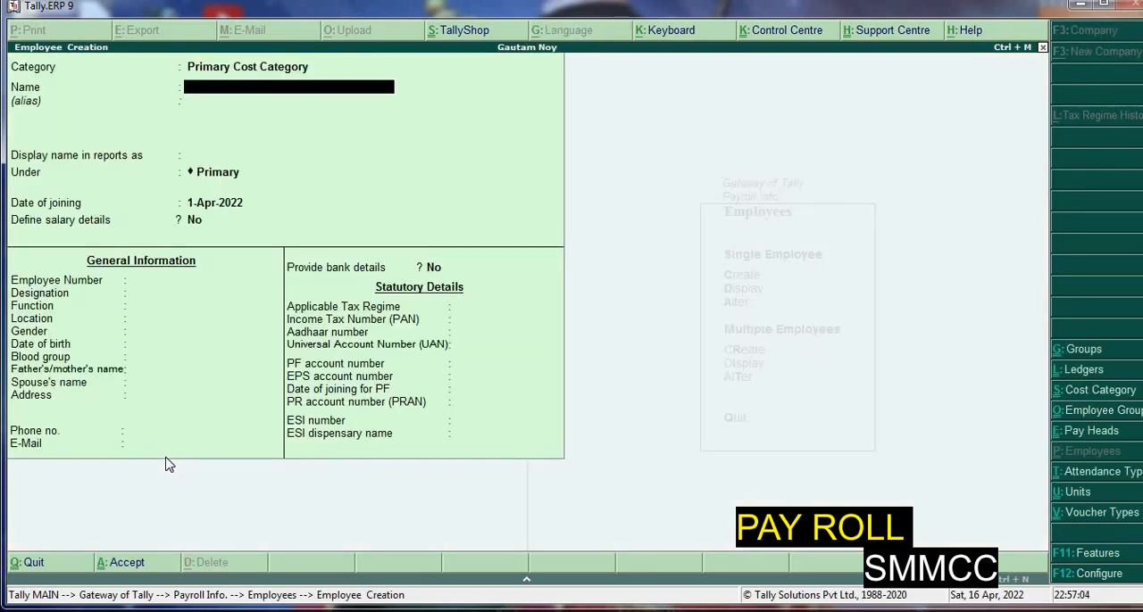
pyautogui.write('Rahul')
pyautogui.press('Return')
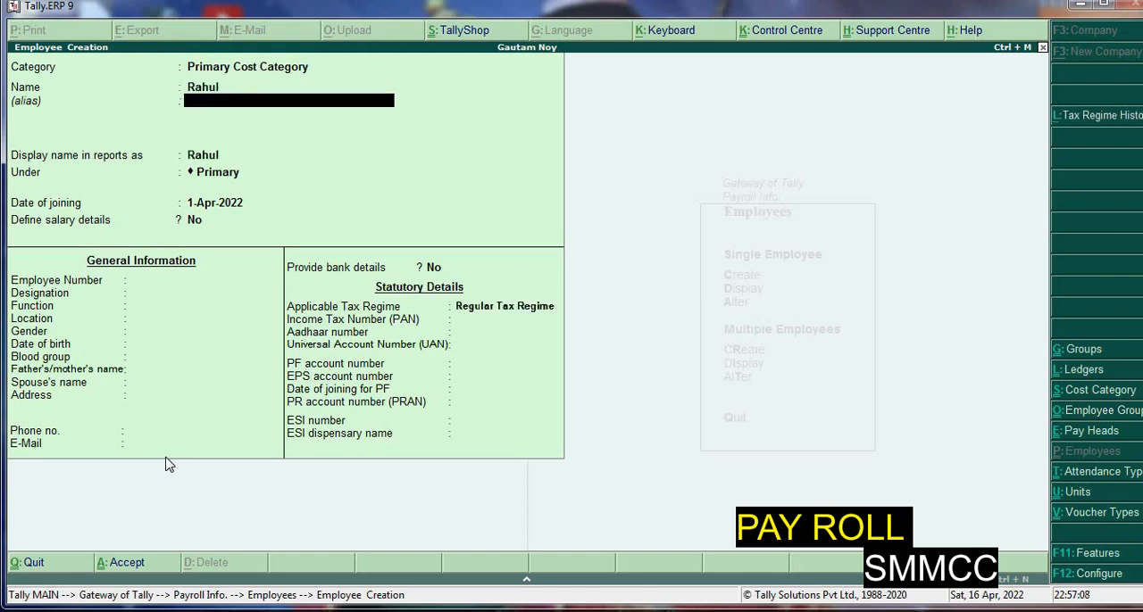
pyautogui.press('Return')
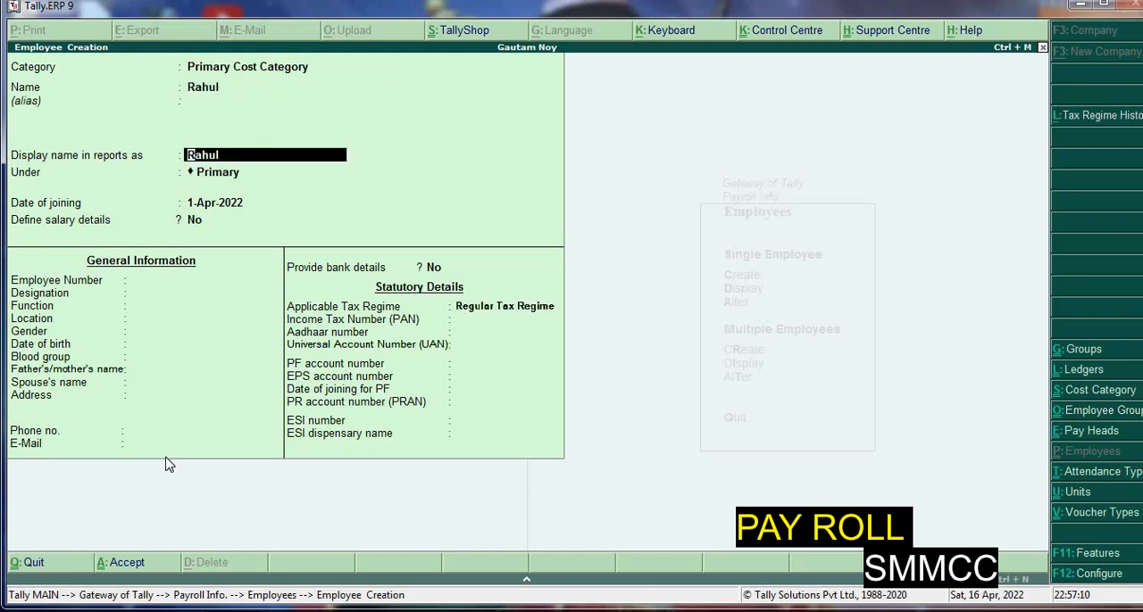
pyautogui.press('Return')
pyautogui.press('Down')
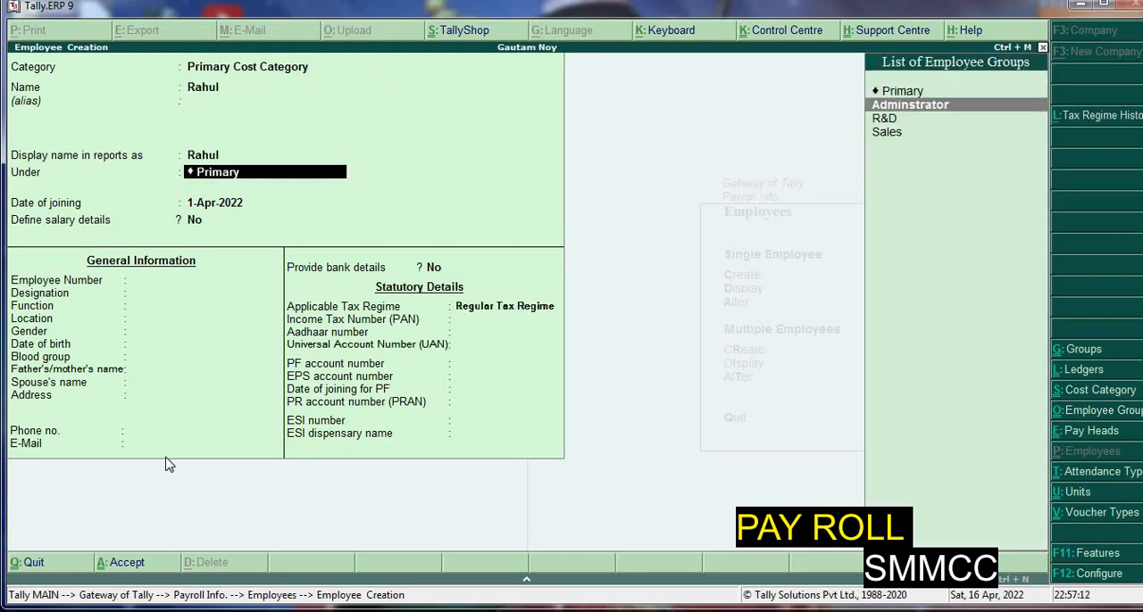
pyautogui.press('Return')
pyautogui.press('Return')
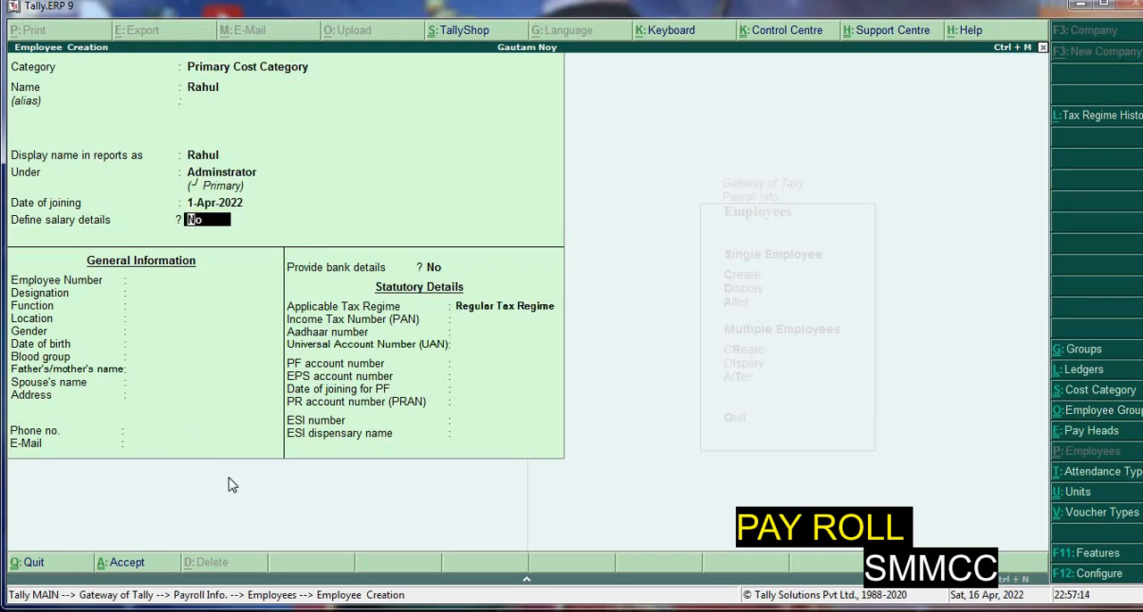
# Fill in the employee number, designation Fa, function Ff, location Af and gender Female for the Adminstrator employee
pyautogui.press('Return')
pyautogui.write('Fda')
pyautogui.press('Return')
pyautogui.write('Fa')
pyautogui.press('Return')
pyautogui.write('Ff')
# Leave the date of birth blank, keep blood group Unknown and Regular Tax Regime, and save the Adminstrator employee
pyautogui.press('Return')
pyautogui.write('Af')
pyautogui.press('Return')
pyautogui.write('f')
pyautogui.press('Return')
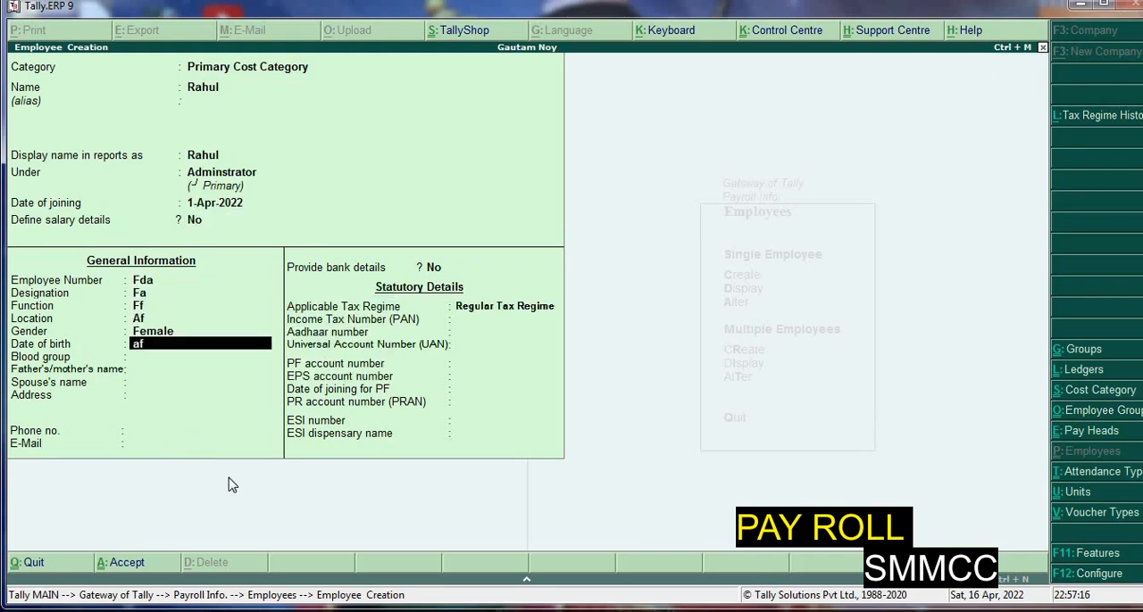
pyautogui.write('fd')
pyautogui.press('Return')
pyautogui.press('Return')
pyautogui.press('Return')
pyautogui.press('Return')
pyautogui.press('Return')
pyautogui.press('Return')
pyautogui.press('Return')
pyautogui.press('Return')
pyautogui.press('Return')
pyautogui.press('Return')
pyautogui.press('Return')
pyautogui.press('Return')
pyautogui.press('Return')
pyautogui.press('Return')
pyautogui.press('Return')
pyautogui.press('Return')
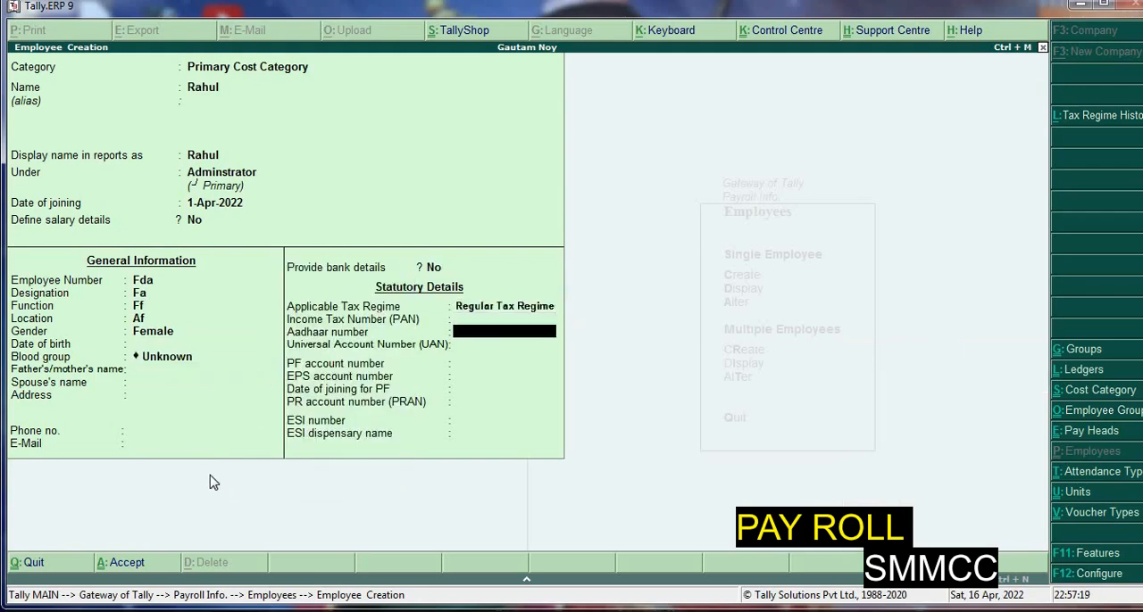
pyautogui.press('Return')
pyautogui.press('Return')
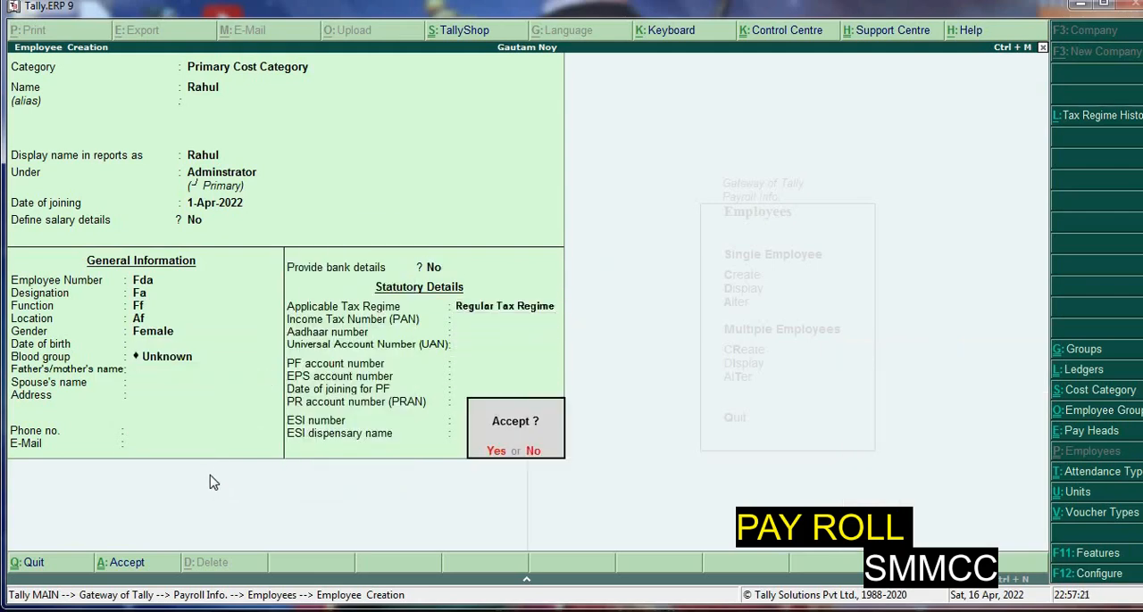
pyautogui.press('Return')
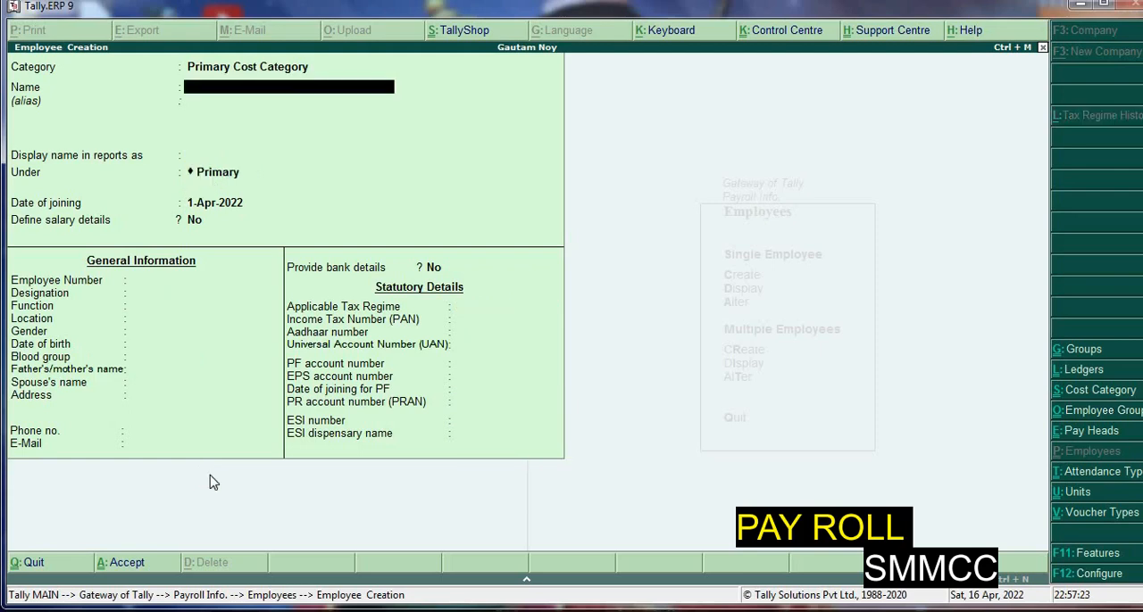
# Enter a second employee's name under the R&D group with joining date 1-Apr-2022 and no salary details
pyautogui.write('Keyur')
pyautogui.press('Return')
pyautogui.press('Return')
pyautogui.press('Return')
pyautogui.press('Down')
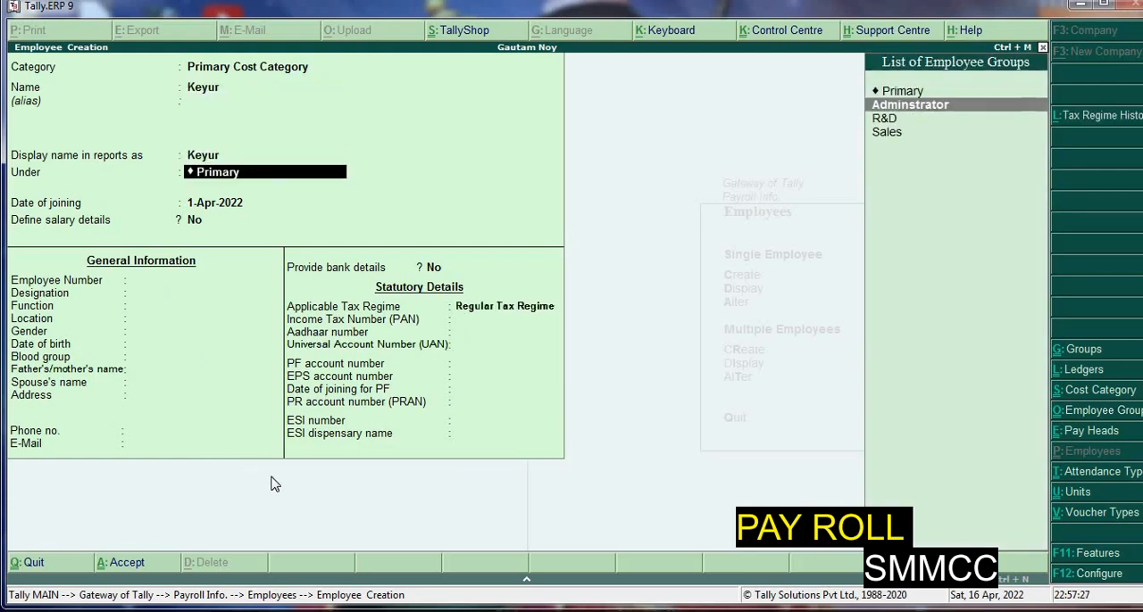
pyautogui.press('Down')
pyautogui.press('Return')
pyautogui.press('Return')
pyautogui.press('Return')
pyautogui.press('Return')
pyautogui.press('Return')
pyautogui.press('Return')
pyautogui.press('Return')
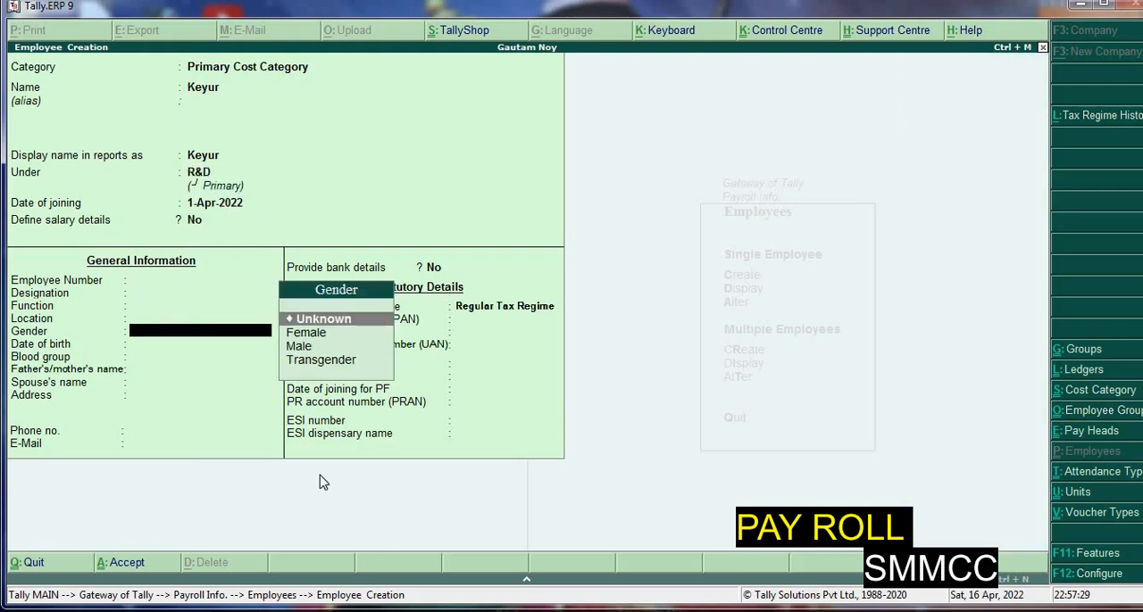
# Save the R&D employee with gender and blood group Unknown, no bank details, Regular Tax Regime and the other fields blank
pyautogui.press('Return')
pyautogui.press('Return')
pyautogui.press('Return')
pyautogui.press('Return')
pyautogui.press('Return')
pyautogui.press('Return')
pyautogui.press('Return')
pyautogui.press('Return')
pyautogui.press('Return')
pyautogui.press('Return')
pyautogui.press('Return')
pyautogui.press('Return')
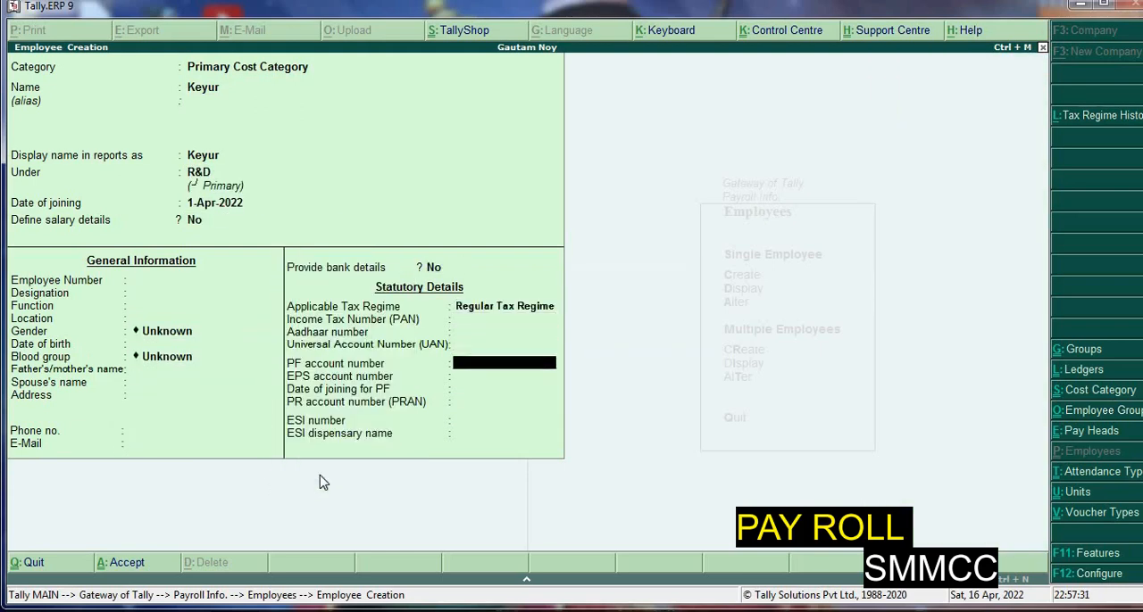
pyautogui.press('Return')
pyautogui.press('Return')
pyautogui.press('Return')
pyautogui.press('Return')
pyautogui.press('Return')
# Enter a third employee's name under the Sales group with joining date 1-Apr-2022 and no salary details
pyautogui.press('Return')
pyautogui.press('Return')
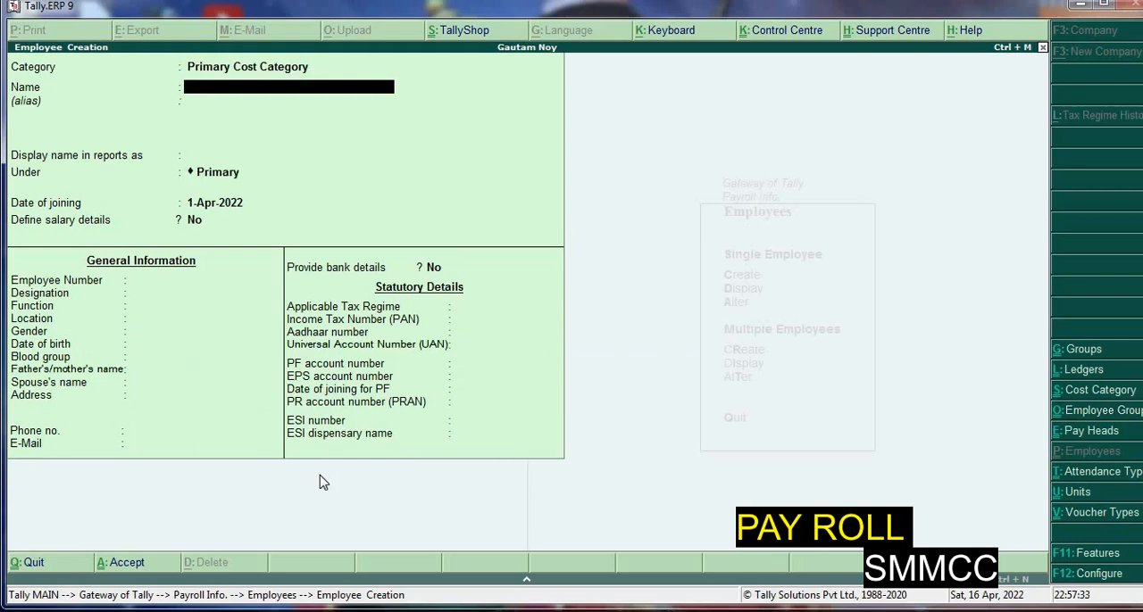
pyautogui.write('Sohan')
pyautogui.press('Return')
pyautogui.press('Return')
pyautogui.press('Return')
pyautogui.press('Down')
pyautogui.press('Down')
pyautogui.press('Down')
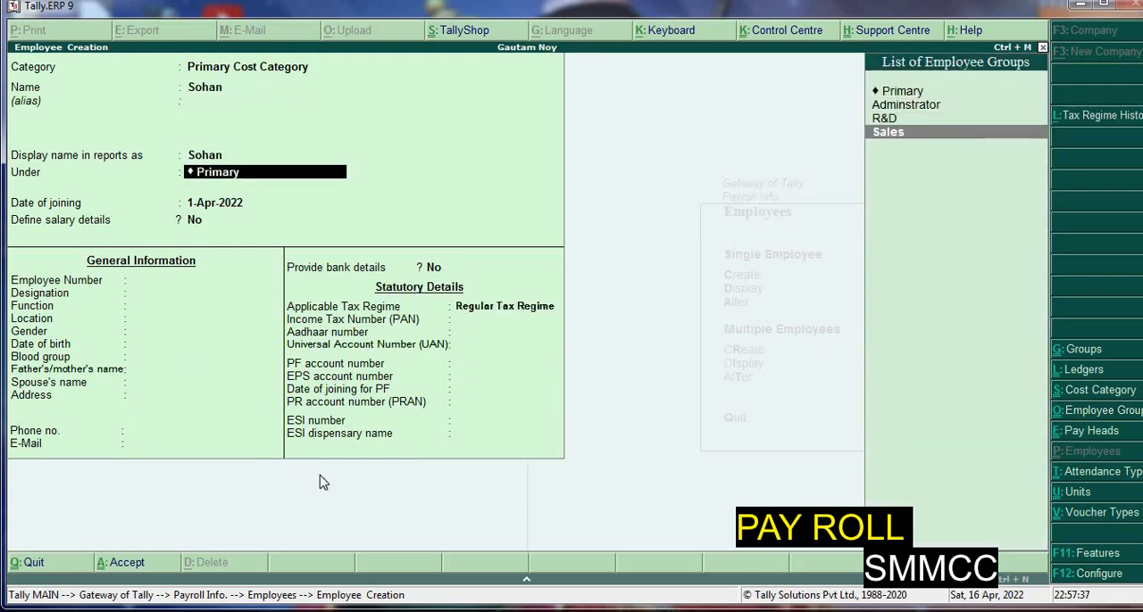
pyautogui.press('Return')
pyautogui.press('Return')
pyautogui.press('Return')
# Save the Sales employee with gender and blood group Unknown and the optional details blank, and return to Payroll Info
pyautogui.press('Return')
pyautogui.press('Return')
pyautogui.press('Return')
pyautogui.press('Return')
pyautogui.press('Return')
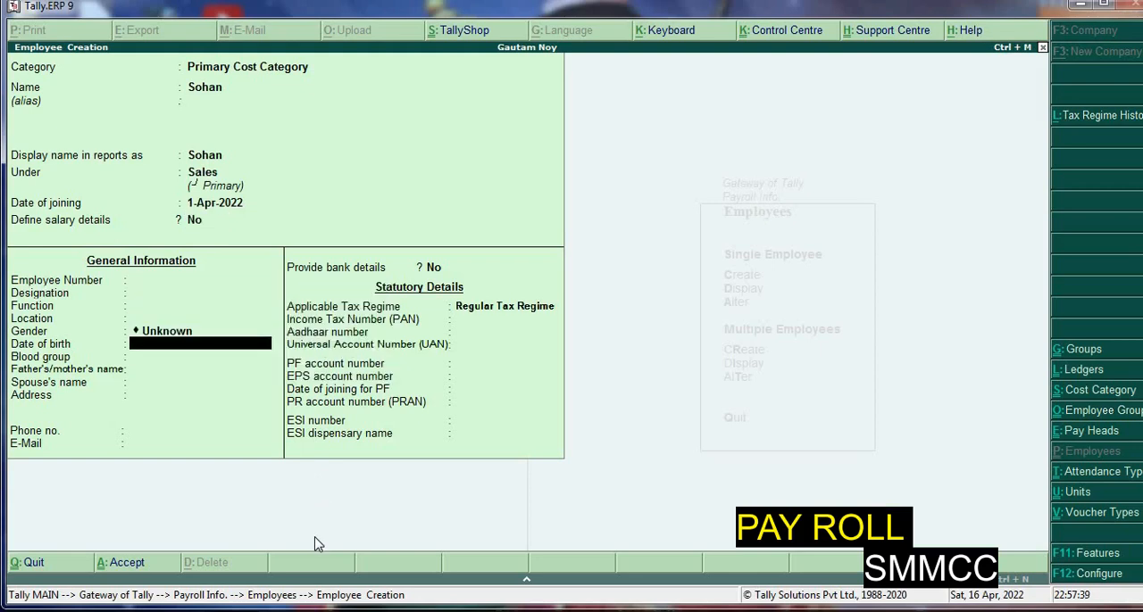
pyautogui.press('Return')
pyautogui.press('Return')
pyautogui.press('Return')
pyautogui.press('Return')
pyautogui.press('Return')
pyautogui.press('Return')
pyautogui.press('Return')
pyautogui.press('Return')
pyautogui.press('Return')
pyautogui.press('Return')
pyautogui.press('Return')
pyautogui.press('Return')
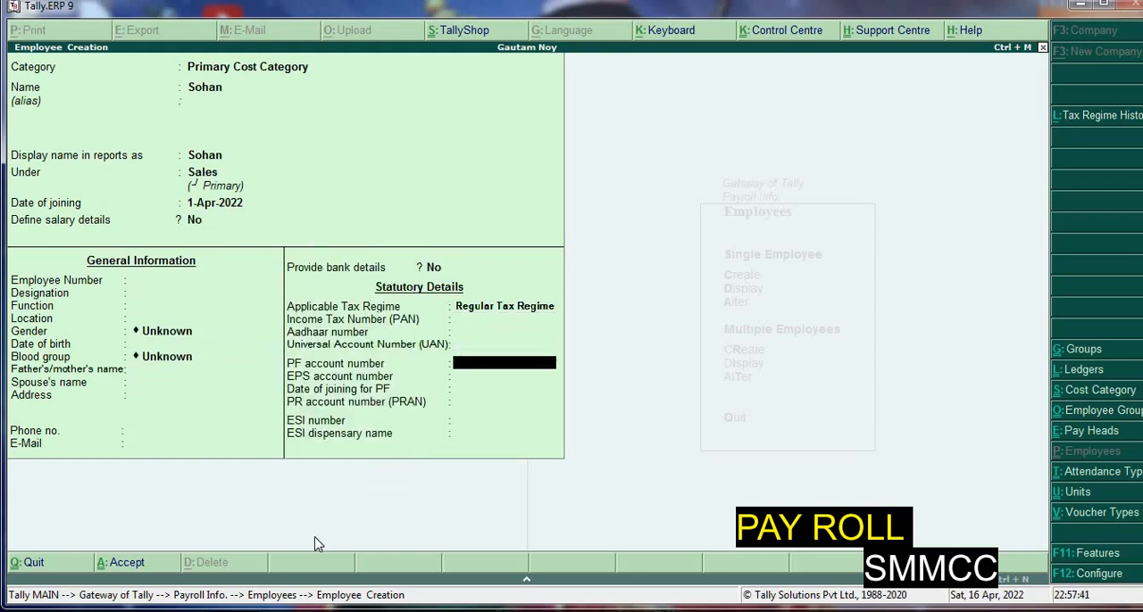
pyautogui.press('Return')
pyautogui.press('Return')
pyautogui.press('Return')
pyautogui.press('Return')
pyautogui.press('Return')
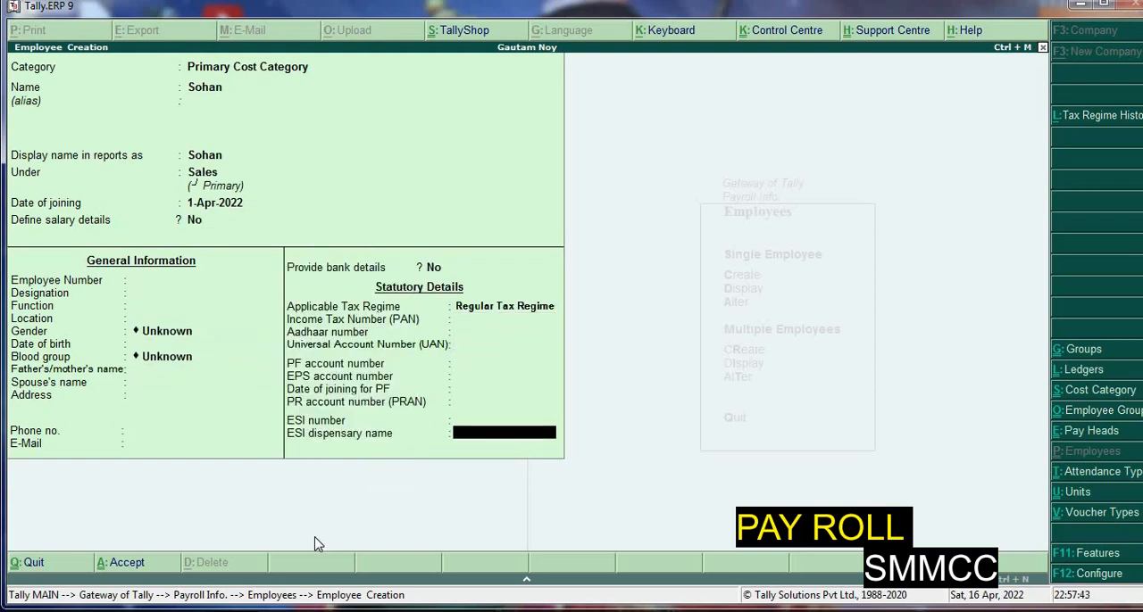
pyautogui.press('Return')
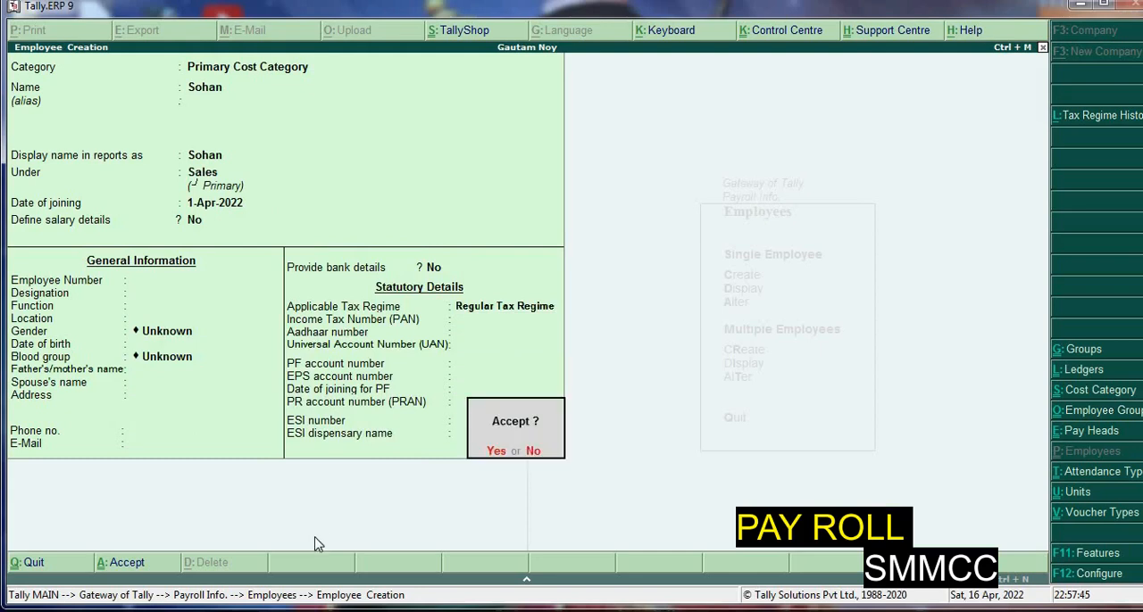
pyautogui.press('Return')
pyautogui.press('Escape')
pyautogui.press('Escape')
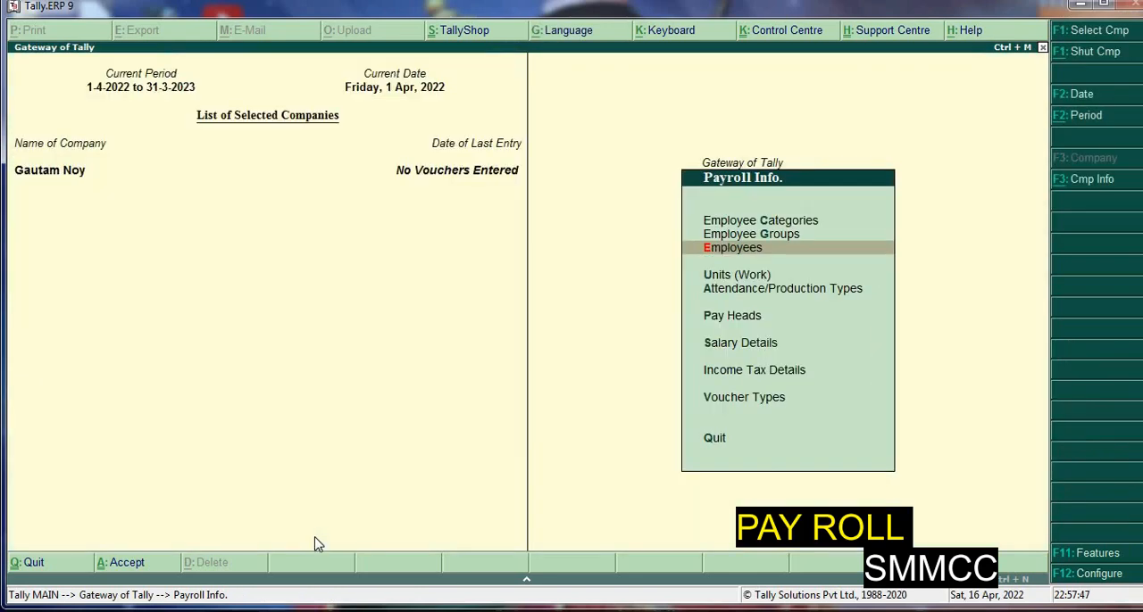
# Create a simple work unit with symbol hrs, formal name Hours and 2 decimal places
pyautogui.press('Down')
pyautogui.press('Return')
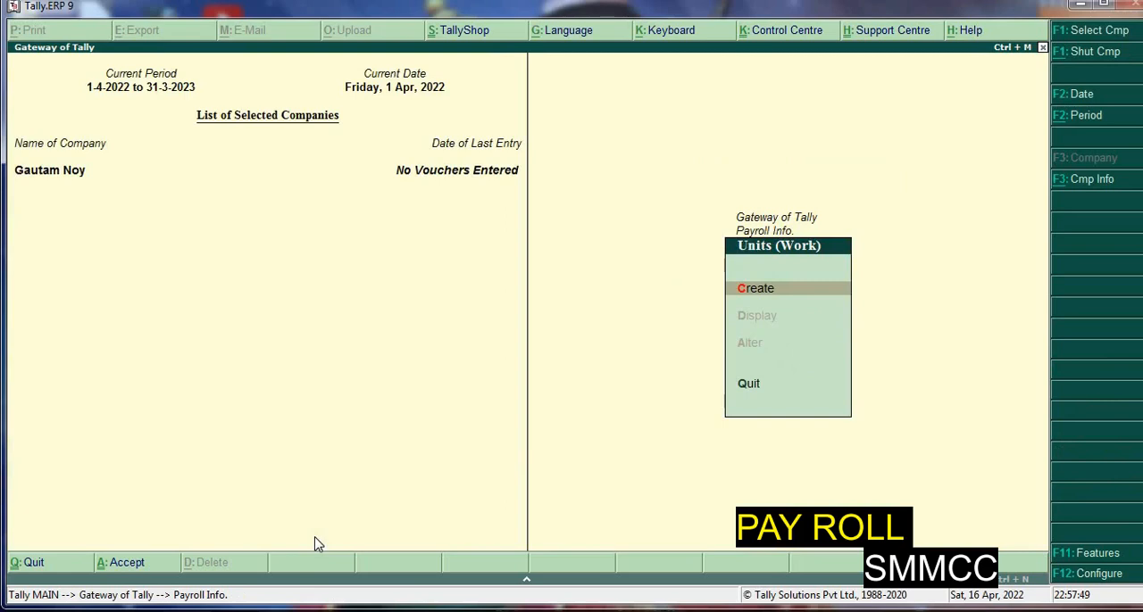
pyautogui.press('Return')
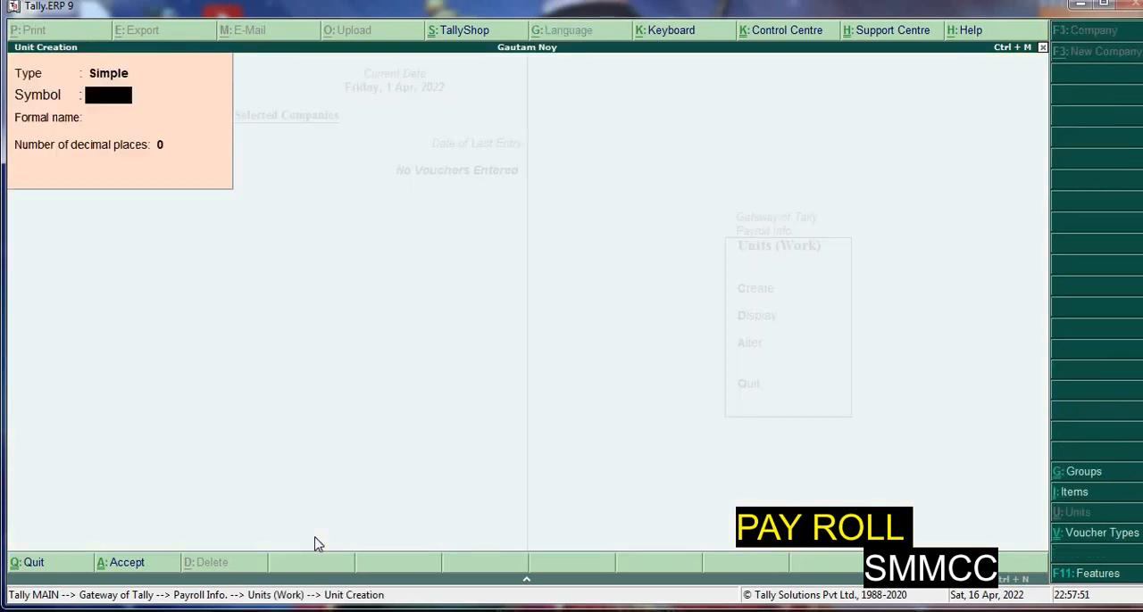
pyautogui.write('hrs')
pyautogui.press('Return')
pyautogui.write('Hours')
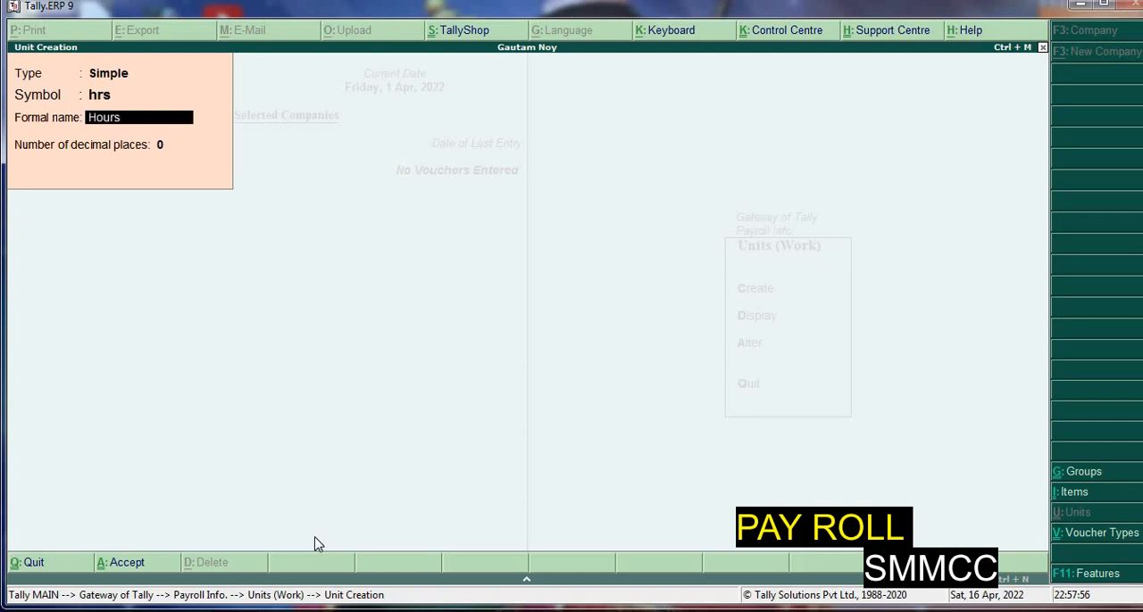
pyautogui.press('Return')
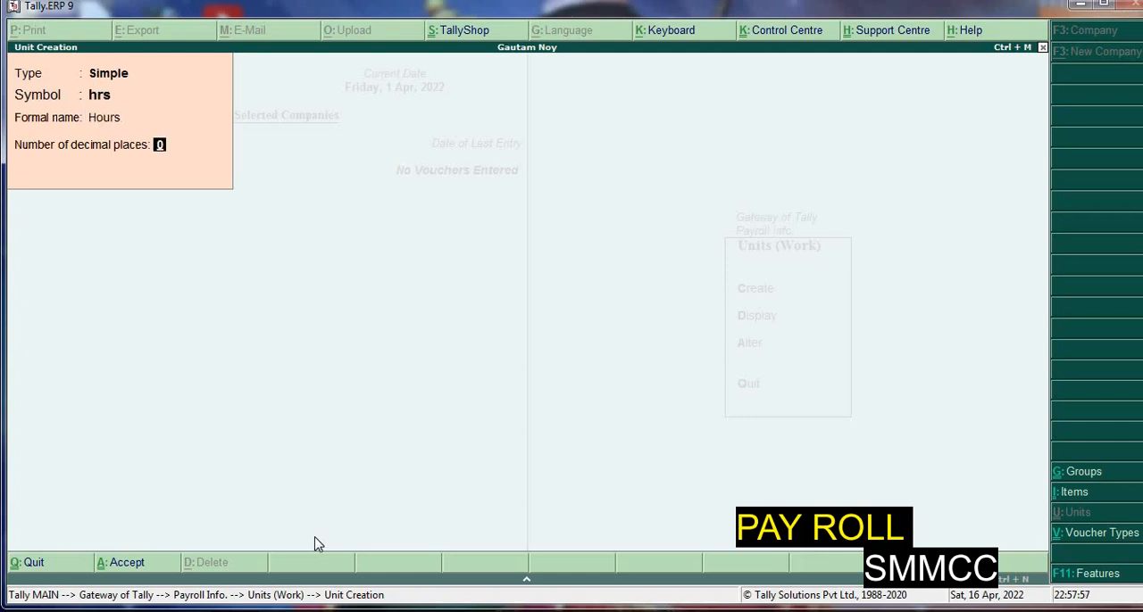
pyautogui.write('2')
pyautogui.press('Return')
# Create a simple work unit with symbol min, formal name Minute and 2 decimal places
pyautogui.press('Return')
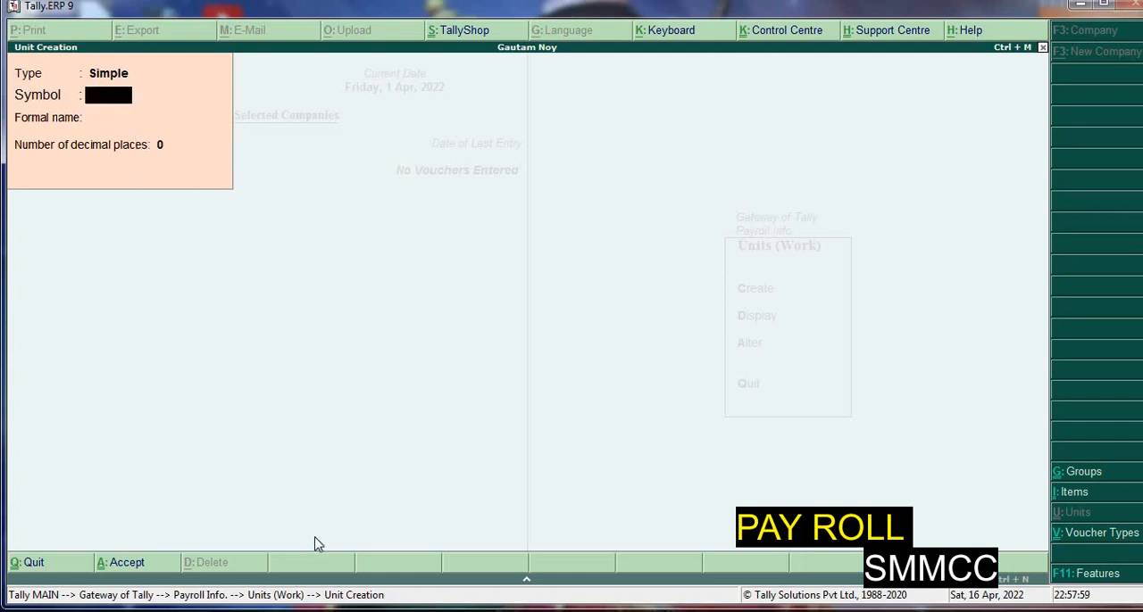
pyautogui.write('min')
pyautogui.press('Return')
pyautogui.write('Mi')
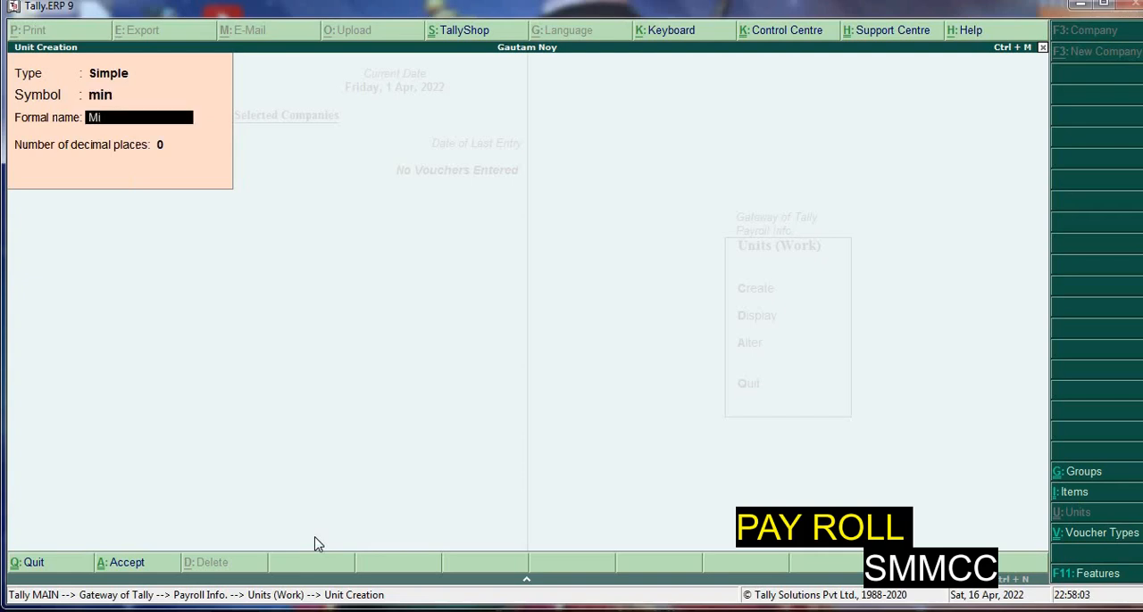
pyautogui.write('nute')
pyautogui.press('Return')
pyautogui.press('Return')
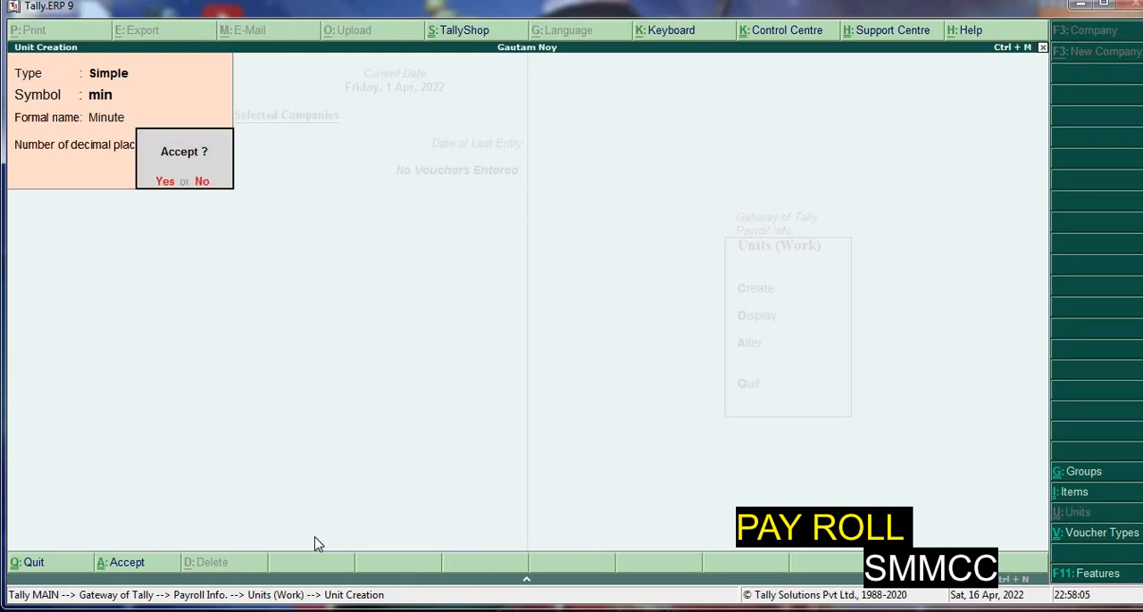
pyautogui.press('n')
pyautogui.press('Return')
pyautogui.press('Return')
pyautogui.press('Return')
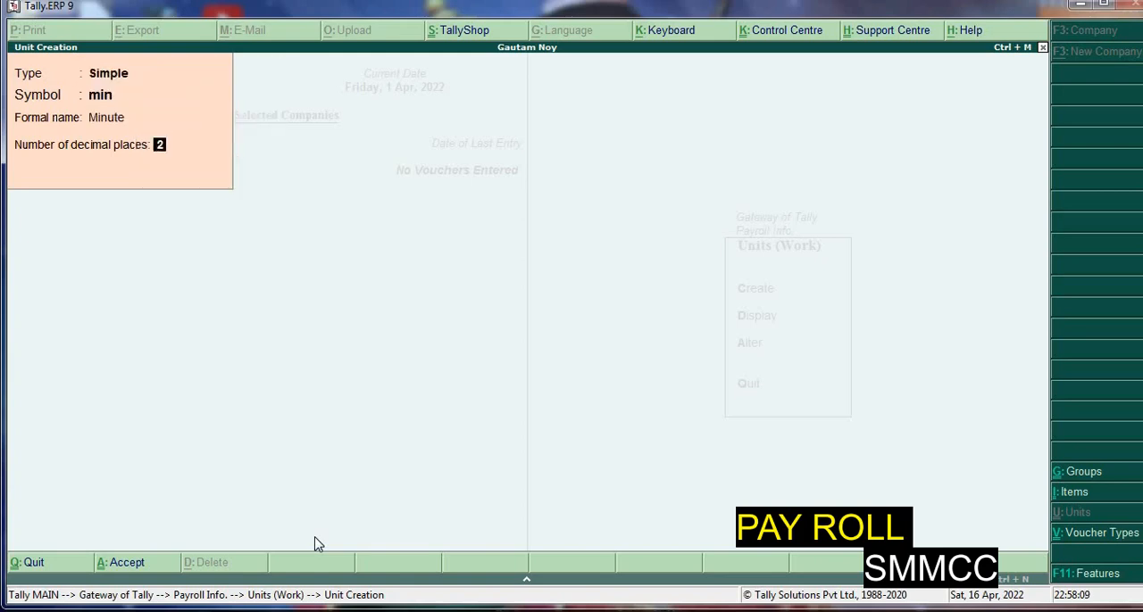
pyautogui.press('Return')
pyautogui.press('y')
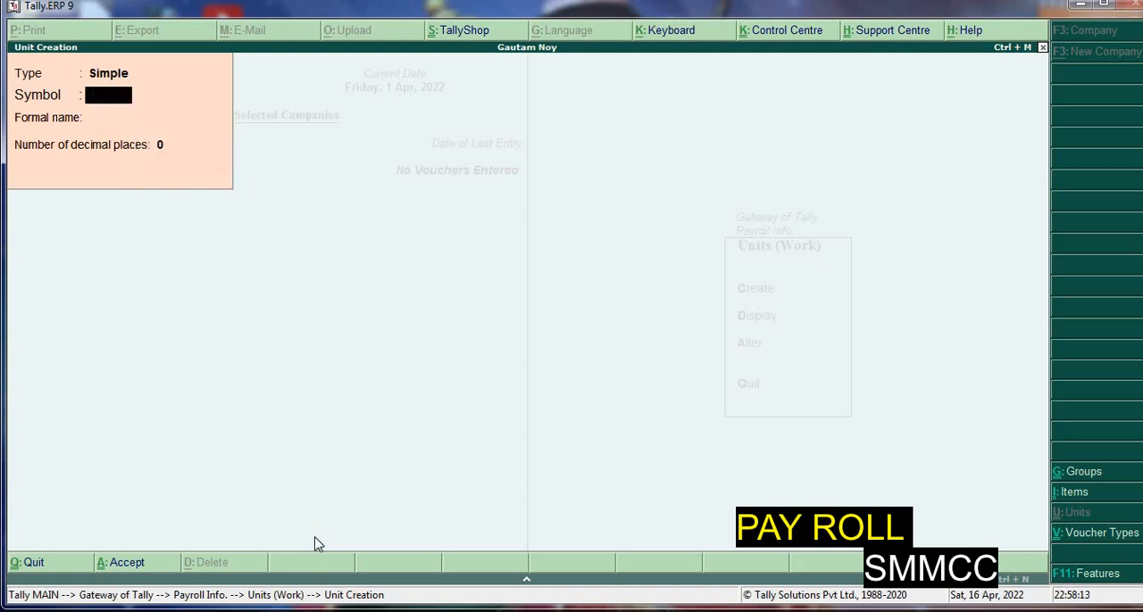
# Create a compound work unit defined as hrs of 60 min and return to Payroll Info
pyautogui.press('BackSpace')
pyautogui.press('Up')
pyautogui.press('Return')
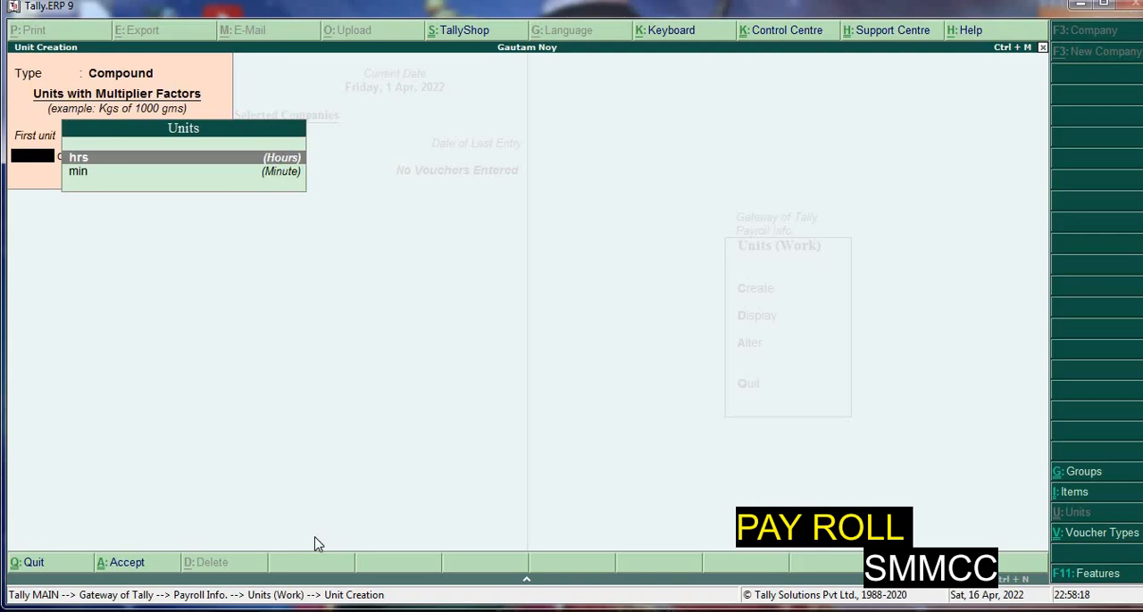
pyautogui.press('Return')
pyautogui.write('60')
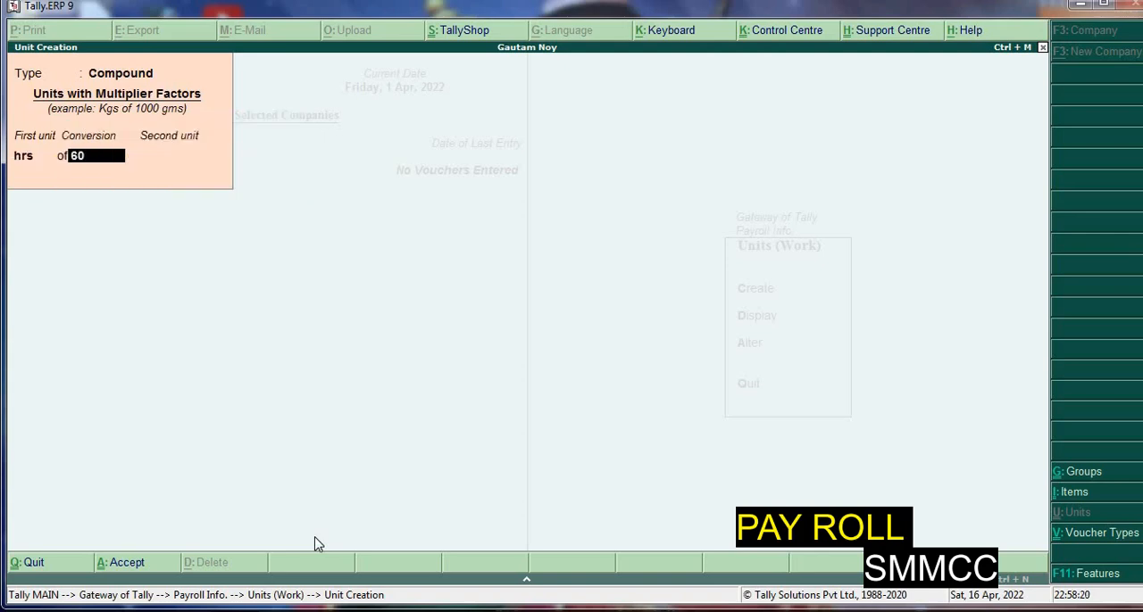
pyautogui.press('Return')
pyautogui.press('Return')
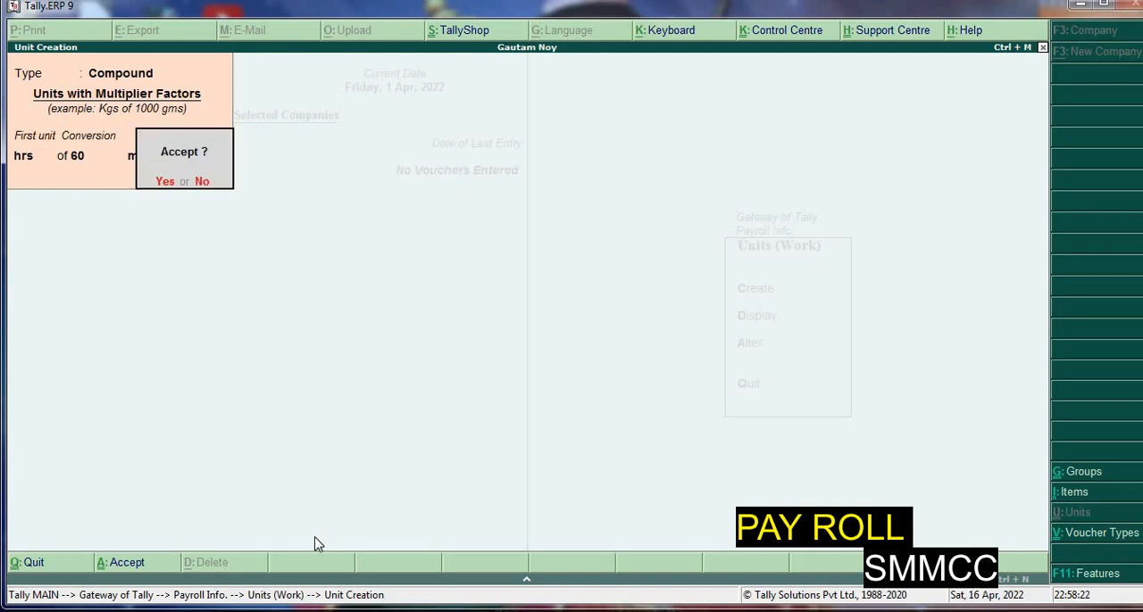
pyautogui.press('Return')
pyautogui.press('Escape')
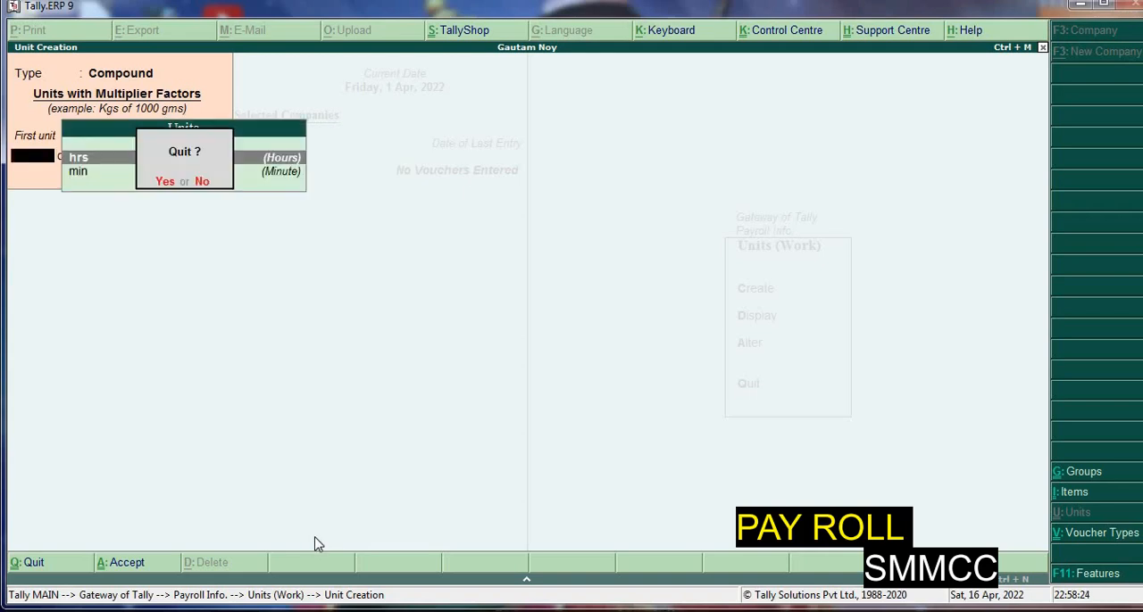
pyautogui.press('Return')
pyautogui.press('Escape')
pyautogui.press('Down')
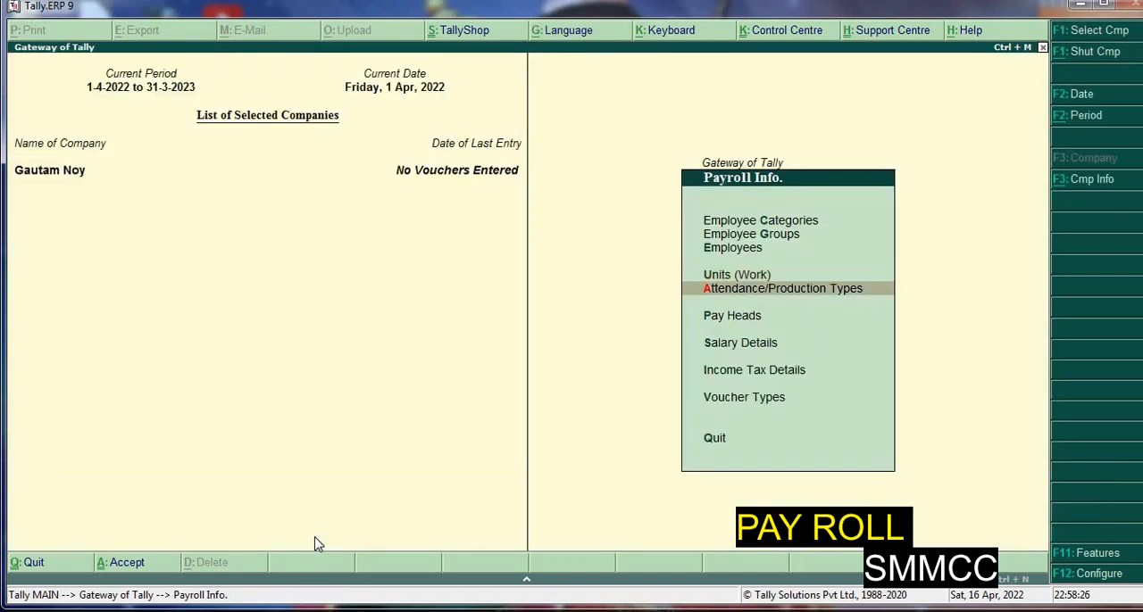
# Create an attendance type named Present under Primary as Attendance / Leave with Pay with period type Days
pyautogui.press('Return')
pyautogui.press('Return')
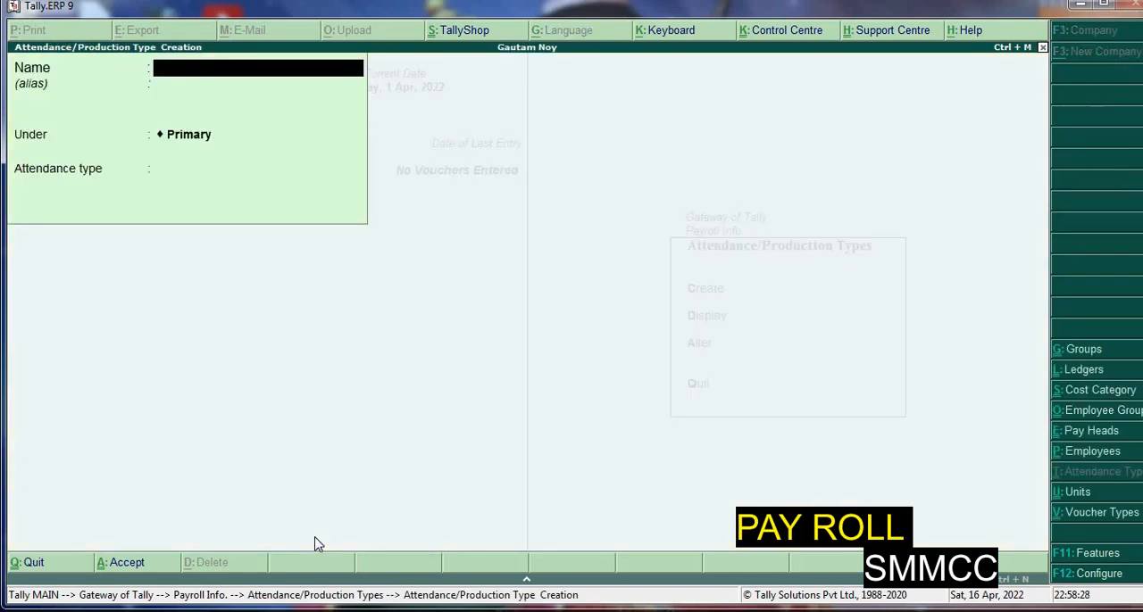
pyautogui.write('P')
pyautogui.write('sent')
pyautogui.press('Return')
pyautogui.press('Return')
pyautogui.press('Return')
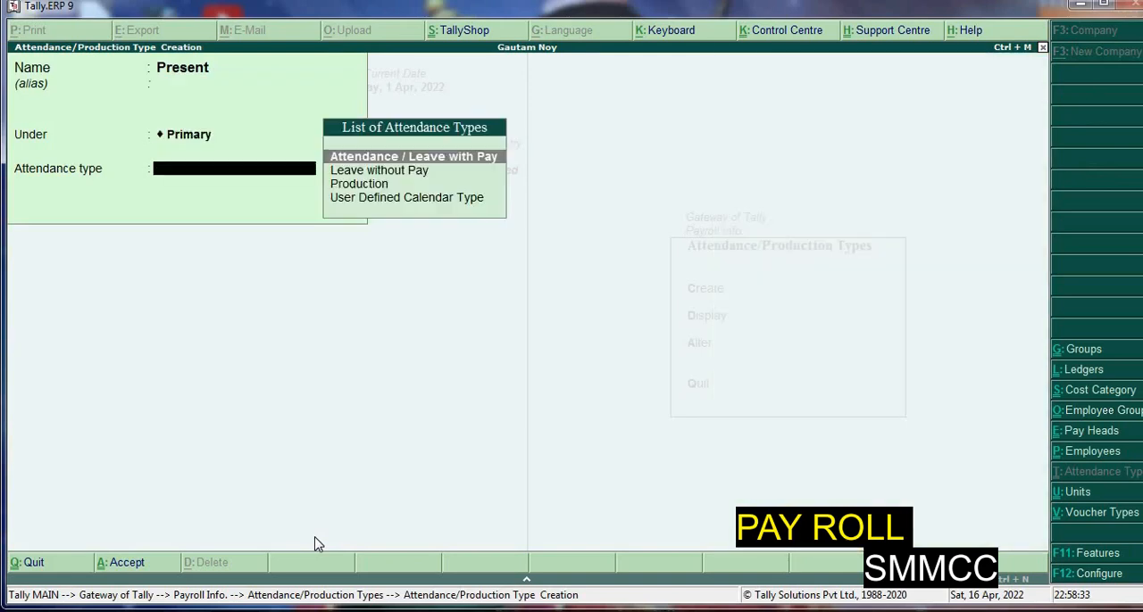
pyautogui.press('Return')
pyautogui.press('Return')
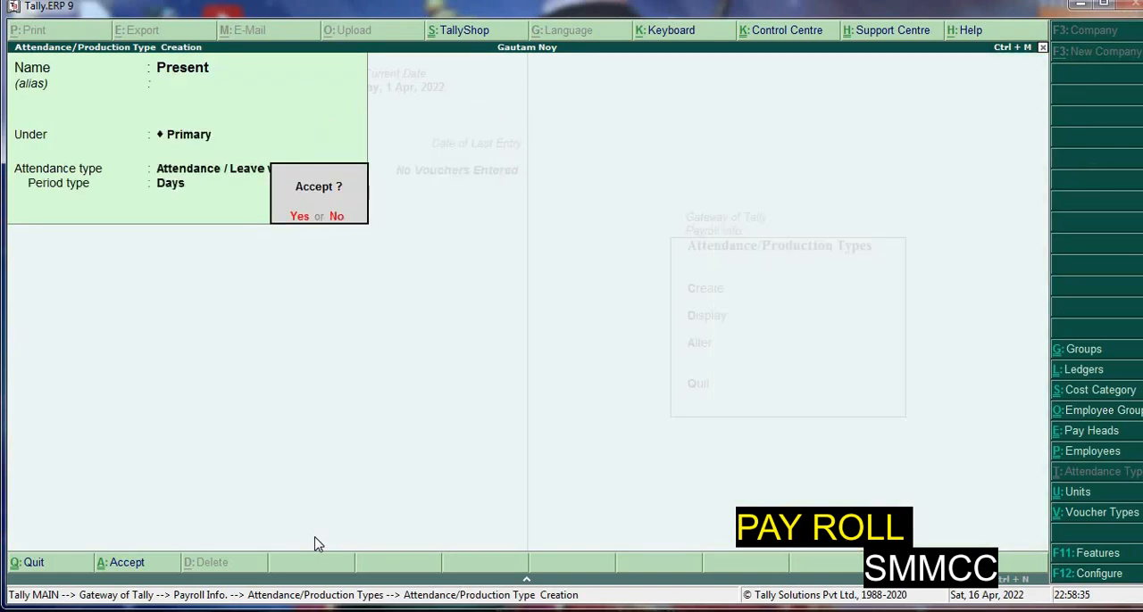
pyautogui.press('Return')
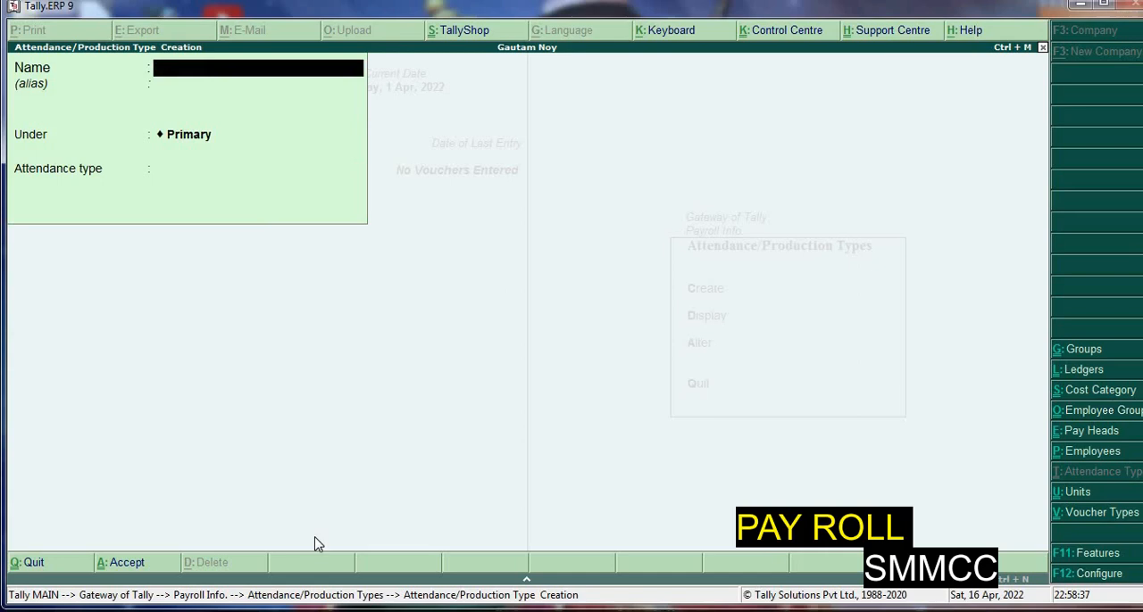
pyautogui.write('Absent\\')
# Create an attendance type named Absent under Primary as Leave without Pay
pyautogui.press('Return')
pyautogui.press('Return')
pyautogui.press('BackSpace')
pyautogui.press('BackSpace')
pyautogui.write('Absent')
pyautogui.press('Return')
pyautogui.press('Return')
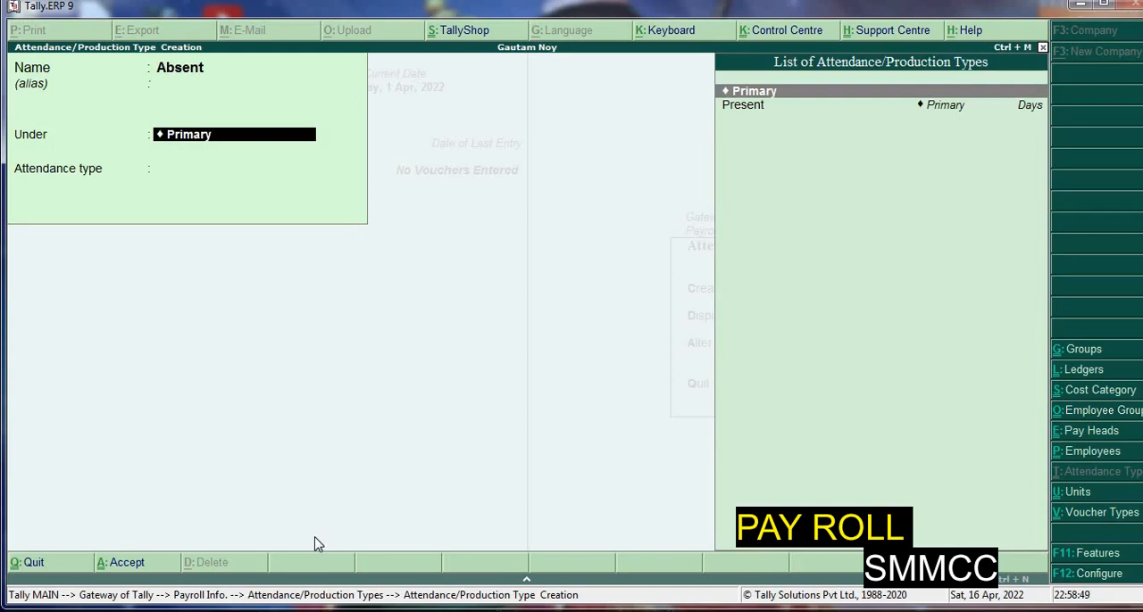
pyautogui.press('Return')
pyautogui.press('Down')
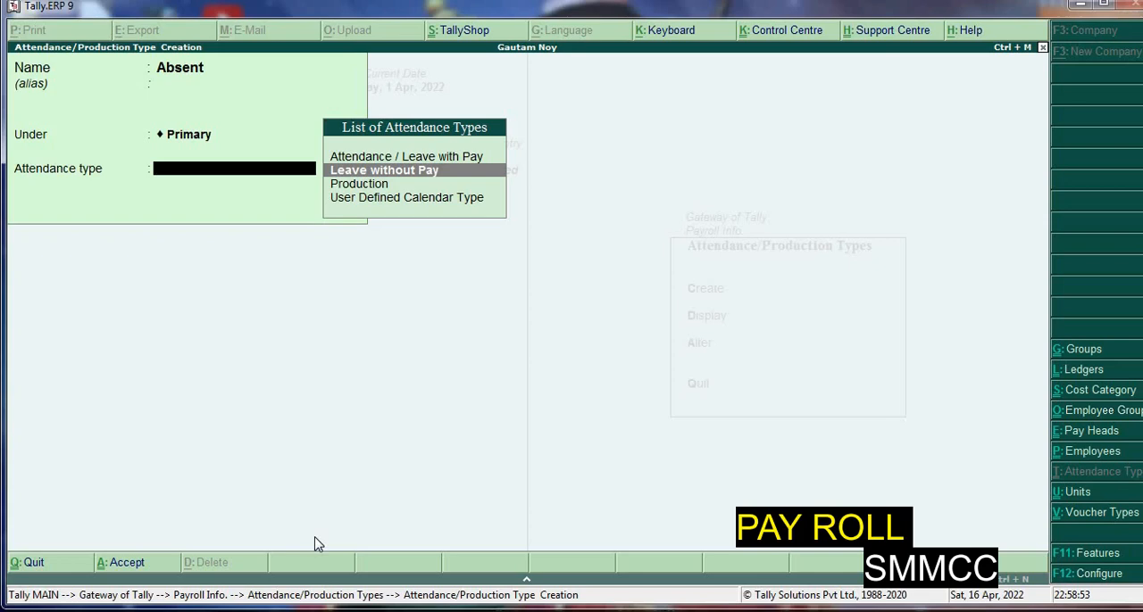
pyautogui.press('Return')
pyautogui.press('Return')
# Create an attendance type named Overtime under Primary as Production with the unit hrs of 60 min
pyautogui.press('Return')
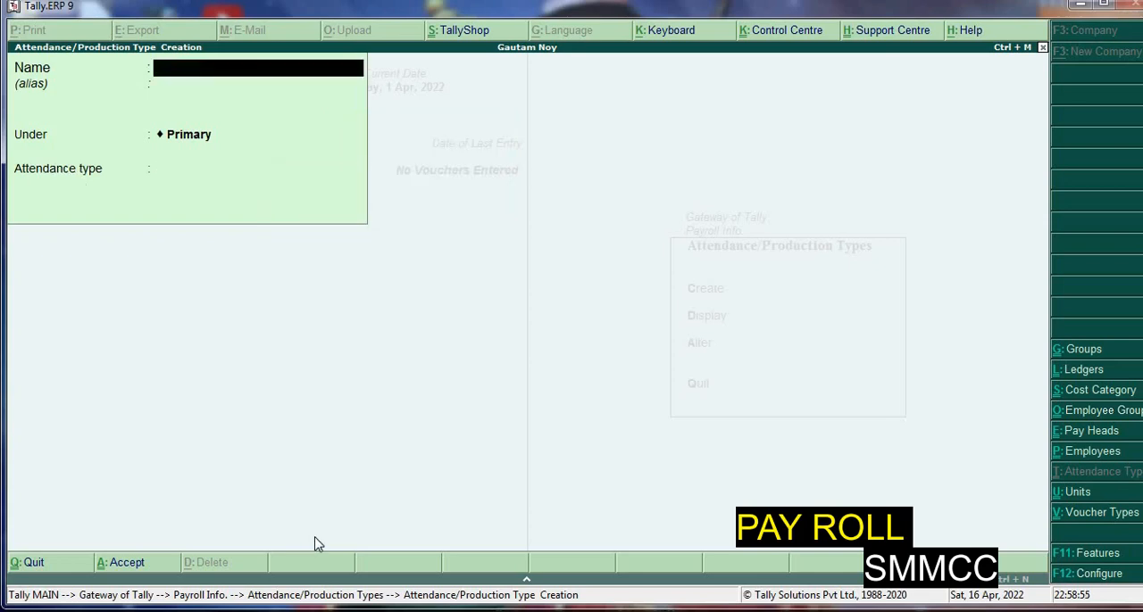
pyautogui.write('Overtime')
pyautogui.press('Return')
pyautogui.press('Return')
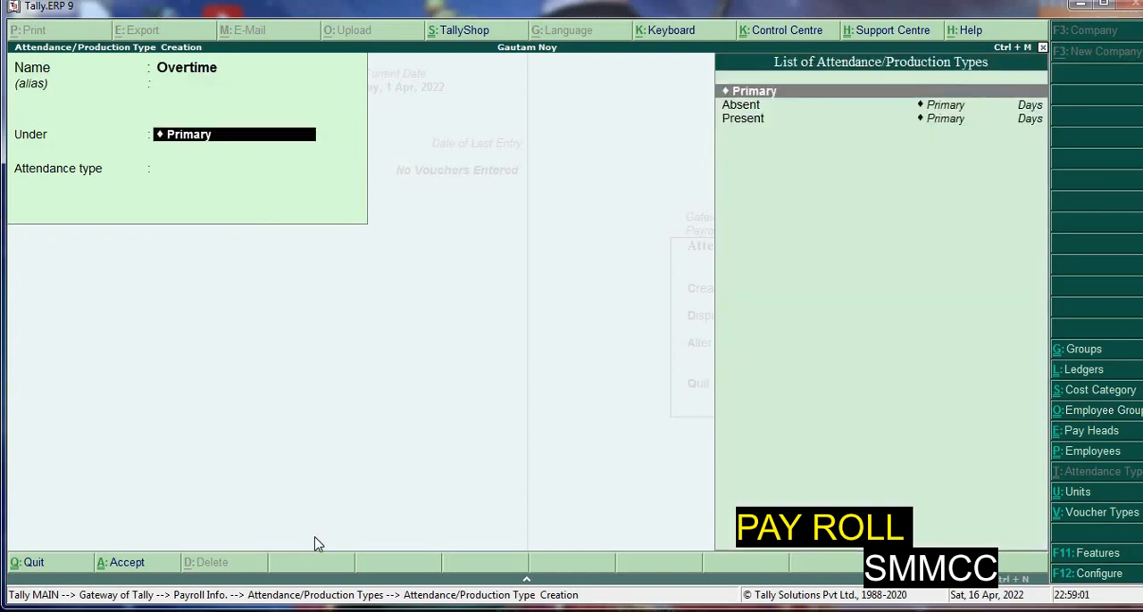
pyautogui.press('Return')
pyautogui.press('Down')
pyautogui.press('Down')
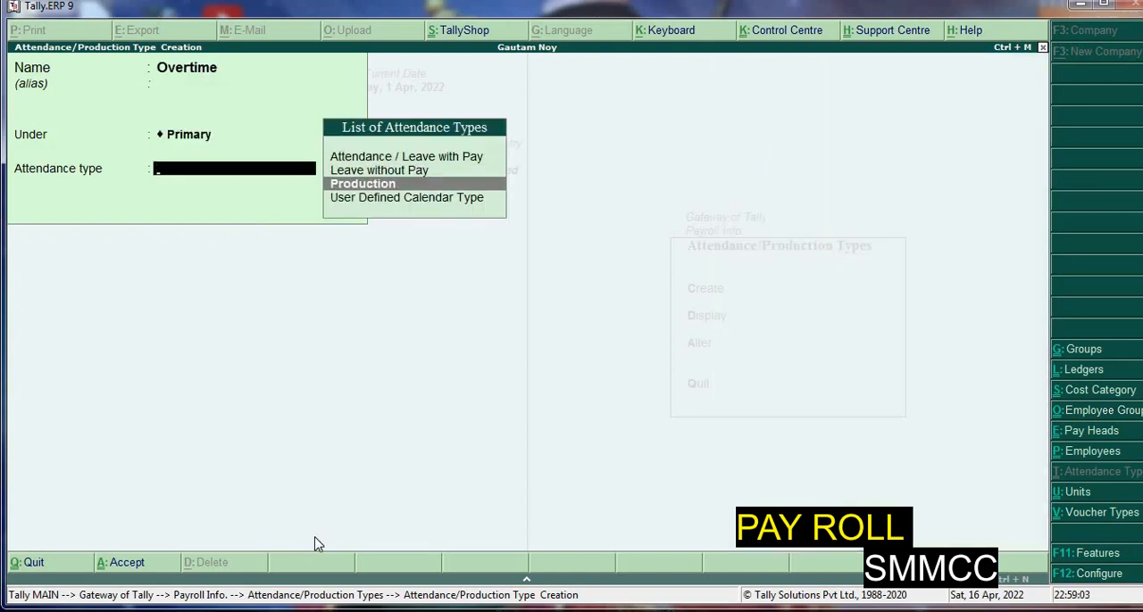
pyautogui.press('Return')
pyautogui.press('Down')
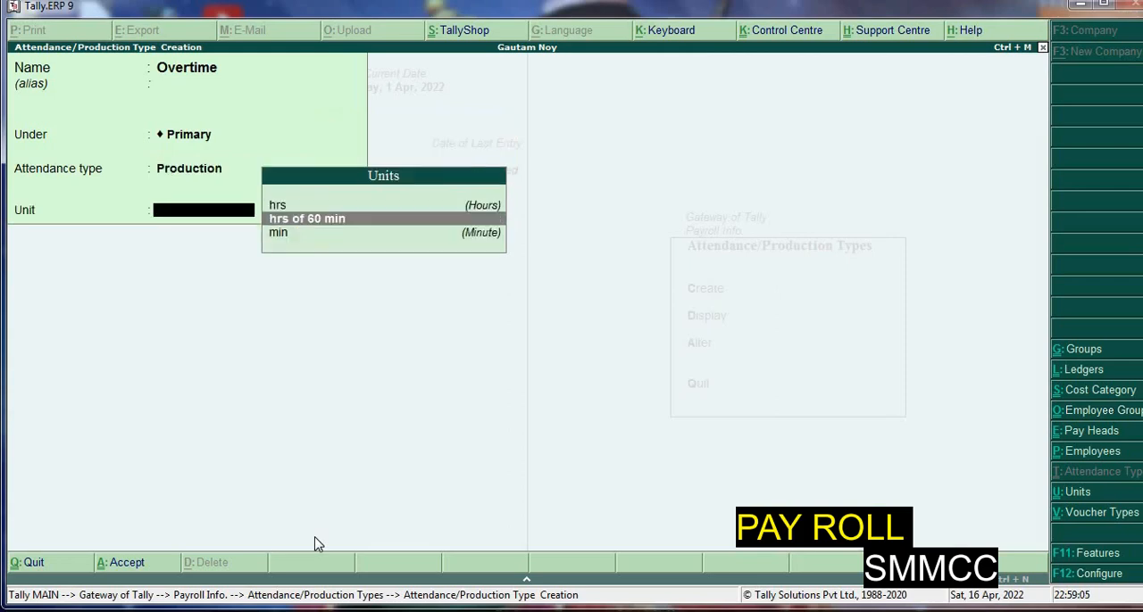
pyautogui.press('Return')
pyautogui.press('Return')
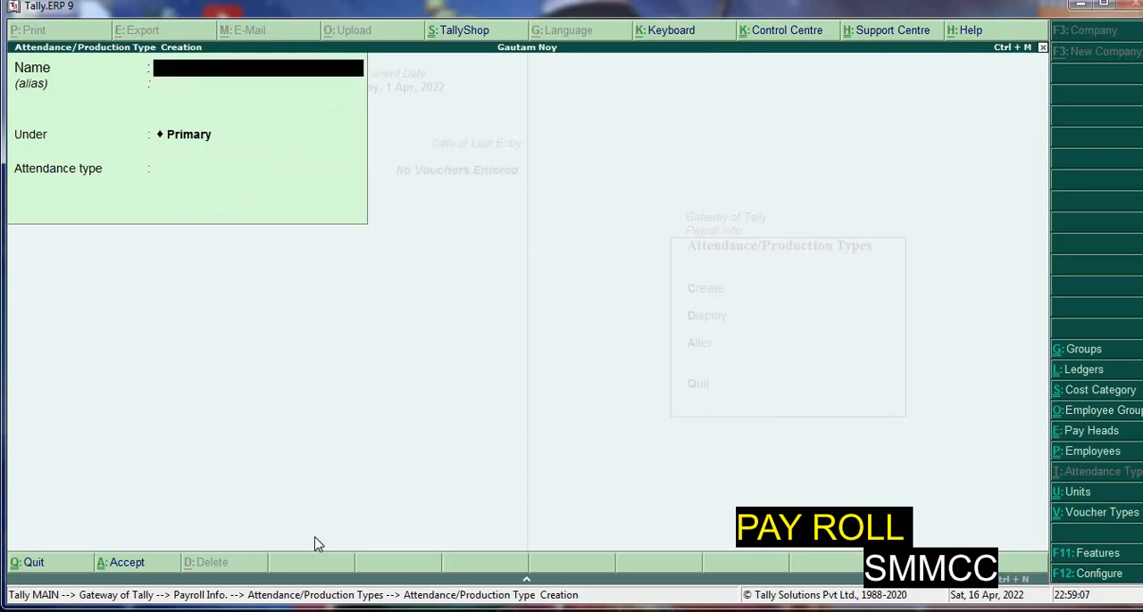
# Name a new attendance type Calendra Month and place it under Primary
pyautogui.write('Calendra Monr')
pyautogui.press('BackSpace')
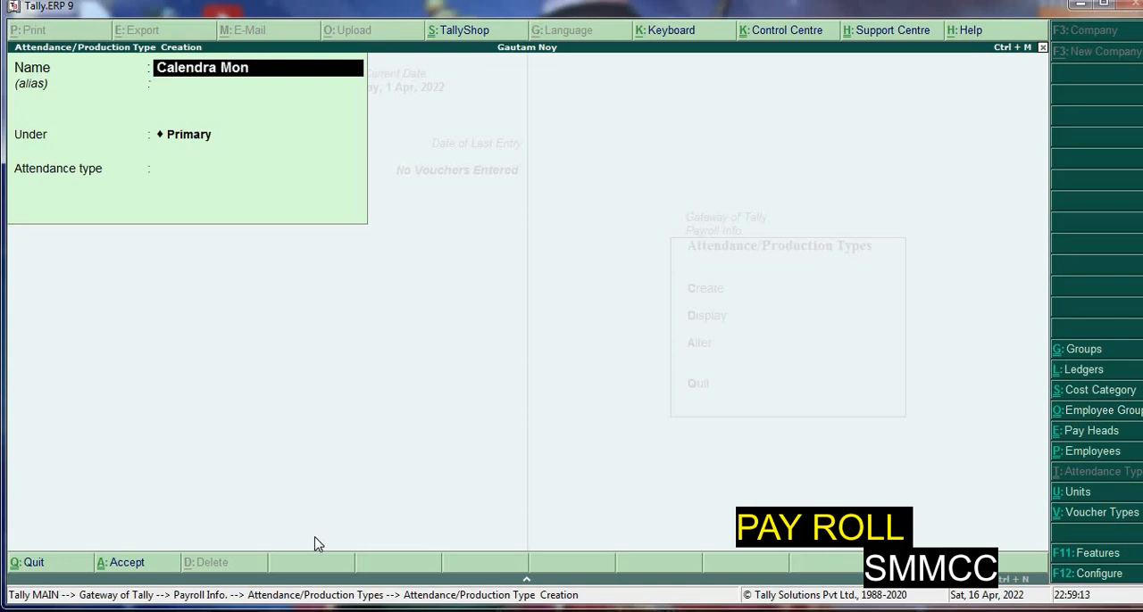
pyautogui.write('th')
pyautogui.press('Return')
# Save Calendra Month as a User Defined Calendar Type with period type Days and return to Payroll Info
pyautogui.press('Return')
pyautogui.press('Return')
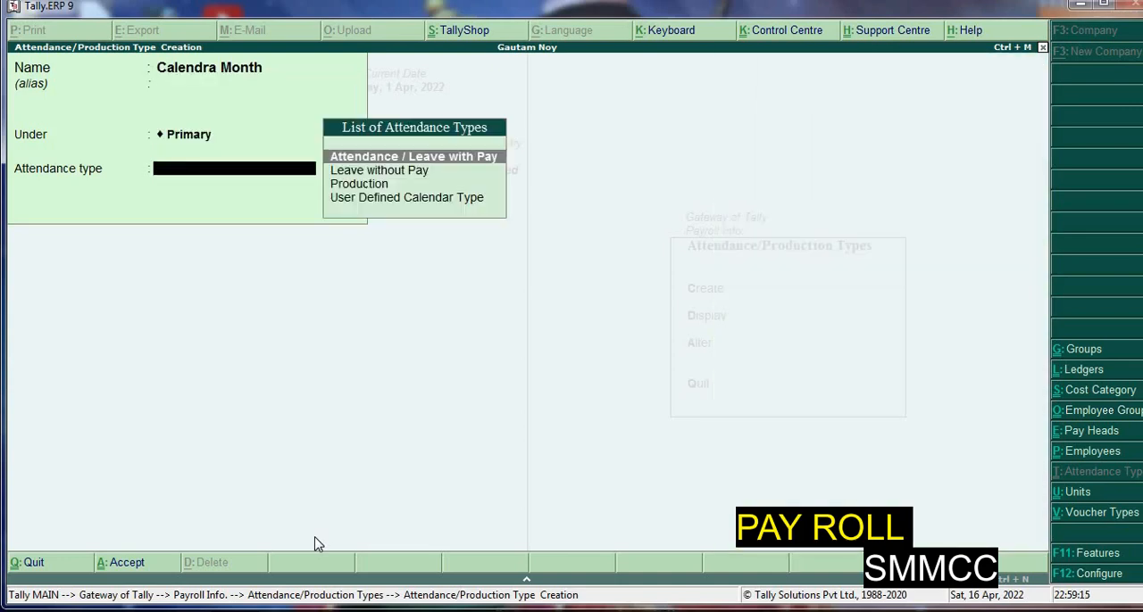
pyautogui.press('Down')
pyautogui.press('Down')
pyautogui.press('Down')
pyautogui.press('Return')
pyautogui.press('Return')
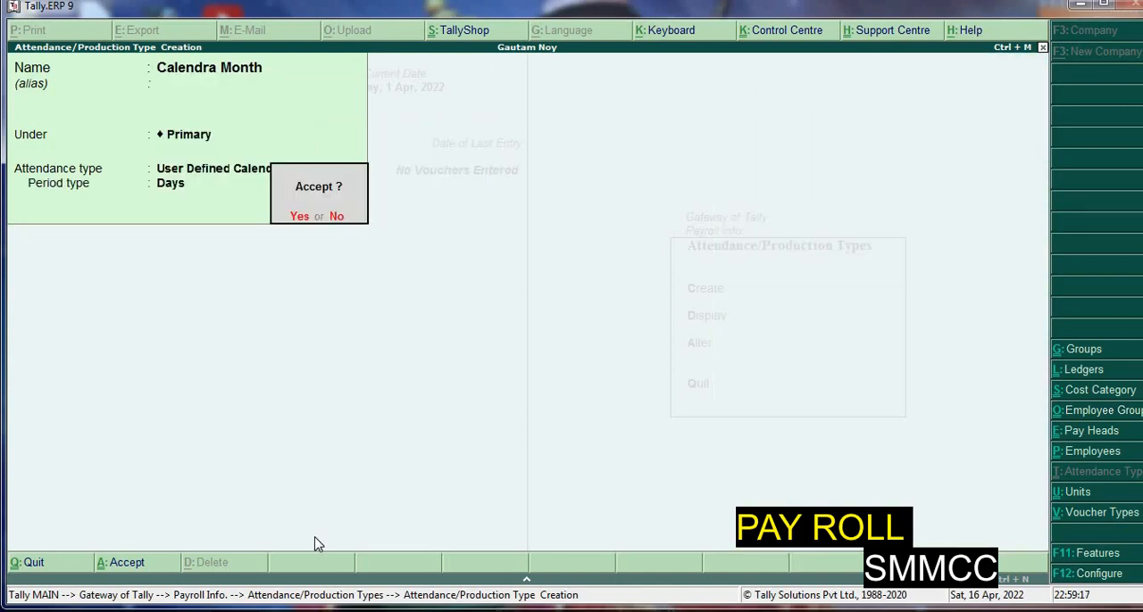
pyautogui.press('Return')
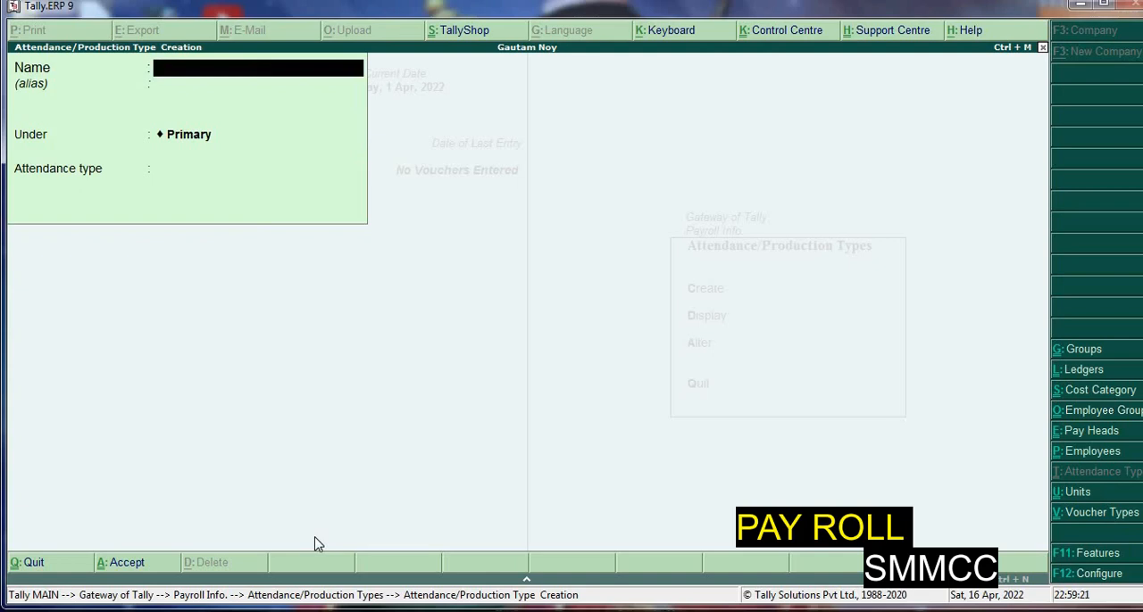
pyautogui.press('Escape')
pyautogui.press('Return')
pyautogui.press('Escape')
# Start a pay head named Basic Pay with type Earnings for Employees and income type Fixed
pyautogui.press('Down')
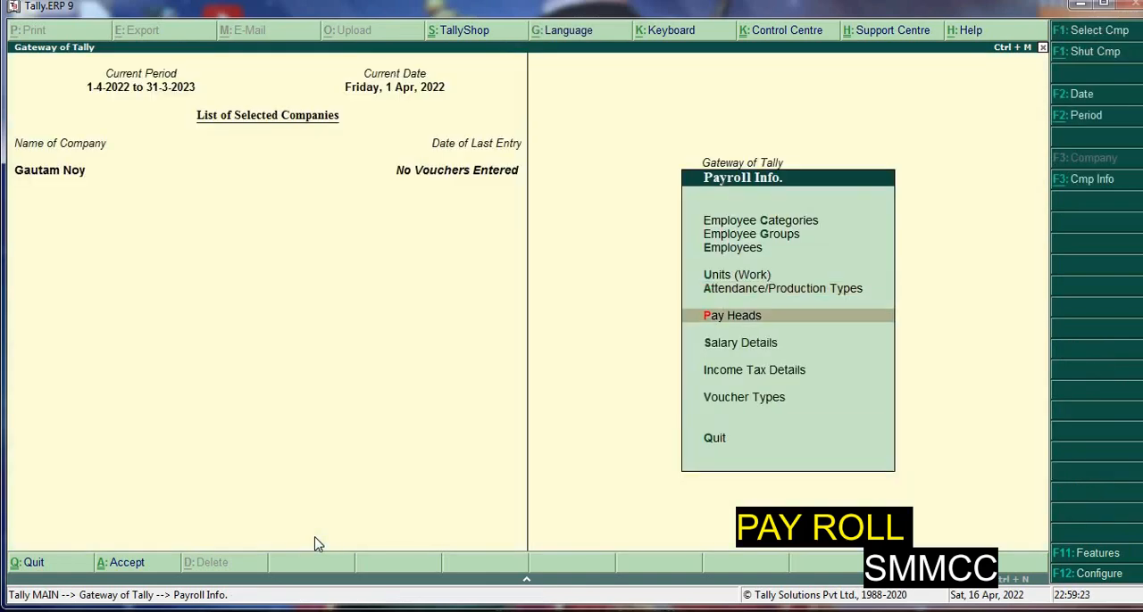
pyautogui.press('Return')
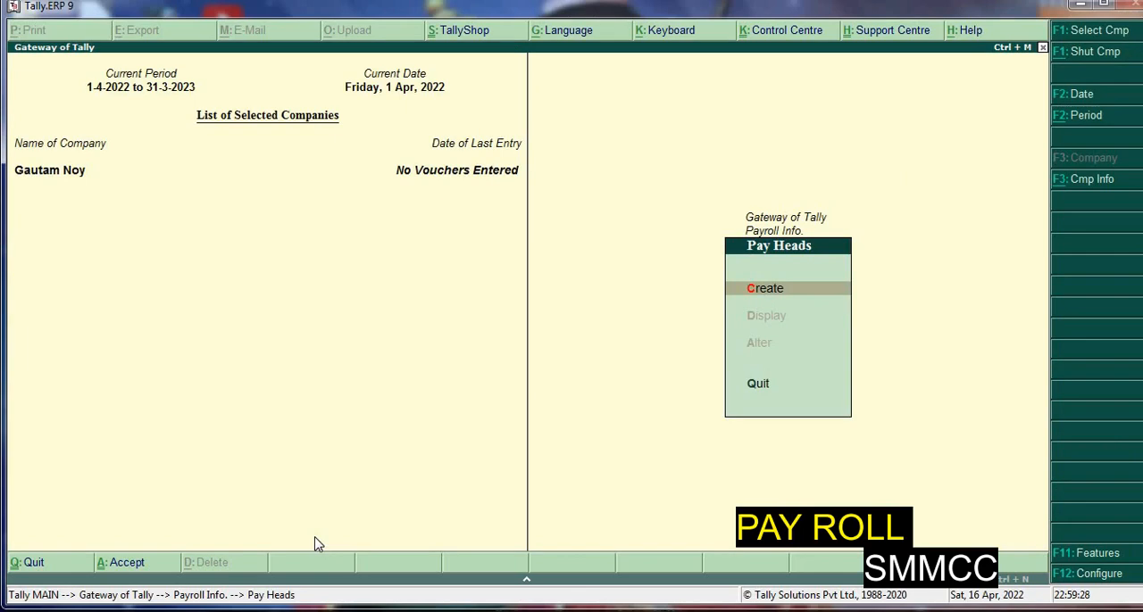
pyautogui.press('Return')
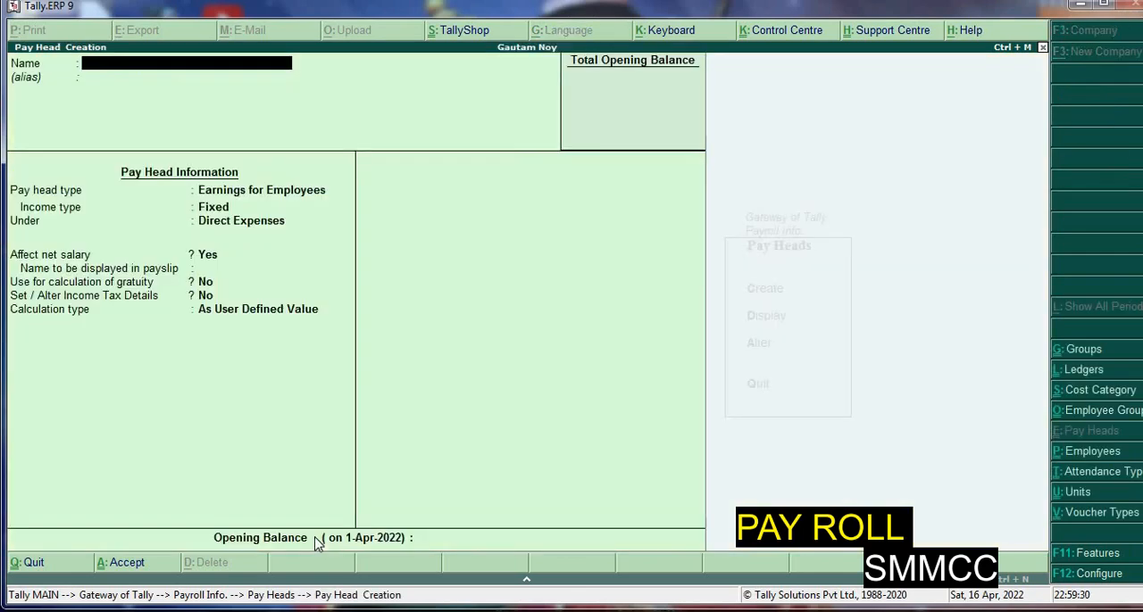
pyautogui.write('Basic Pay')
pyautogui.press('Return')
pyautogui.press('Return')
pyautogui.press('Return')
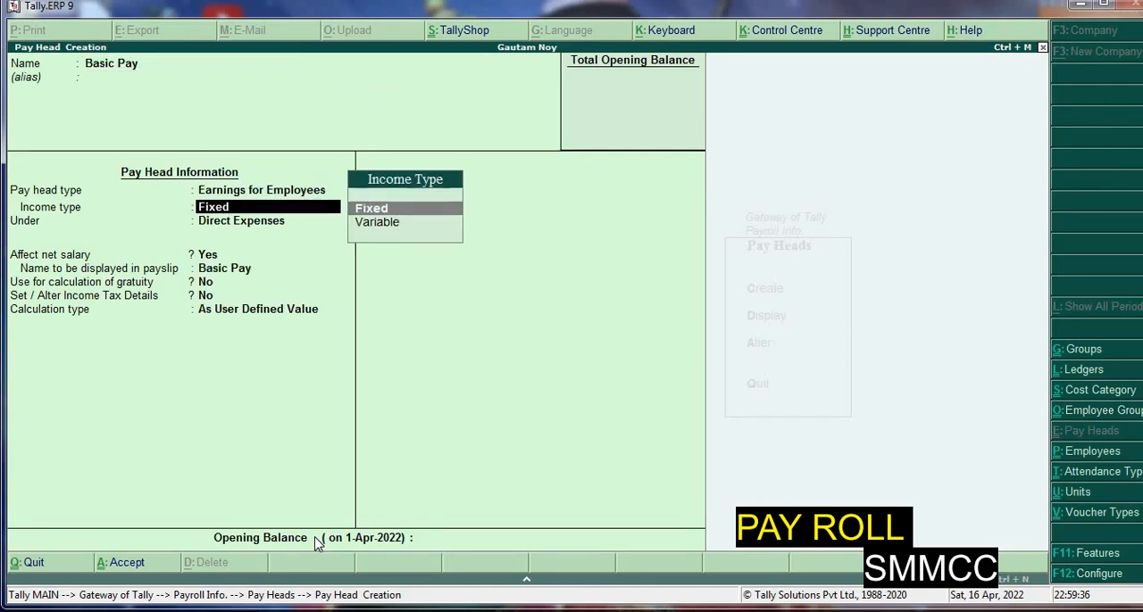
# Place Basic Pay under Indirect Expenses, affecting net salary and used for gratuity calculation, with Basic Pay as its payslip name
pyautogui.press('Return')
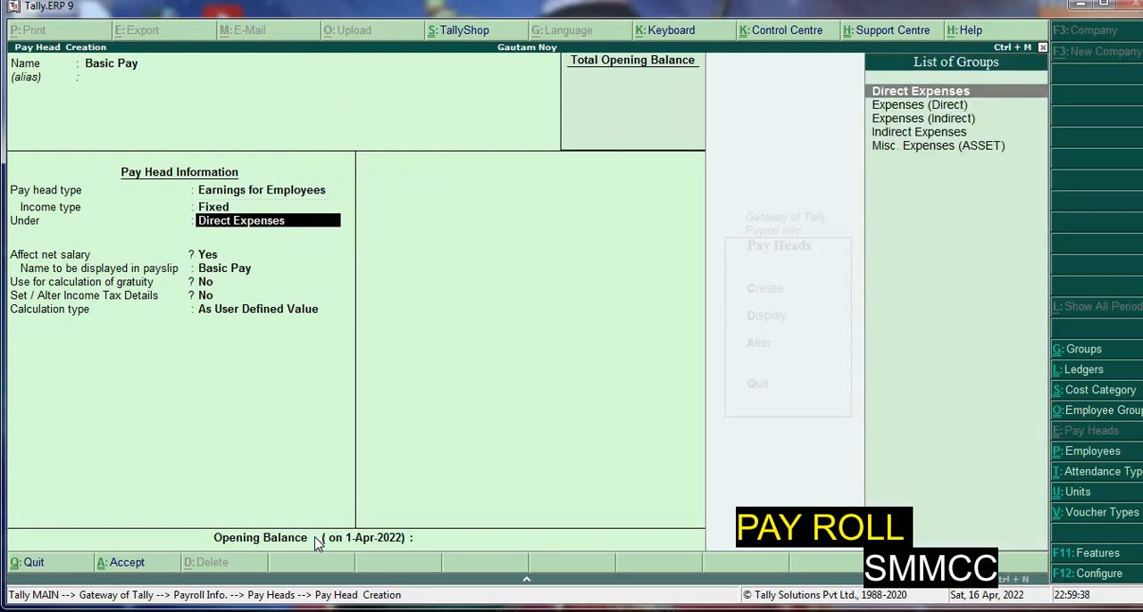
pyautogui.press('Down')
pyautogui.press('Down')
pyautogui.press('Down')
pyautogui.press('Return')
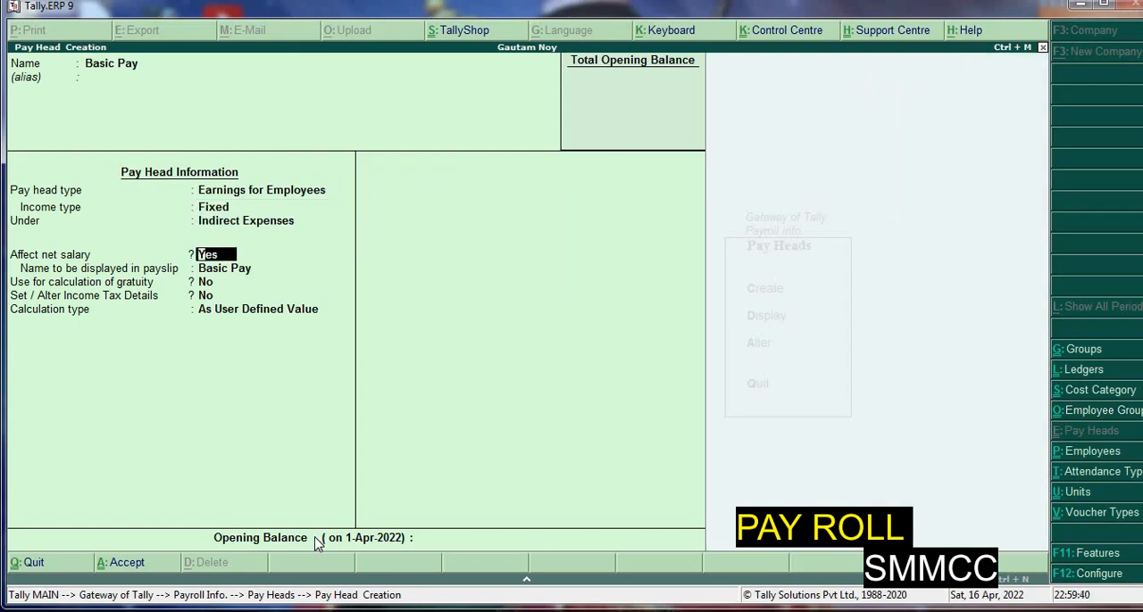
pyautogui.press('Return')
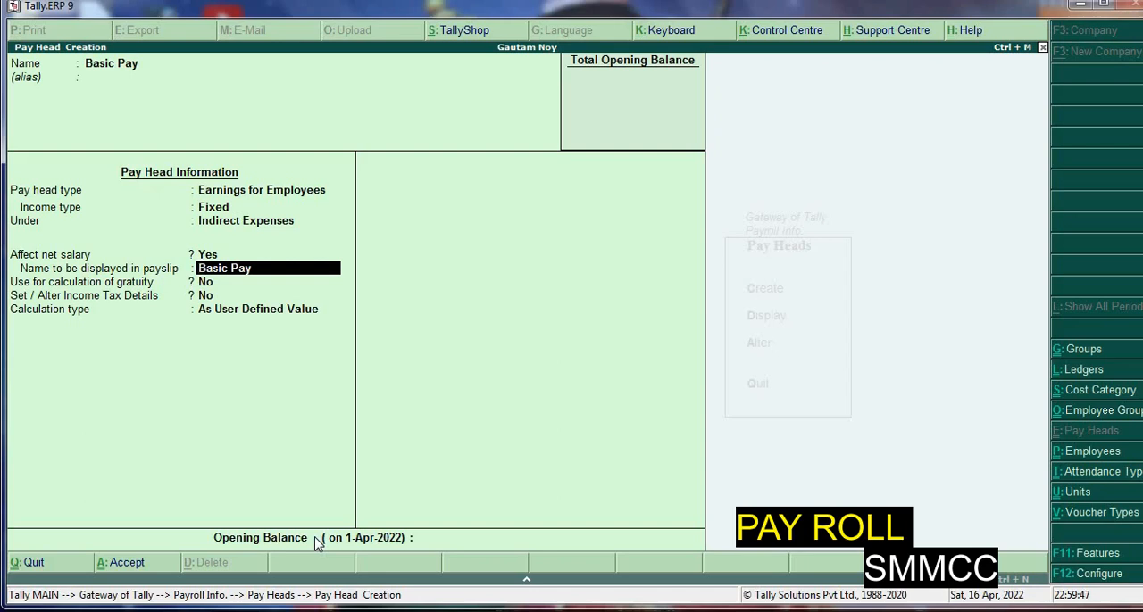
pyautogui.press('Return')
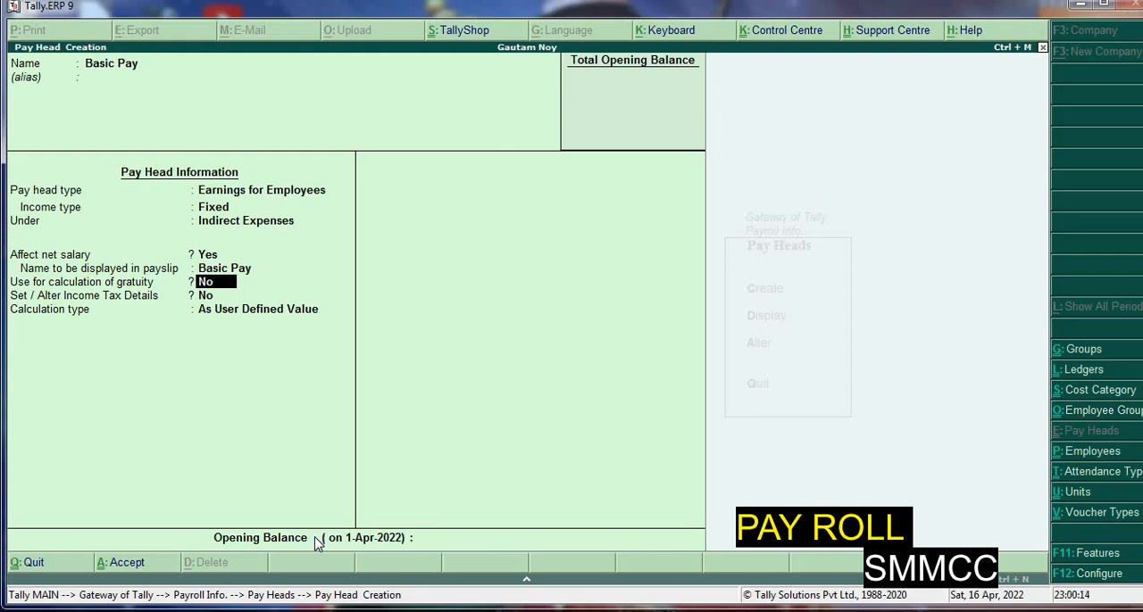
pyautogui.write('y')
pyautogui.press('Return')
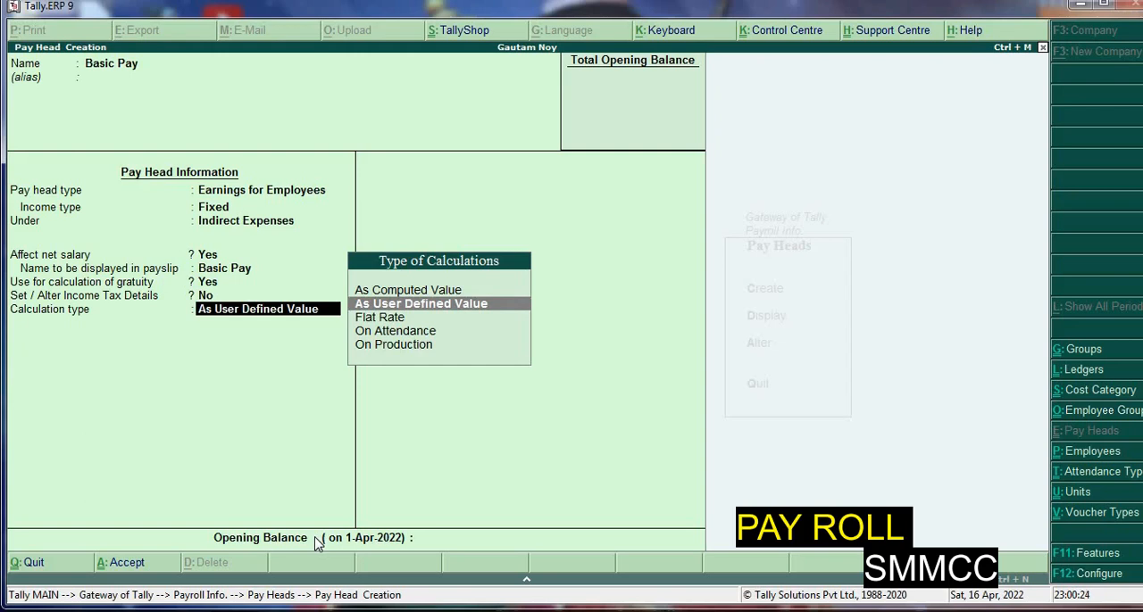
# Calculate Basic Pay On Attendance using Present, with a Months calculation period and the basis As per Calendar Period
pyautogui.press('Return')
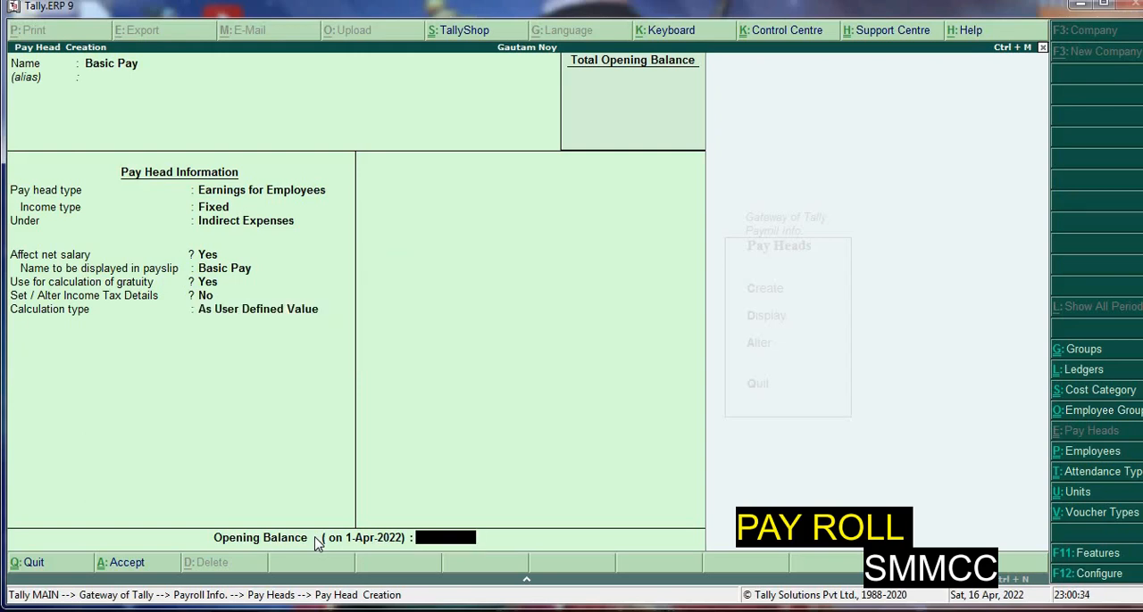
pyautogui.press('BackSpace')
pyautogui.press('Down')
pyautogui.press('Down')
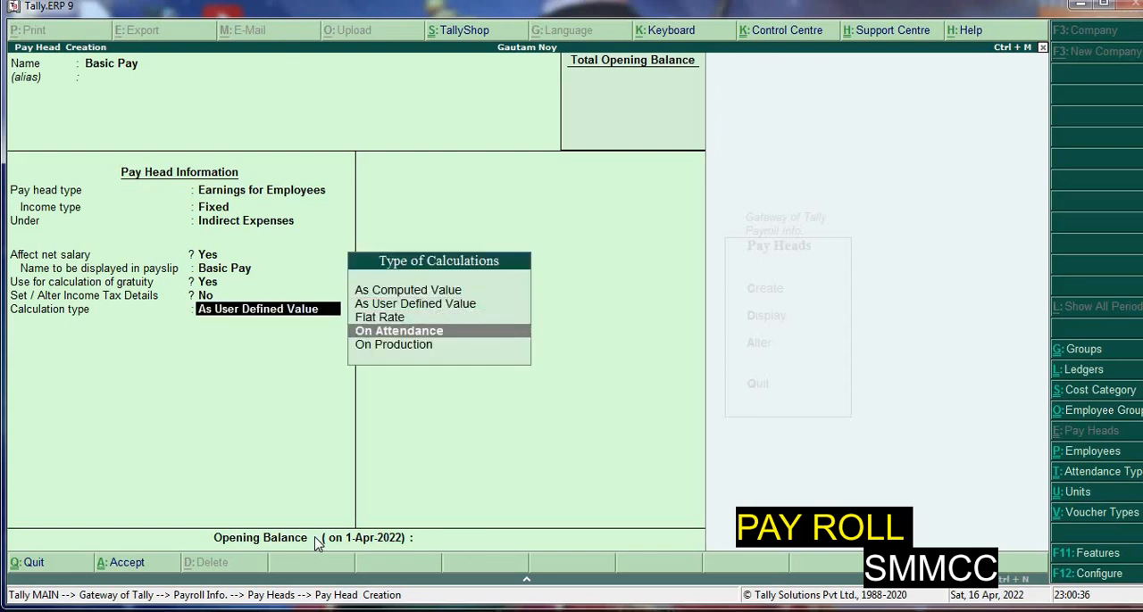
pyautogui.press('Return')
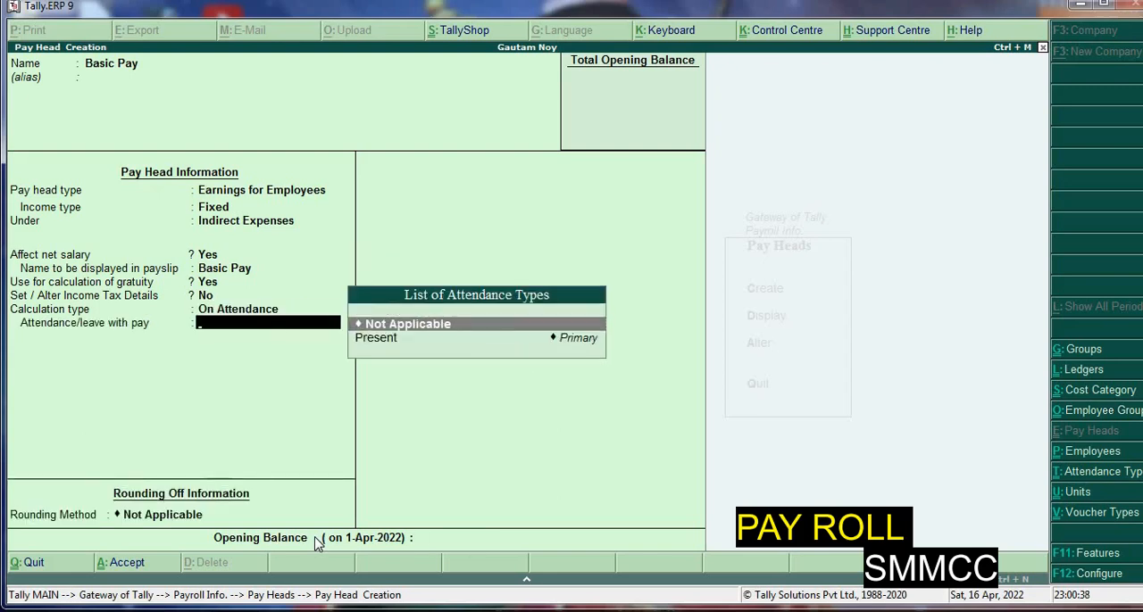
pyautogui.press('Down')
pyautogui.press('Return')
pyautogui.press('Down')
pyautogui.press('Down')
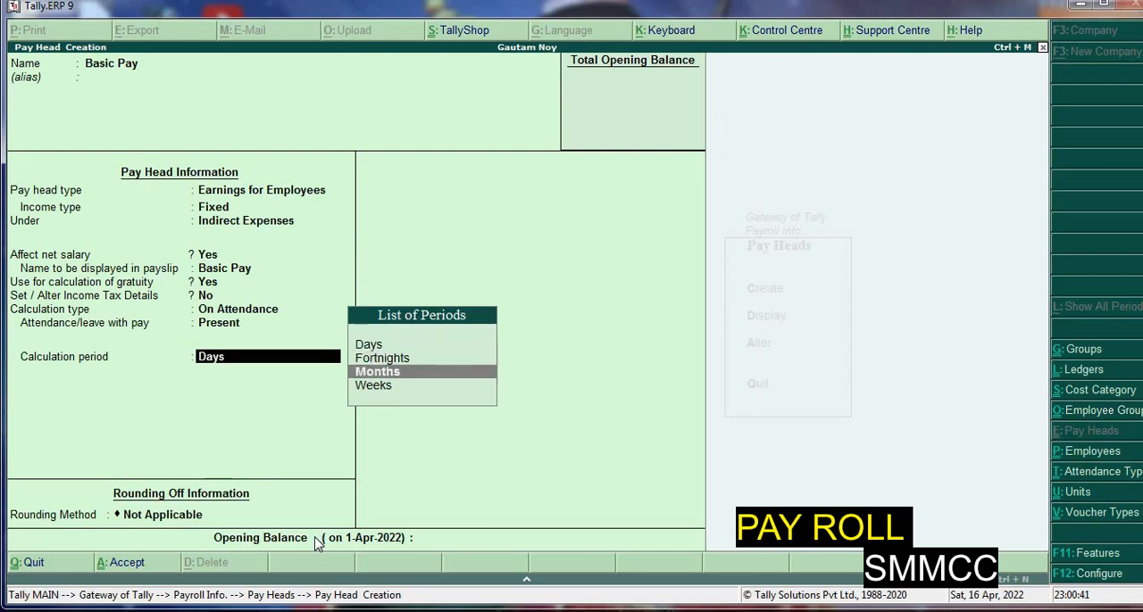
pyautogui.press('Return')
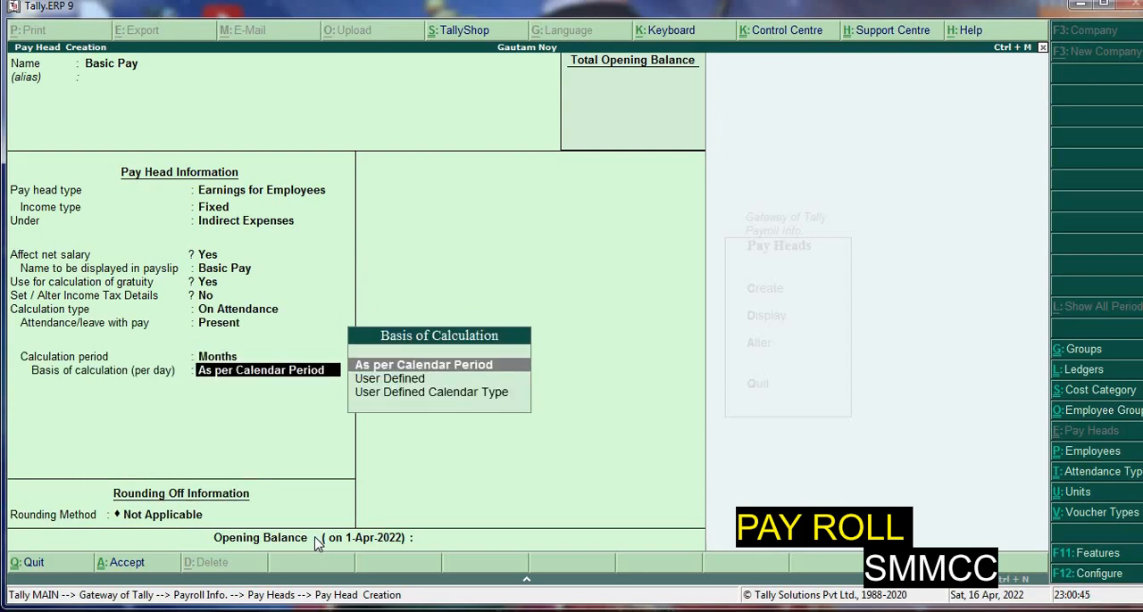
pyautogui.press('Return')
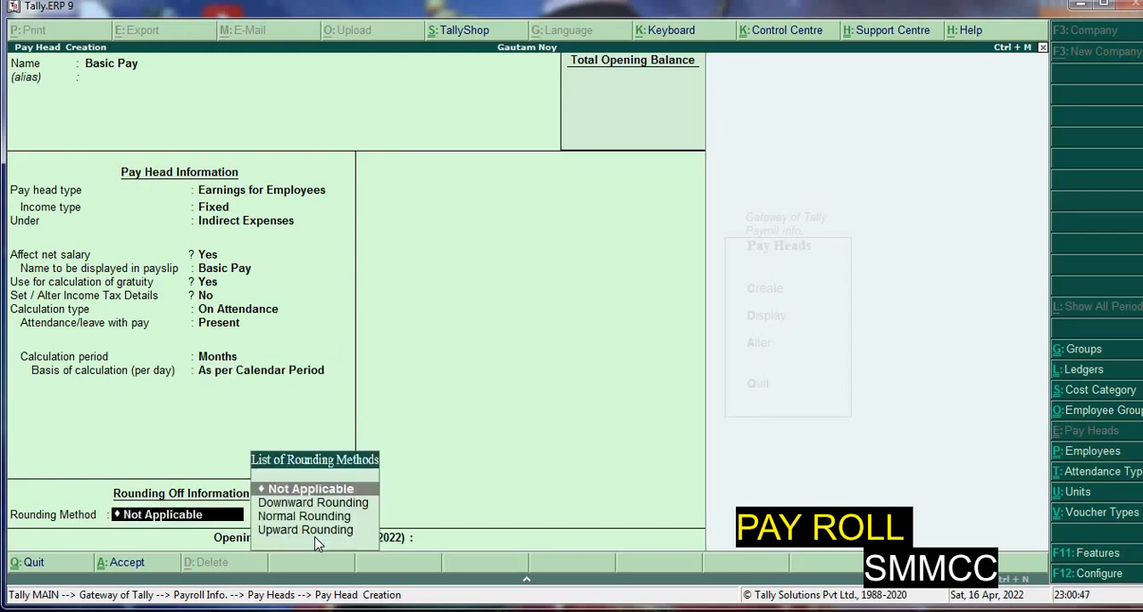
# Apply Normal Rounding with a limit of 1 to Basic Pay and save the pay head without an opening balance
pyautogui.press('Down')
pyautogui.press('Down')
pyautogui.press('Return')
pyautogui.write('1')
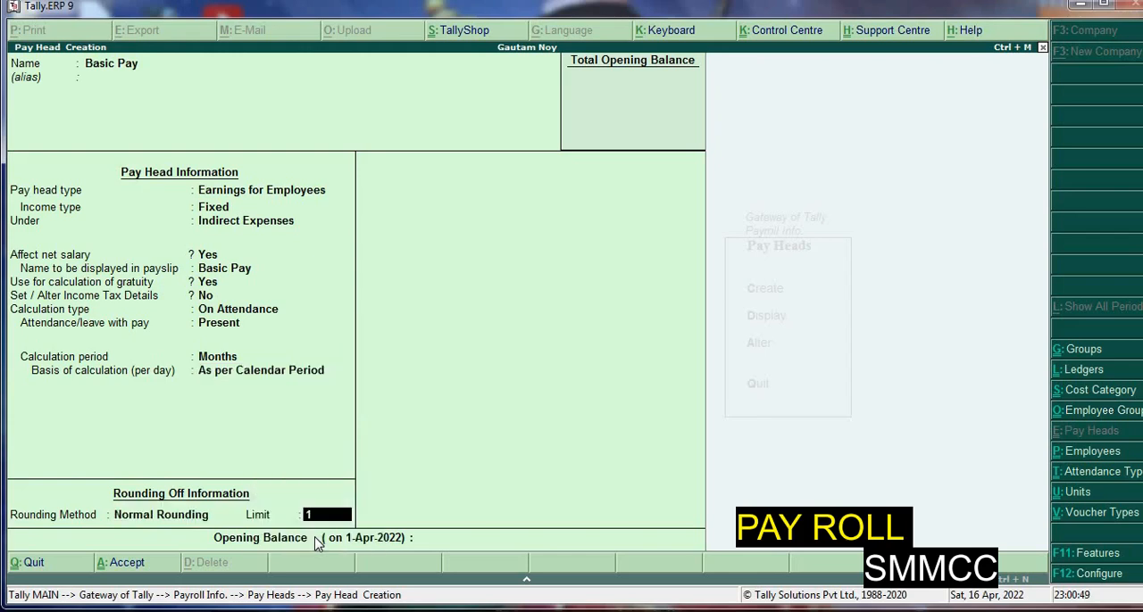
pyautogui.press('Return')
pyautogui.press('Return')
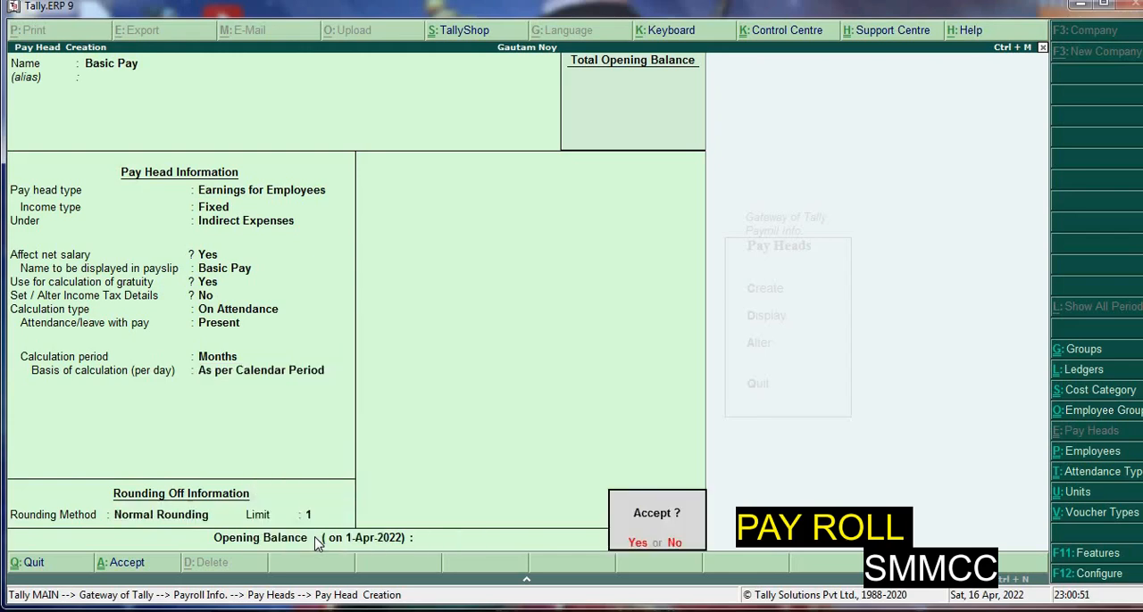
pyautogui.press('y')
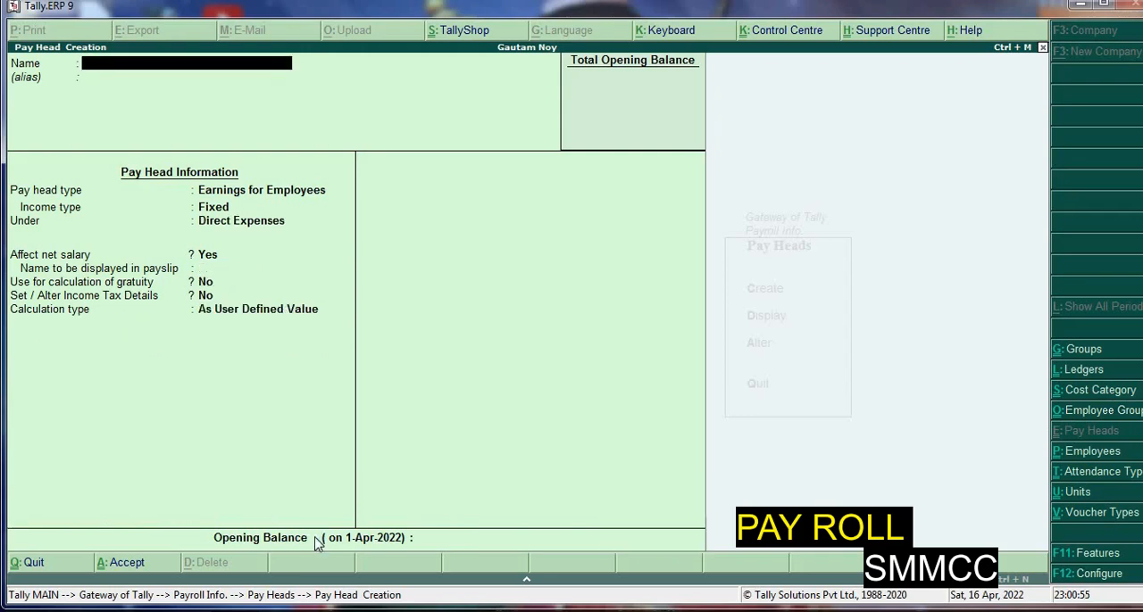
# Start a pay head named House Rent Allowance with type Earnings for Employees
pyautogui.write('House Rent Allo')
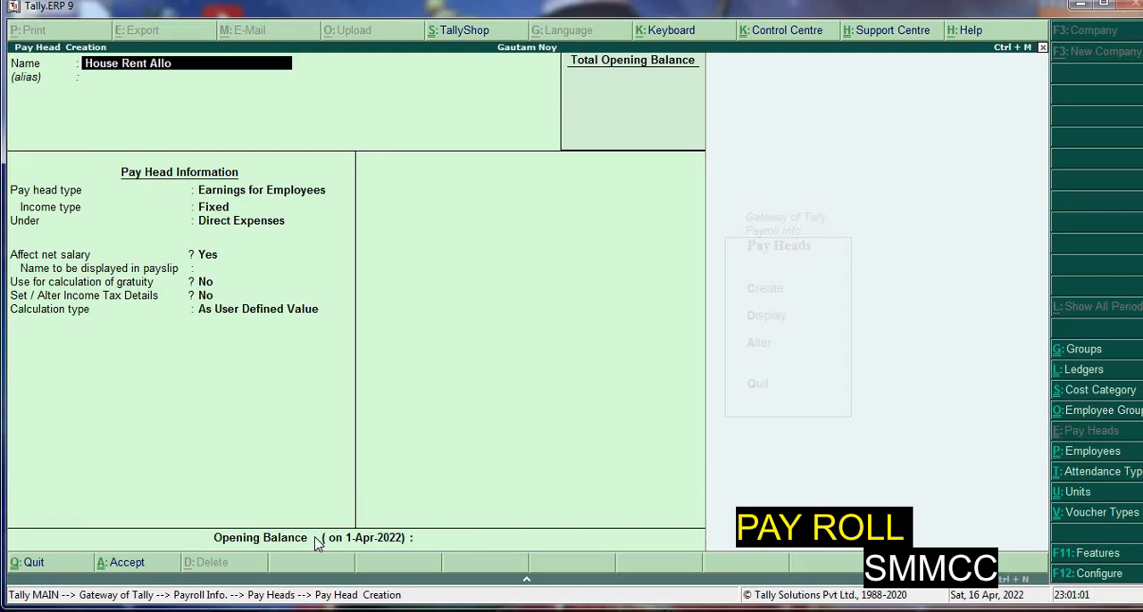
pyautogui.write('wance')
pyautogui.press('Return')
pyautogui.press('Return')
# Set House Rent Allowance as Fixed income under Indirect Expenses, affecting net salary, without gratuity calculation or income tax details
pyautogui.press('Return')
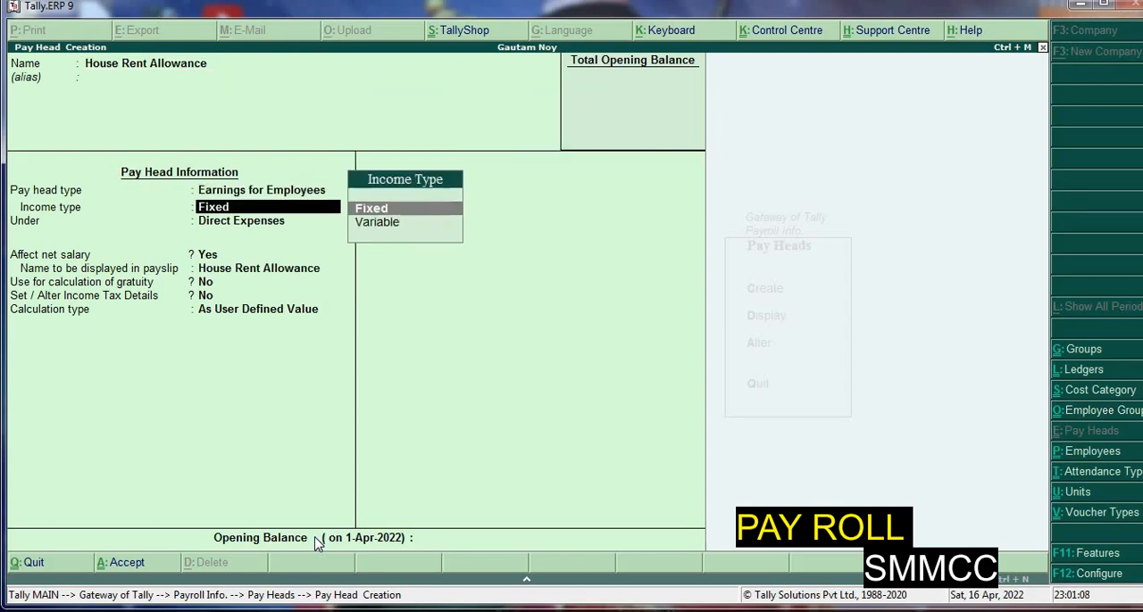
pyautogui.press('Return')
pyautogui.write('I')
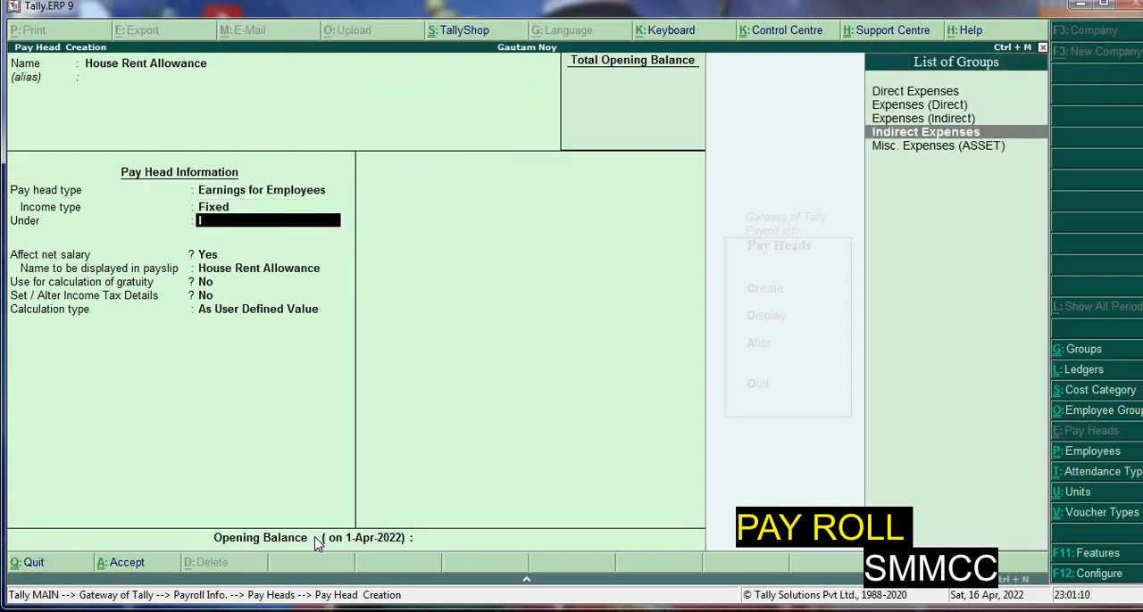
pyautogui.press('Up')
pyautogui.press('Down')
pyautogui.press('Return')
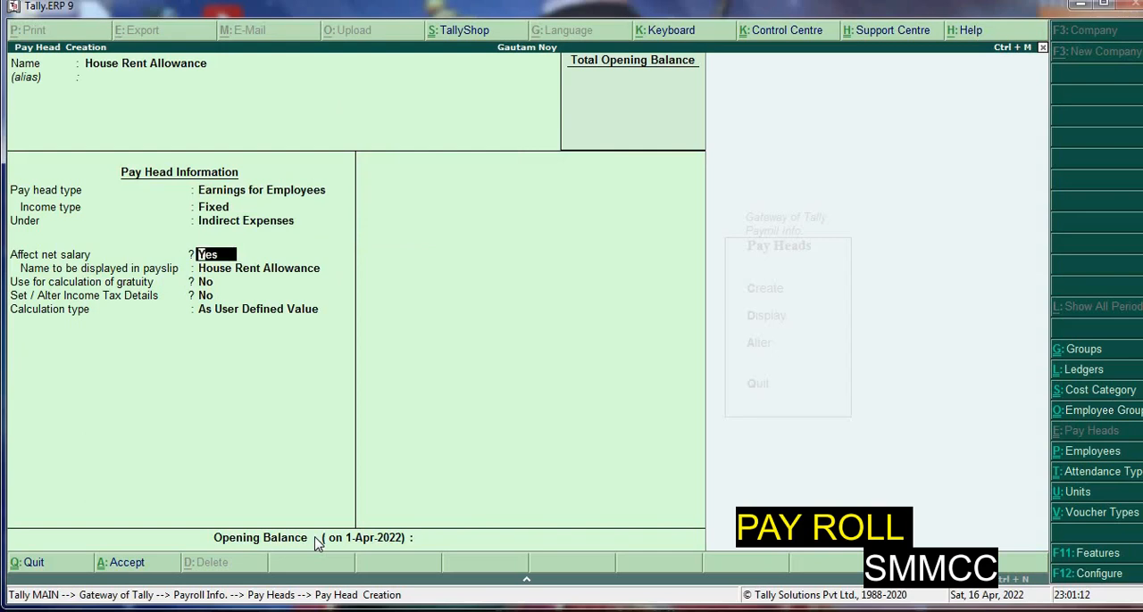
pyautogui.press('Return')
pyautogui.press('Return')
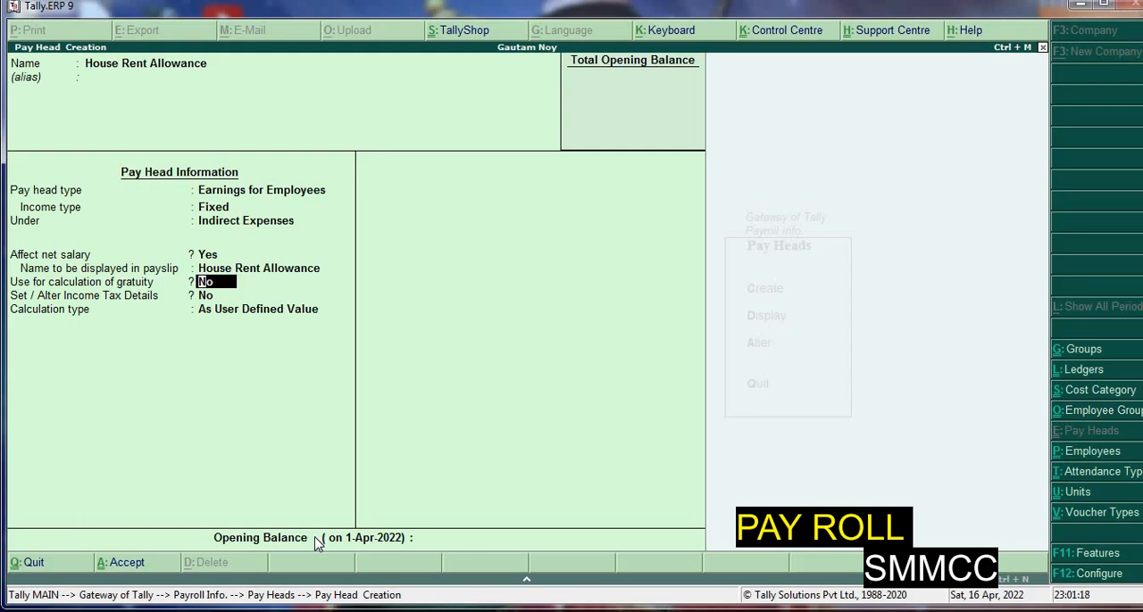
pyautogui.press('Return')
pyautogui.press('Return')
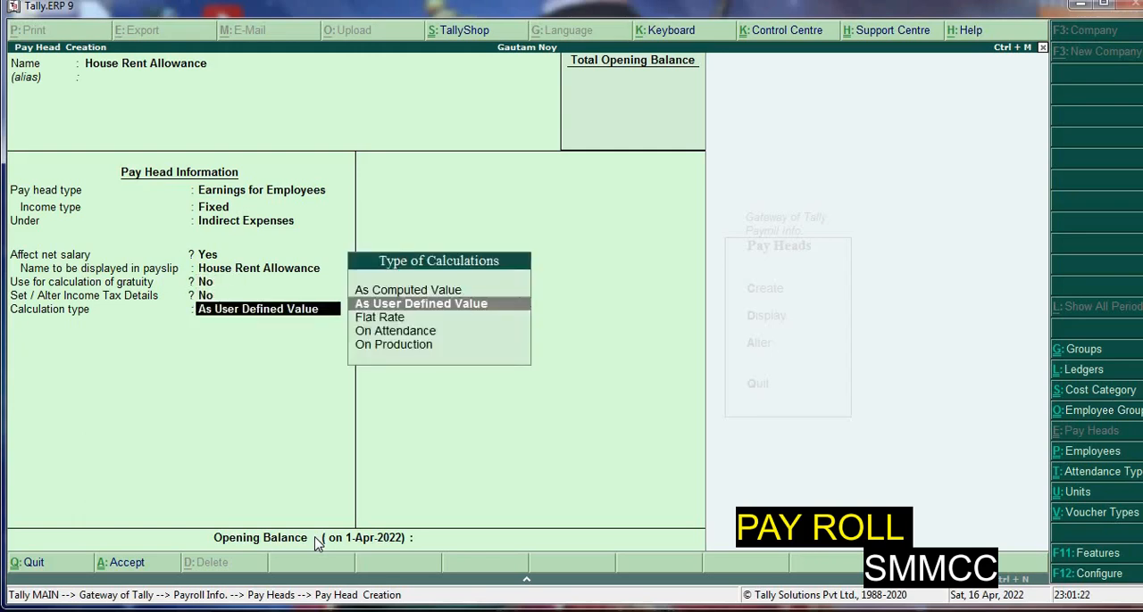
# Calculate House Rent Allowance As Computed Value with a Months period and Normal Rounding to a limit of 1
pyautogui.press('Up')
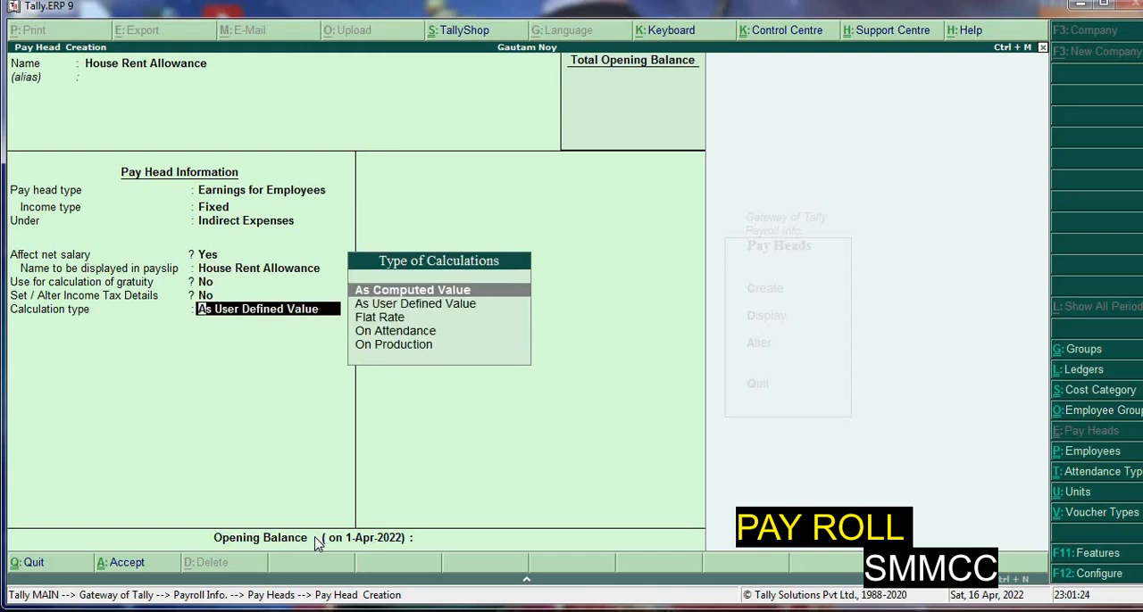
pyautogui.press('Return')
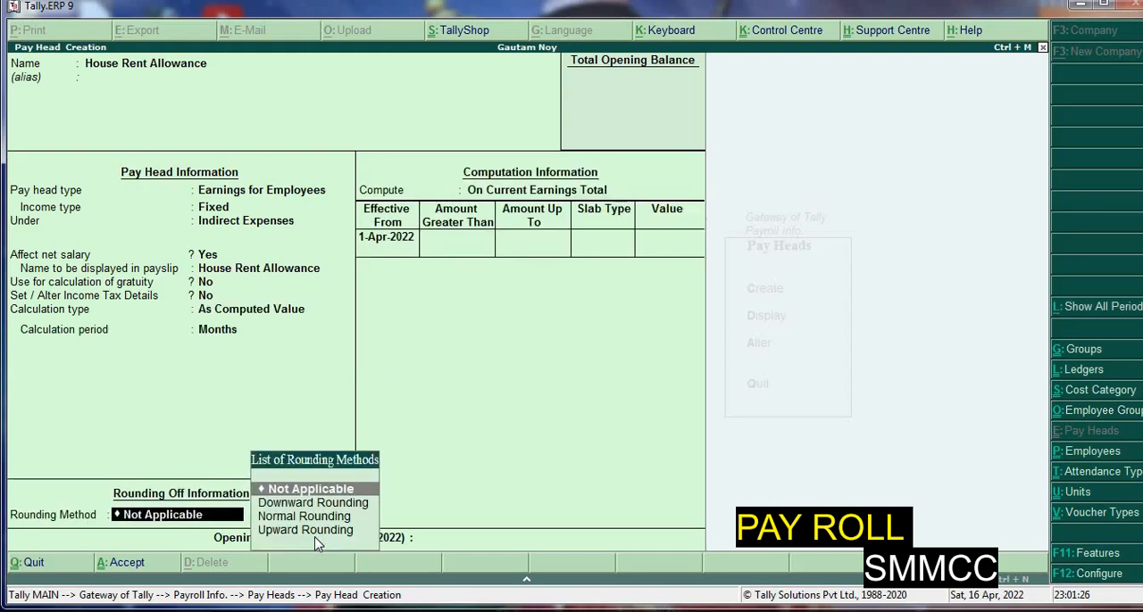
pyautogui.press('Down')
pyautogui.press('Down')
pyautogui.press('Return')
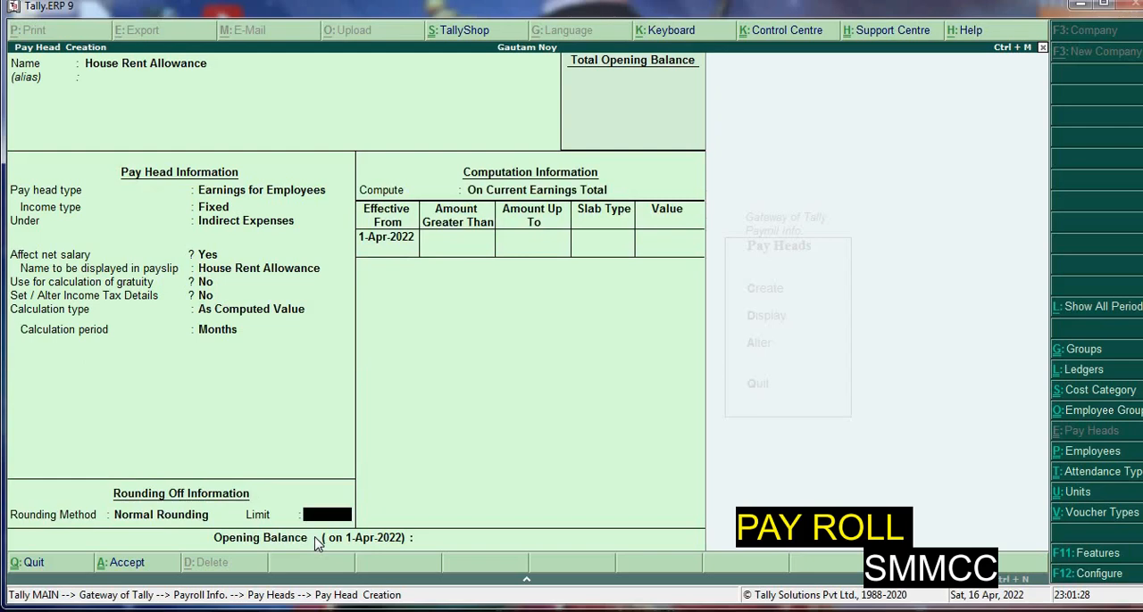
pyautogui.press('Return')
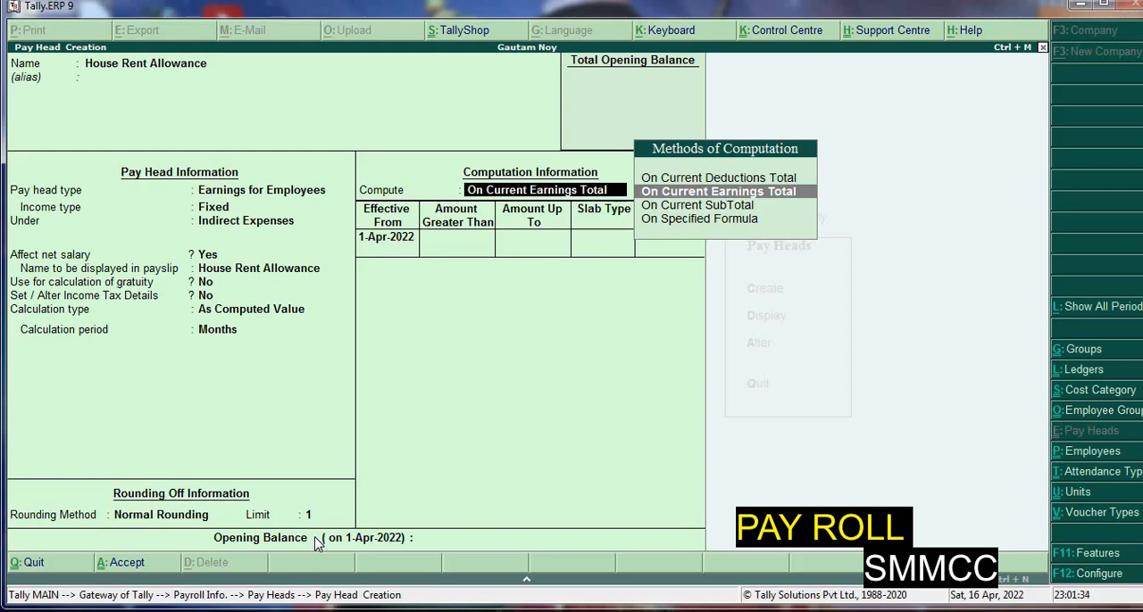
# Compute House Rent Allowance On Specified Formula, using Basic Pay as the only pay head in the formula
pyautogui.press('Down')
pyautogui.press('Down')
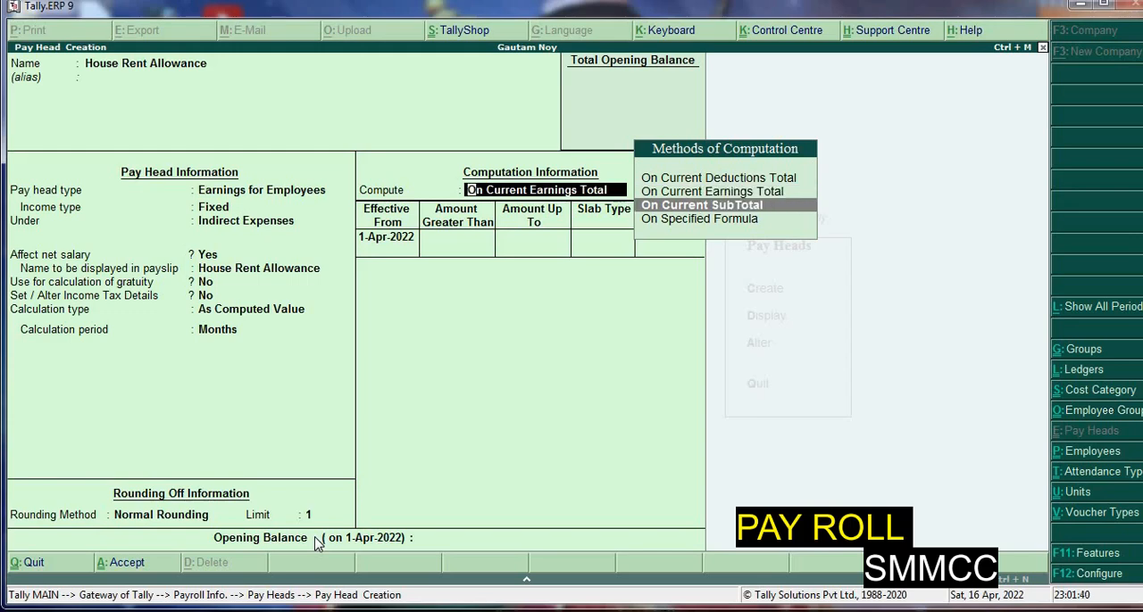
pyautogui.press('Return')
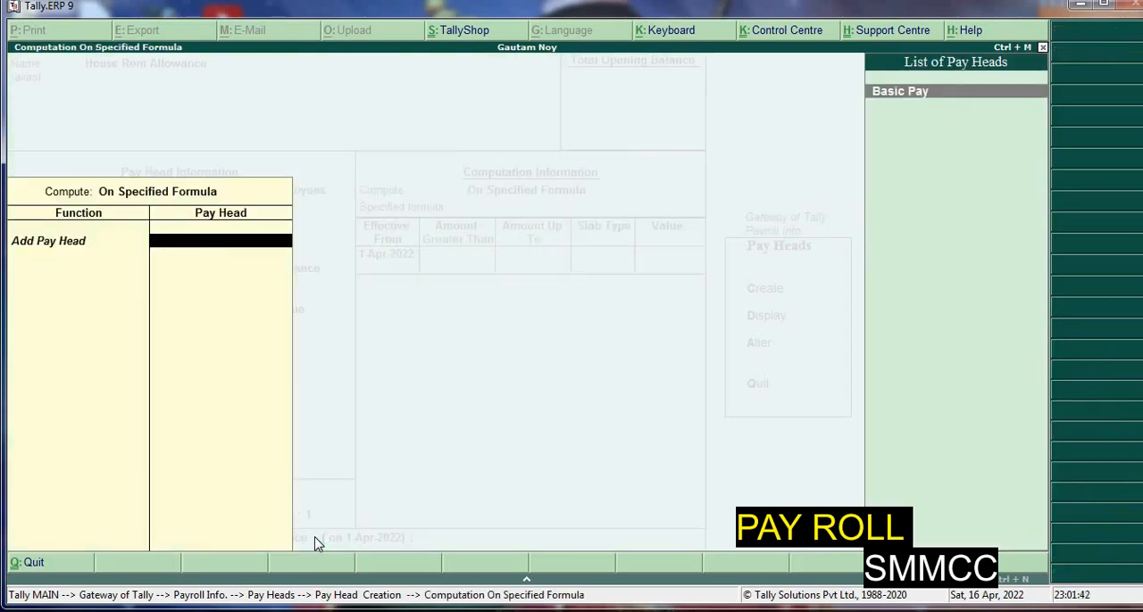
pyautogui.press('Return')
# Add a Percentage slab of 40% effective from 1-Apr-2022 and save House Rent Allowance without an opening balance
pyautogui.press('Return')
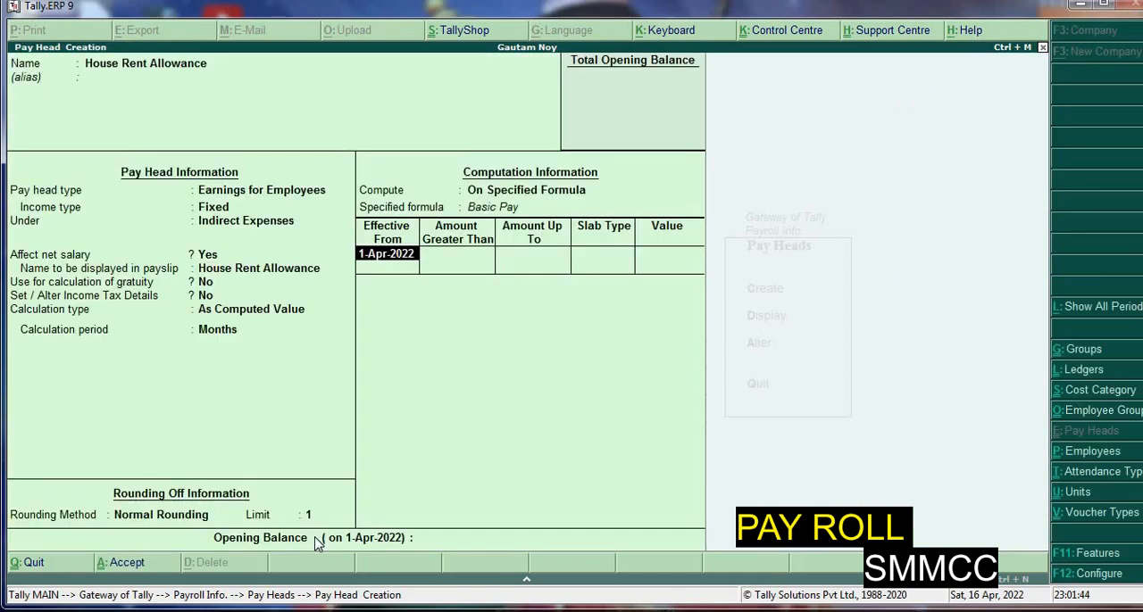
pyautogui.press('Return')
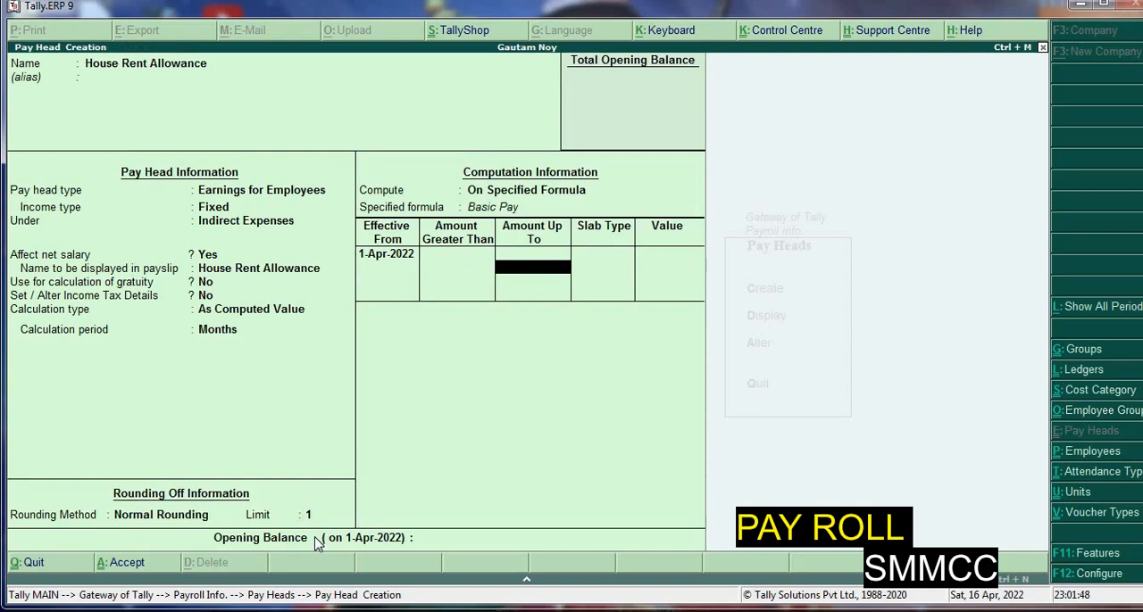
pyautogui.press('Return')
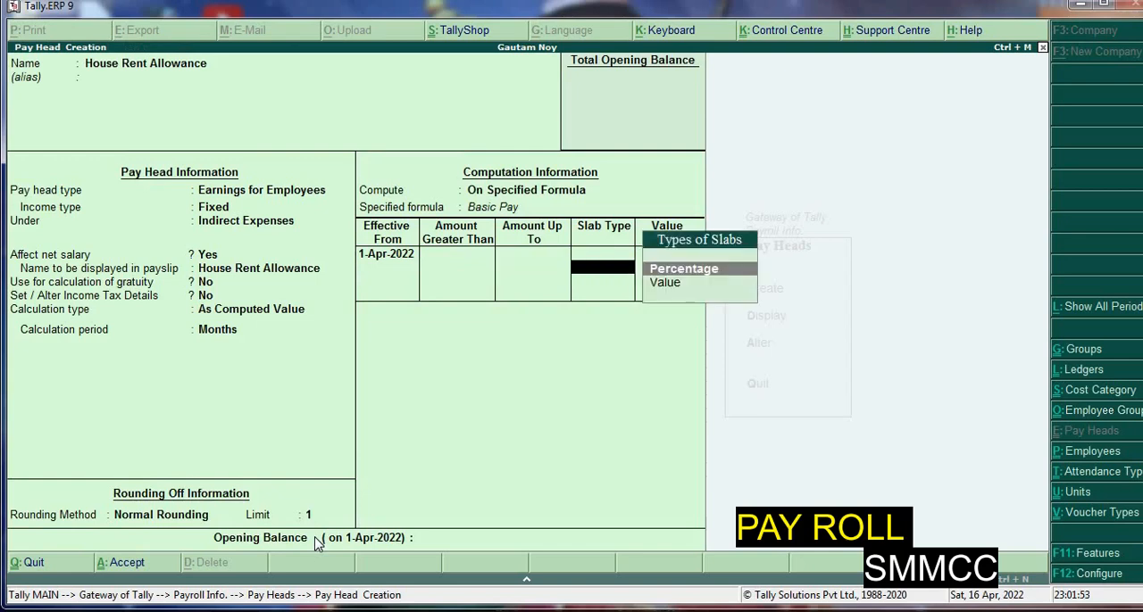
pyautogui.press('Return')
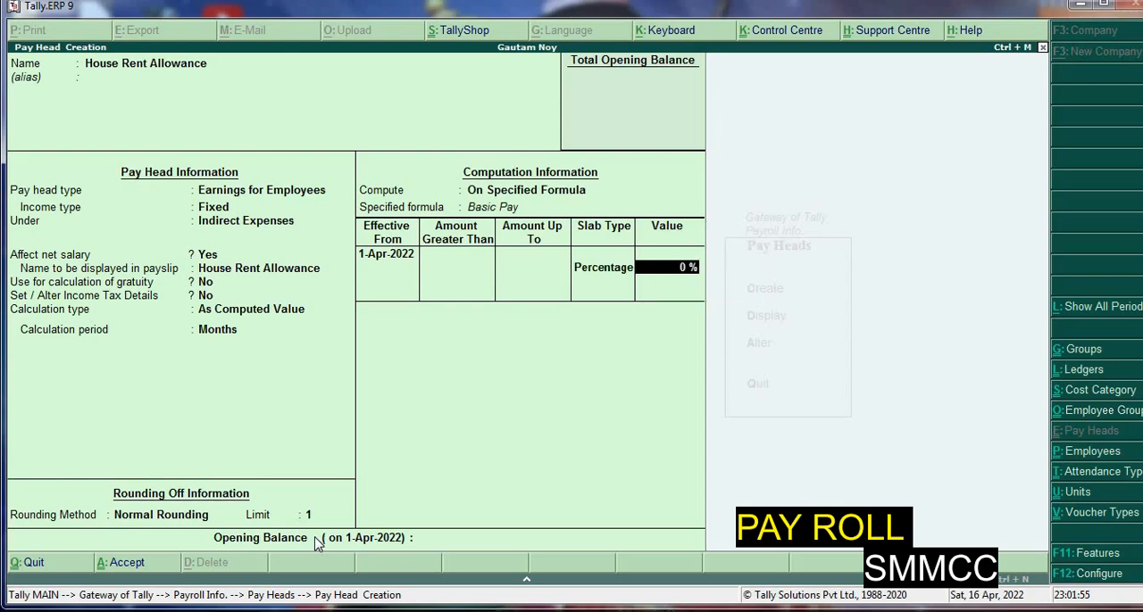
pyautogui.write('40')
pyautogui.press('Return')
pyautogui.press('Return')
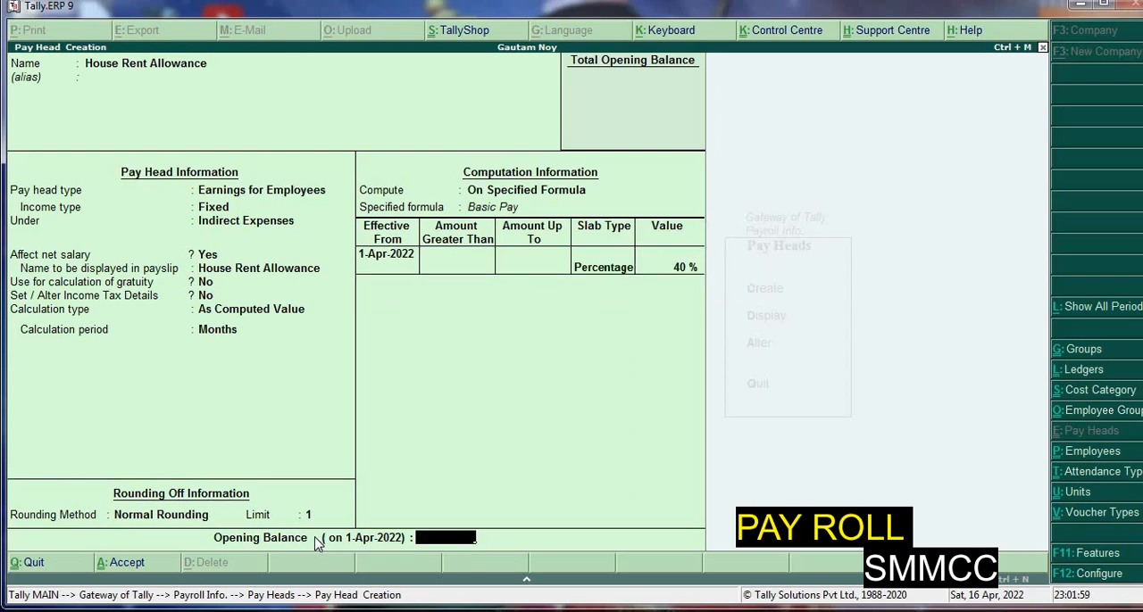
pyautogui.press('Return')
# Start a Conveyance pay head as Fixed Earnings for Employees under Direct Expenses, affecting net salary but not used for gratuity or income tax details
pyautogui.press('Return')
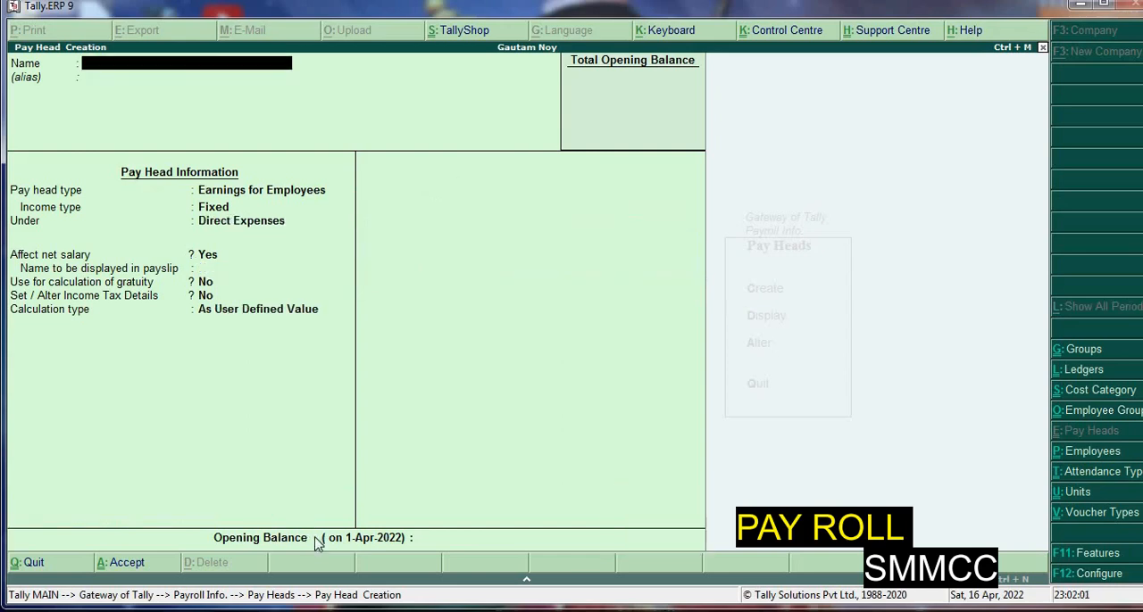
pyautogui.write('Conveyance')
pyautogui.press('Return')
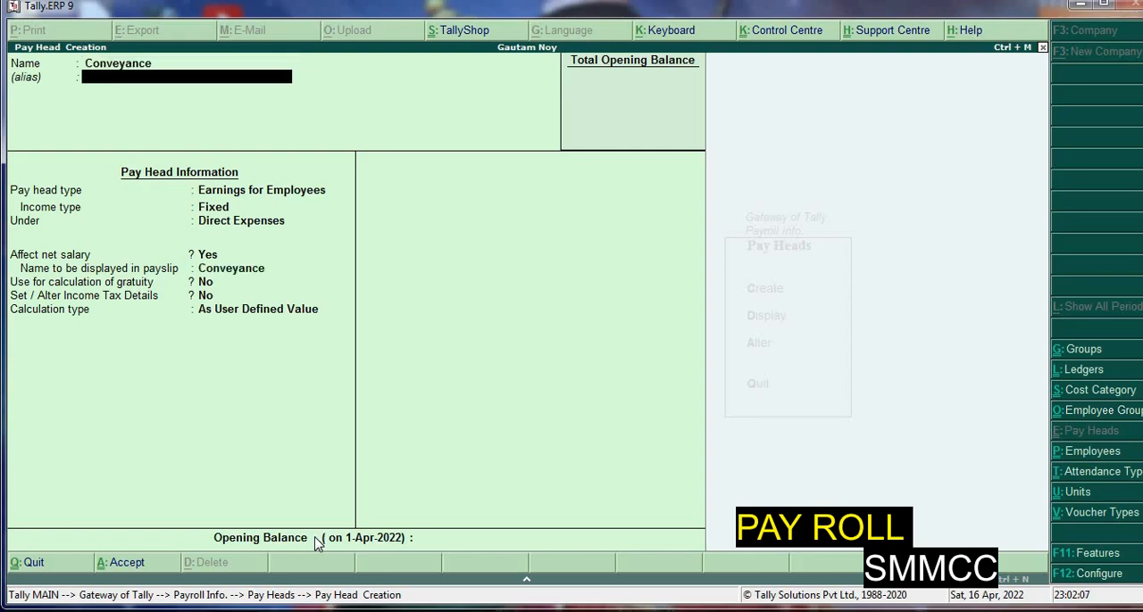
pyautogui.press('Return')
pyautogui.press('Return')
pyautogui.press('Return')
pyautogui.press('Return')
pyautogui.press('Return')
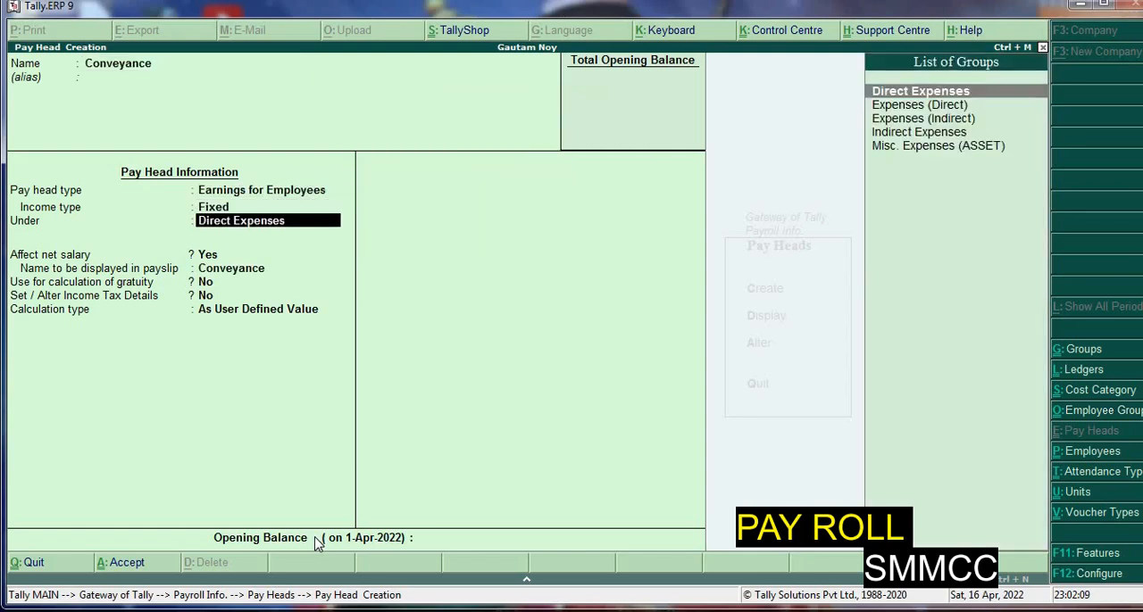
pyautogui.press('Return')
pyautogui.press('Return')
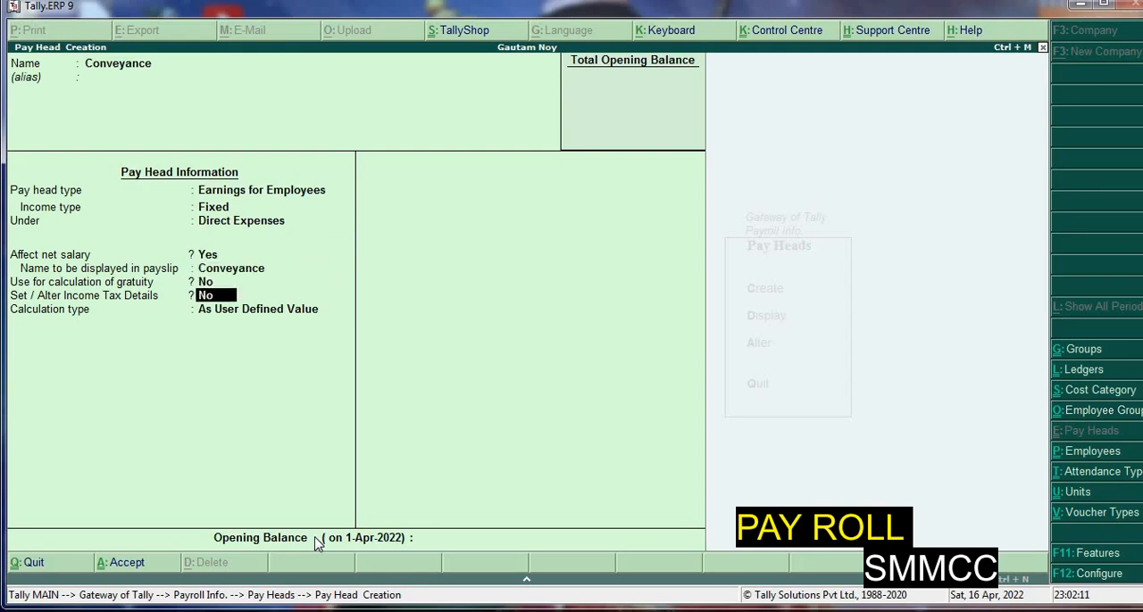
# Set the Conveyance calculation type to Flat Rate with a Months calculation period
pyautogui.press('Return')
pyautogui.press('Down')
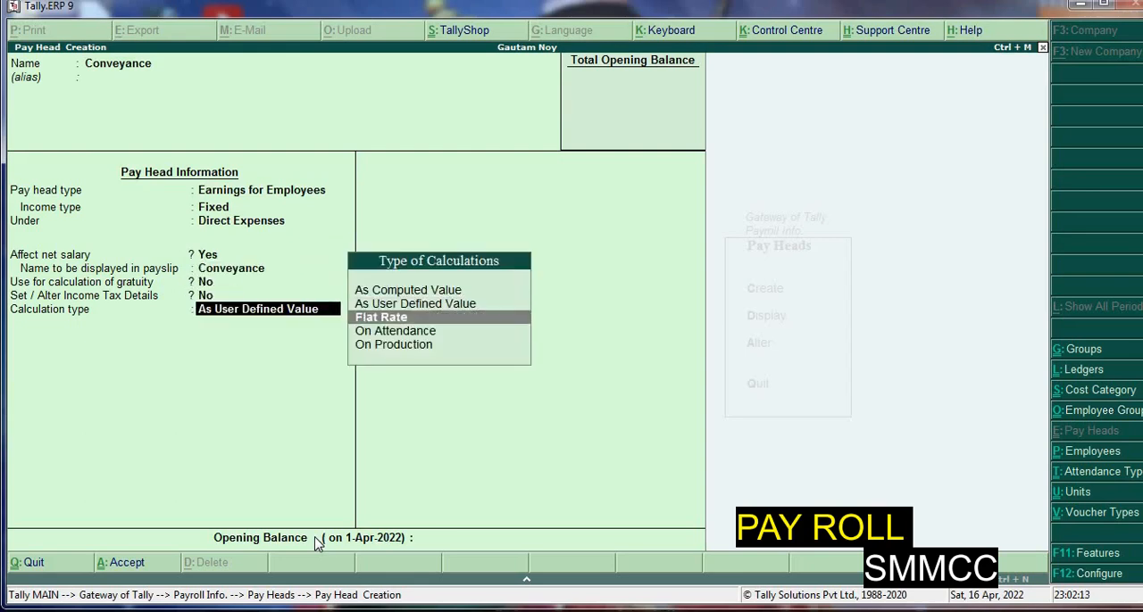
pyautogui.press('Return')
pyautogui.press('Down')
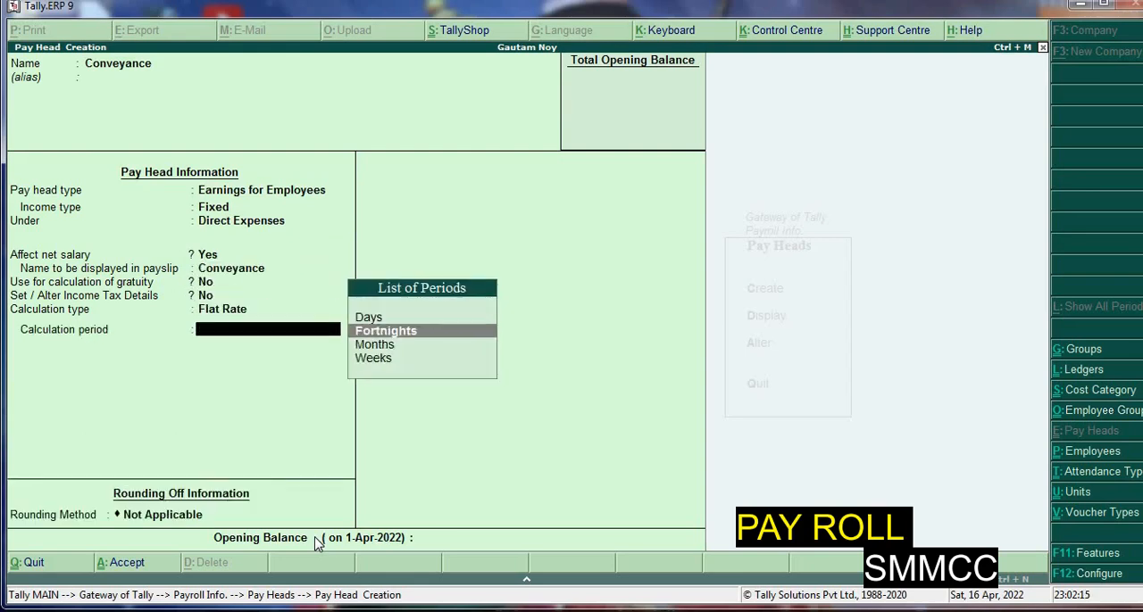
pyautogui.press('Down')
pyautogui.press('Return')
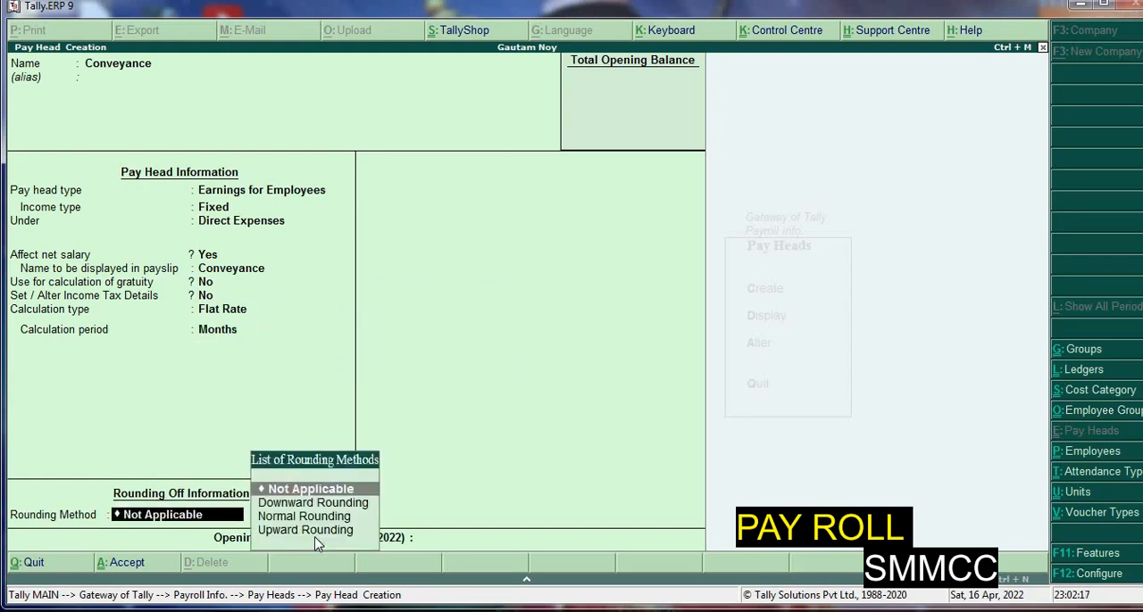
# Apply Normal Rounding with a limit of 1 to Conveyance and save the pay head without an opening balance
pyautogui.press('Down')
pyautogui.press('Down')
pyautogui.press('Return')
pyautogui.write('1')
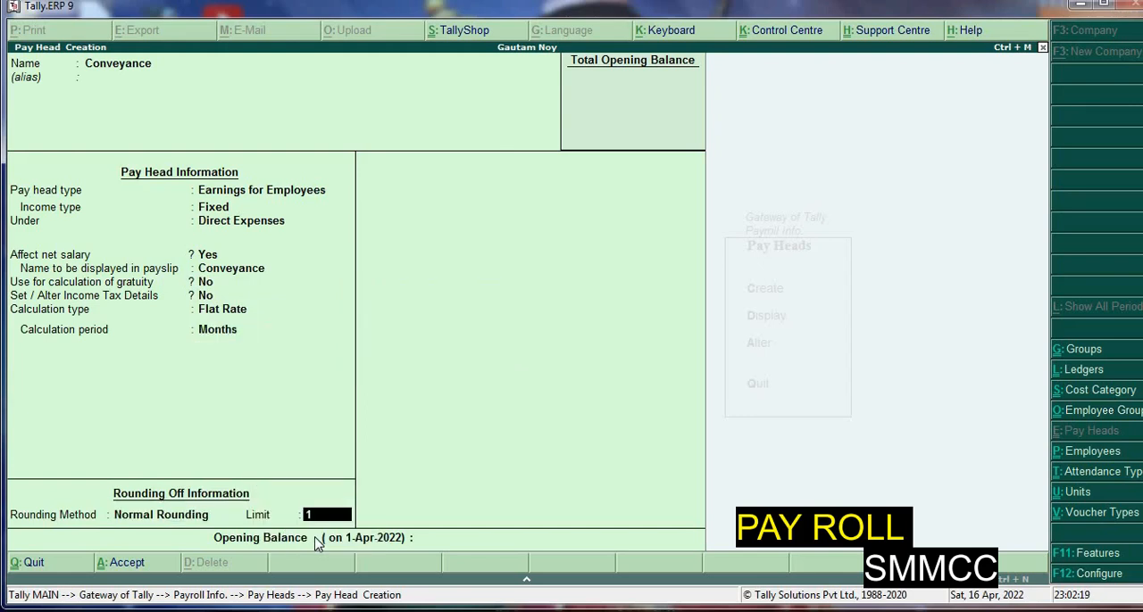
pyautogui.press('Return')
pyautogui.press('Return')
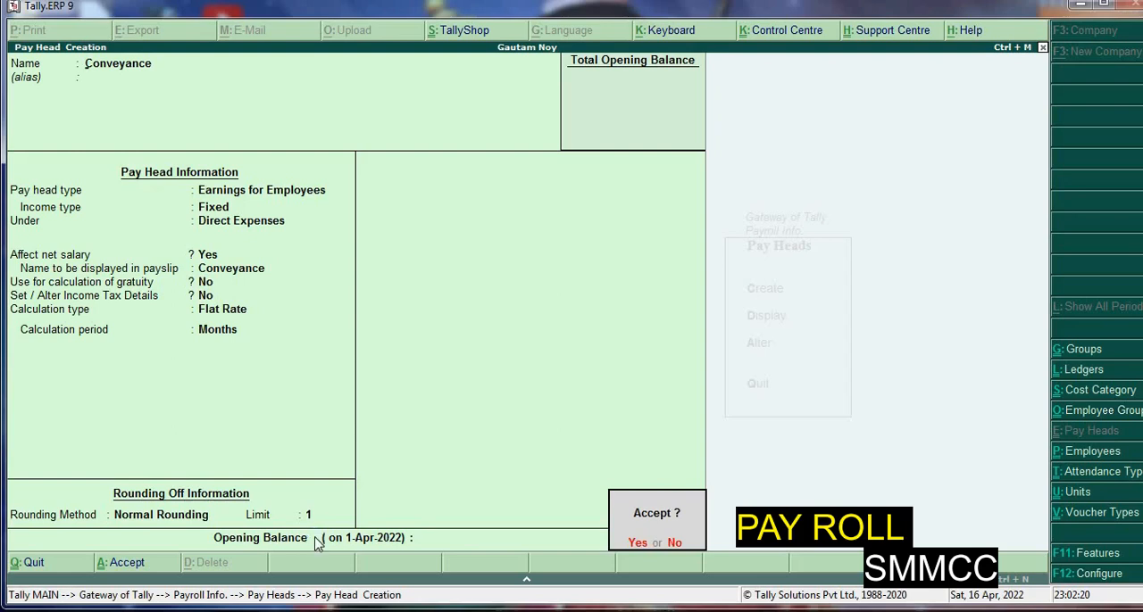
pyautogui.press('Return')
# Start a pay head named Over Time Pay with type Earnings for Employees and Fixed income type
pyautogui.write('Ov')
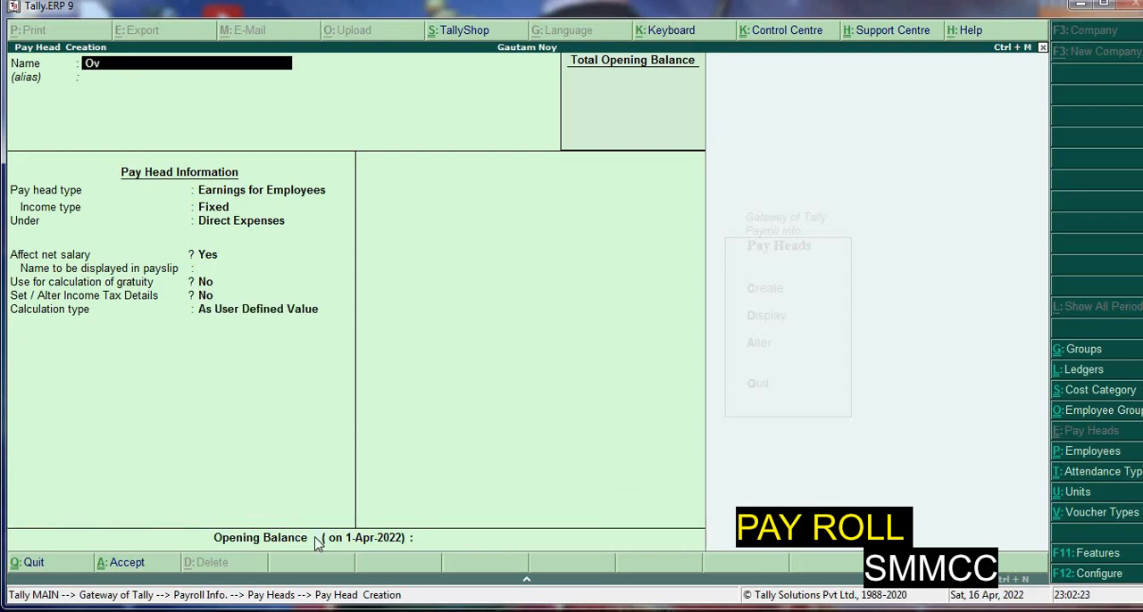
pyautogui.write('er Time Pay')
pyautogui.press('Return')
pyautogui.press('Return')
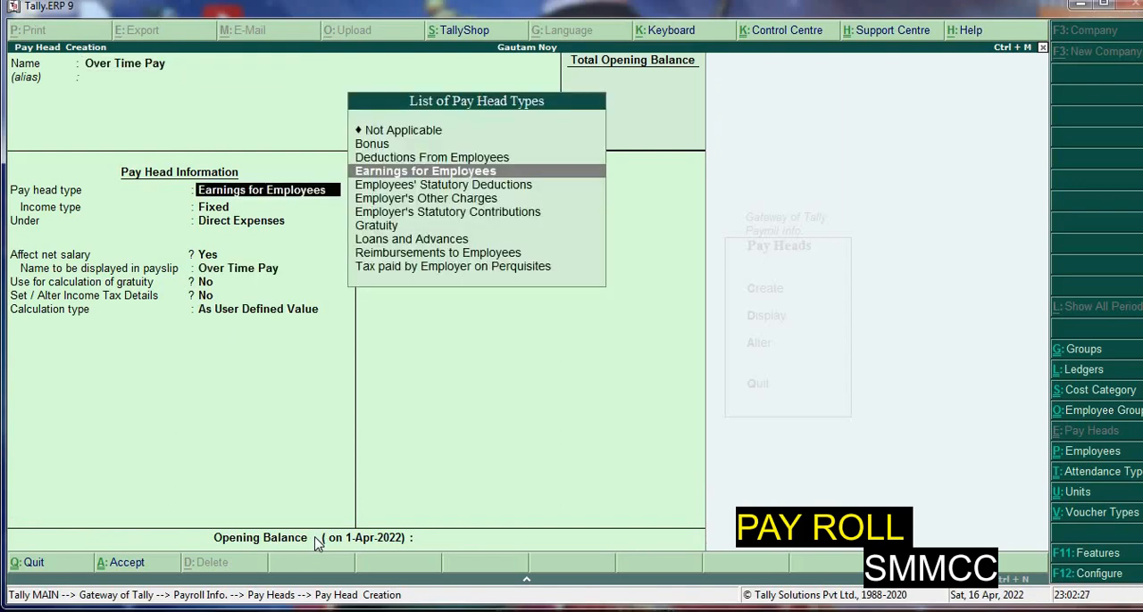
pyautogui.press('Return')
pyautogui.press('Return')
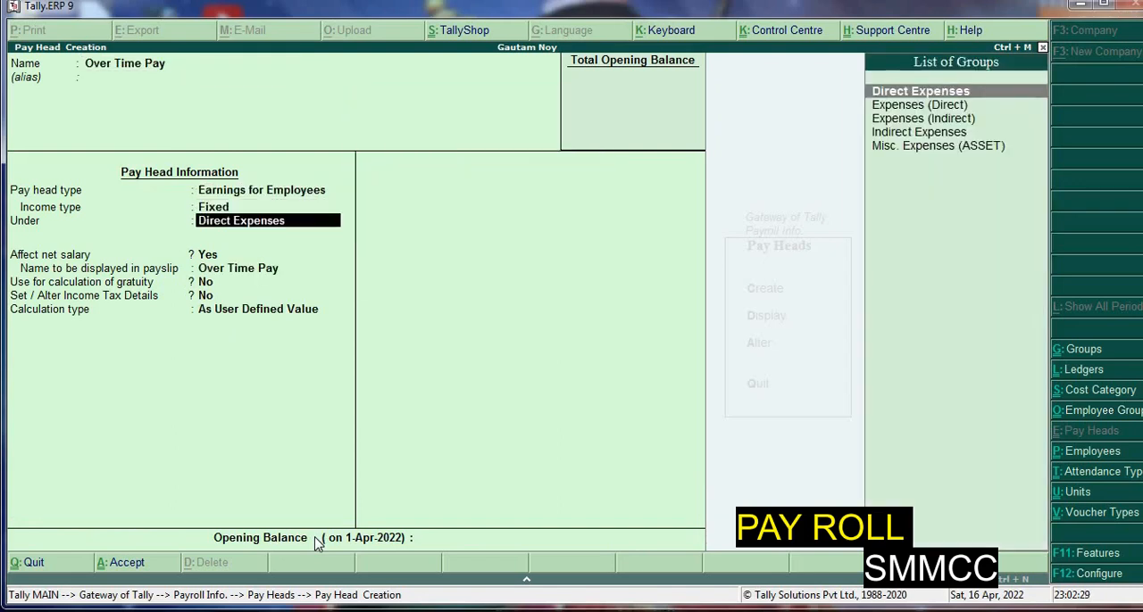
# Place Over Time Pay under Indirect Expenses, affecting net salary, without gratuity calculation or income tax details
pyautogui.press('Down')
pyautogui.press('Down')
pyautogui.press('Down')
pyautogui.press('Return')
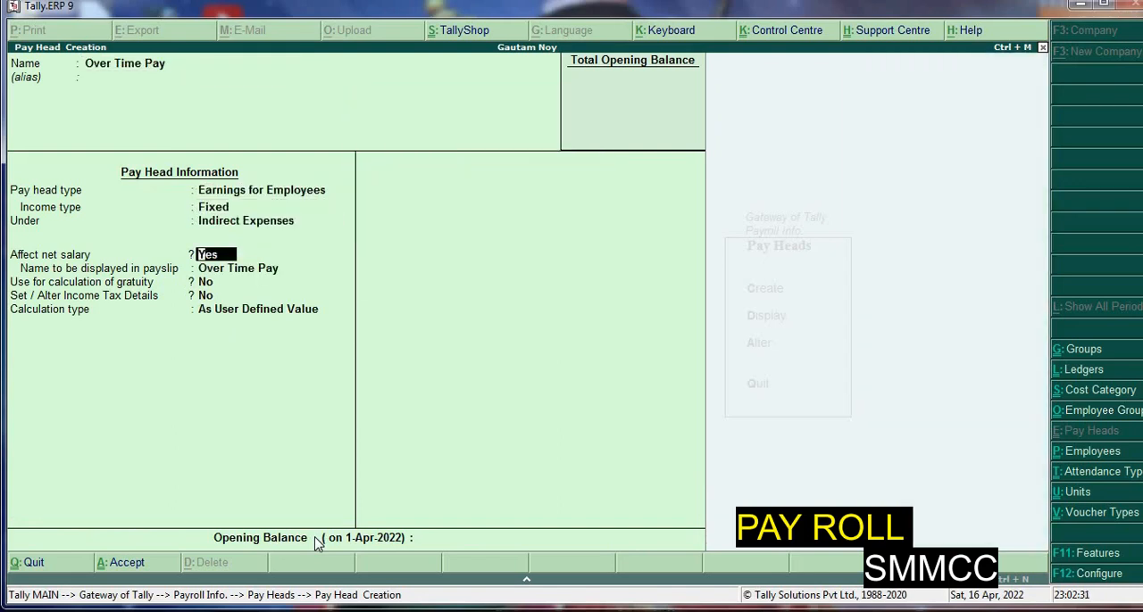
pyautogui.press('Return')
pyautogui.press('Return')
pyautogui.press('Return')
pyautogui.press('Return')
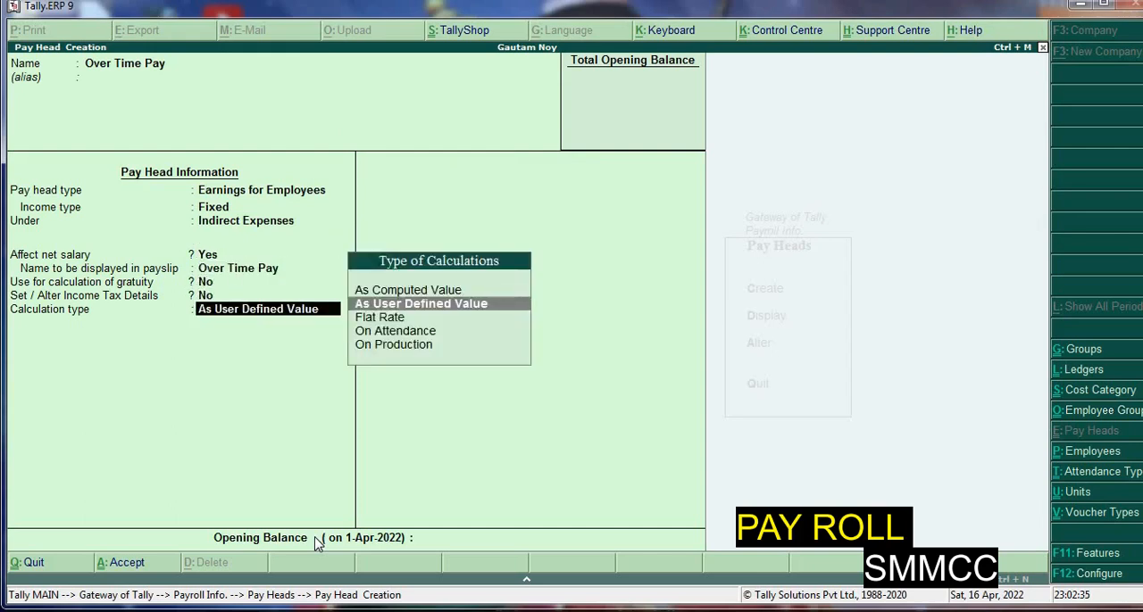
pyautogui.press('Down')
pyautogui.press('Return')
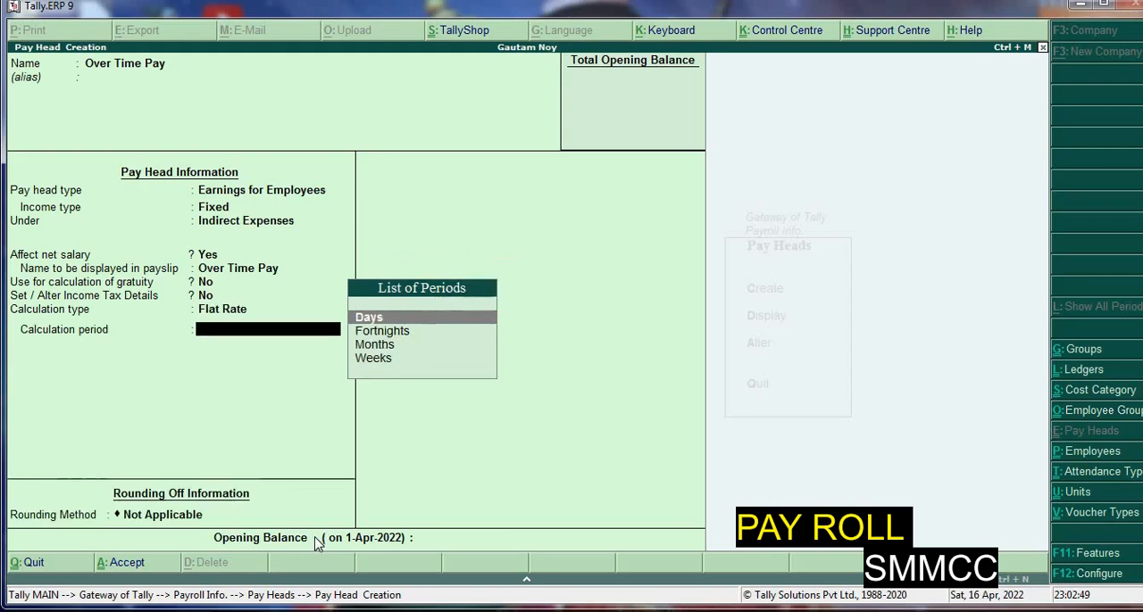
pyautogui.press('Down')
pyautogui.press('Down')
pyautogui.press('Return')
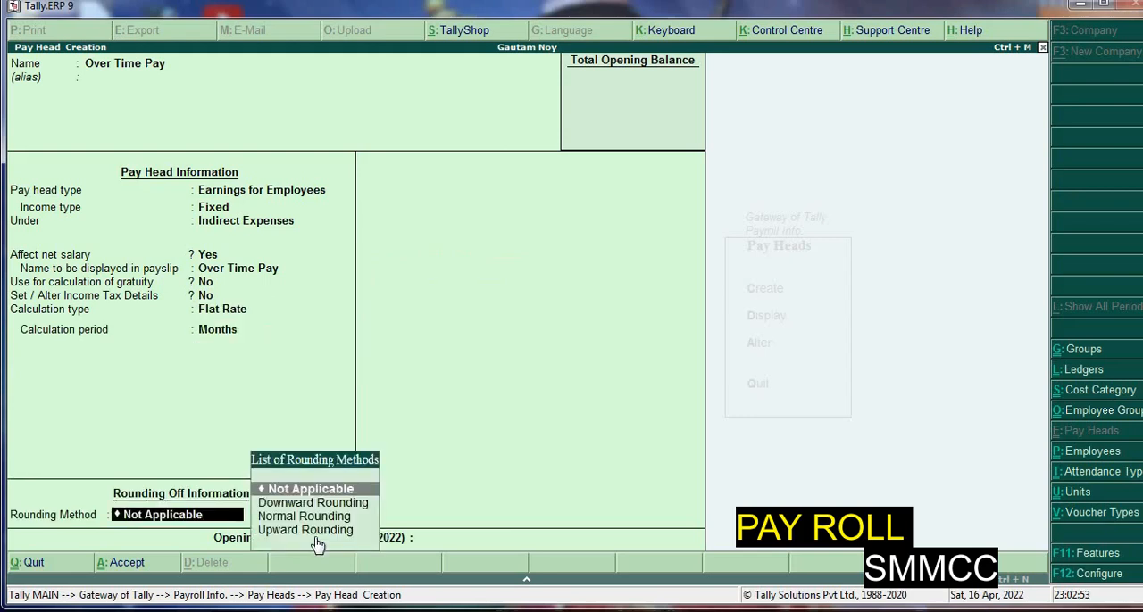
pyautogui.press('BackSpace')
pyautogui.press('BackSpace')
# Calculate Over Time Pay On Production using the Overtime production type
pyautogui.press('Down')
pyautogui.press('Down')
pyautogui.press('Return')
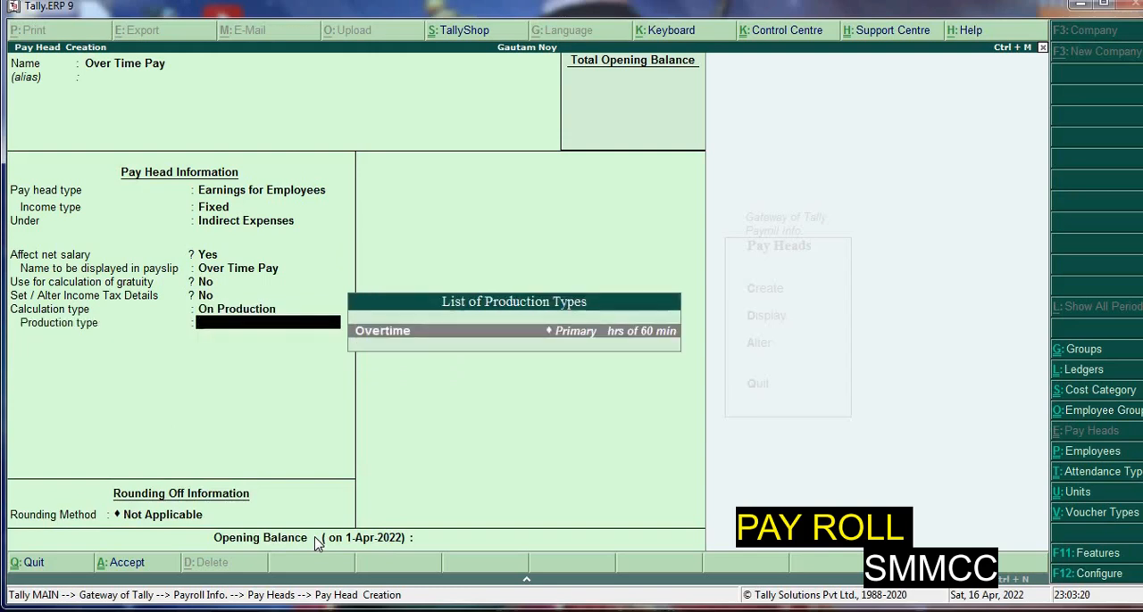
pyautogui.press('Return')
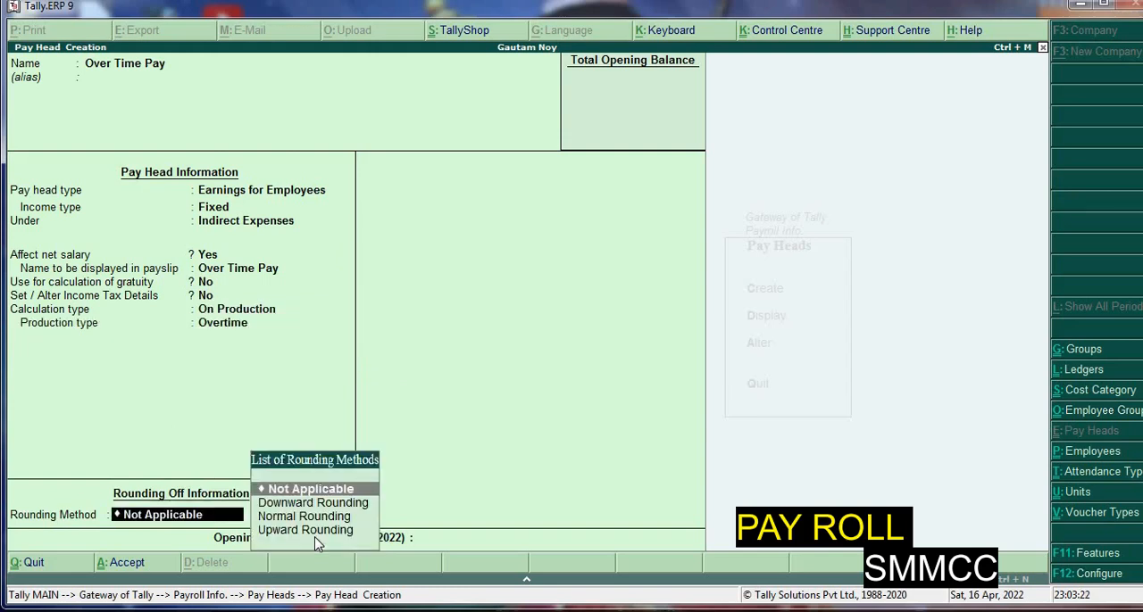
# Apply Normal Rounding with a limit of 1 to Over Time Pay and save the pay head without an opening balance
pyautogui.press('Down')
pyautogui.press('Down')
pyautogui.press('Return')
pyautogui.write('1')
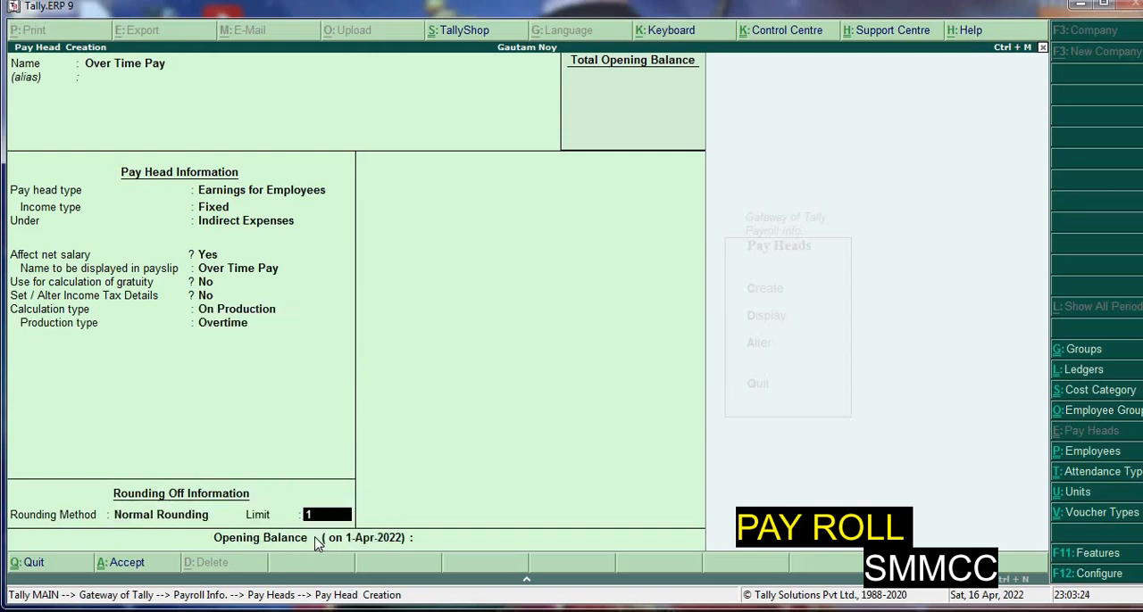
pyautogui.press('Return')
pyautogui.press('Return')
pyautogui.press('y')
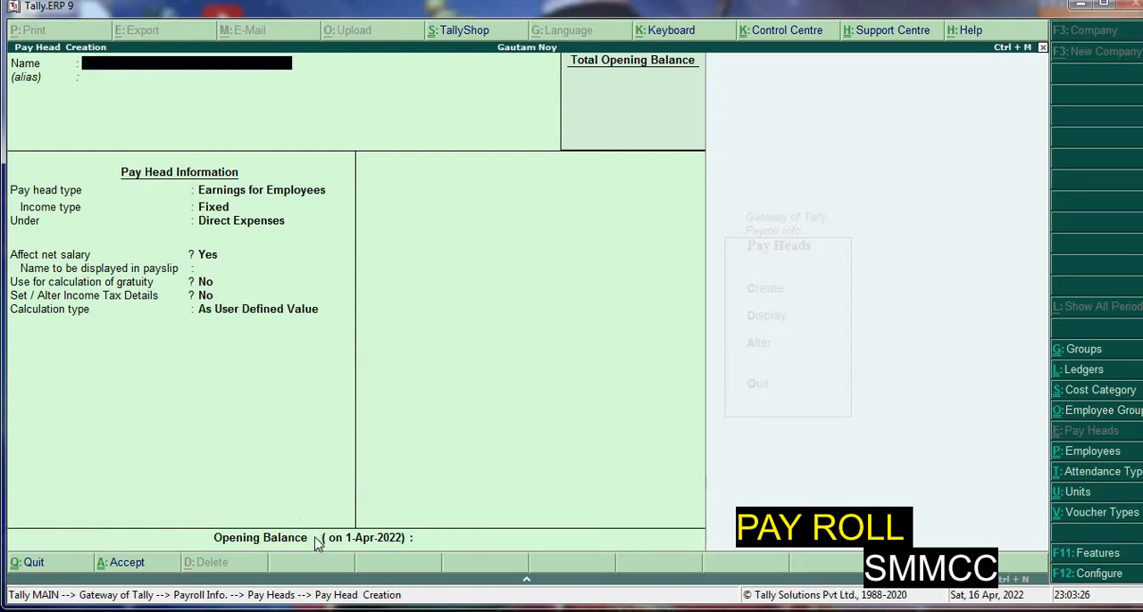
# Start a pay head named Variable Pay with type Earnings for Employees and Fixed income type
pyautogui.write('Variable Pay')
pyautogui.press('Return')
pyautogui.press('Return')
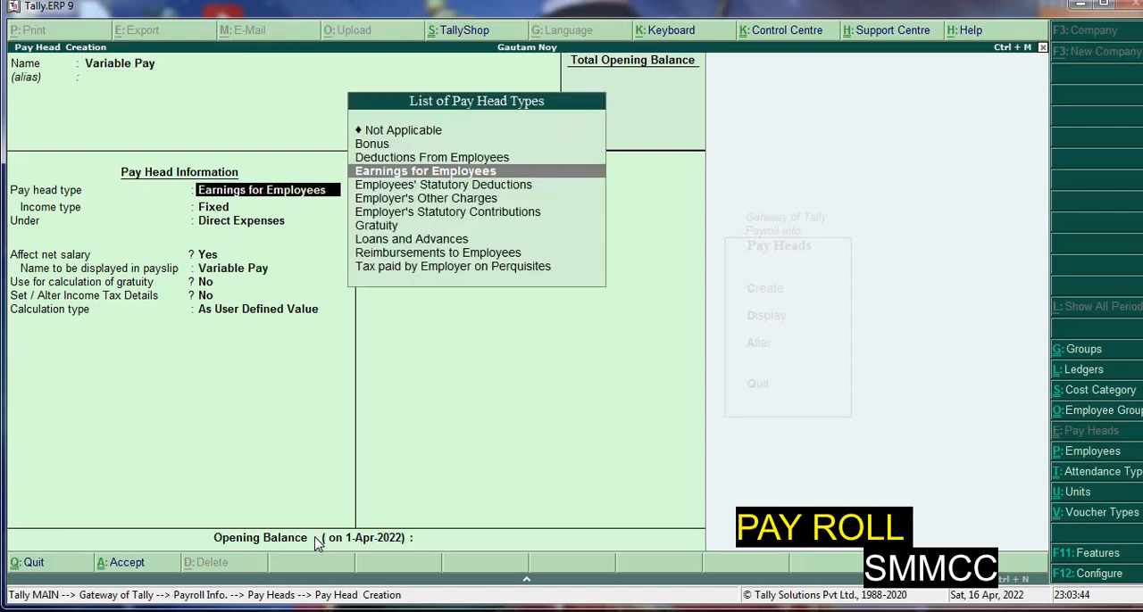
pyautogui.press('Return')
pyautogui.press('Return')
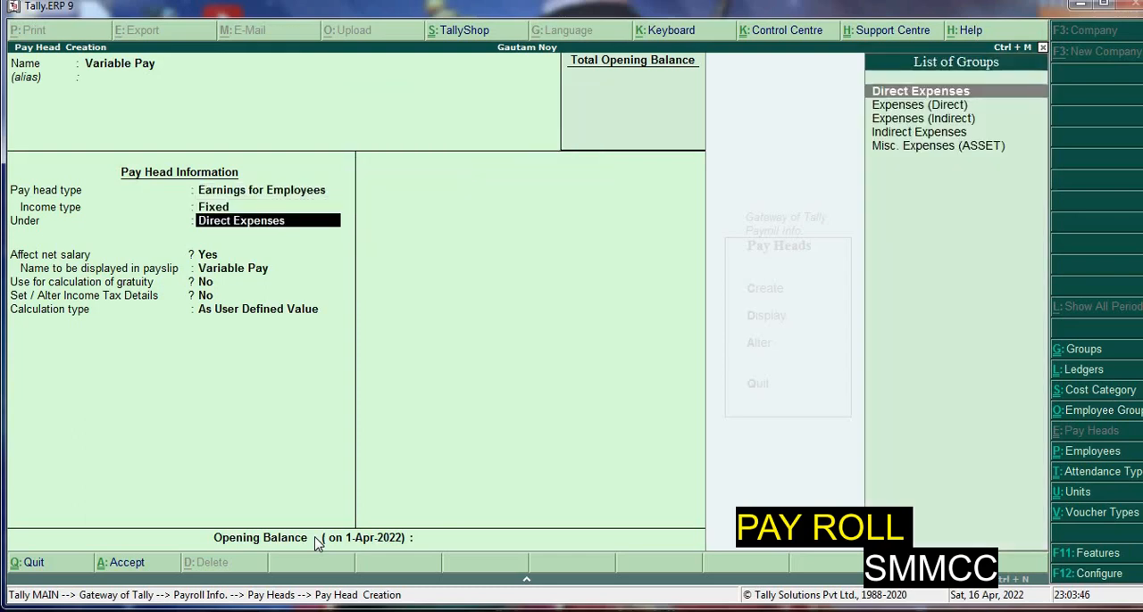
# Place Variable Pay under Indirect Expenses, affecting net salary, without gratuity calculation or income tax details
pyautogui.write('i')
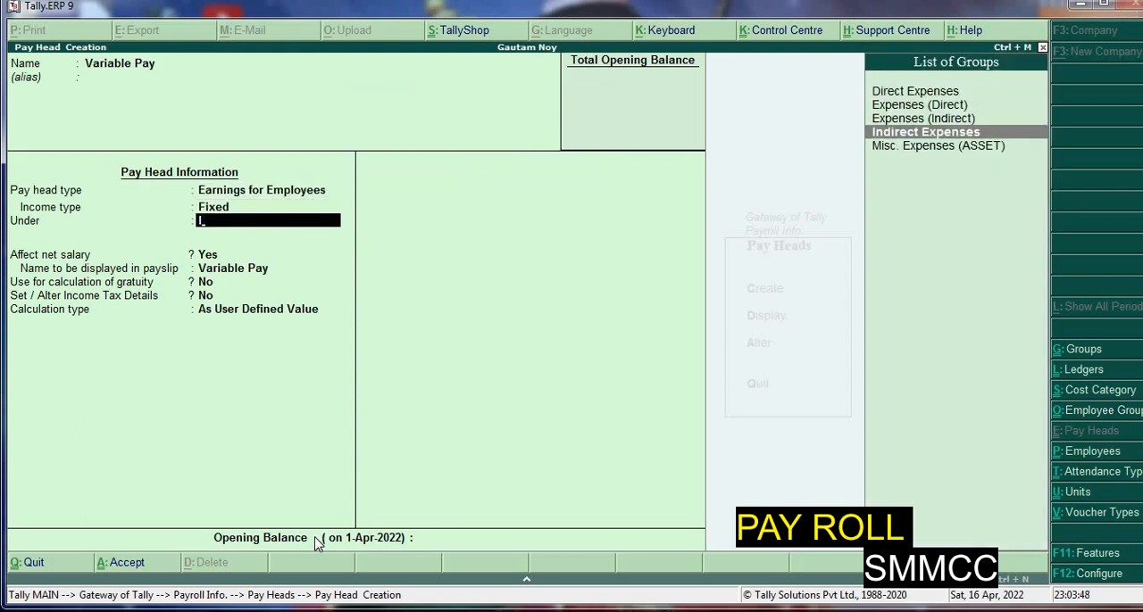
pyautogui.press('Return')
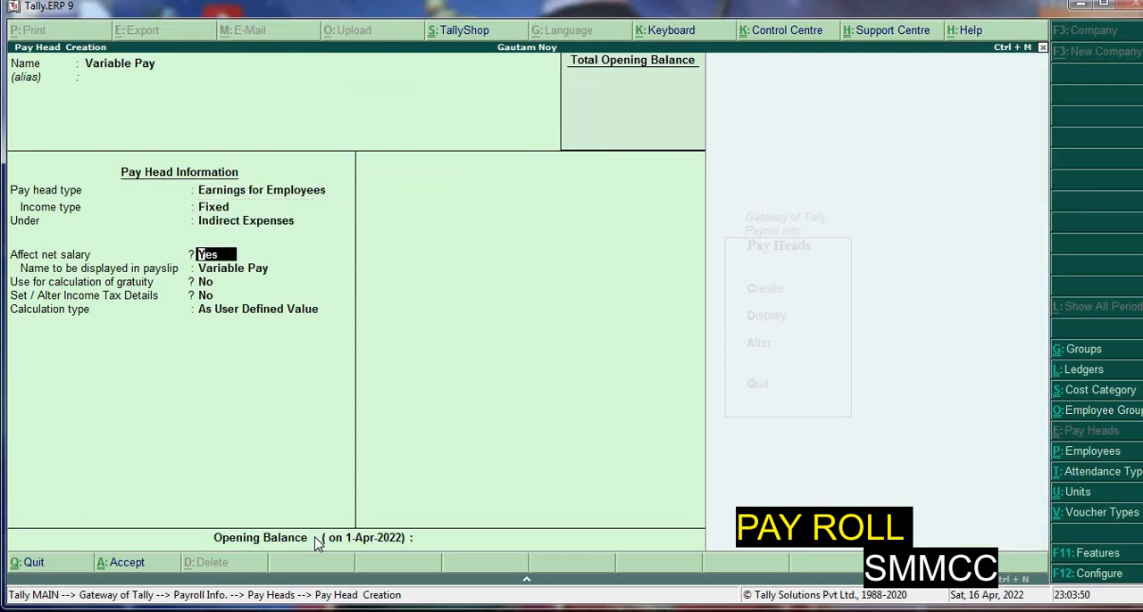
pyautogui.press('Return')
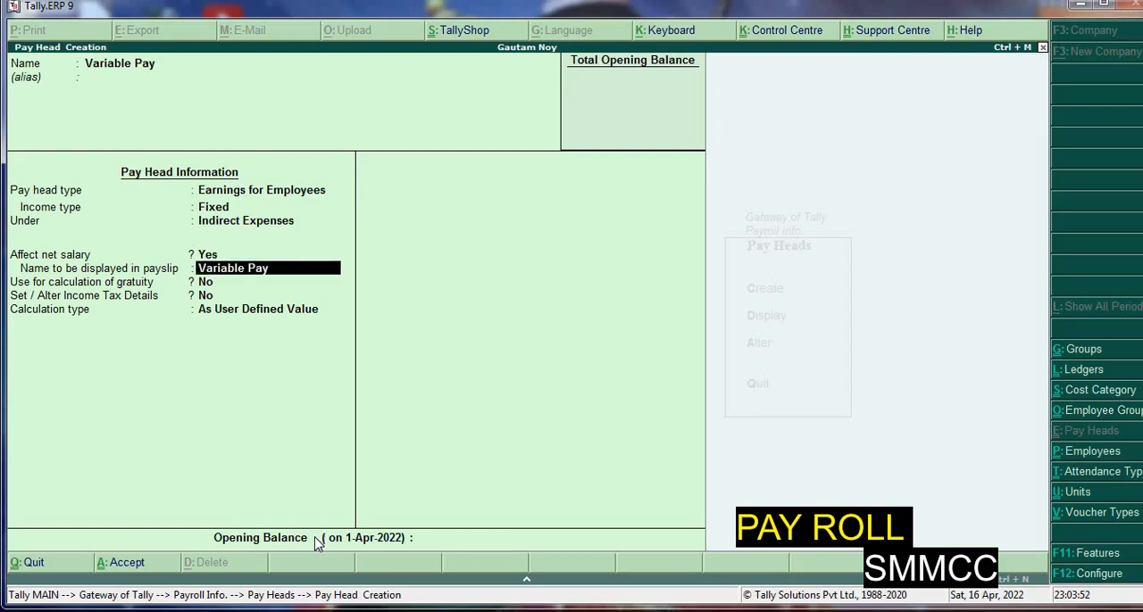
pyautogui.press('Return')
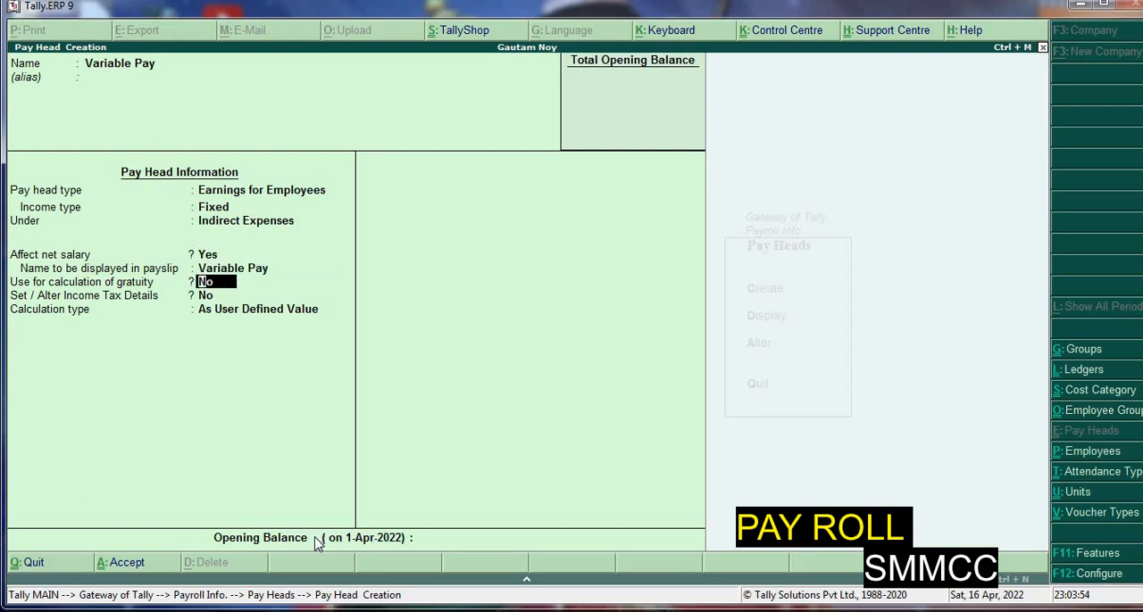
pyautogui.press('Return')
pyautogui.press('Return')
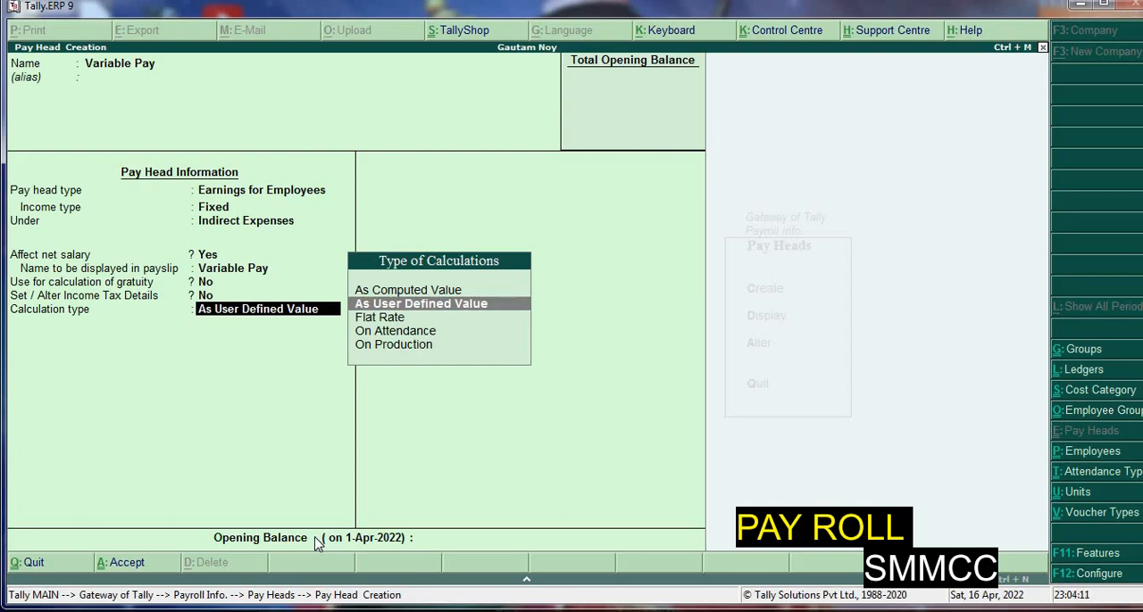
# Calculate Variable Pay As User Defined Value and save the pay head without an opening balance
pyautogui.press('Return')
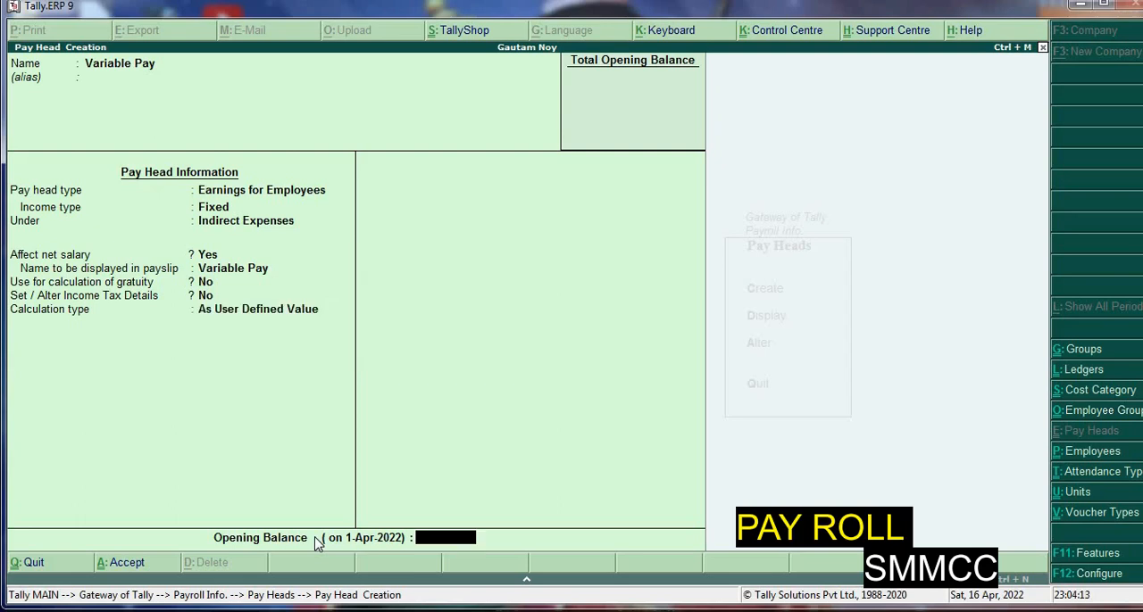
pyautogui.press('Return')
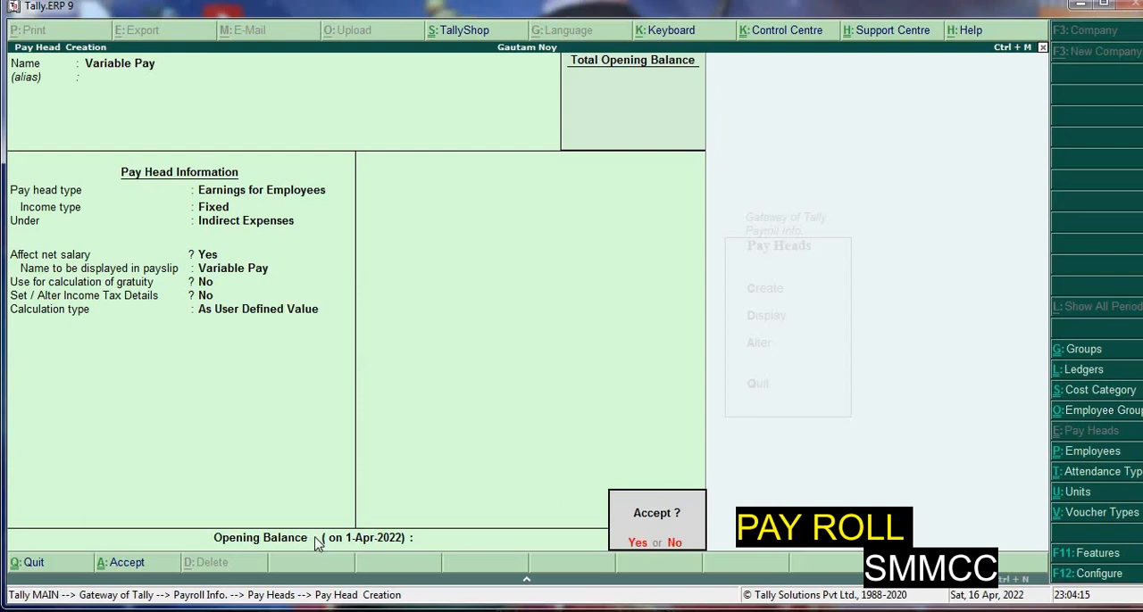
pyautogui.press('Return')
pyautogui.write('Emp')
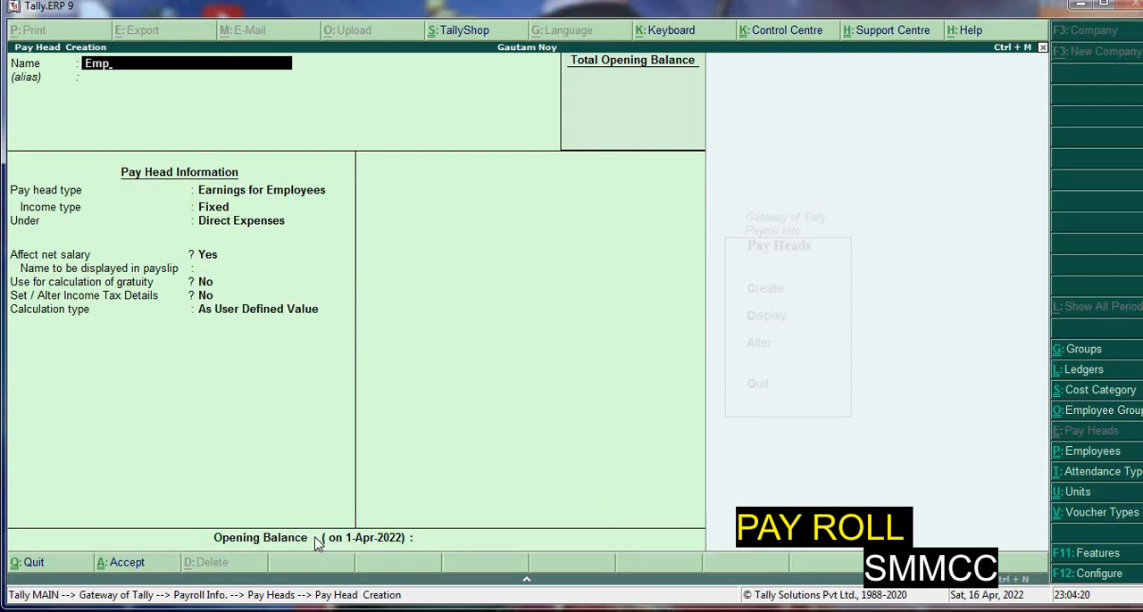
pyautogui.write('loyees Pf @cont')
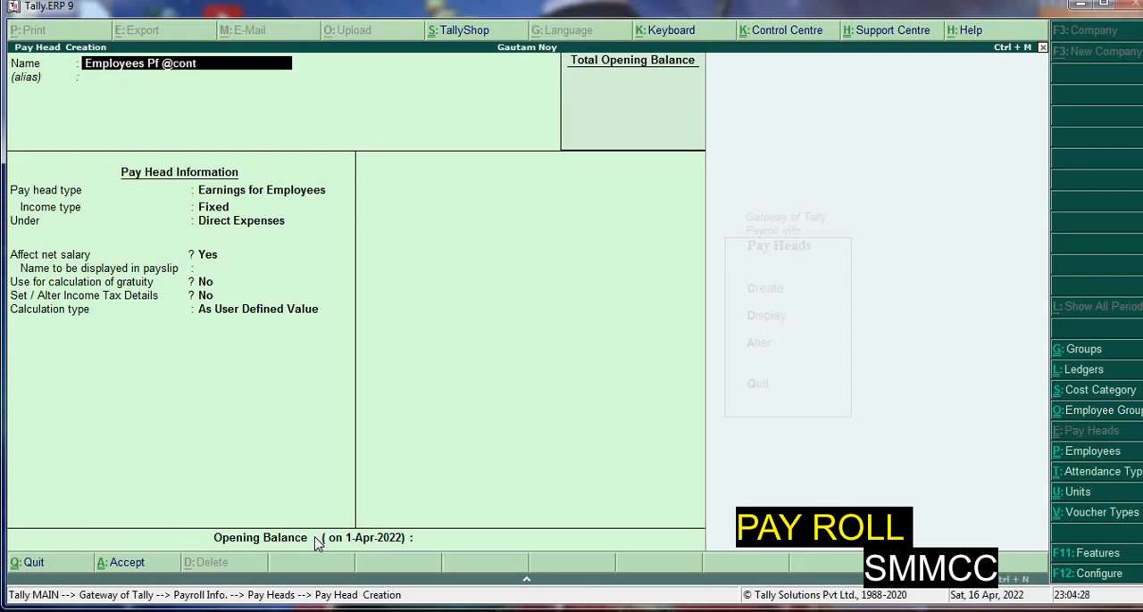
pyautogui.write('ribution@12%')
pyautogui.press('Return')
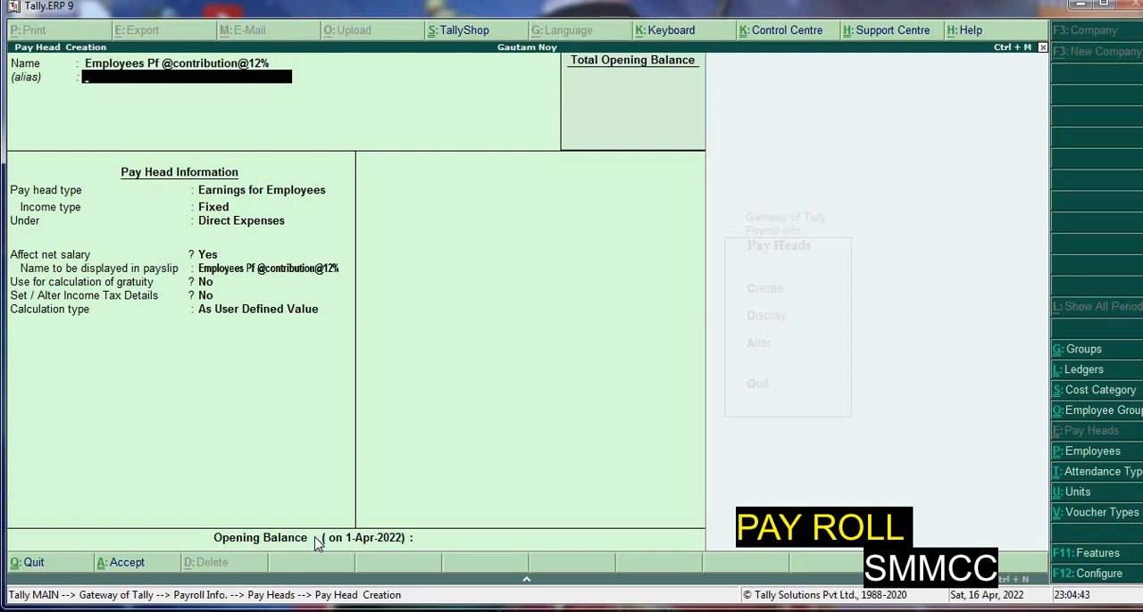
pyautogui.press('Return')
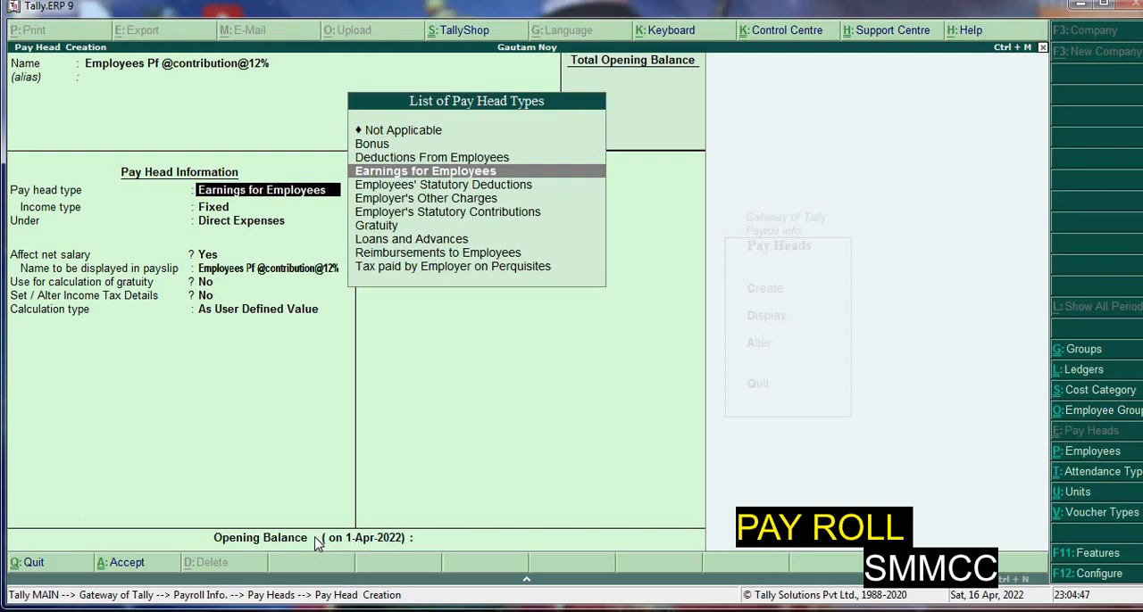
# Set the PF contribution's pay head type to Employees' Statutory Deductions and its statutory pay type to PF Account (A/c No. 1)
pyautogui.write('E')
pyautogui.press('Down')
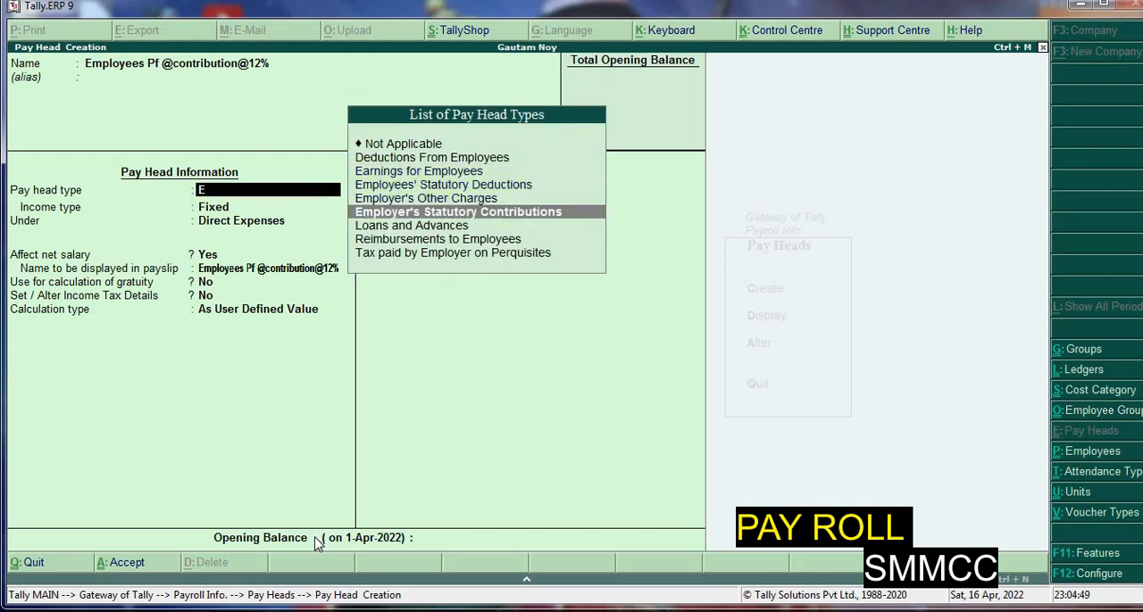
pyautogui.press('Up')
pyautogui.press('Up')
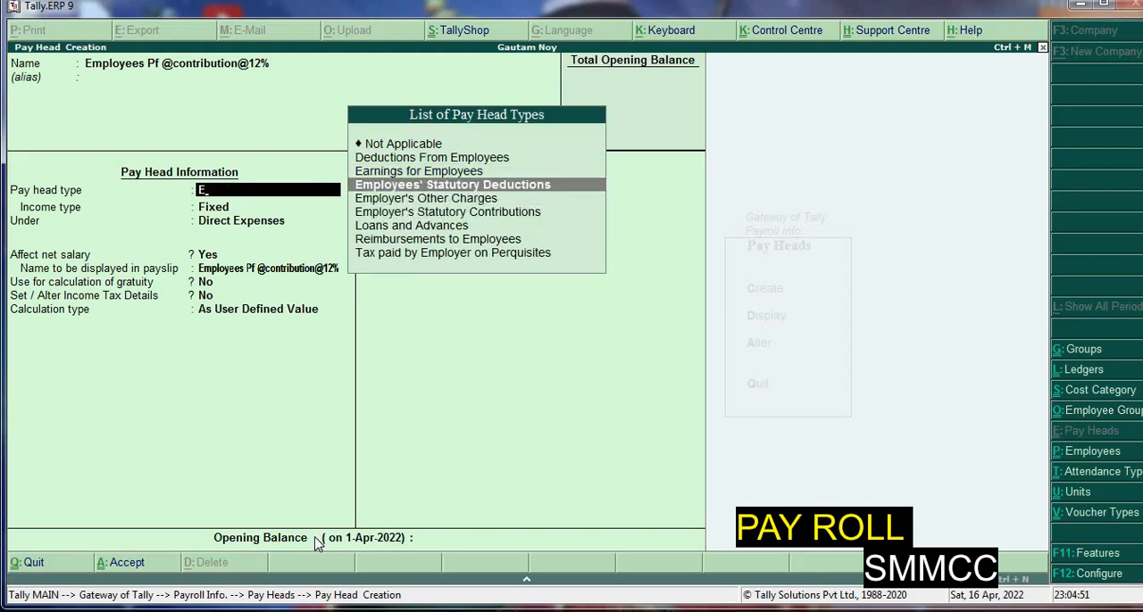
pyautogui.press('Return')
pyautogui.press('Down')
pyautogui.press('Down')
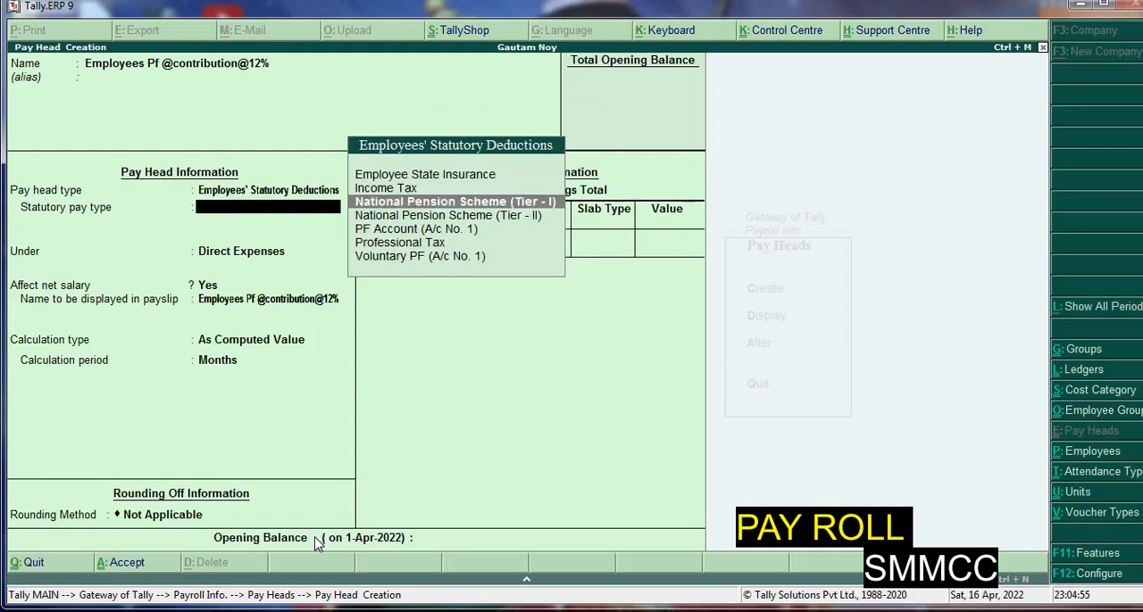
pyautogui.press('Down')
pyautogui.press('Down')
pyautogui.press('Return')
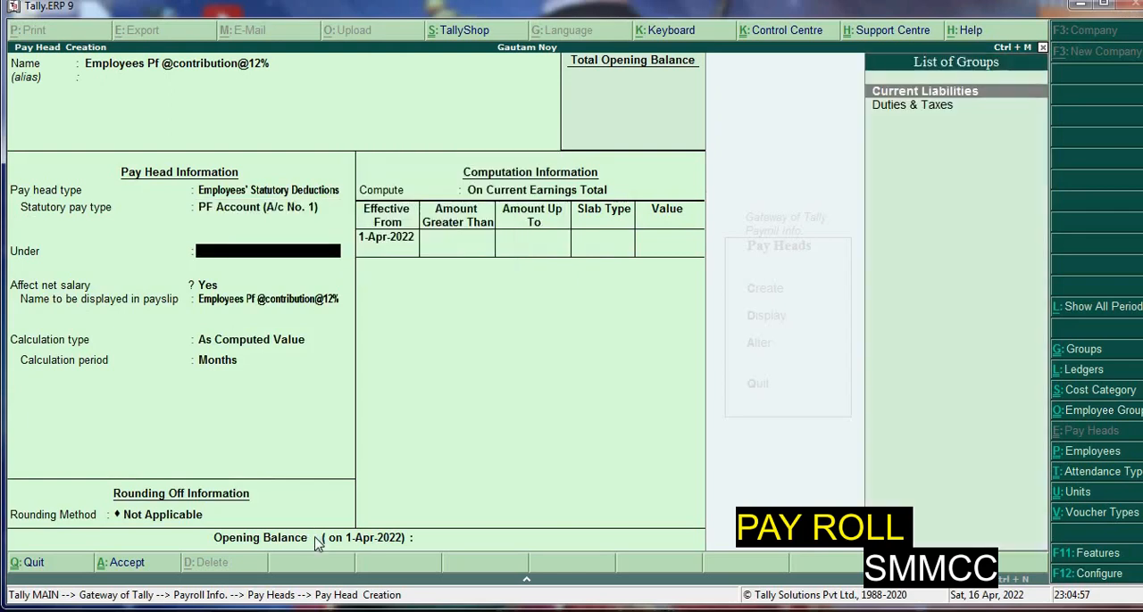
# Place the PF contribution under Current Liabilities, affecting net salary, and apply Normal Rounding with a limit of 1
pyautogui.press('Return')
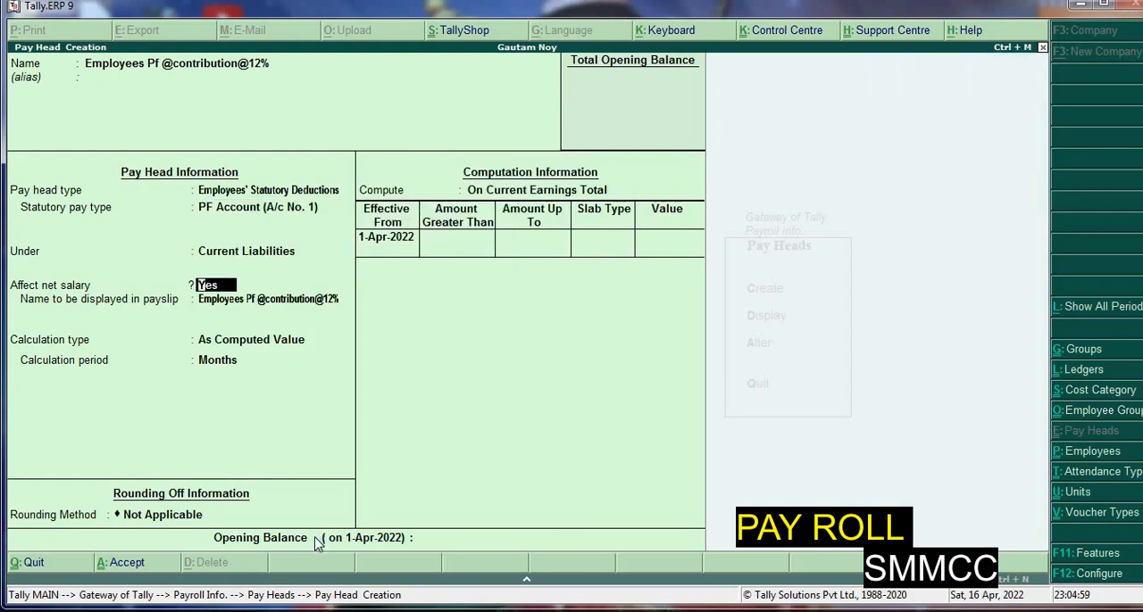
pyautogui.press('Return')
pyautogui.press('Return')
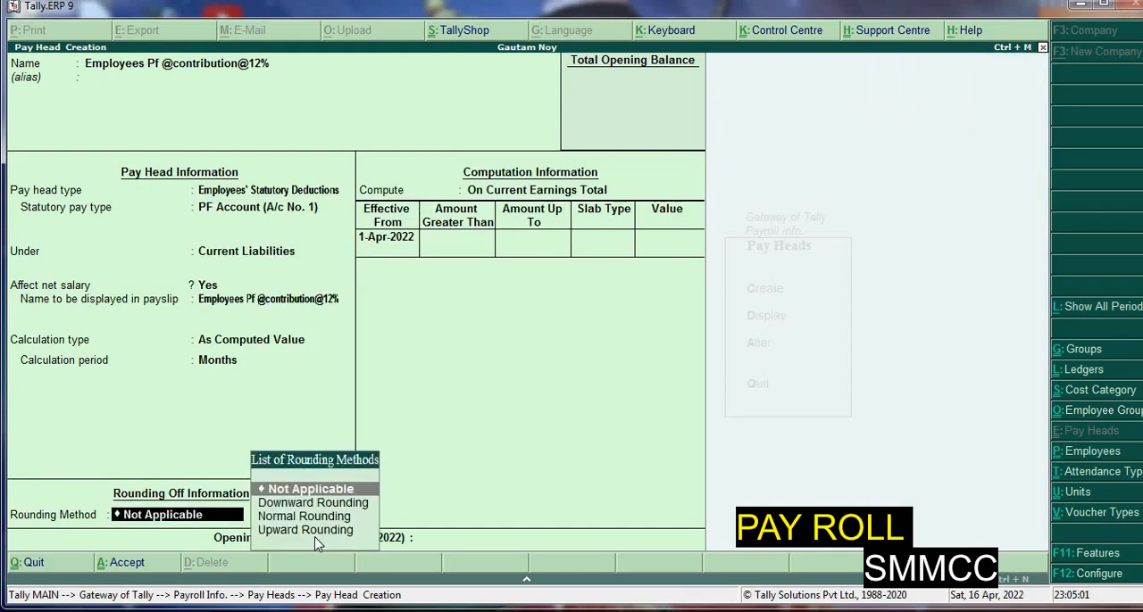
pyautogui.press('Down')
pyautogui.press('Down')
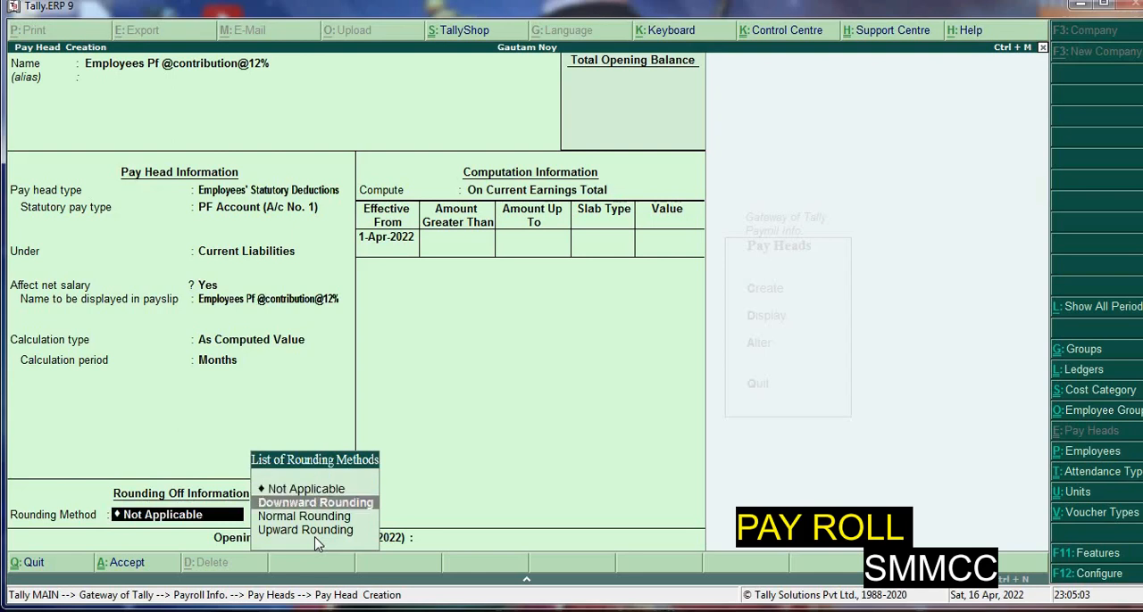
pyautogui.press('Return')
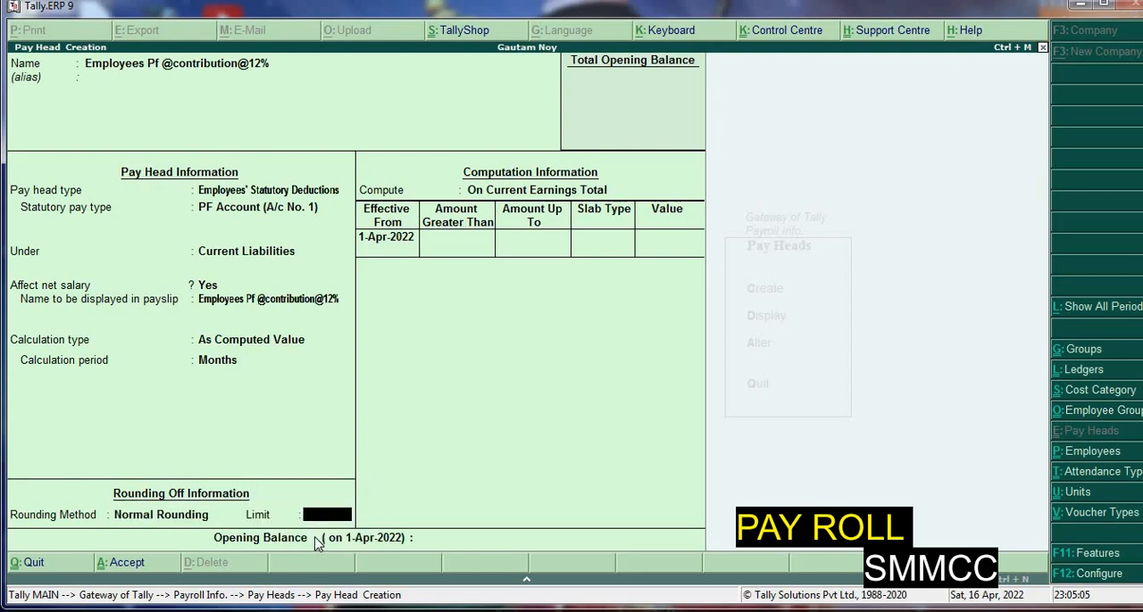
pyautogui.write('1')
pyautogui.press('Return')
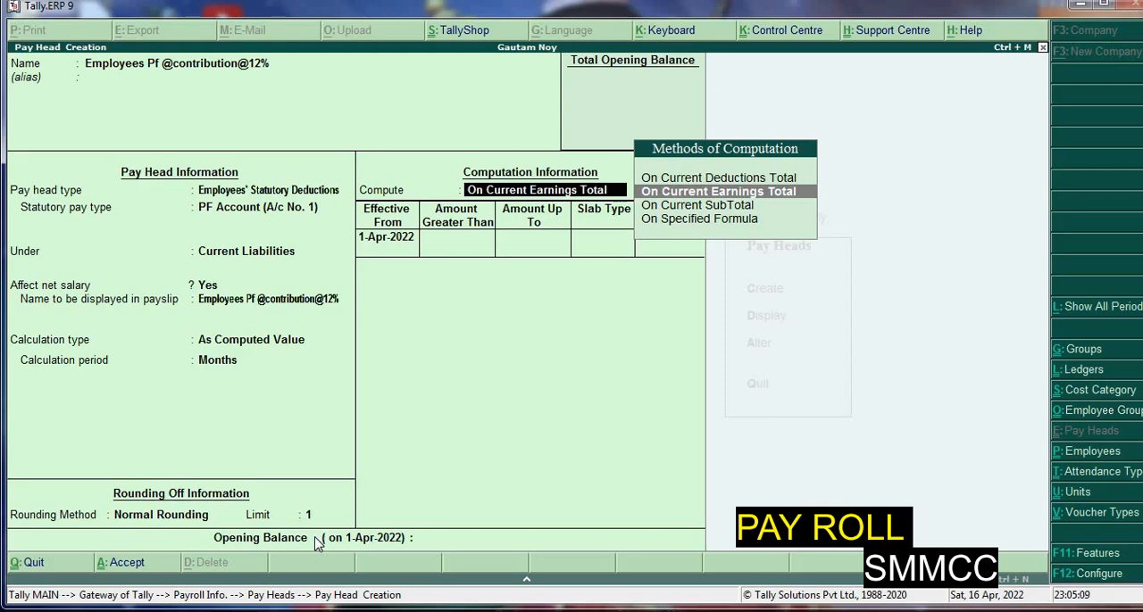
# Compute the PF contribution On Specified Formula, with Basic Pay as the only added pay head
pyautogui.press('Down')
pyautogui.press('Down')
pyautogui.press('Return')
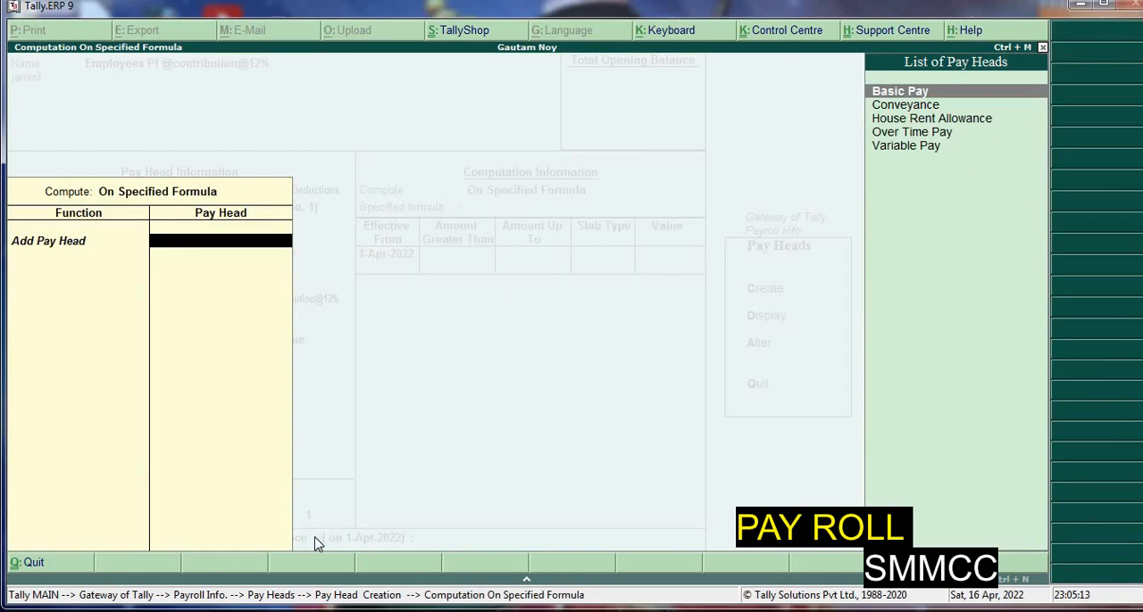
pyautogui.press('Return')
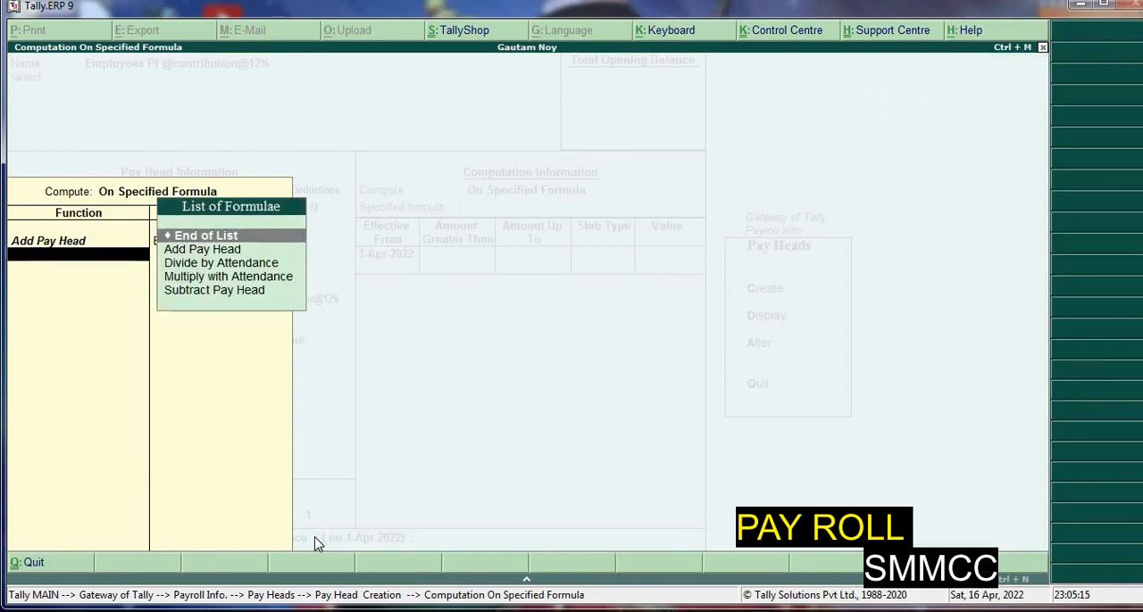
pyautogui.press('Return')
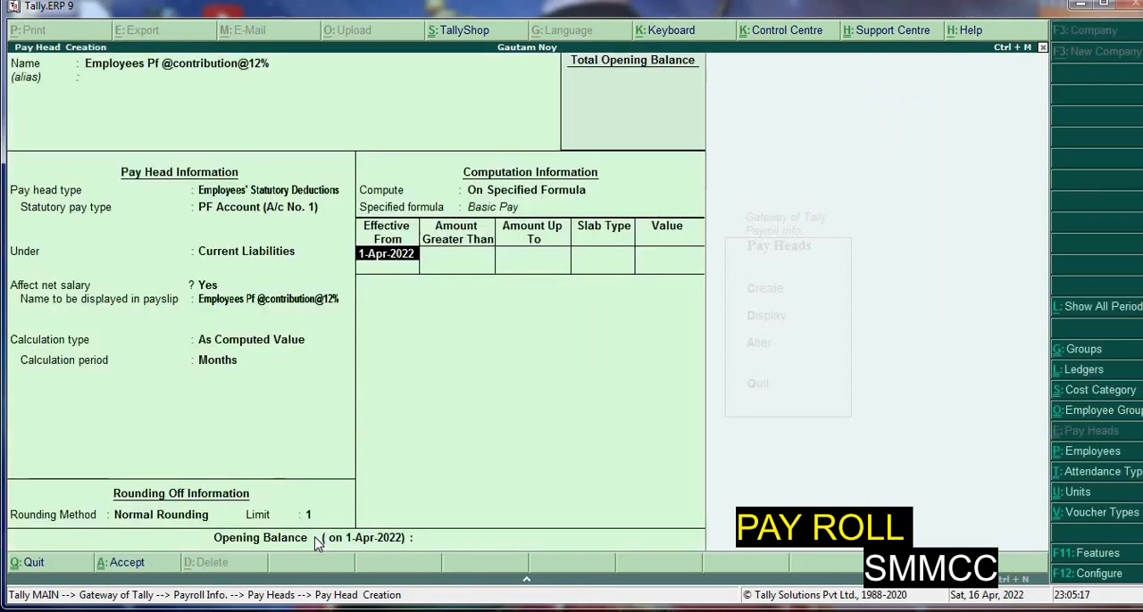
# Add a Percentage slab of 12% for amounts up to 6,500, effective from 1-Apr-2022
pyautogui.press('Return')
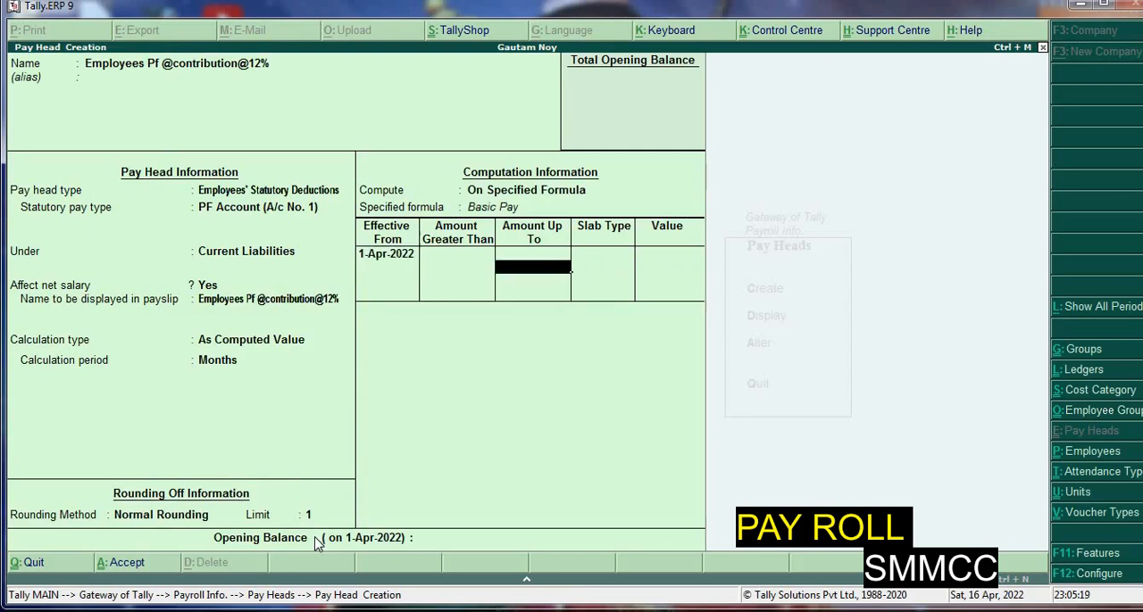
pyautogui.write('6,5')
pyautogui.write('00')
pyautogui.press('Return')
pyautogui.press('Return')
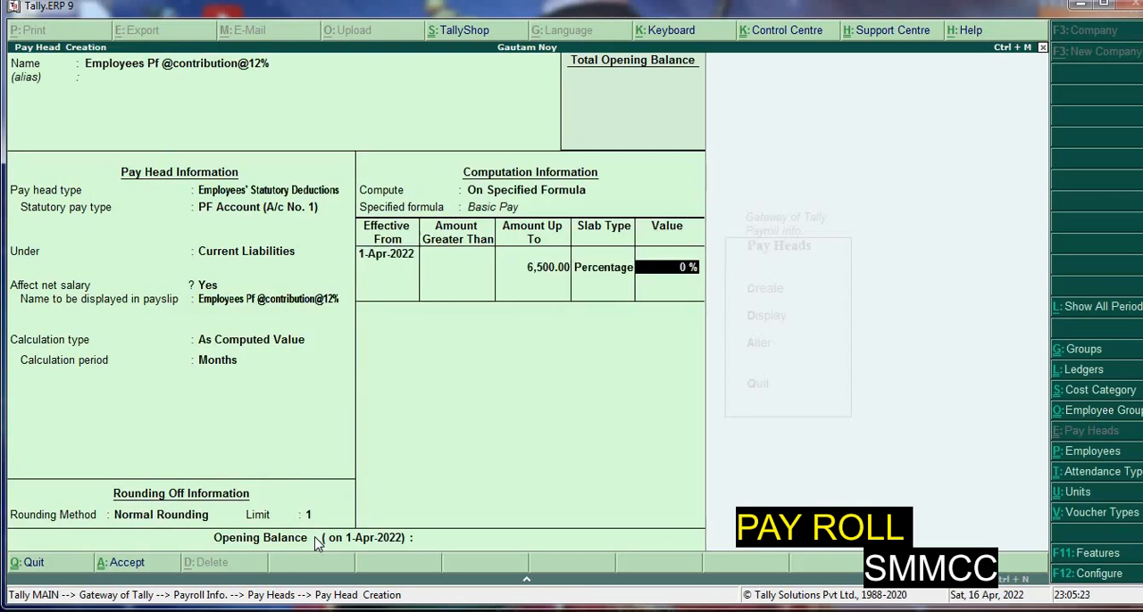
pyautogui.write('12\\')
pyautogui.press('Return')
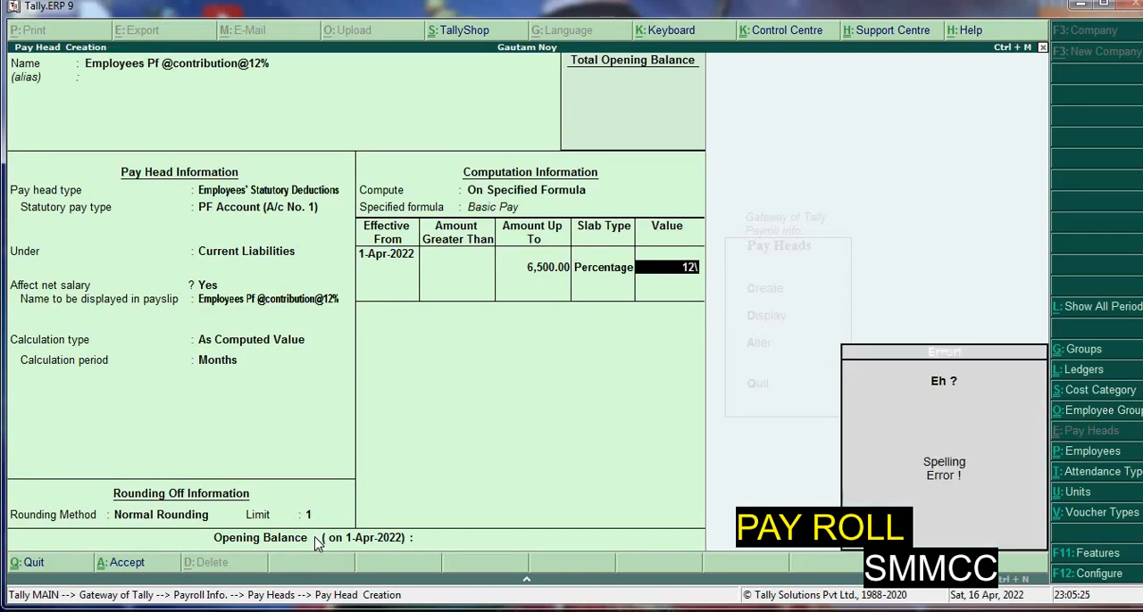
pyautogui.press('BackSpace')
pyautogui.press('Return')
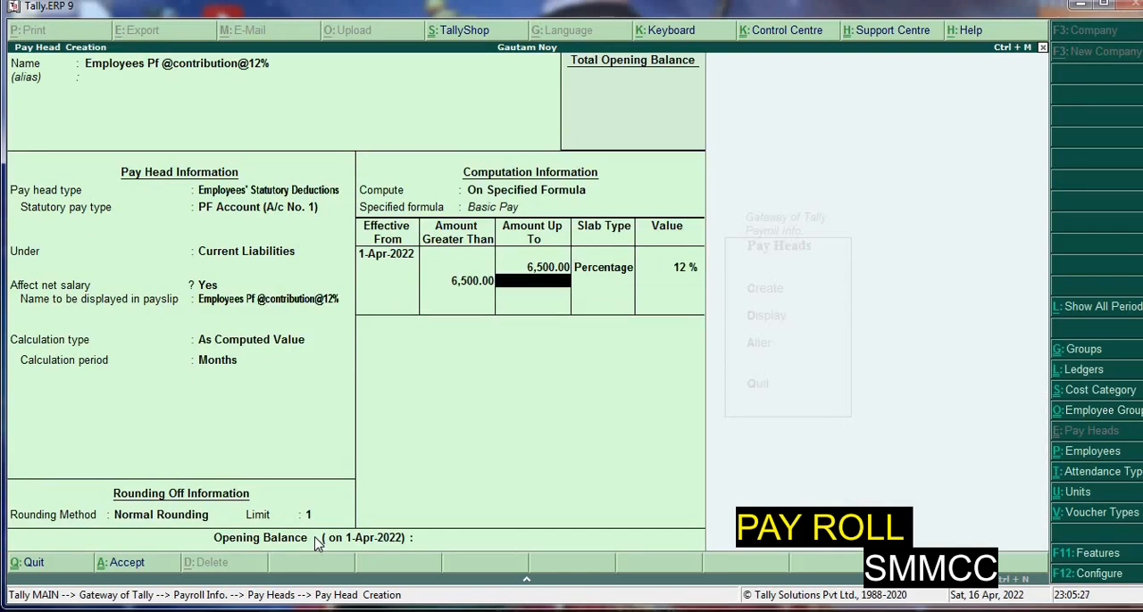
# Add a Value slab of 780 for amounts above 6,500 and save the PF pay head without an opening balance
pyautogui.press('Return')
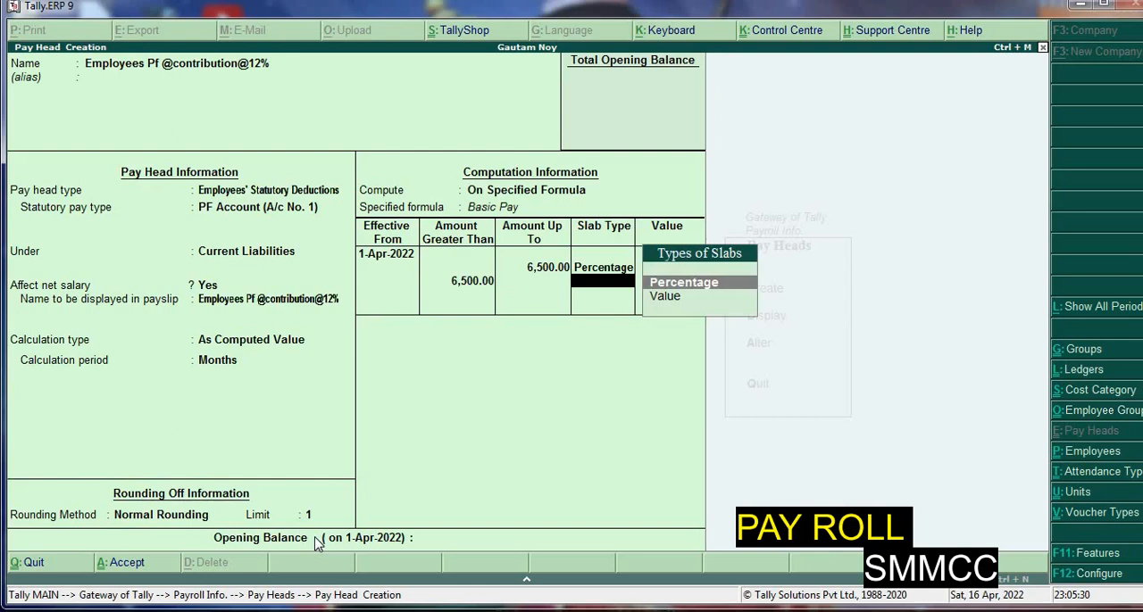
pyautogui.press('Down')
pyautogui.press('Return')
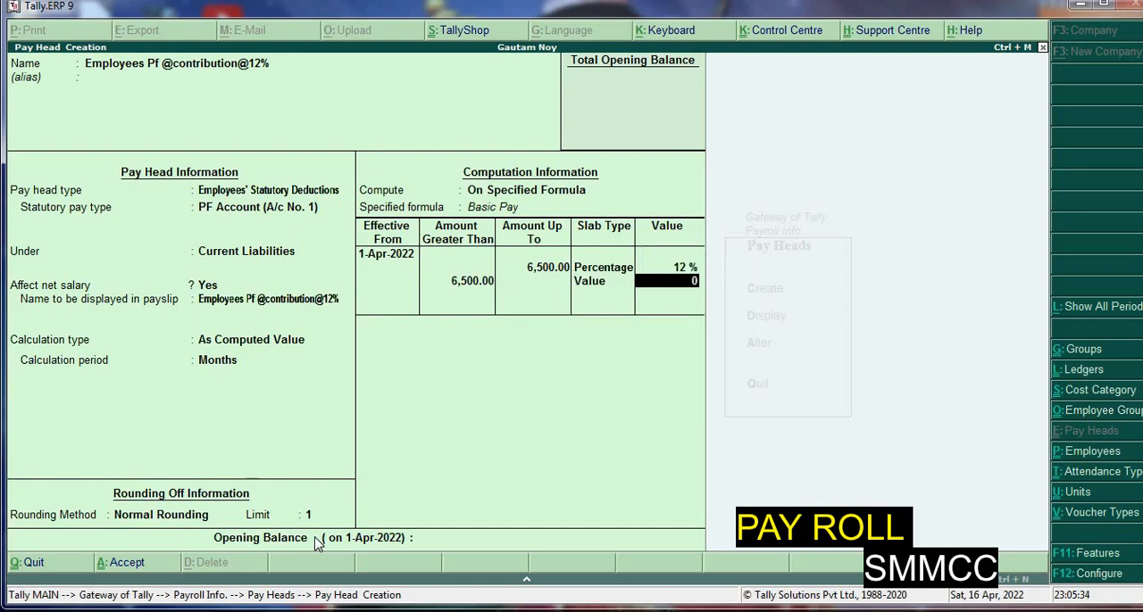
pyautogui.write('780')
pyautogui.press('Return')
pyautogui.press('Return')
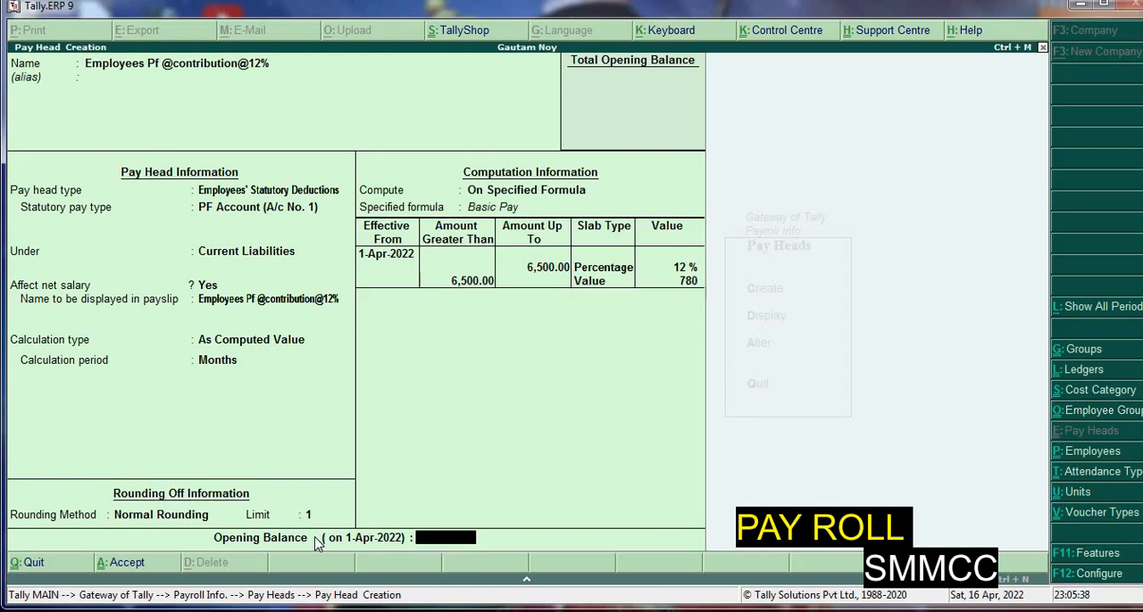
pyautogui.press('Return')
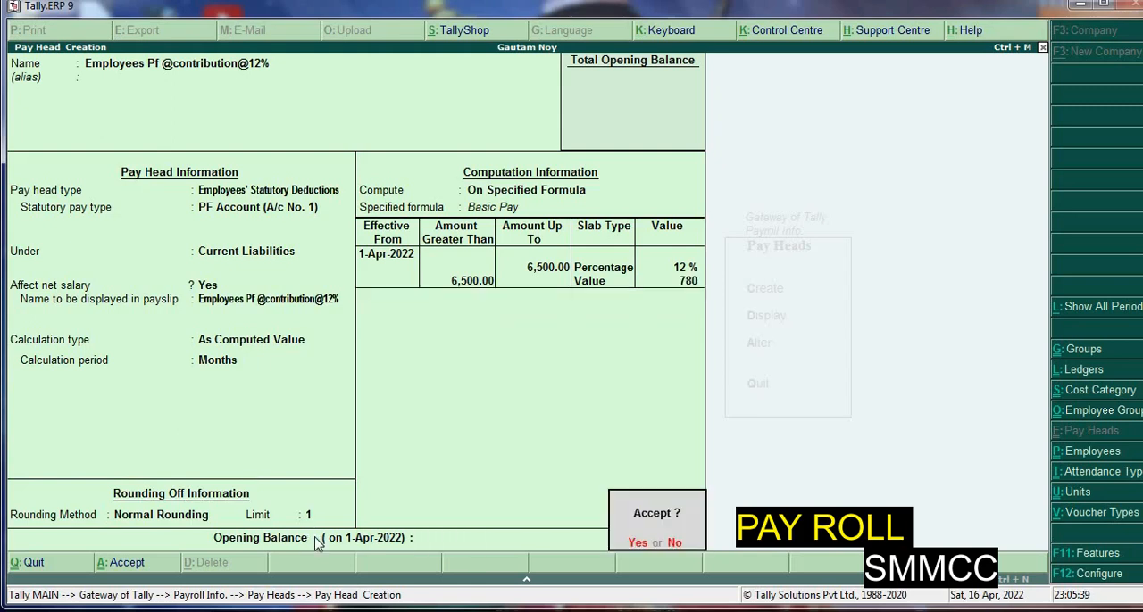
pyautogui.press('Return')
pyautogui.write('Em')
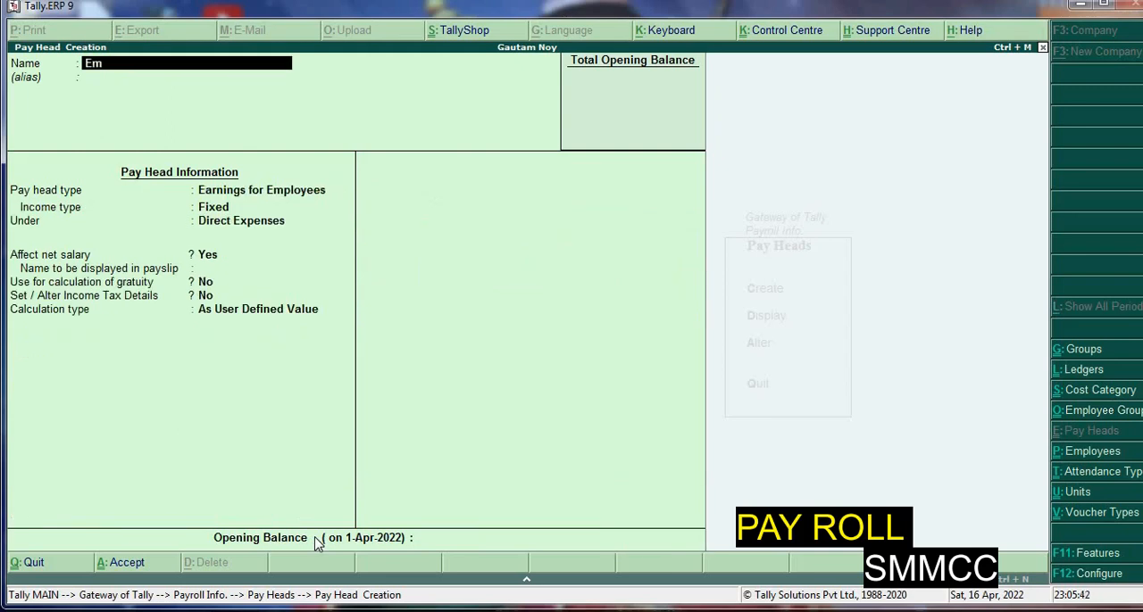
pyautogui.write('ployees Esi Cont')
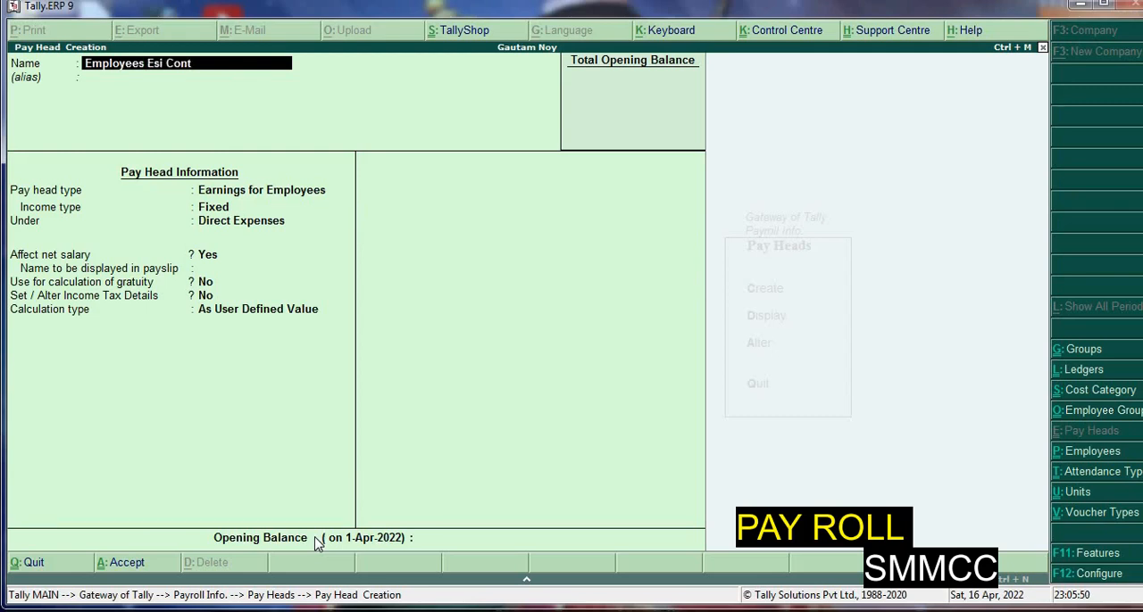
pyautogui.write('ribution @125')
pyautogui.press('Return')
pyautogui.press('Return')
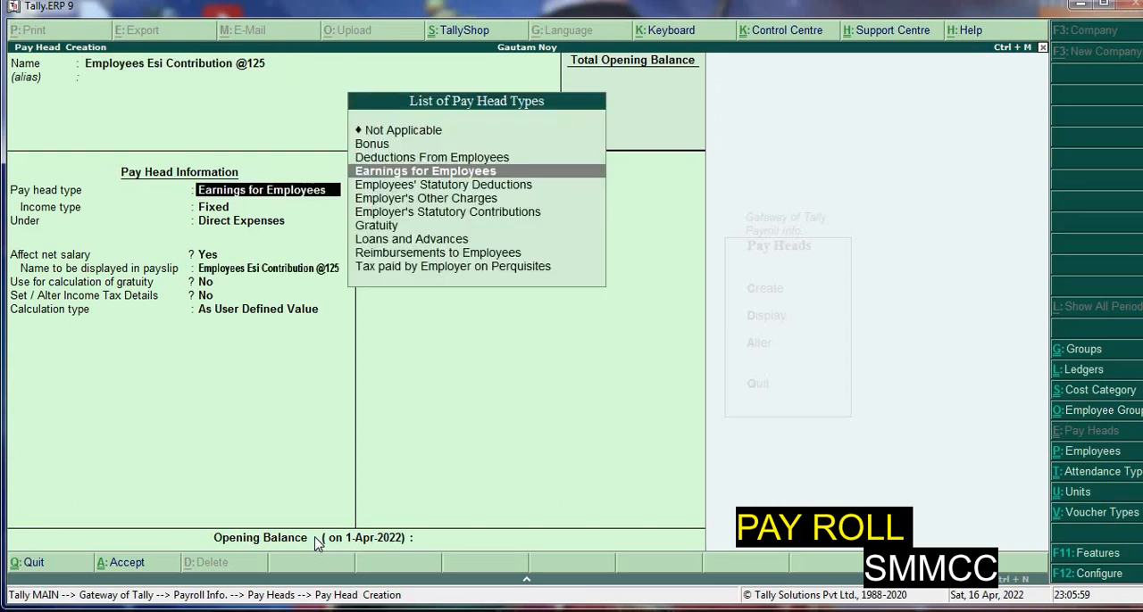
# Set the ESI pay head's type to Employees' Statutory Deductions with Employee State Insurance as the statutory pay type
pyautogui.write('E')
pyautogui.press('Down')
pyautogui.press('Down')
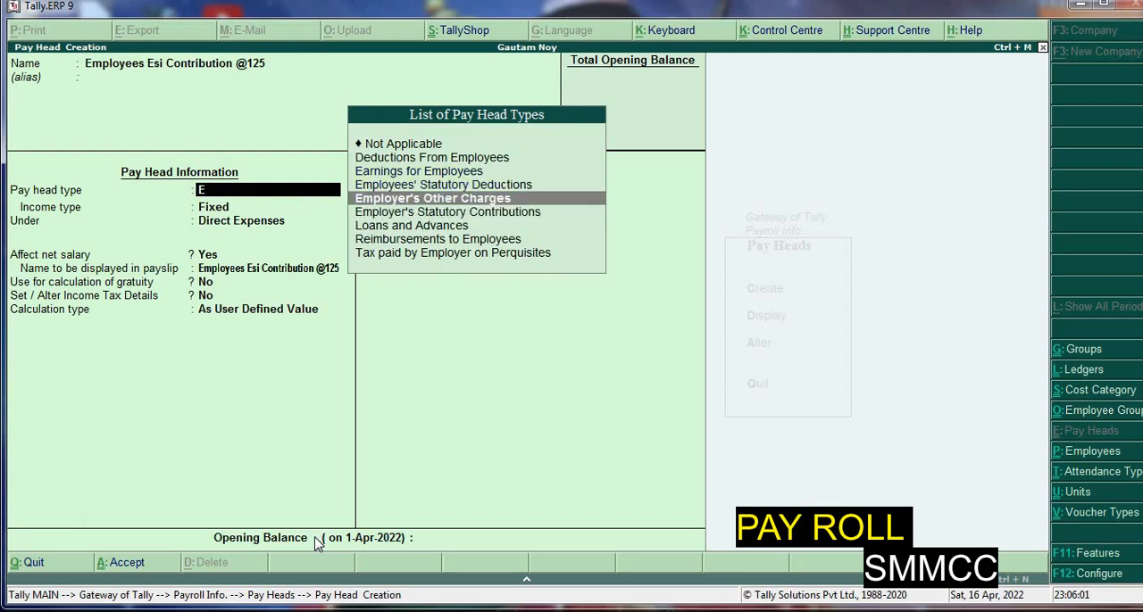
pyautogui.press('Up')
pyautogui.press('Up')
pyautogui.press('Down')
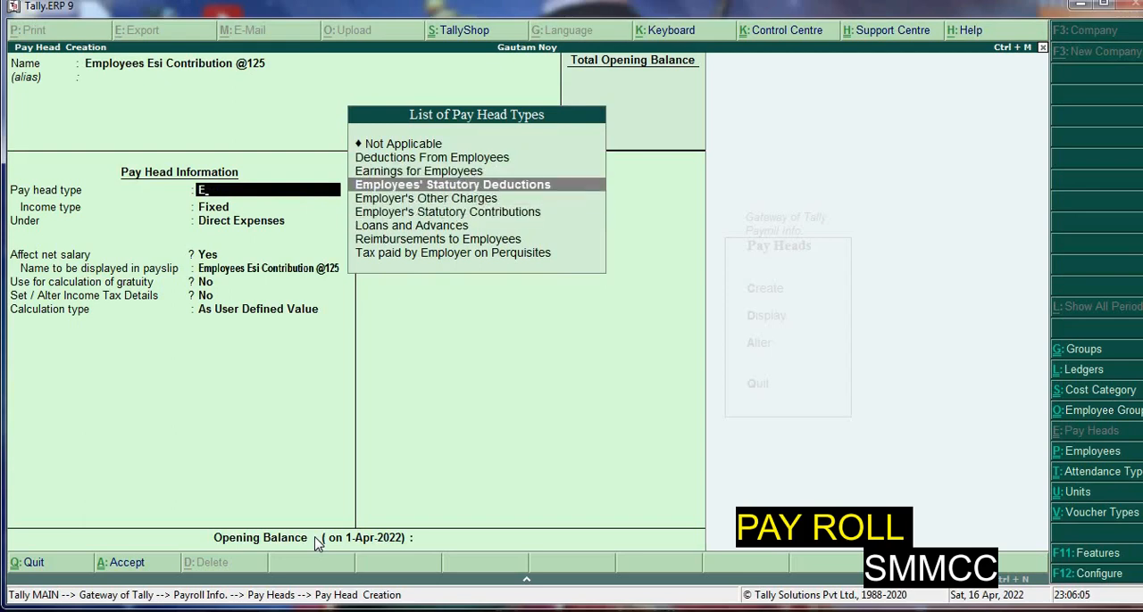
pyautogui.press('Return')
pyautogui.press('Down')
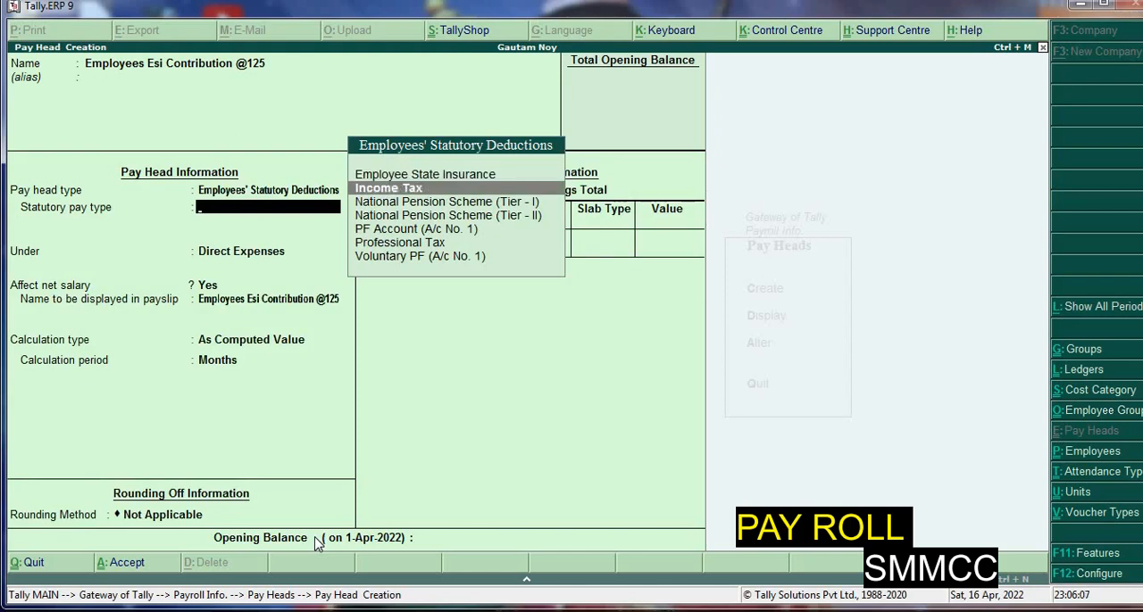
pyautogui.press('Down')
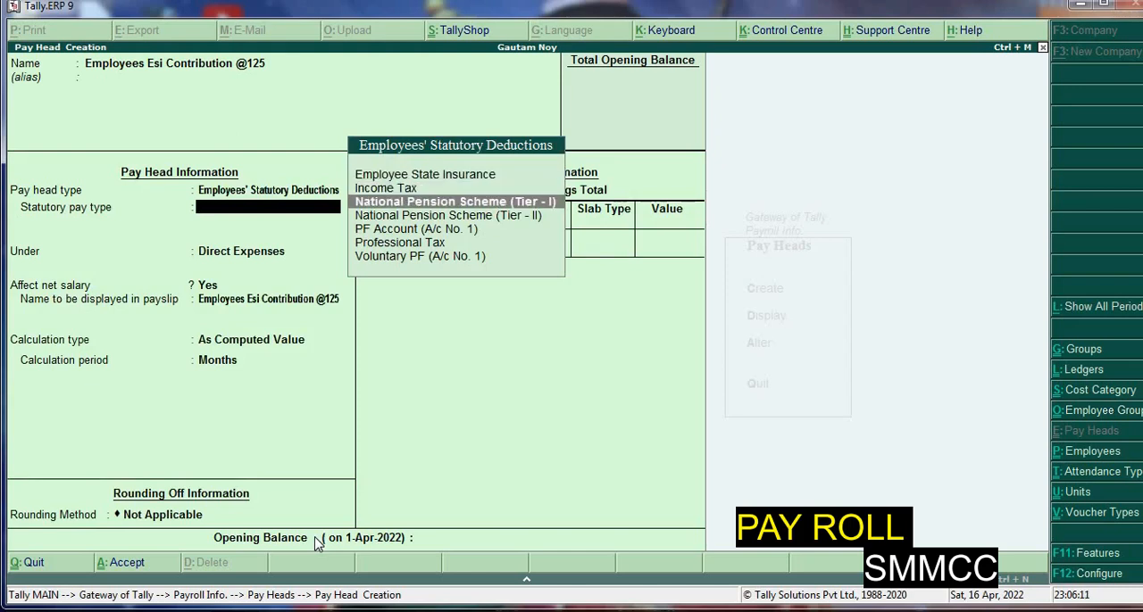
pyautogui.press('Up')
pyautogui.press('Up')
pyautogui.press('Return')
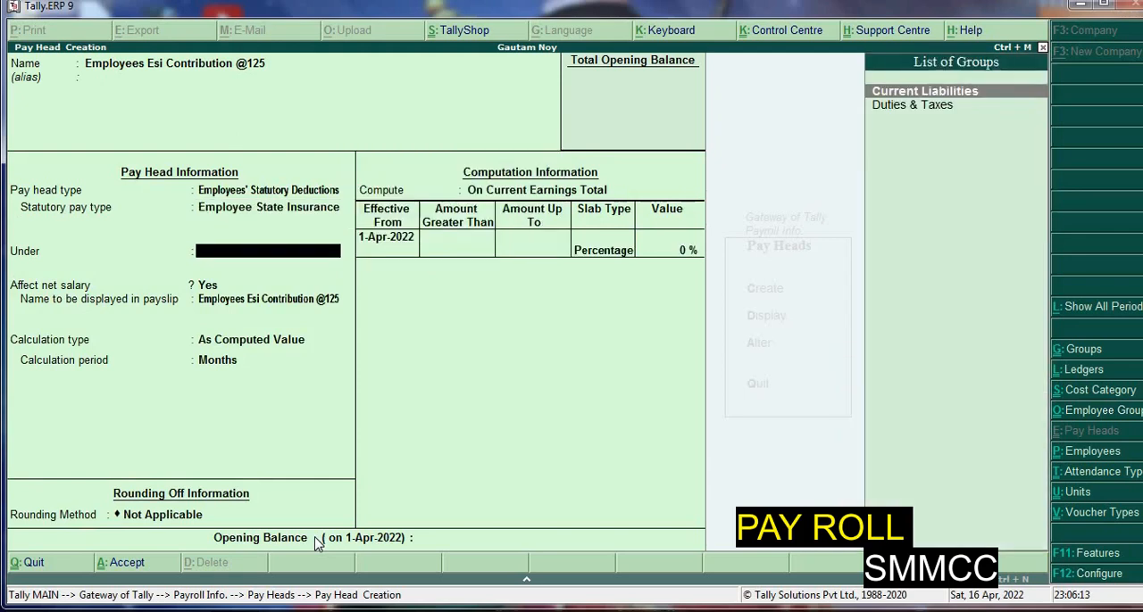
# Place the ESI contribution under Current Liabilities, affecting net salary, and apply Normal Rounding with a limit of 1
pyautogui.press('Return')
pyautogui.press('Return')
pyautogui.press('Return')
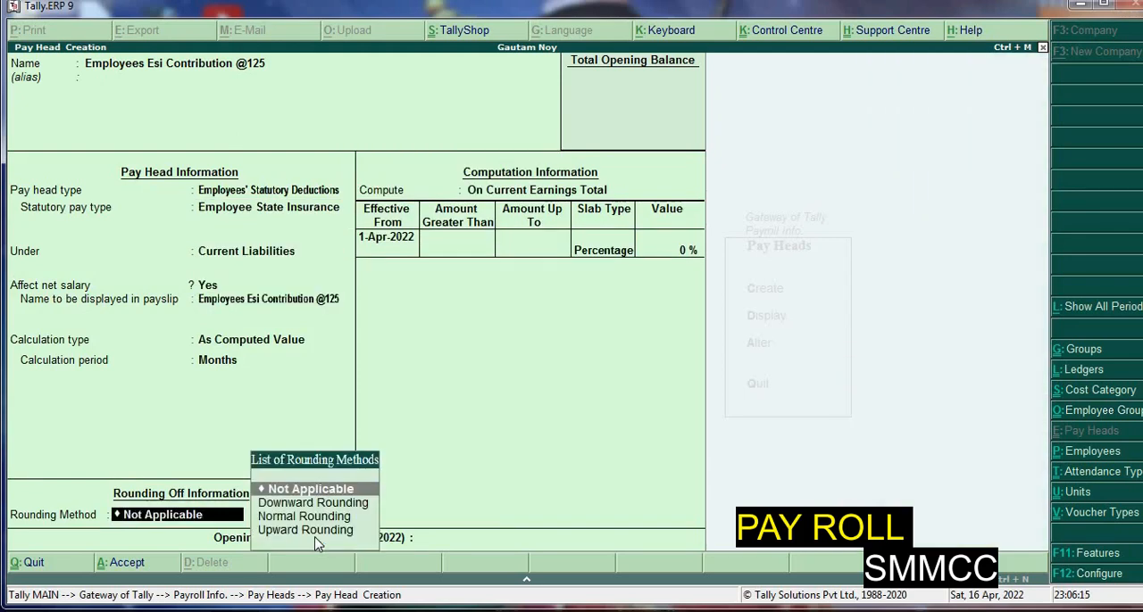
pyautogui.press('Down')
pyautogui.press('Down')
pyautogui.press('Return')
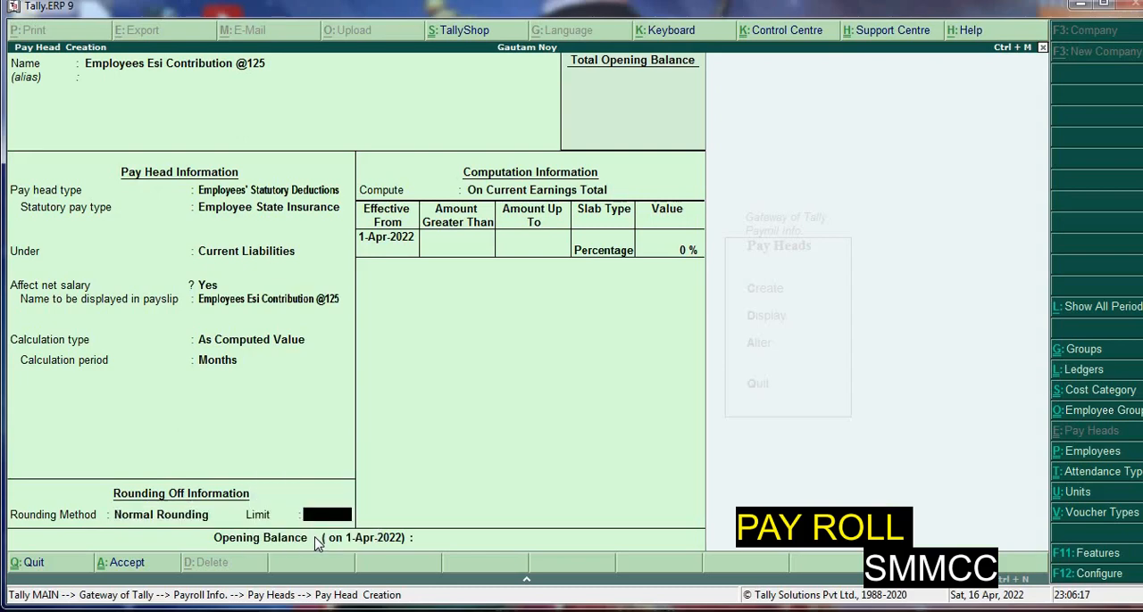
pyautogui.write('1')
pyautogui.press('Return')
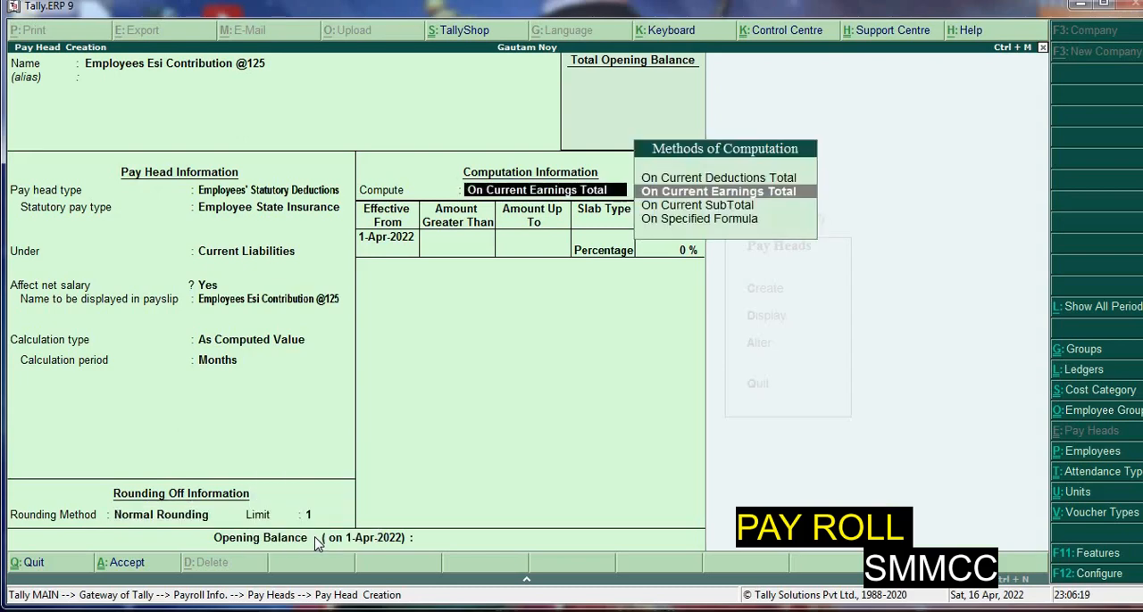
# Compute the ESI contribution On Specified Formula, adding Basic Pay and House Rent Allowance
pyautogui.press('Down')
pyautogui.press('Down')
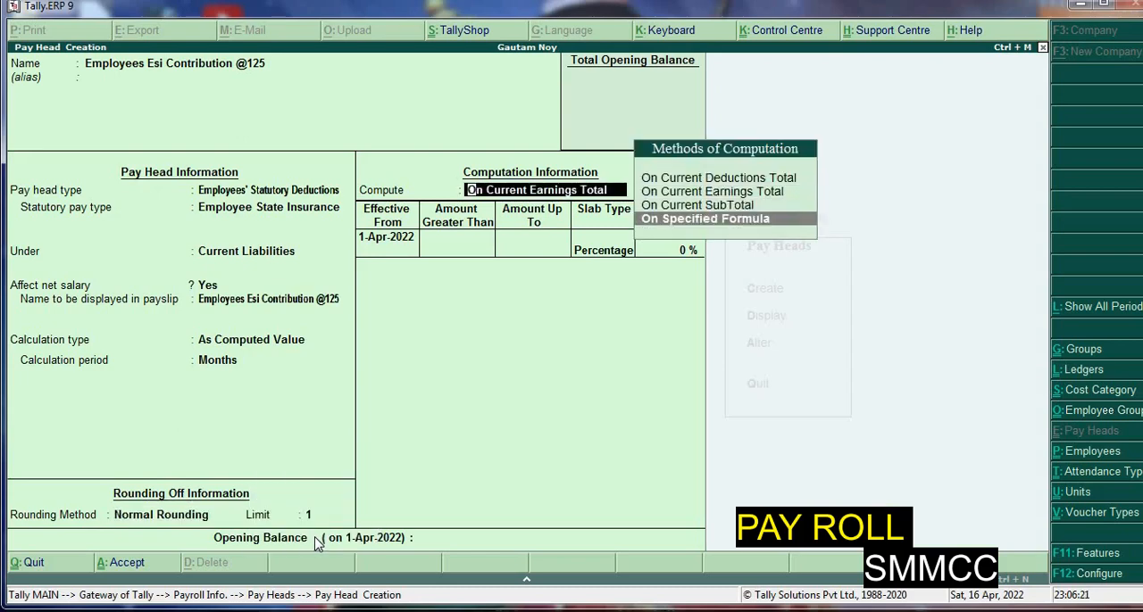
pyautogui.press('Return')
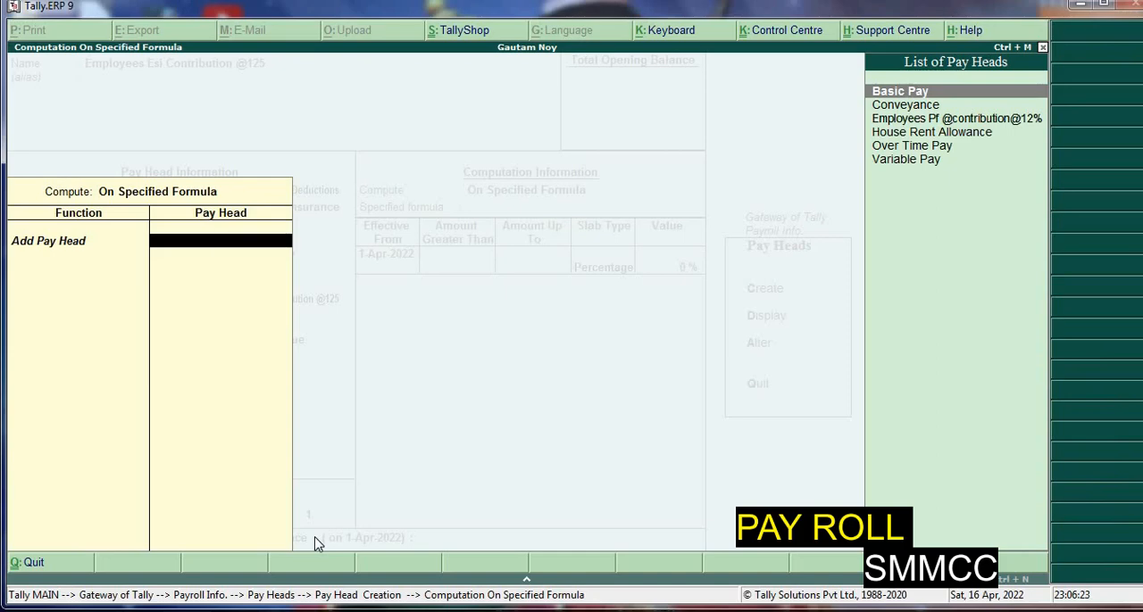
pyautogui.press('Return')
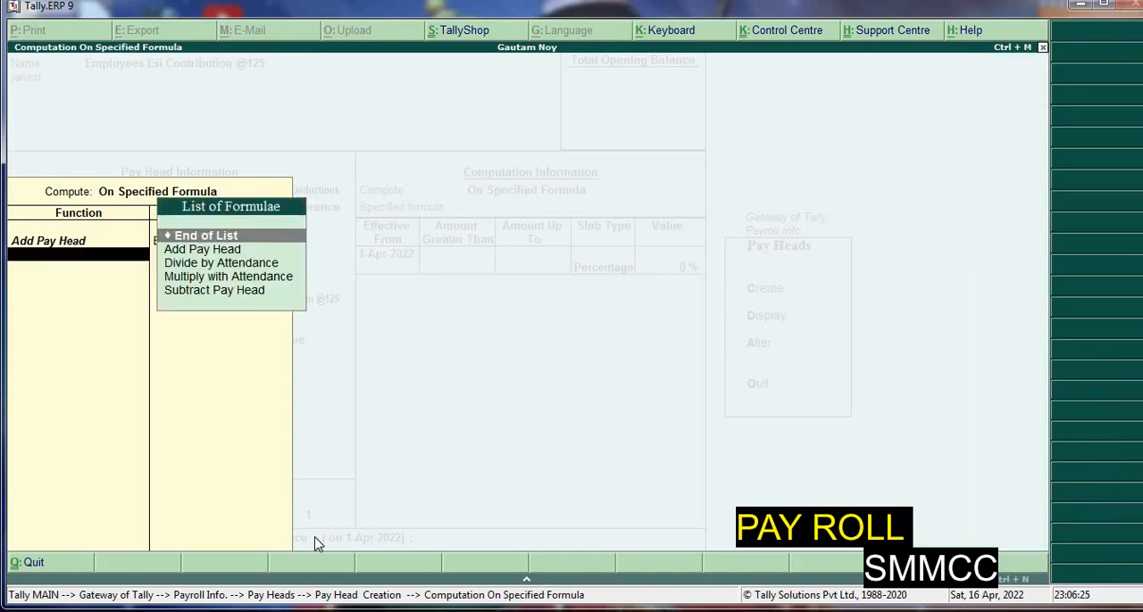
pyautogui.press('Down')
pyautogui.press('Return')
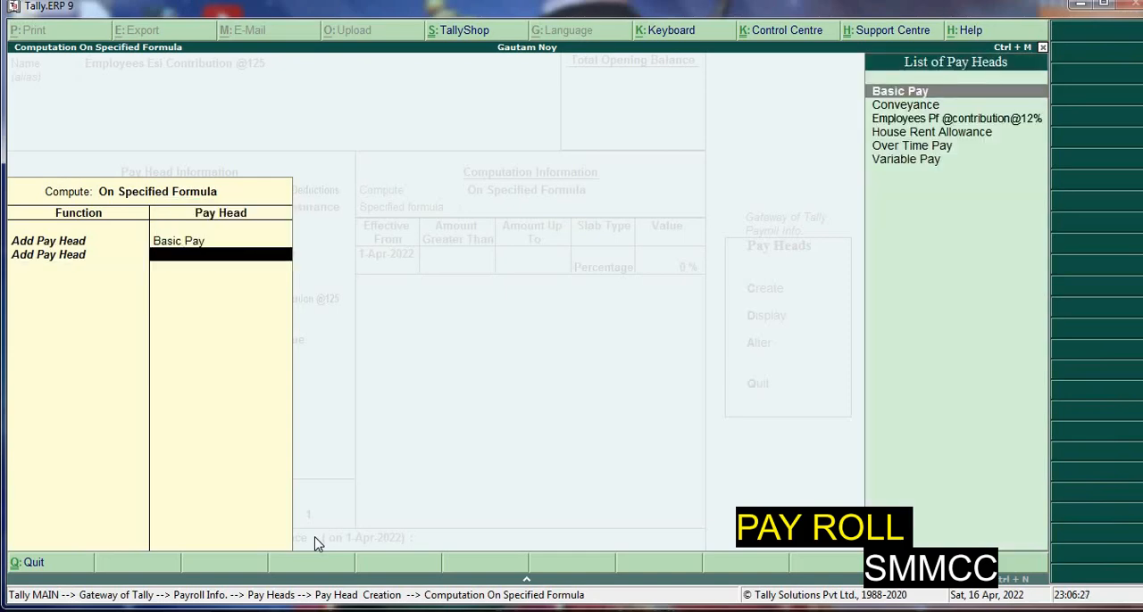
pyautogui.write('h')
pyautogui.press('Return')
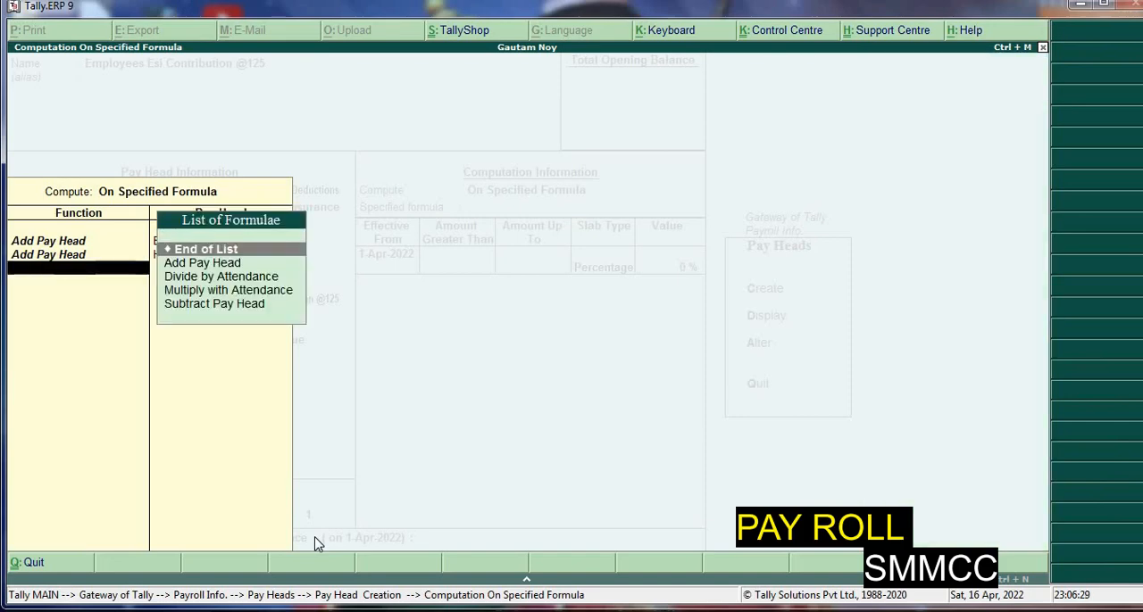
# Add Conveyance and Over Time Pay to the ESI formula and end the list
pyautogui.press('Down')
pyautogui.press('Return')
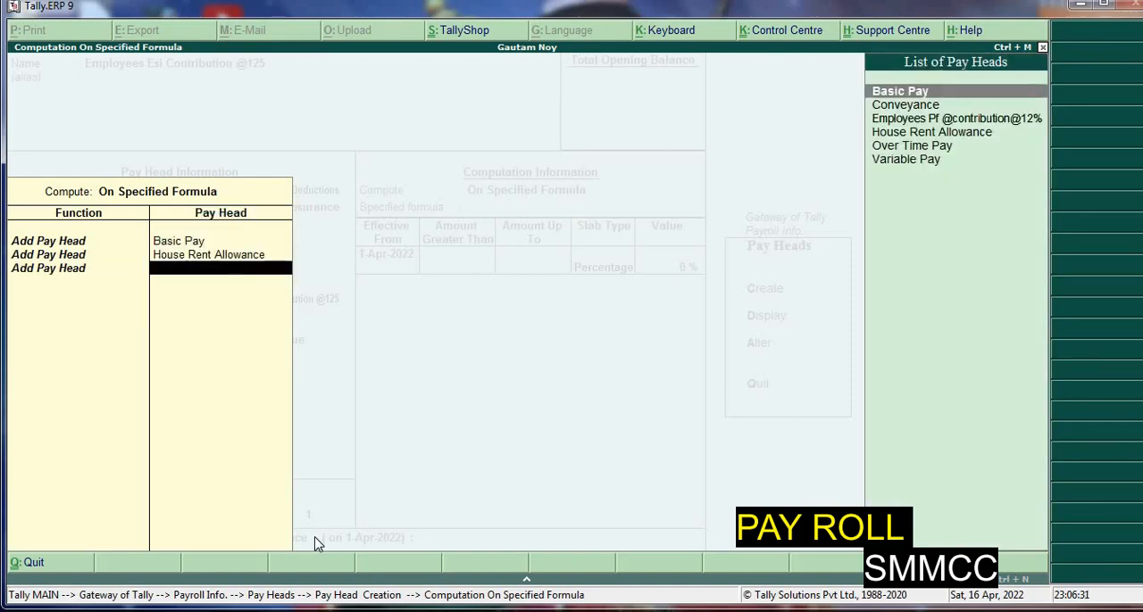
pyautogui.press('Down')
pyautogui.press('Return')
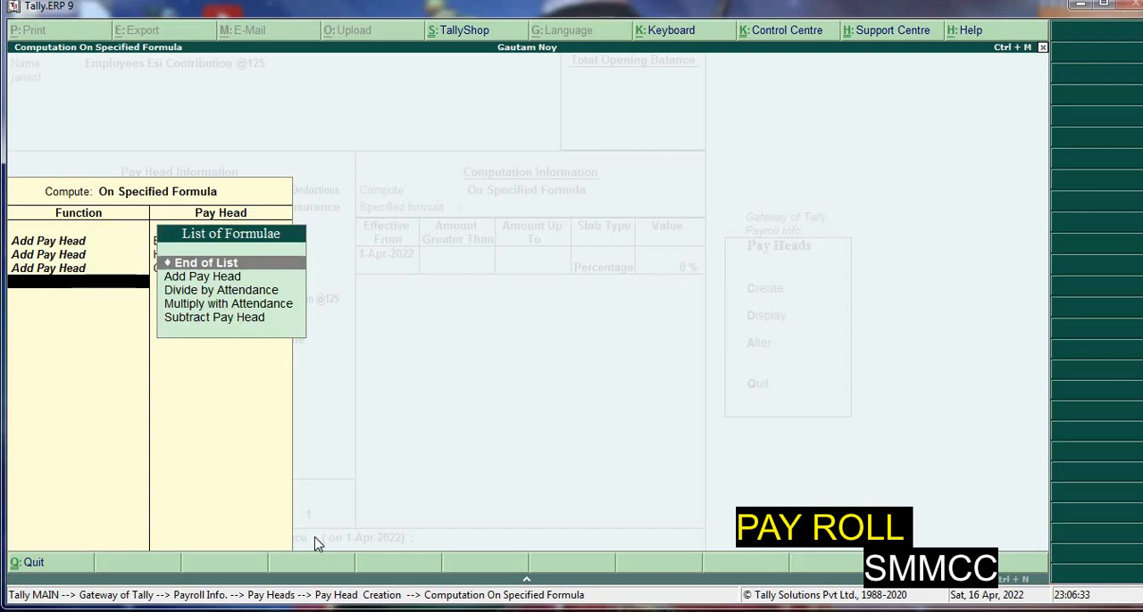
pyautogui.press('Down')
pyautogui.press('Return')
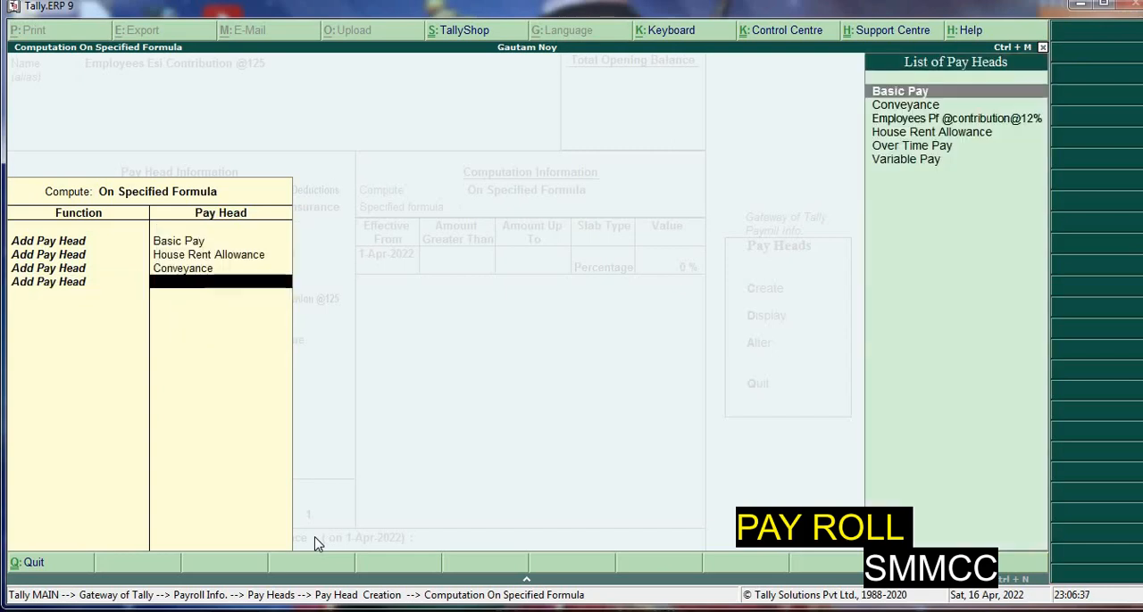
pyautogui.write('o')
pyautogui.press('Return')
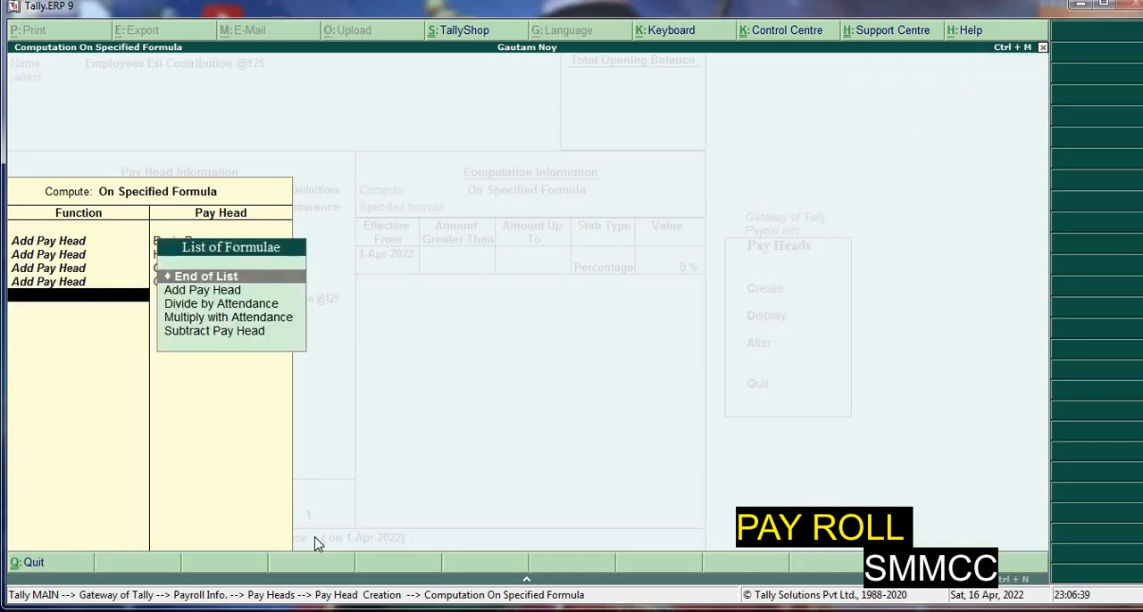
pyautogui.press('Return')
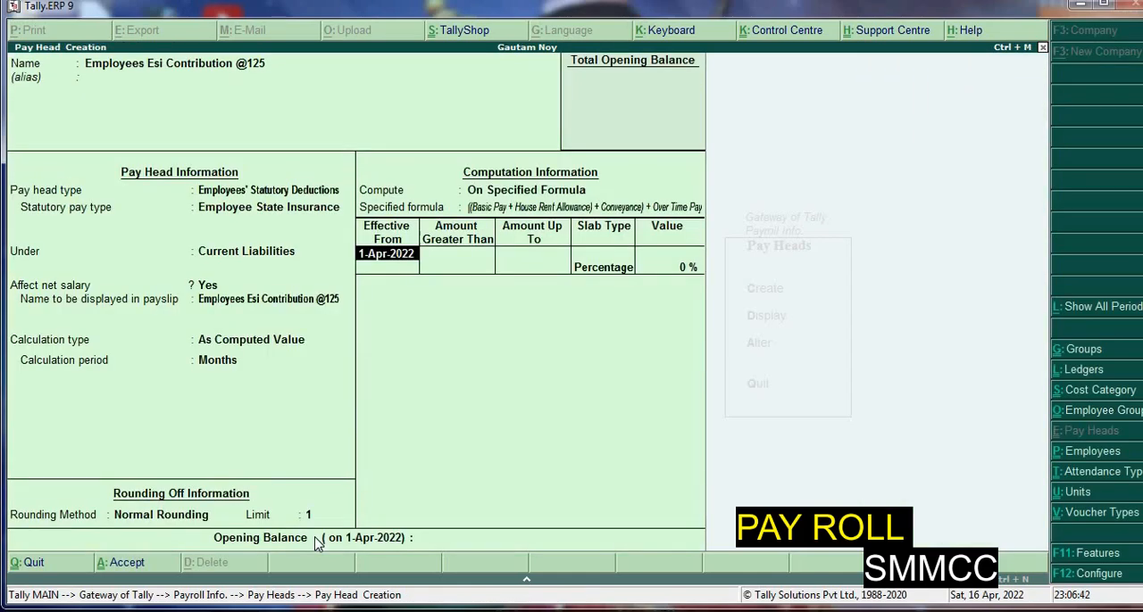
# Add a Percentage slab of 1.75% effective from 1-Apr-2022 and save the ESI pay head without an opening balance
pyautogui.press('Return')
pyautogui.press('Return')
pyautogui.press('Return')
pyautogui.press('Return')
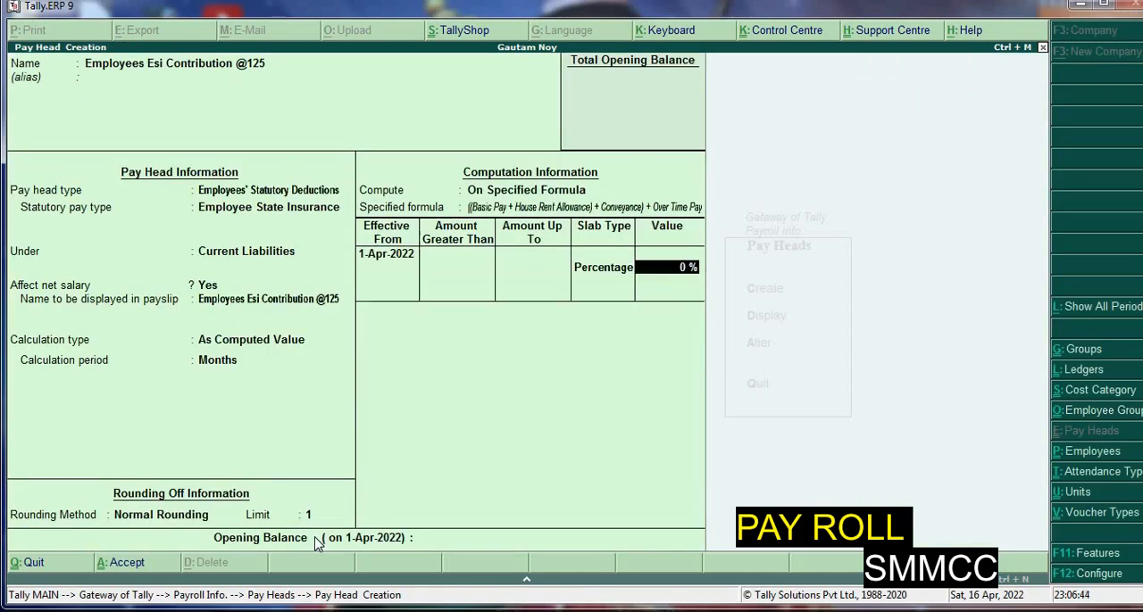
pyautogui.write('1.75')
pyautogui.press('Return')
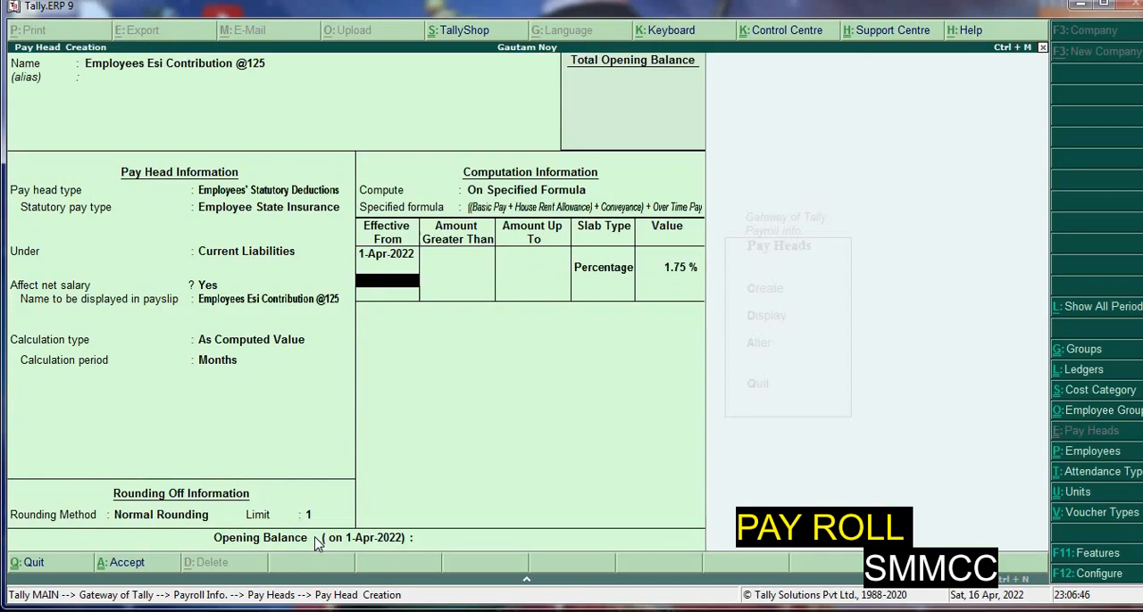
pyautogui.press('Return')
pyautogui.press('Return')
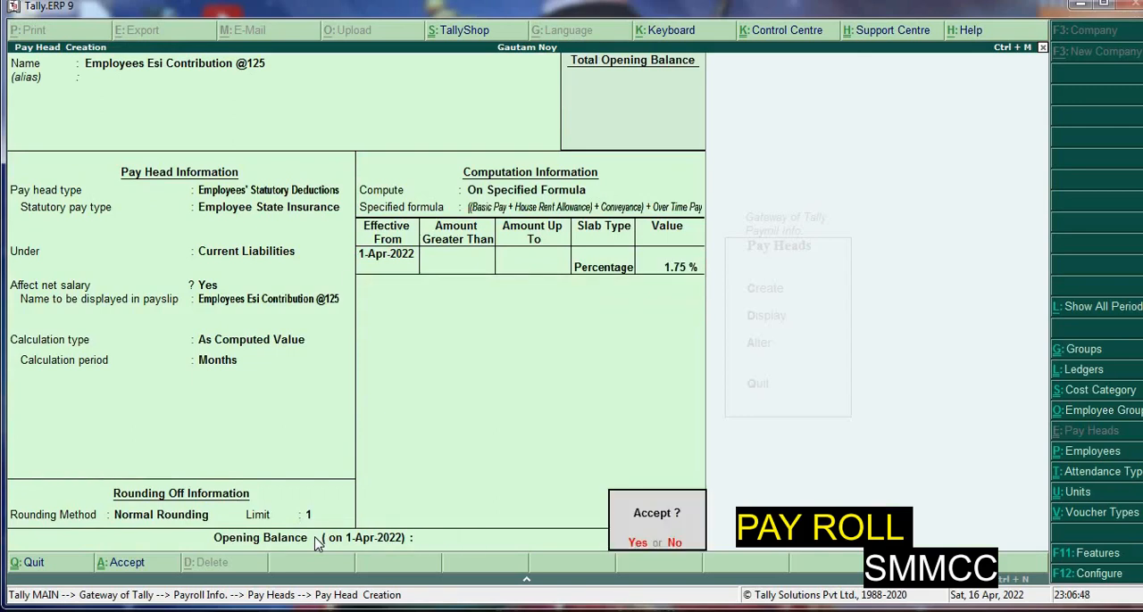
pyautogui.press('Return')
# Name the next pay head Professional Tax, without an alias
pyautogui.write('P')
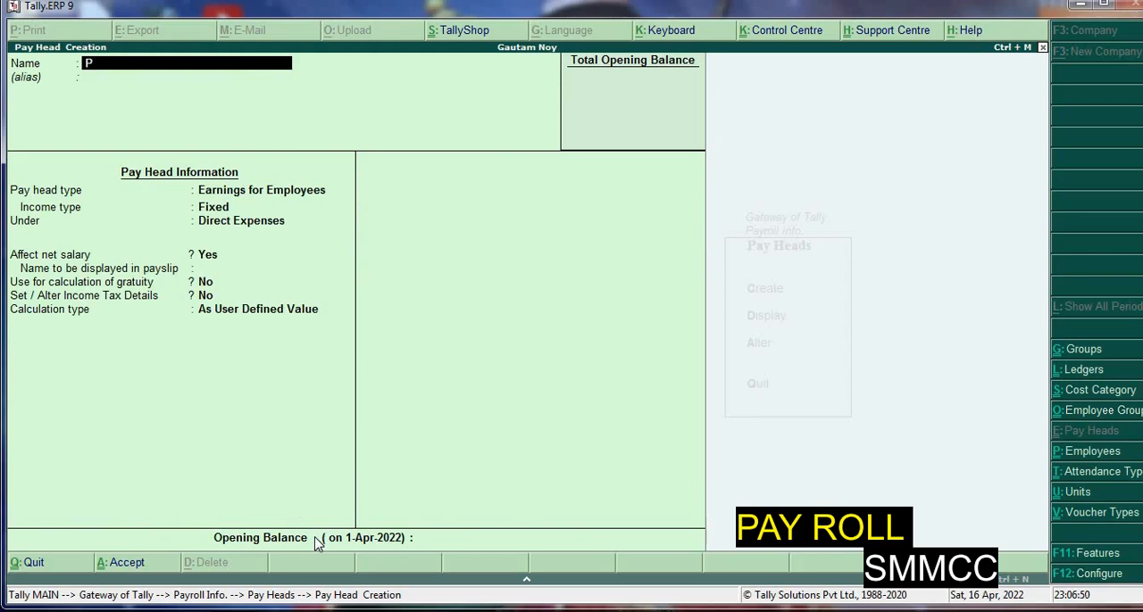
pyautogui.write('rofessional Tax')
pyautogui.press('Return')
# Set the Professional Tax pay head's type to Employees' Statutory Deductions with Professional Tax as the statutory pay type
pyautogui.press('Return')
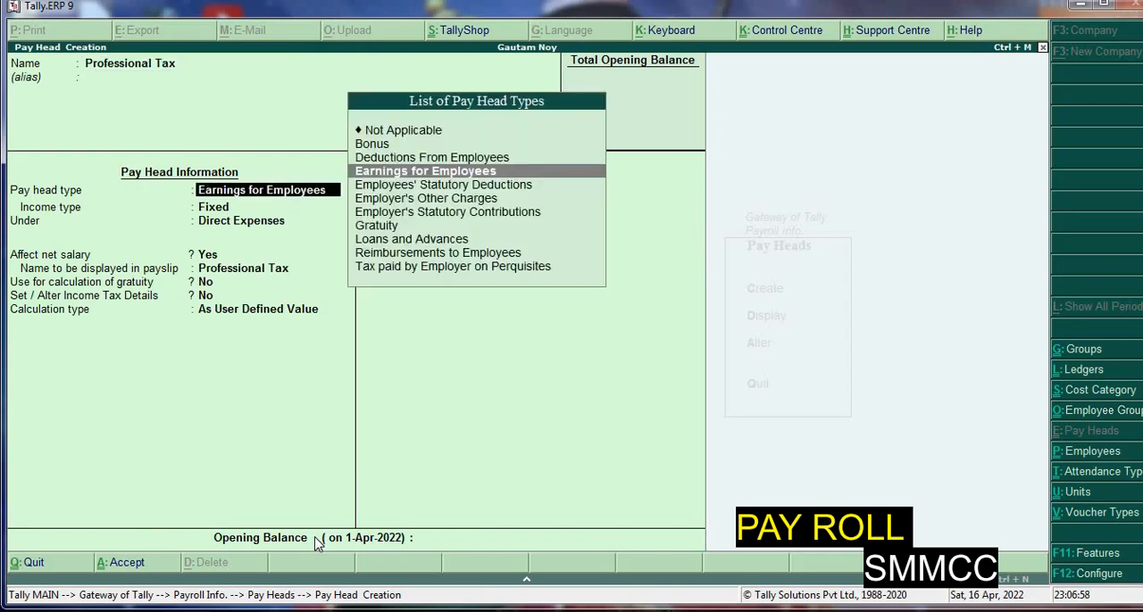
pyautogui.press('Down')
pyautogui.press('Return')
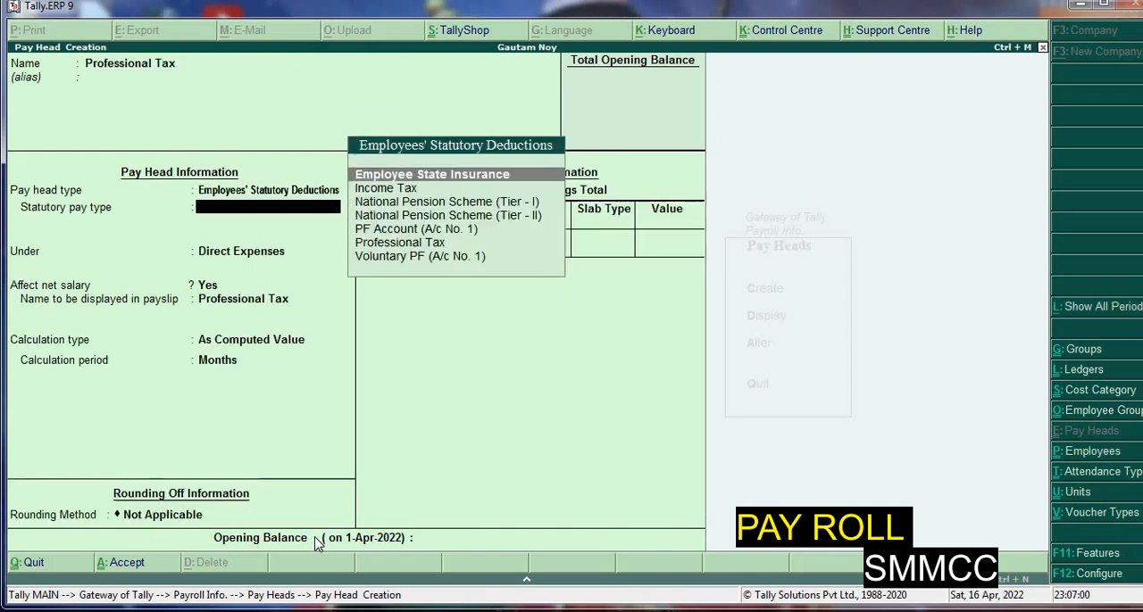
pyautogui.press('Down')
pyautogui.press('Down')
pyautogui.press('Down')
pyautogui.press('Down')
pyautogui.press('Down')
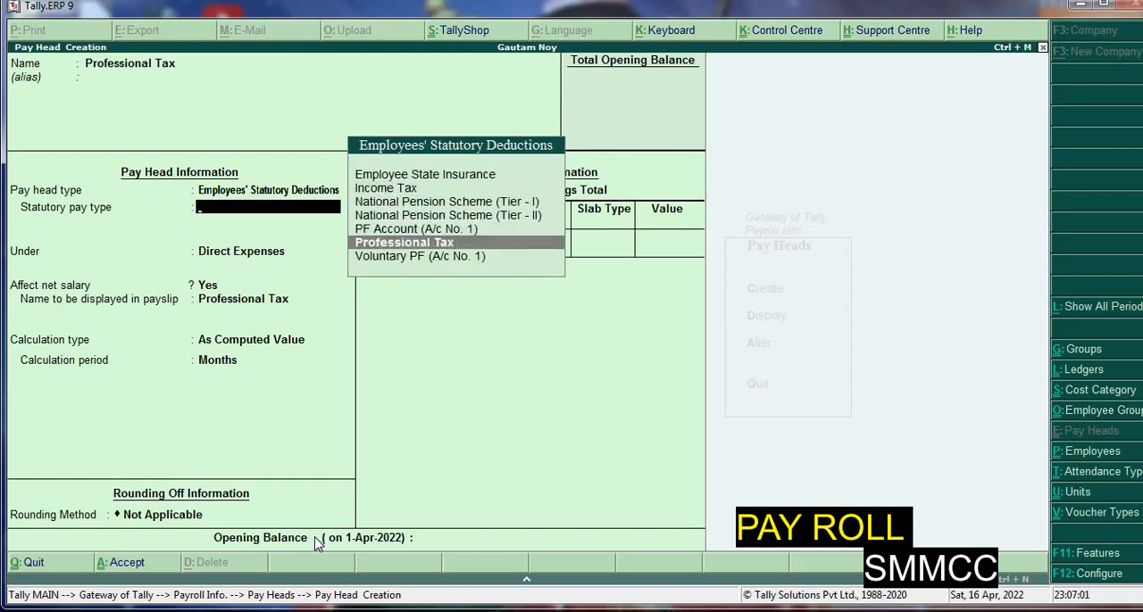
pyautogui.press('Return')
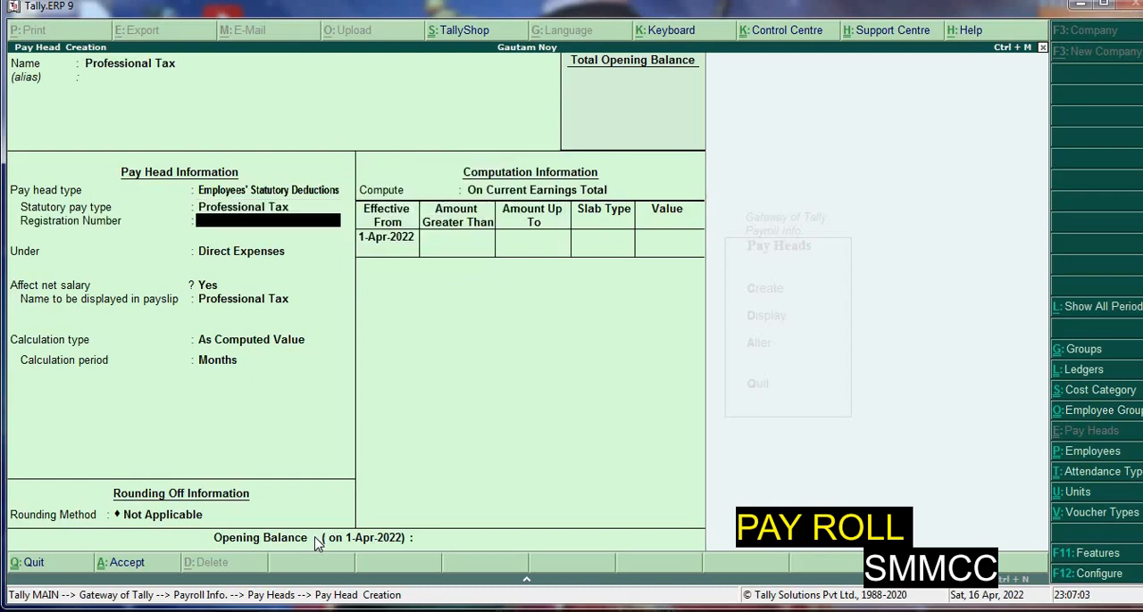
# Enter the professional tax registration number and place the pay head under Current Liabilities, keeping its payslip name
pyautogui.write('So-001/12')
pyautogui.press('Return')
pyautogui.press('Return')
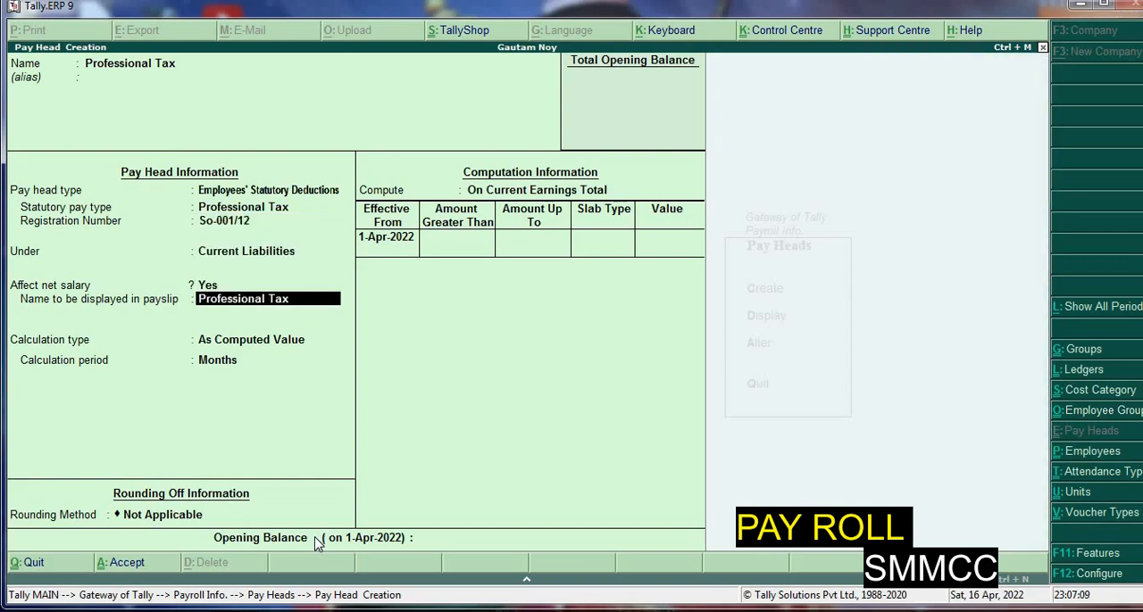
pyautogui.press('Return')
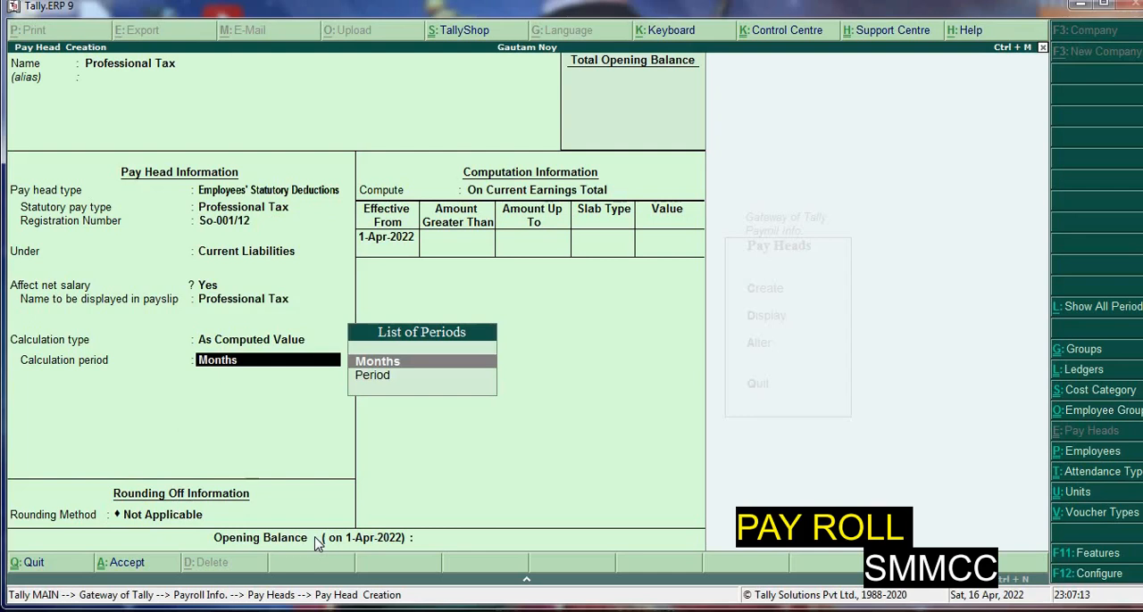
# Keep Months as the calculation period for Professional Tax and apply Normal Rounding with a limit of 1
pyautogui.press('Return')
pyautogui.press('Down')
pyautogui.press('Down')
pyautogui.press('Return')
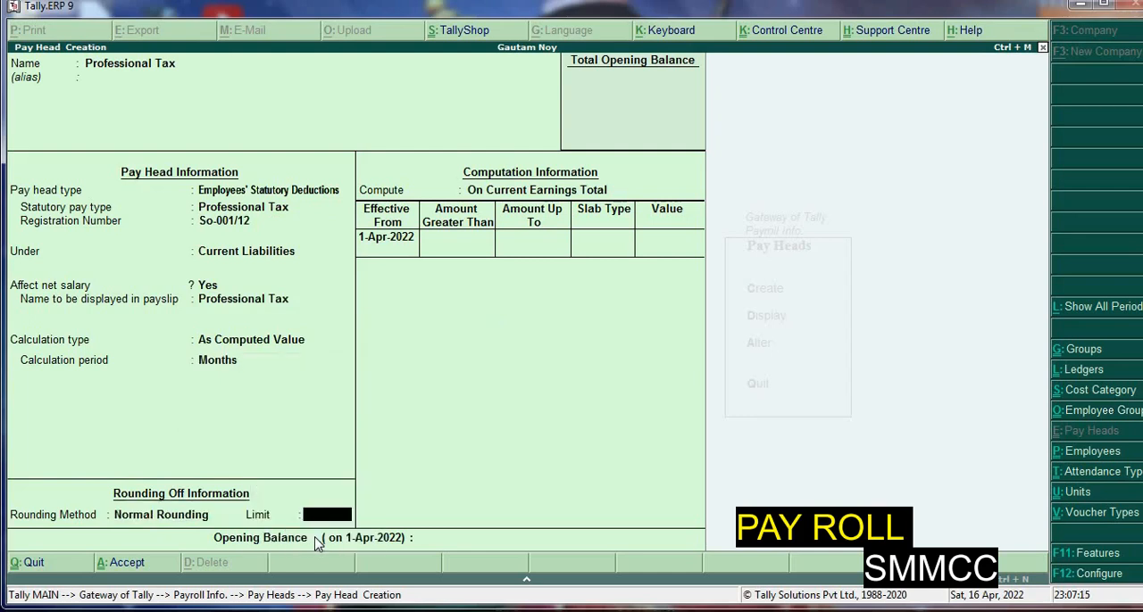
pyautogui.write('1')
pyautogui.press('Return')
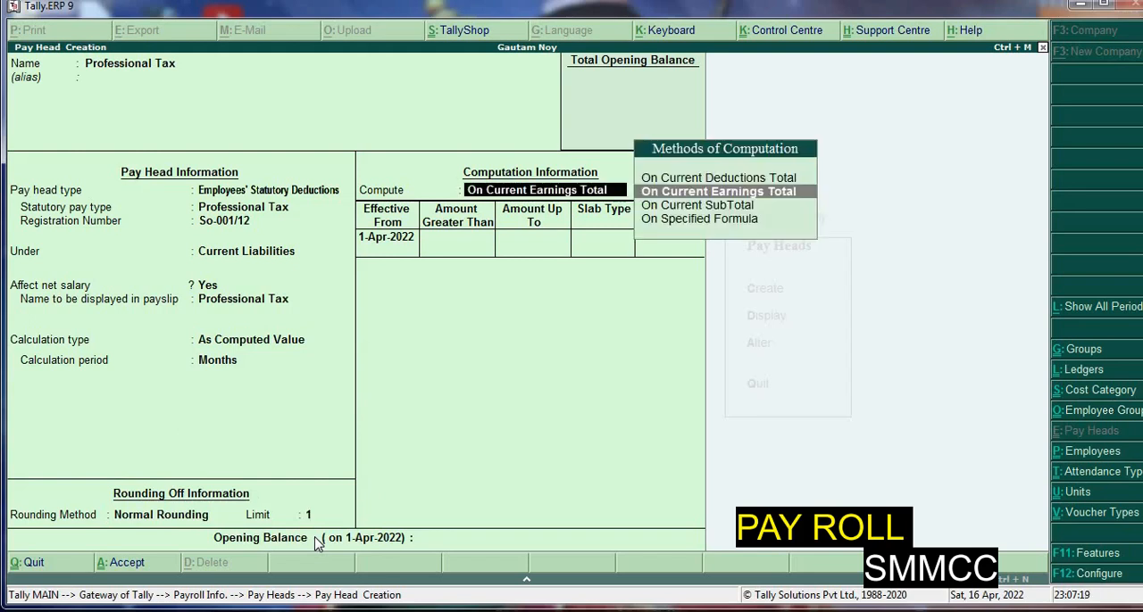
# Compute Professional Tax on Current Earnings Total from 1-Apr-2022, with a first slab up to 500 of type Value at 0
pyautogui.press('Return')
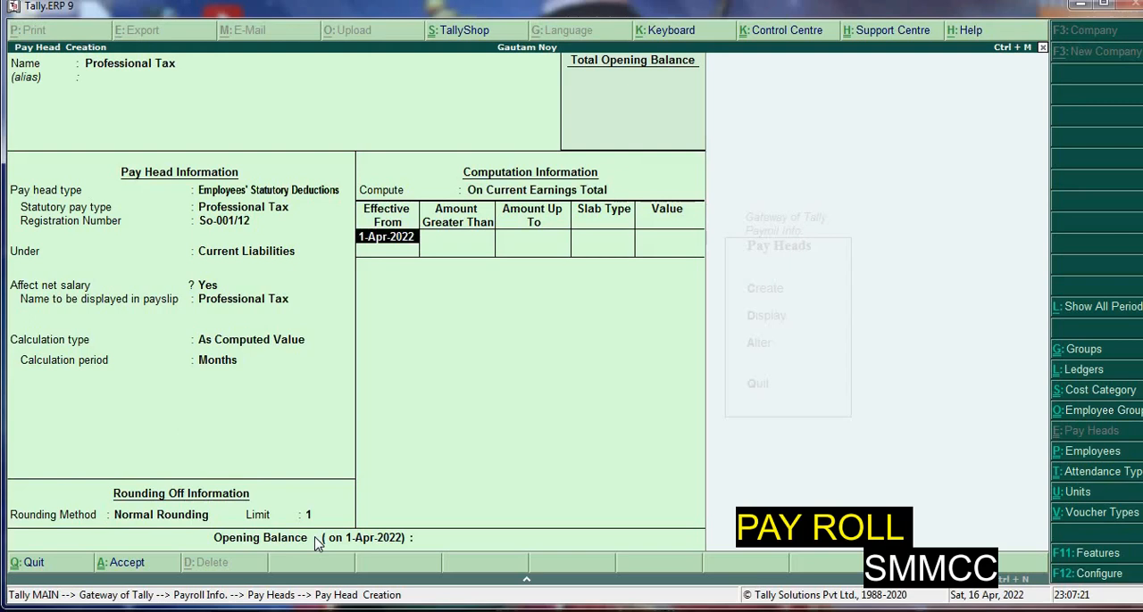
pyautogui.press('Return')
pyautogui.write('500')
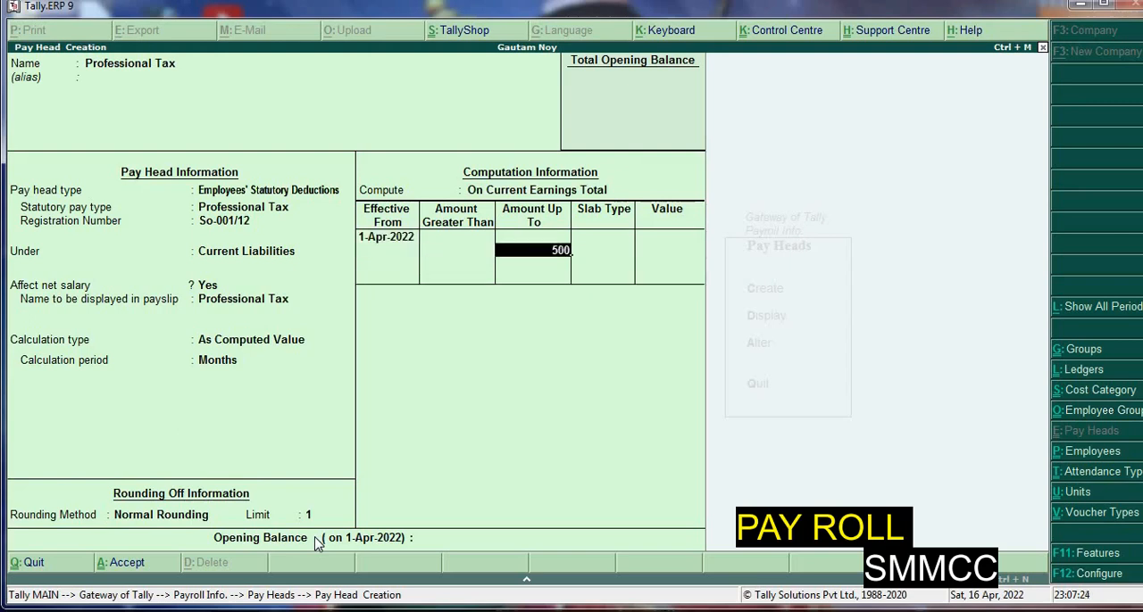
pyautogui.press('Return')
pyautogui.press('Down')
pyautogui.press('Return')
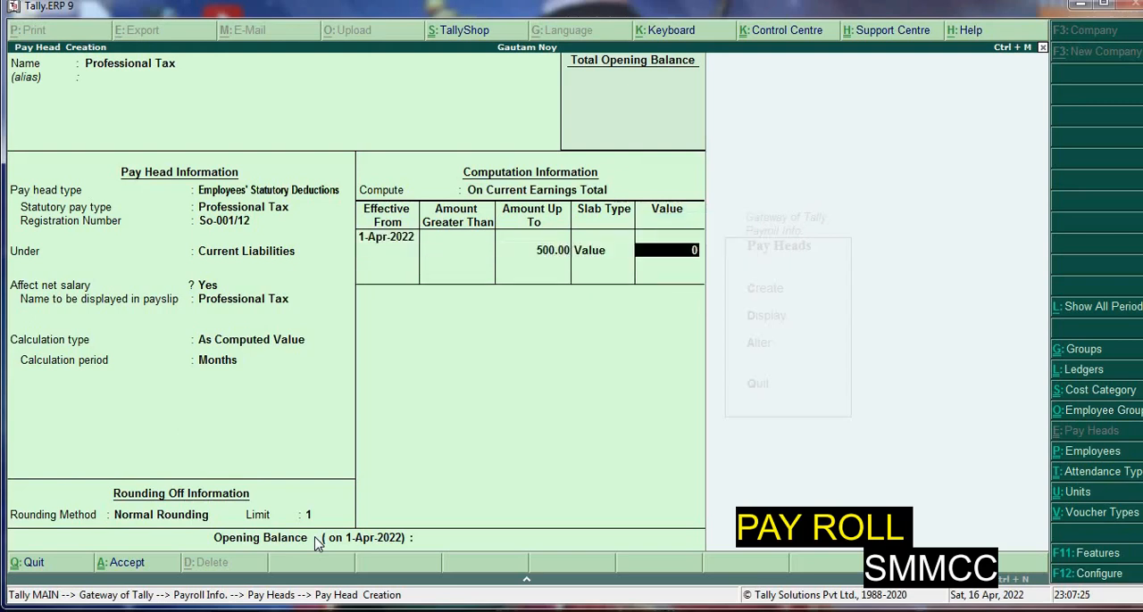
pyautogui.press('Return')
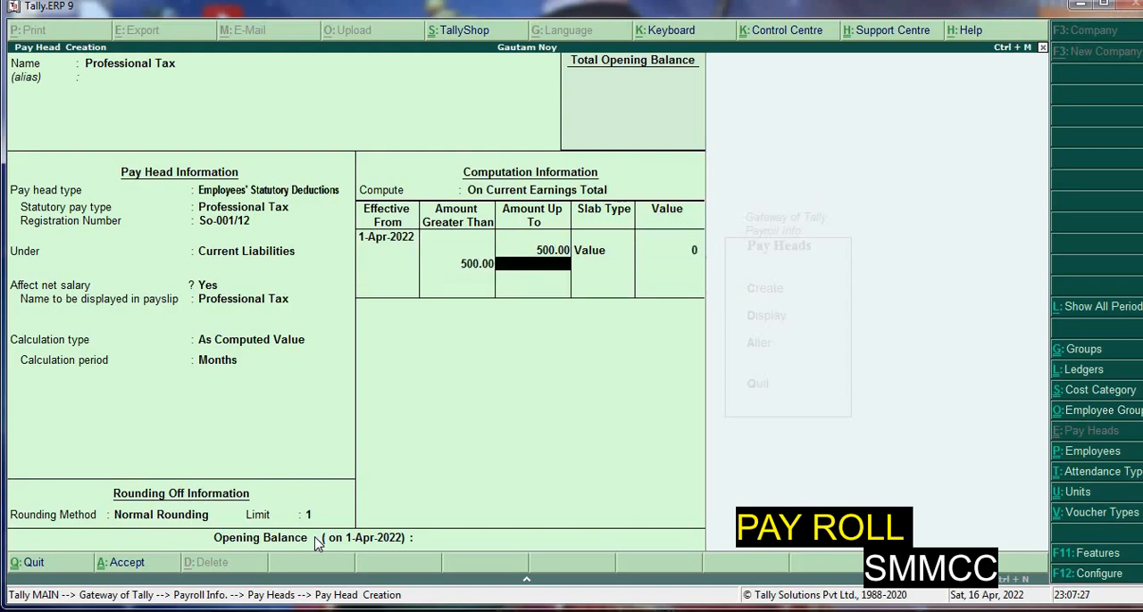
# Enter 800 as the second slab's upper limit and correct the first slab's upper limit to 5,000, keeping its Value type and 0 amount
pyautogui.write('800')
pyautogui.press('Return')
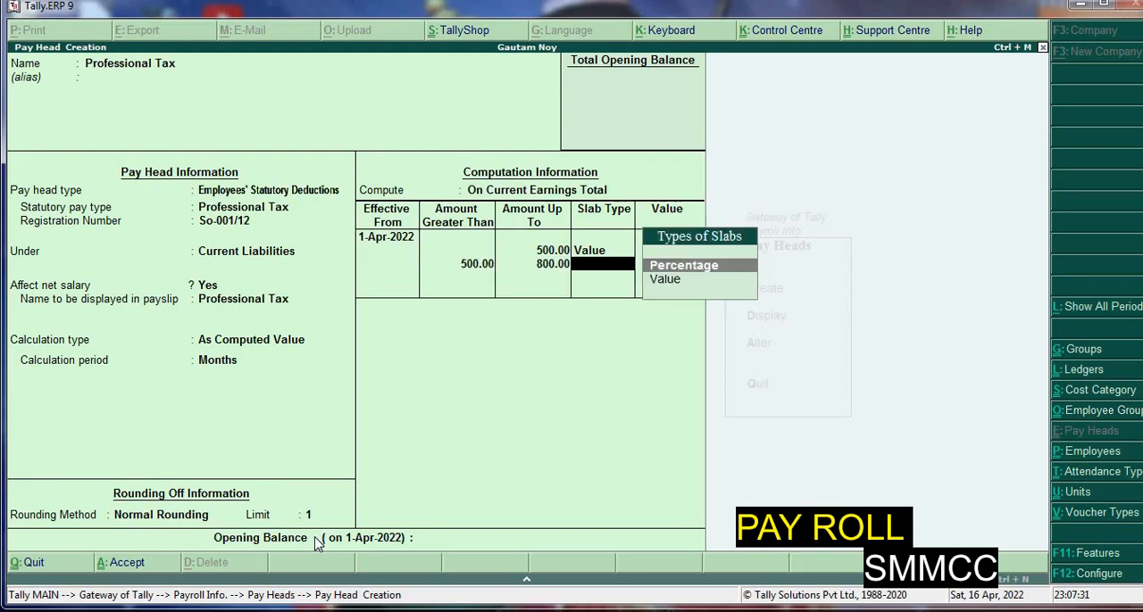
pyautogui.press('Escape')
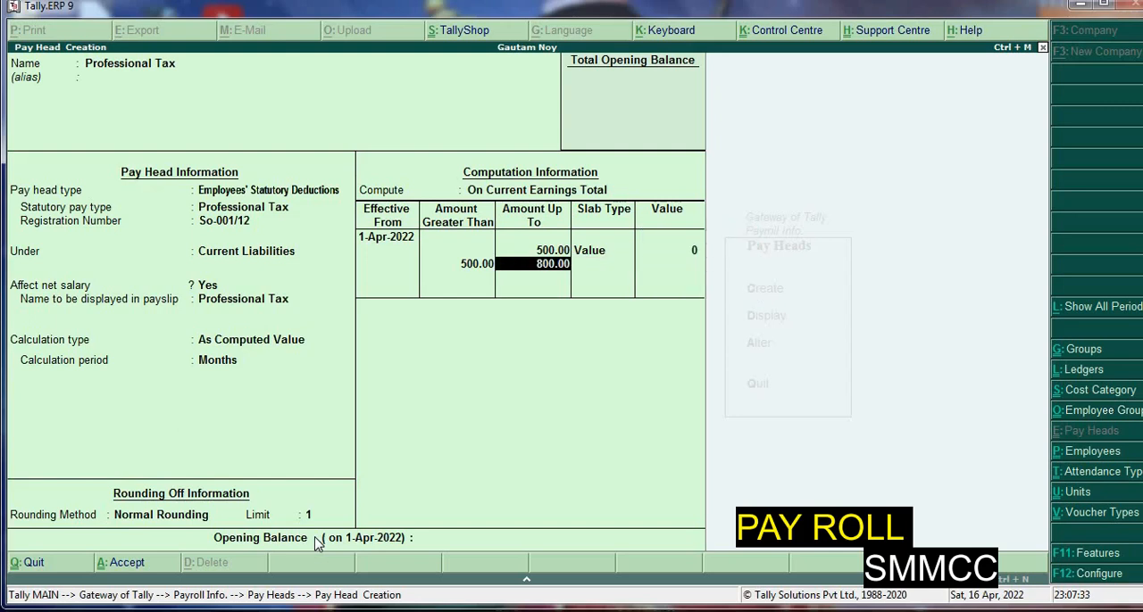
pyautogui.press('BackSpace')
pyautogui.press('BackSpace')
pyautogui.press('BackSpace')
pyautogui.write('5')
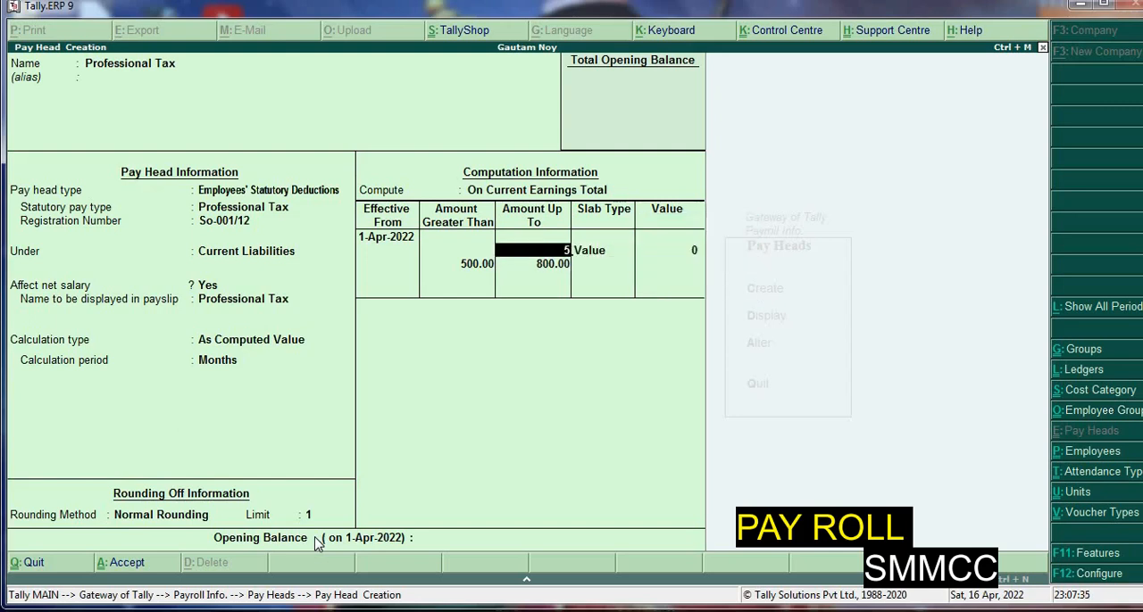
pyautogui.write(',000')
pyautogui.press('Return')
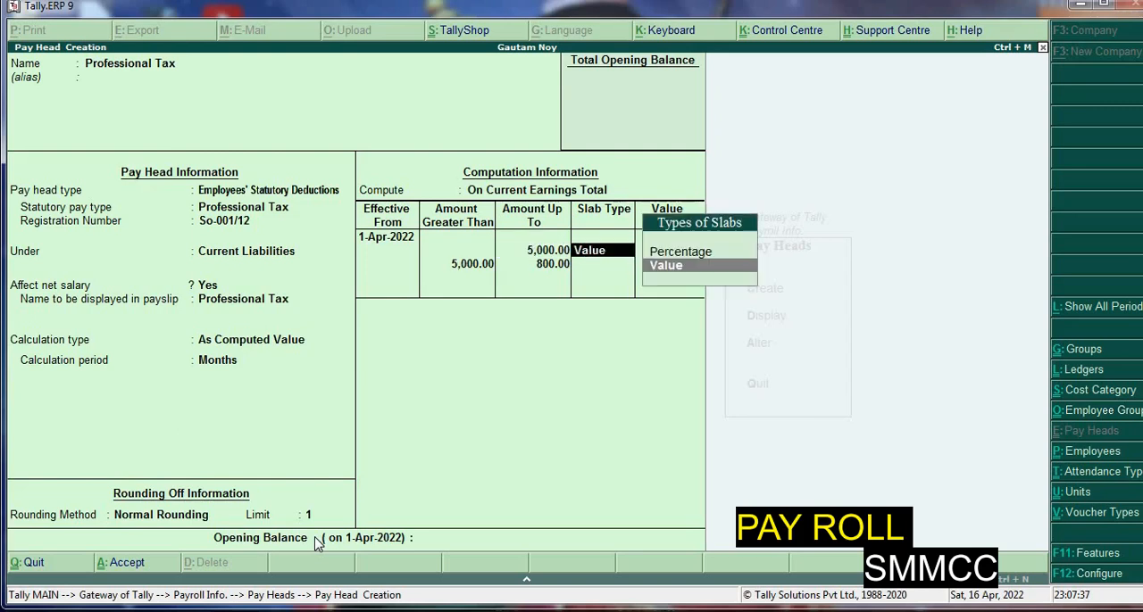
pyautogui.press('Return')
# Set the second slab's upper limit to 8,000 with slab type Value and an amount of 60
pyautogui.press('Return')
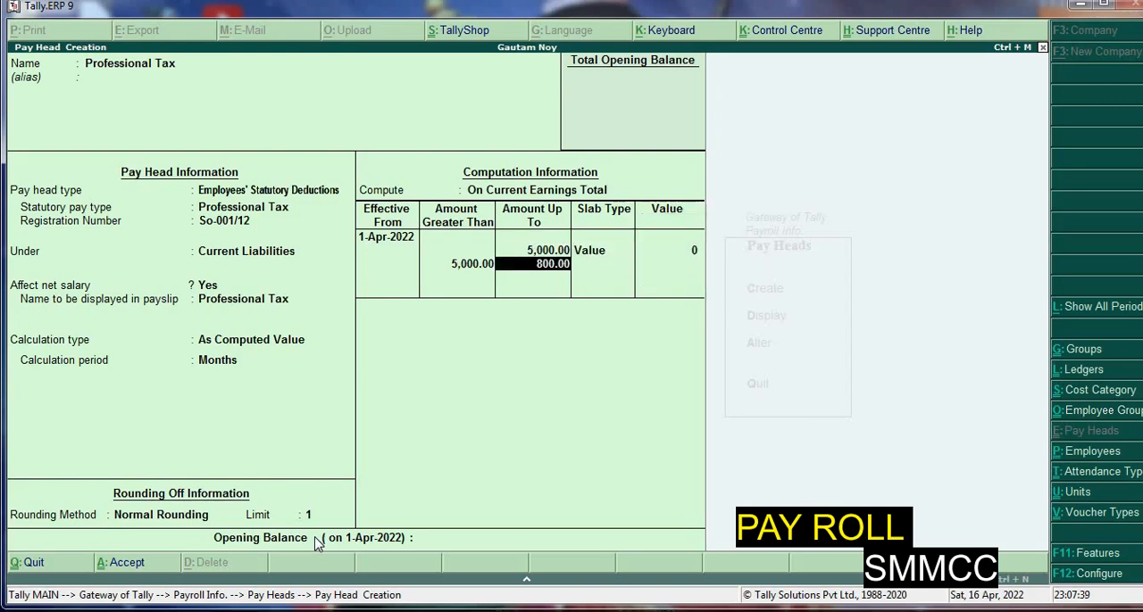
pyautogui.press('Return')
pyautogui.press('BackSpace')
pyautogui.write('8000')
pyautogui.press('Return')
pyautogui.press('Down')
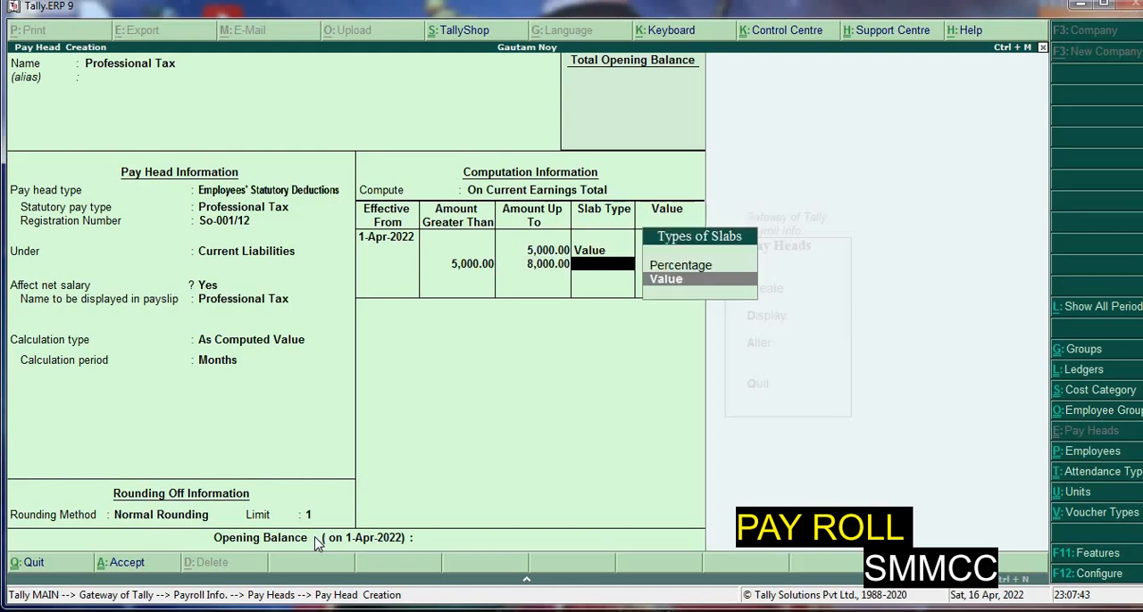
pyautogui.press('Return')
pyautogui.write('60')
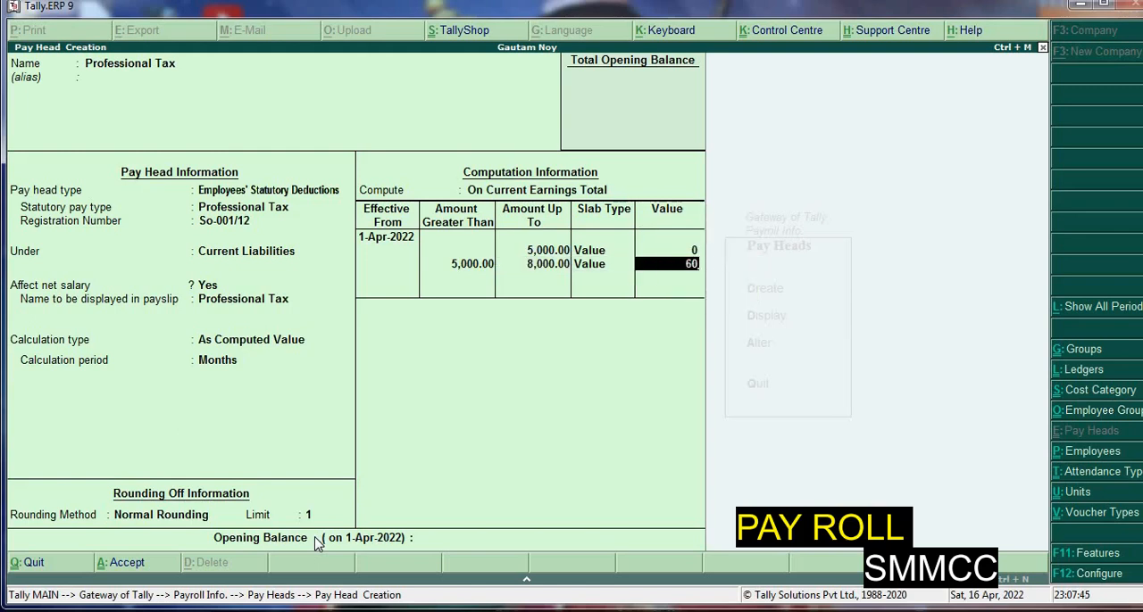
pyautogui.press('Return')
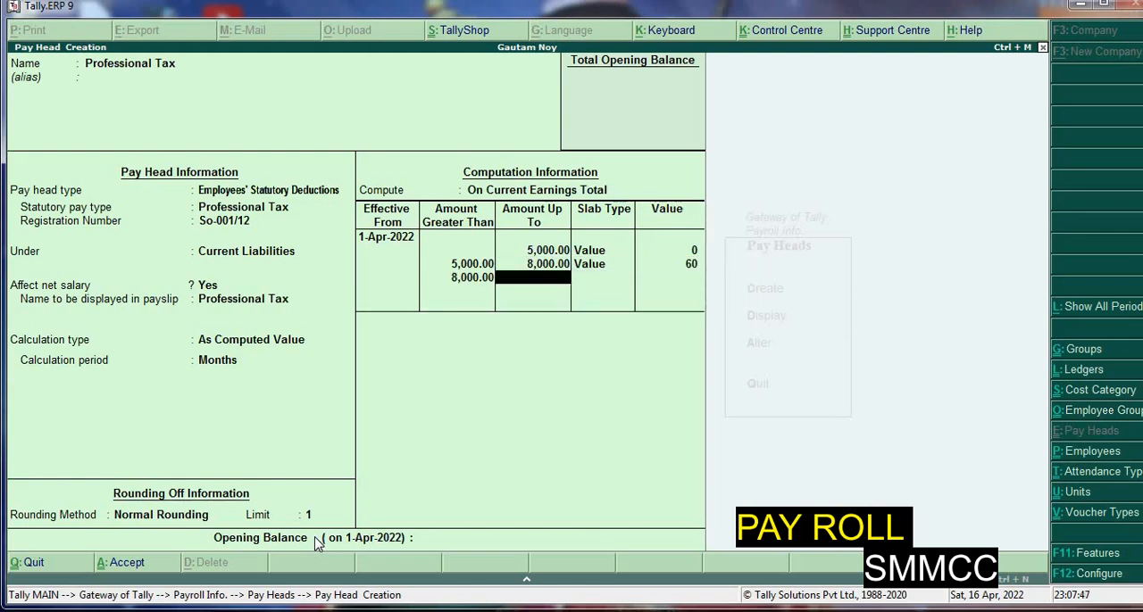
# Add the slab from 8,000 up to 10,000 with slab type Value and an amount of 100
pyautogui.write('10,000')
pyautogui.press('Return')
pyautogui.press('Down')
pyautogui.press('Return')
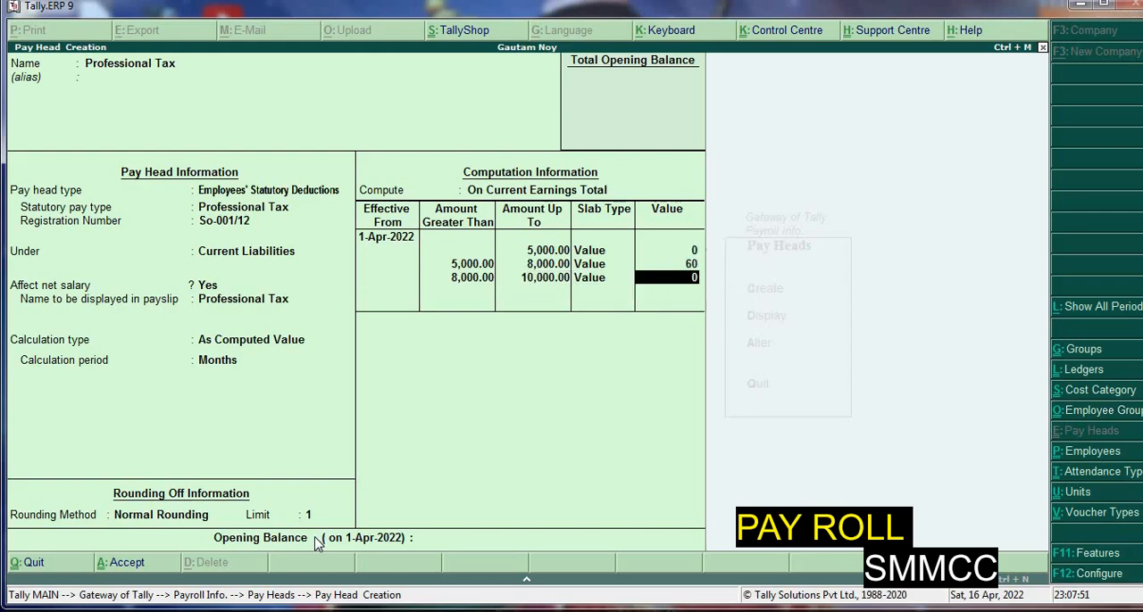
pyautogui.write('100')
pyautogui.press('Return')
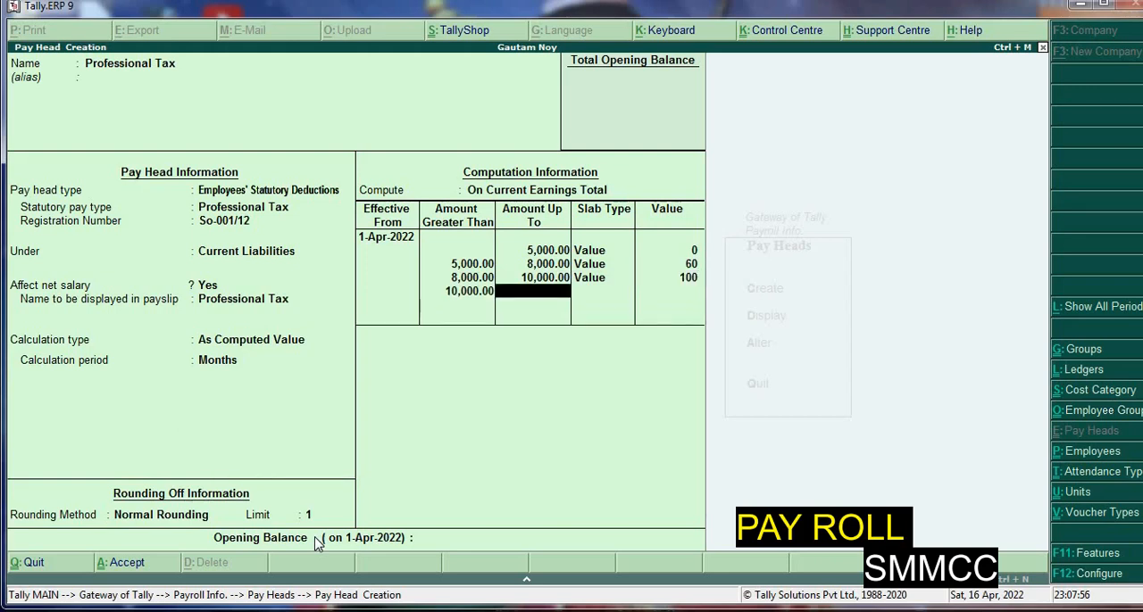
# Add the slab from 10,000 up to 15,000 with slab type Value and an amount of 150
pyautogui.write('15000')
pyautogui.press('Return')
pyautogui.press('Down')
pyautogui.press('Return')
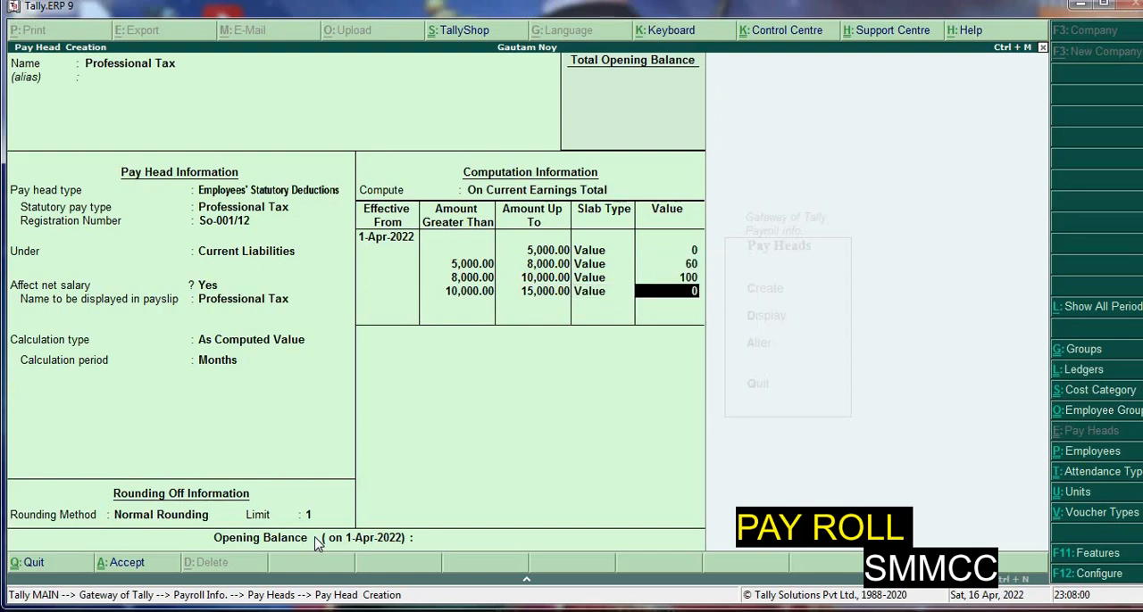
pyautogui.write('150')
pyautogui.press('Return')
# Add an open-ended slab above 15,000 with type Value and amount 200, and save the pay head without an opening balance
pyautogui.press('Return')
pyautogui.press('Down')
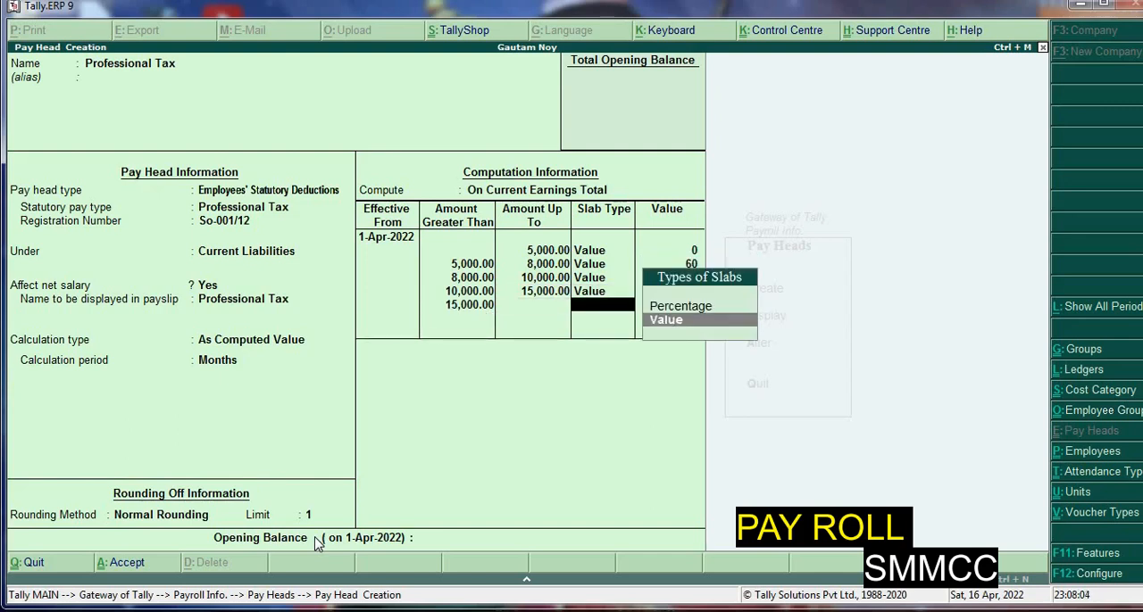
pyautogui.press('Return')
pyautogui.write('200')
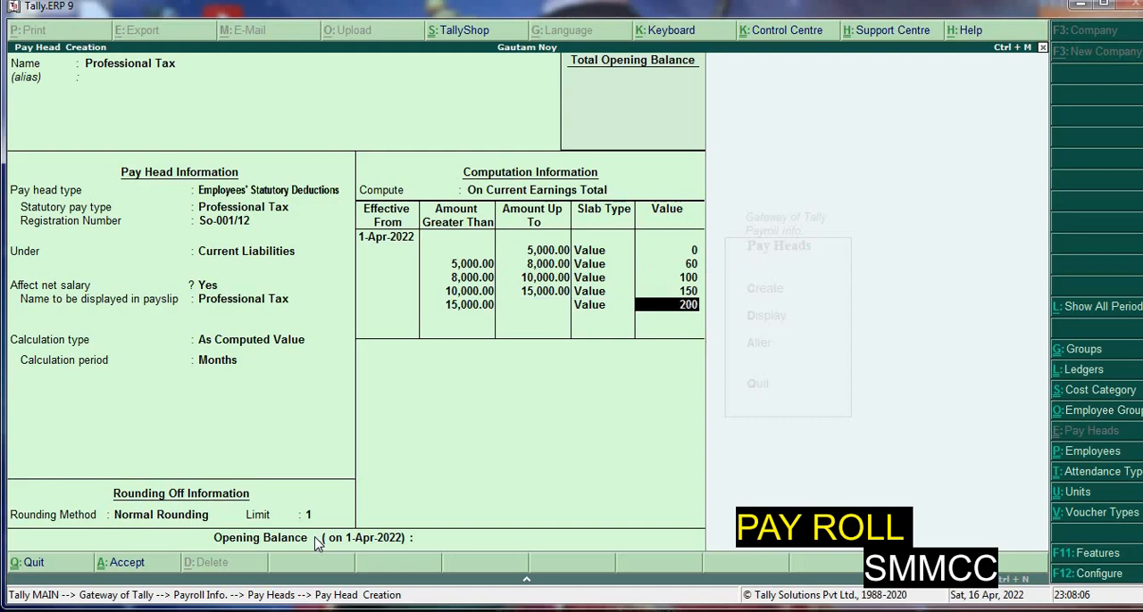
pyautogui.press('Return')
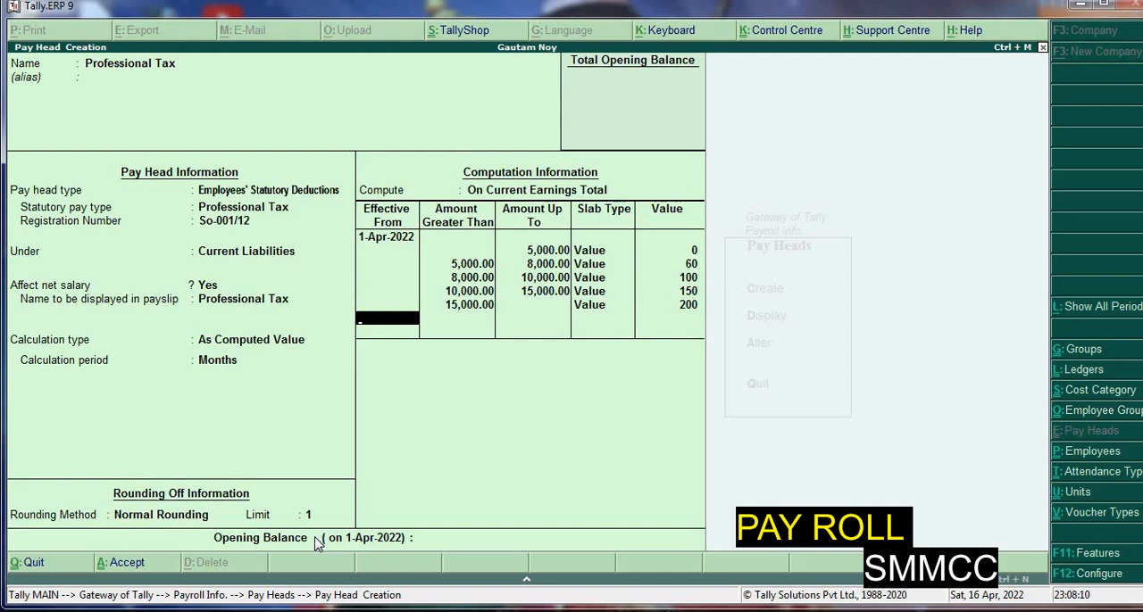
pyautogui.press('Return')
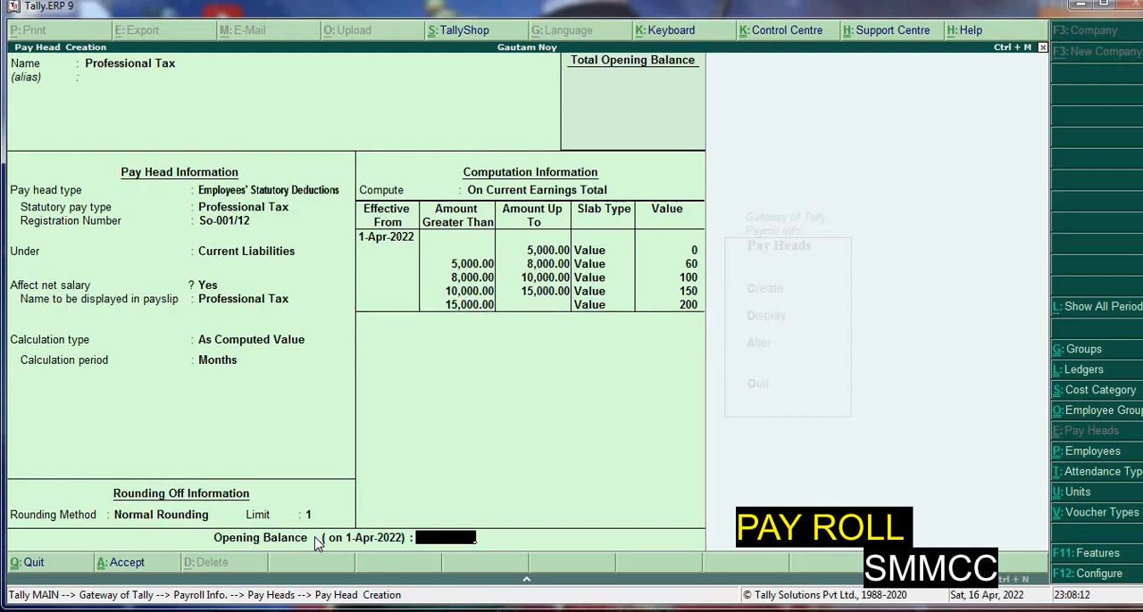
pyautogui.press('Return')
pyautogui.press('Return')
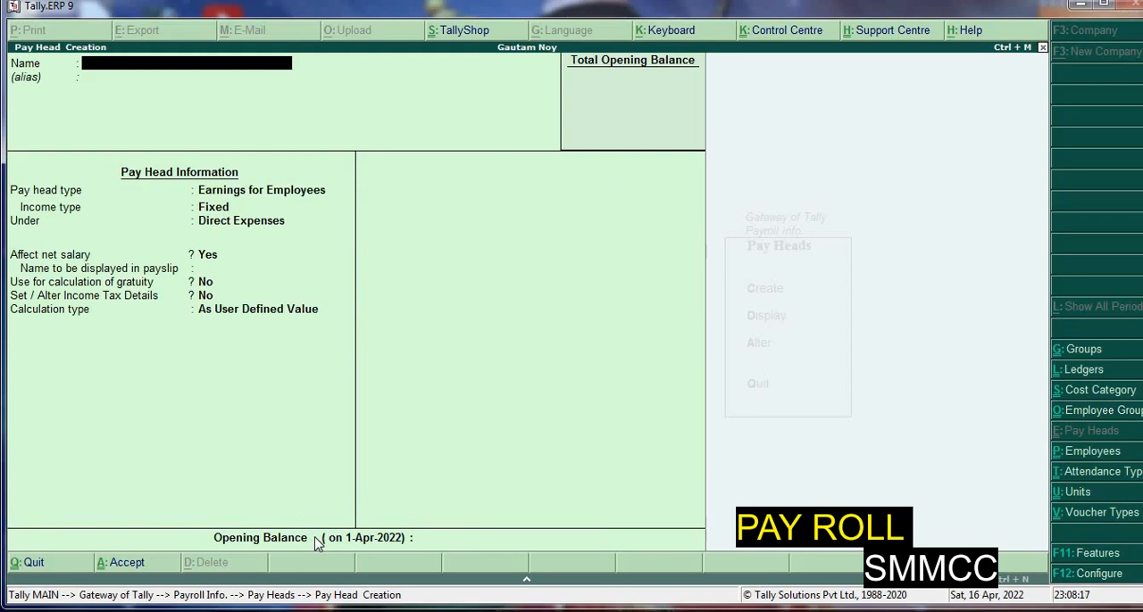
# Name the new pay head Gratuity Expenses (Provisional) and leave its alias blank
pyautogui.write('Gratuity Expenses')
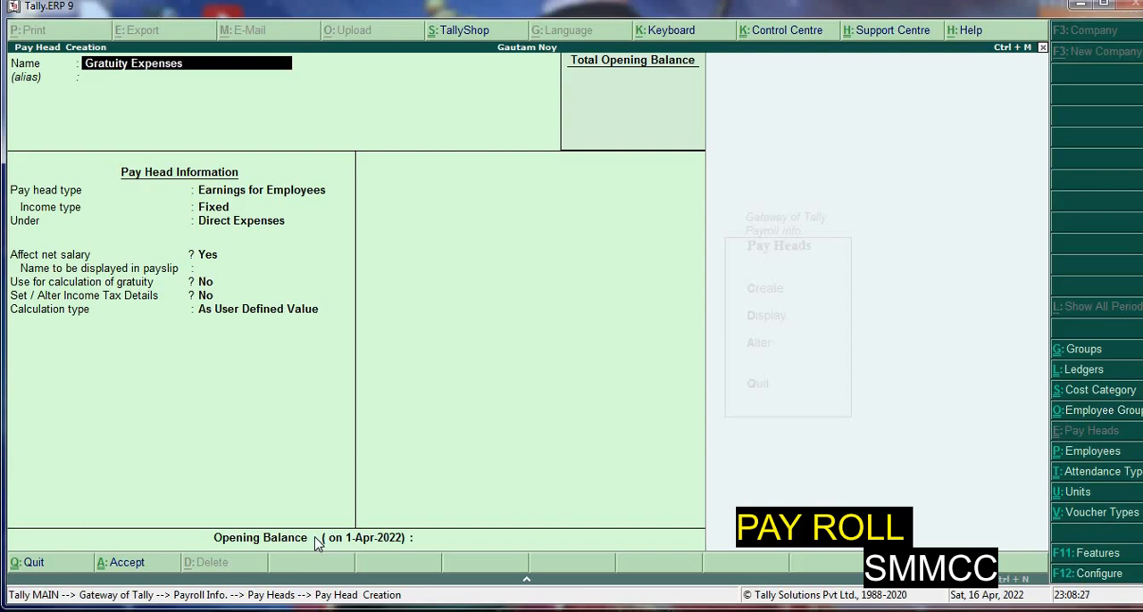
pyautogui.write(' (Provisional)')
pyautogui.press('Return')
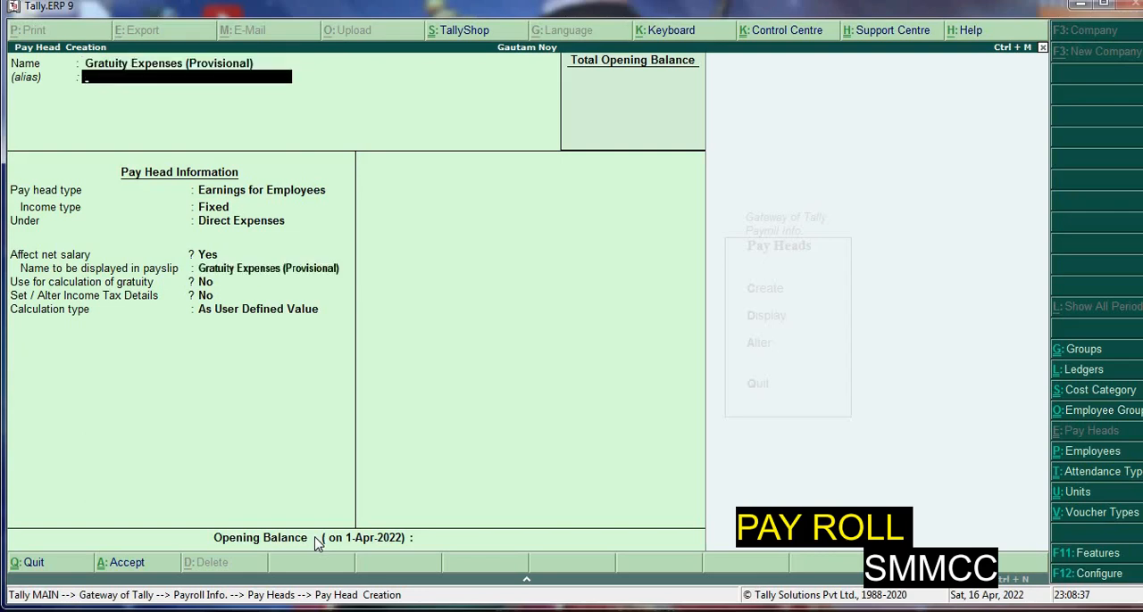
pyautogui.press('Return')
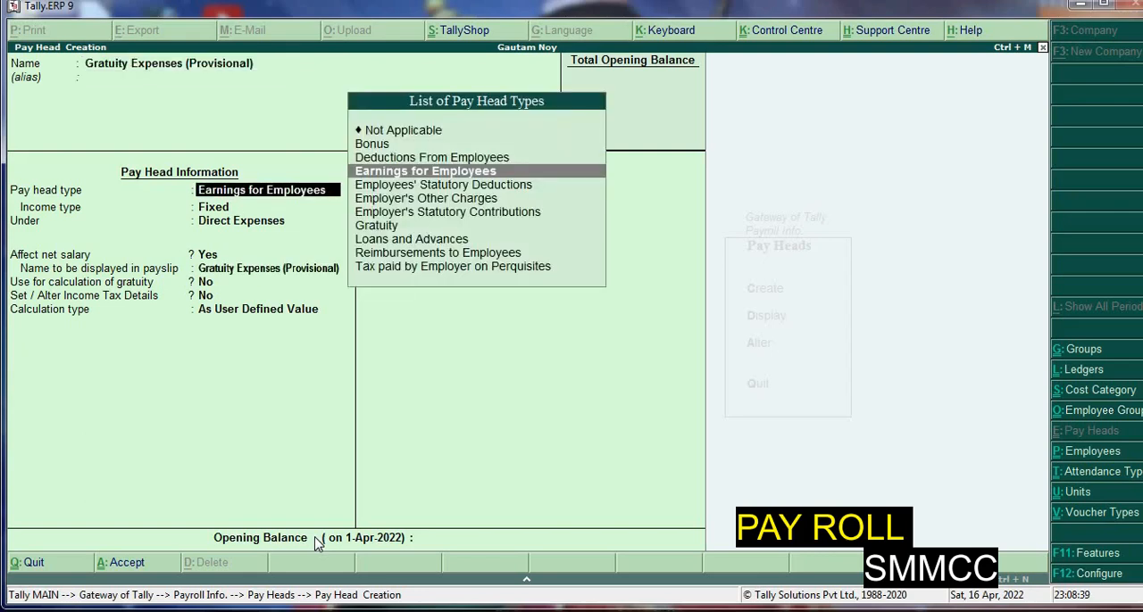
# Set the pay head type to Gratuity, with 26 gratuity days of a month
pyautogui.press('Down')
pyautogui.press('Down')
pyautogui.press('Down')
pyautogui.press('Down')
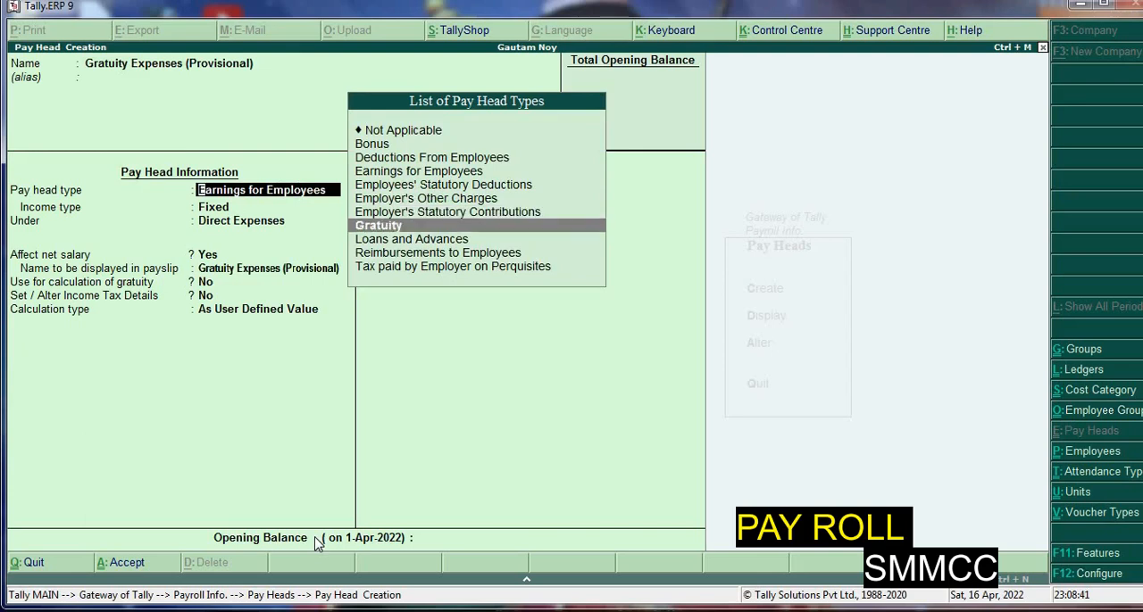
pyautogui.press('Return')
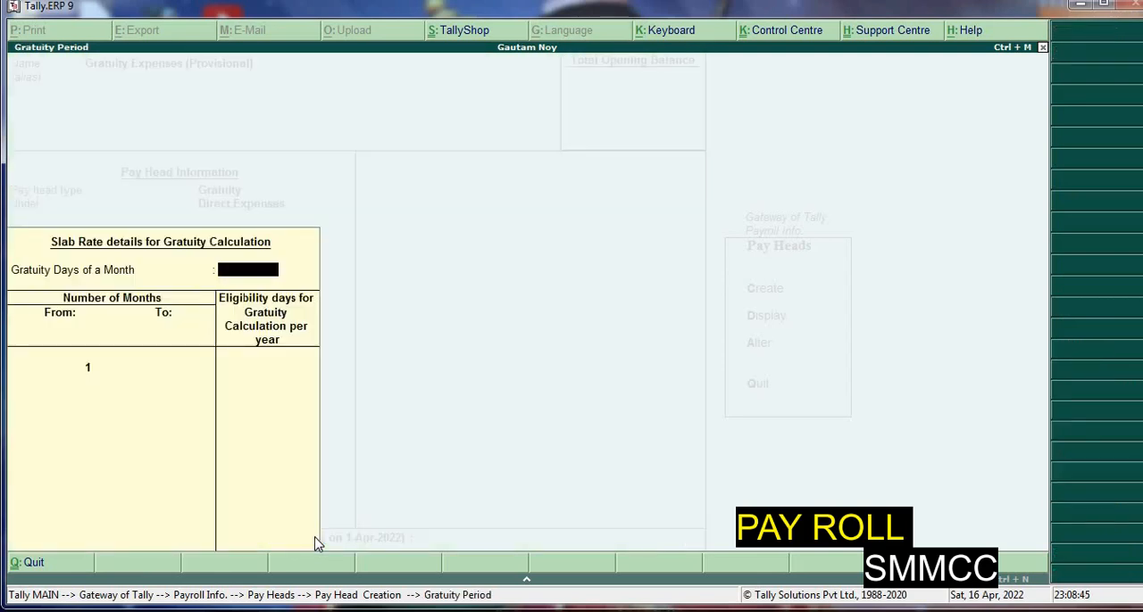
pyautogui.write('26')
pyautogui.press('Return')
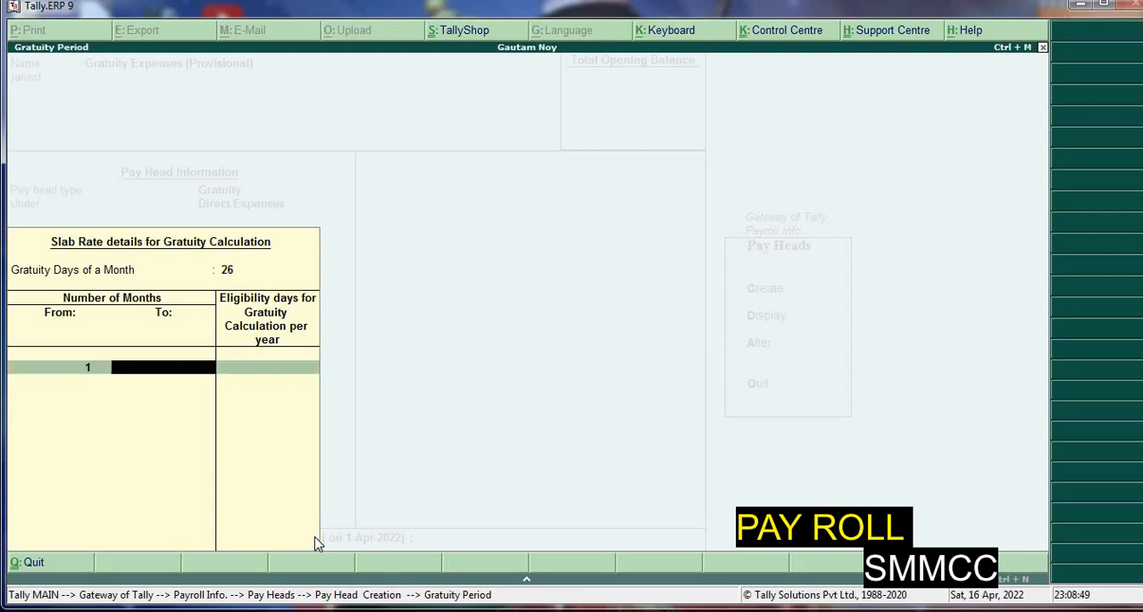
# Define gratuity slabs: 0 eligibility days for months 1 to 60, 15 days for months 61 to 120, and an open-ended slab from month 121
pyautogui.write('60')
pyautogui.press('Return')
pyautogui.press('Return')
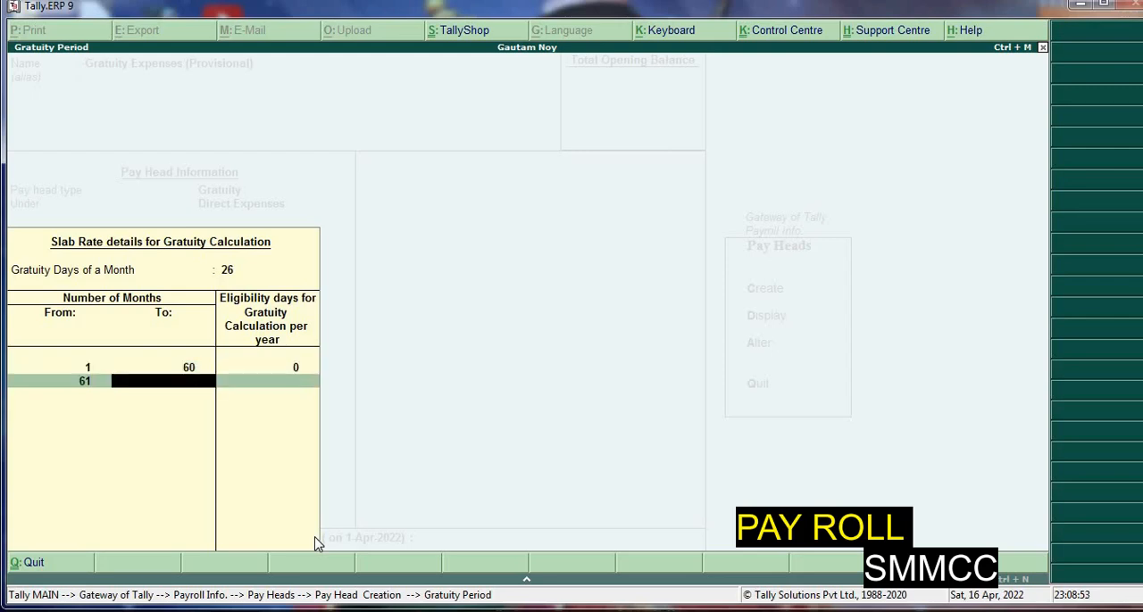
pyautogui.write('120')
pyautogui.press('Return')
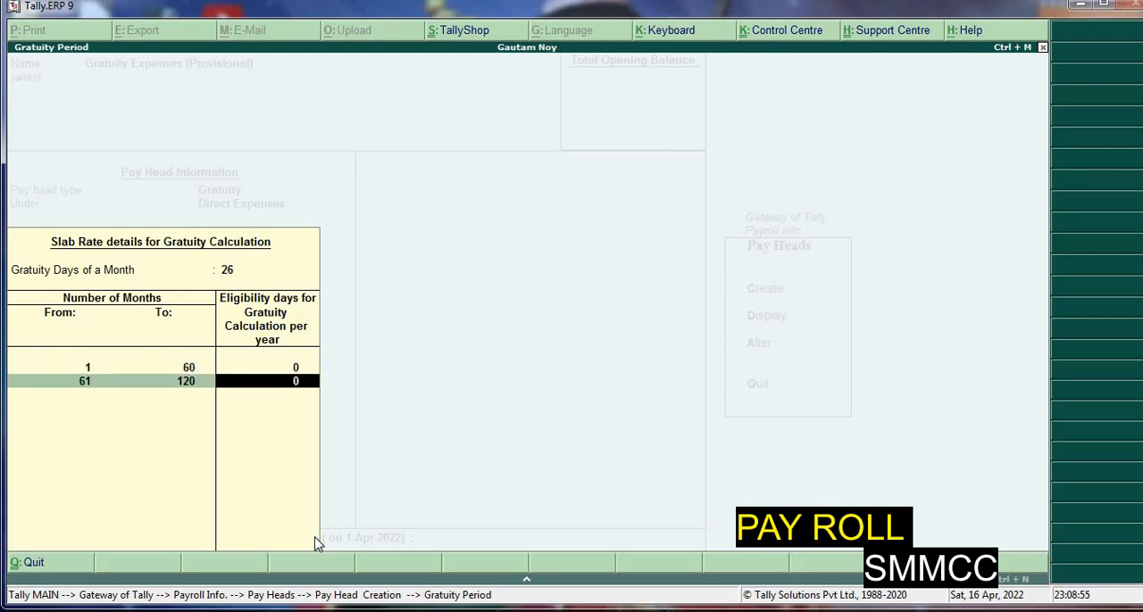
pyautogui.write('15')
pyautogui.press('Return')
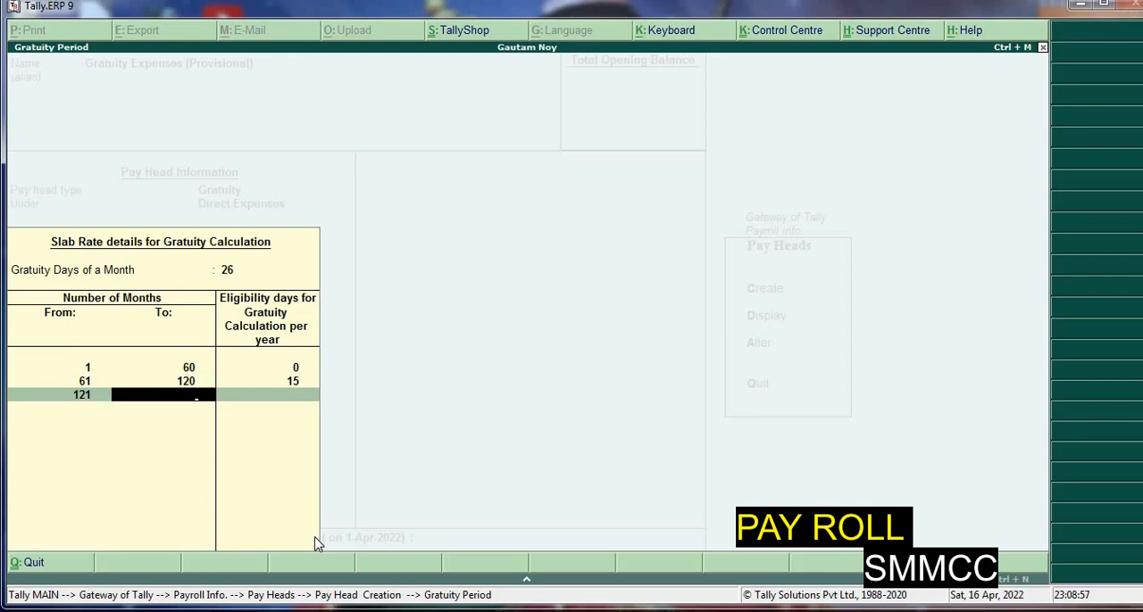
pyautogui.press('Return')
pyautogui.write('30')
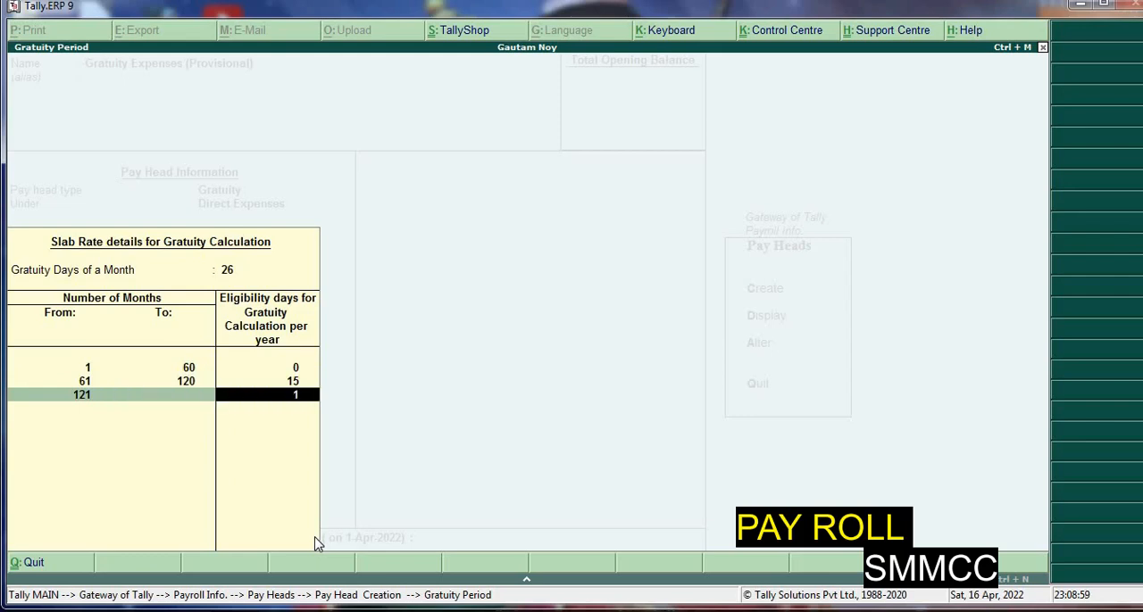
pyautogui.press('Return')
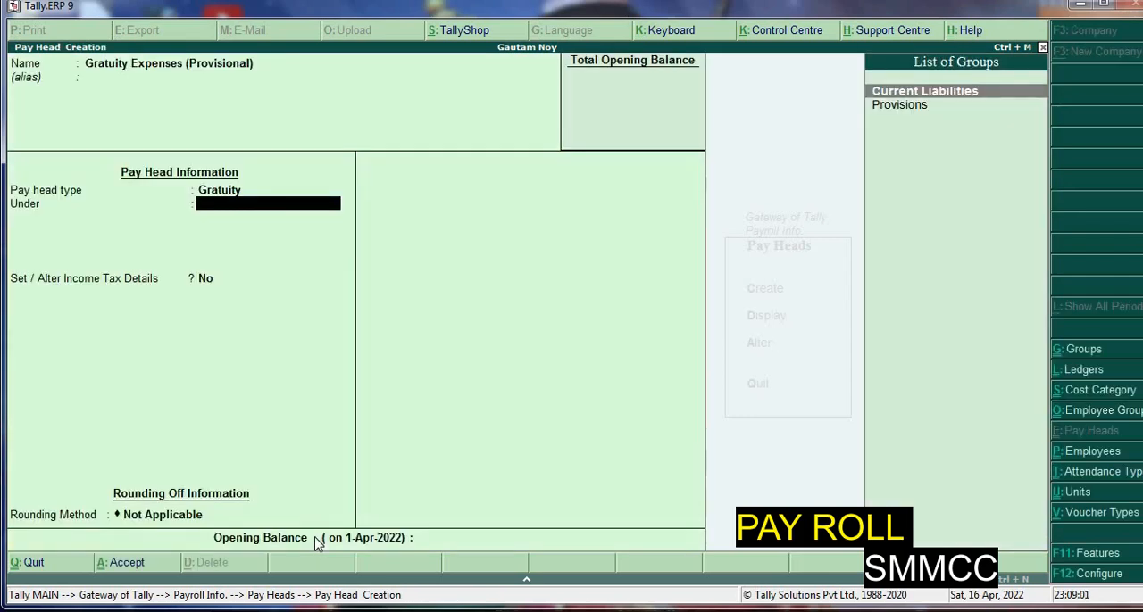
# Place the gratuity pay head under Current Liabilities with Normal Rounding to a limit of 1, and save it without an opening balance
pyautogui.press('Return')
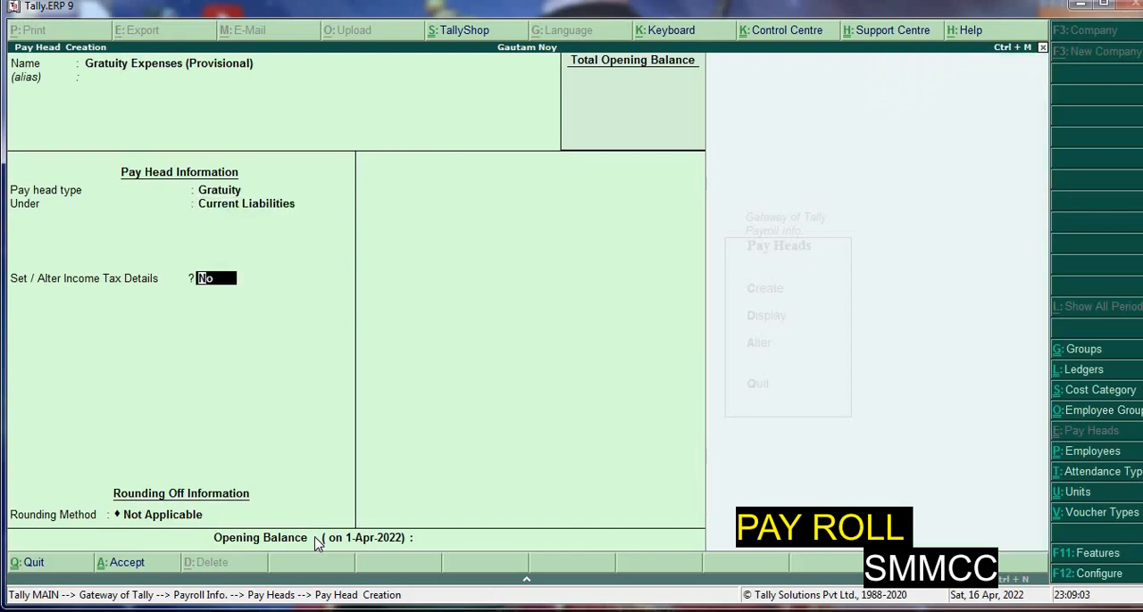
pyautogui.press('Return')
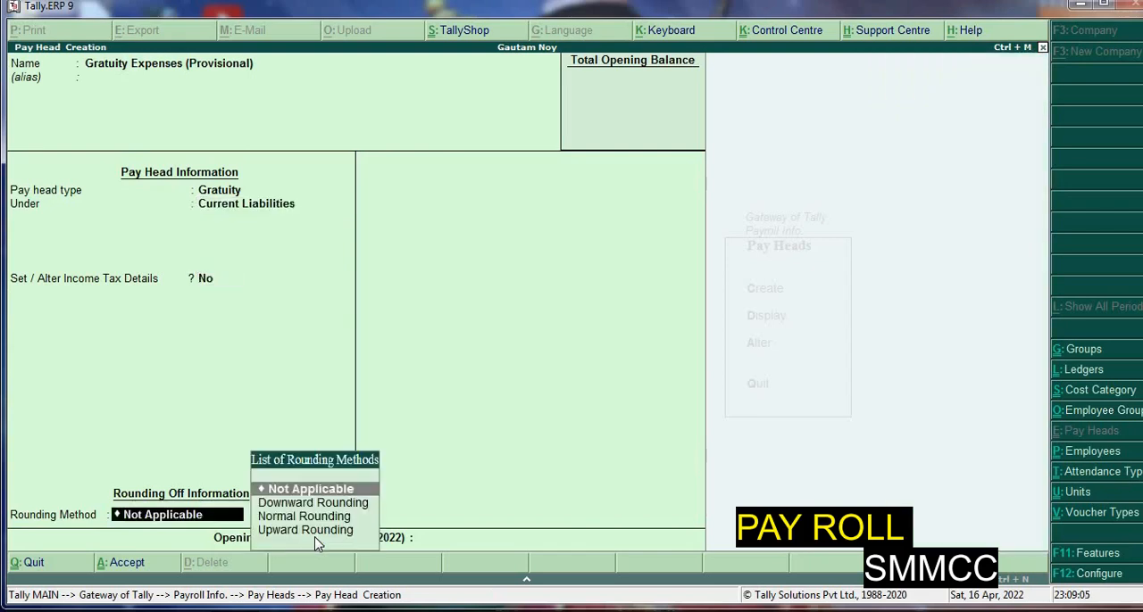
pyautogui.press('Down')
pyautogui.press('Down')
pyautogui.press('Return')
pyautogui.write('1')
pyautogui.press('Return')
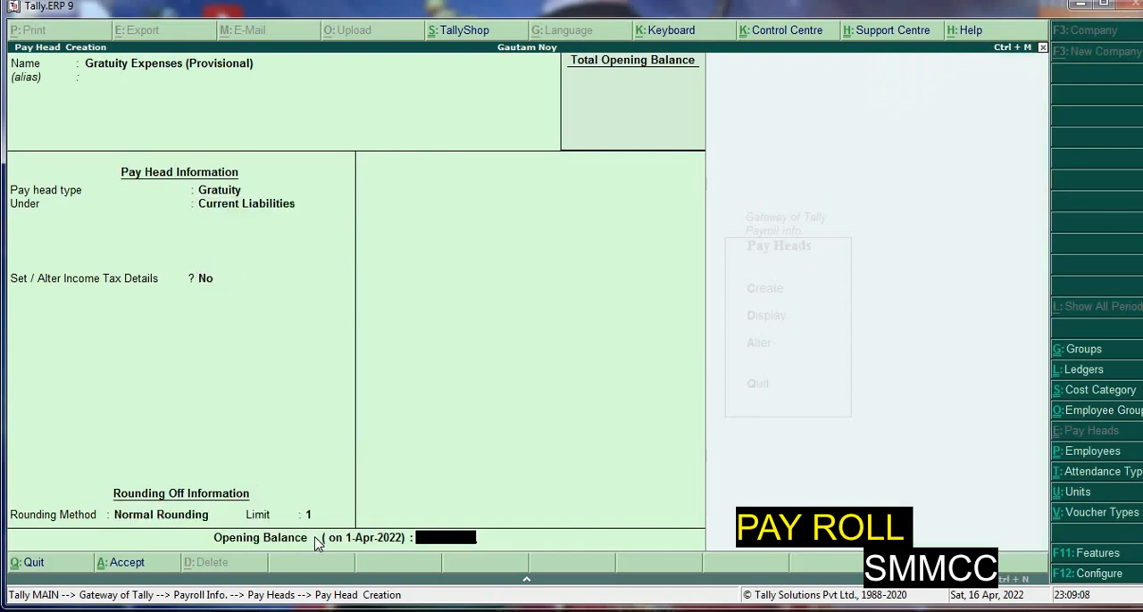
pyautogui.press('Return')
pyautogui.press('Return')
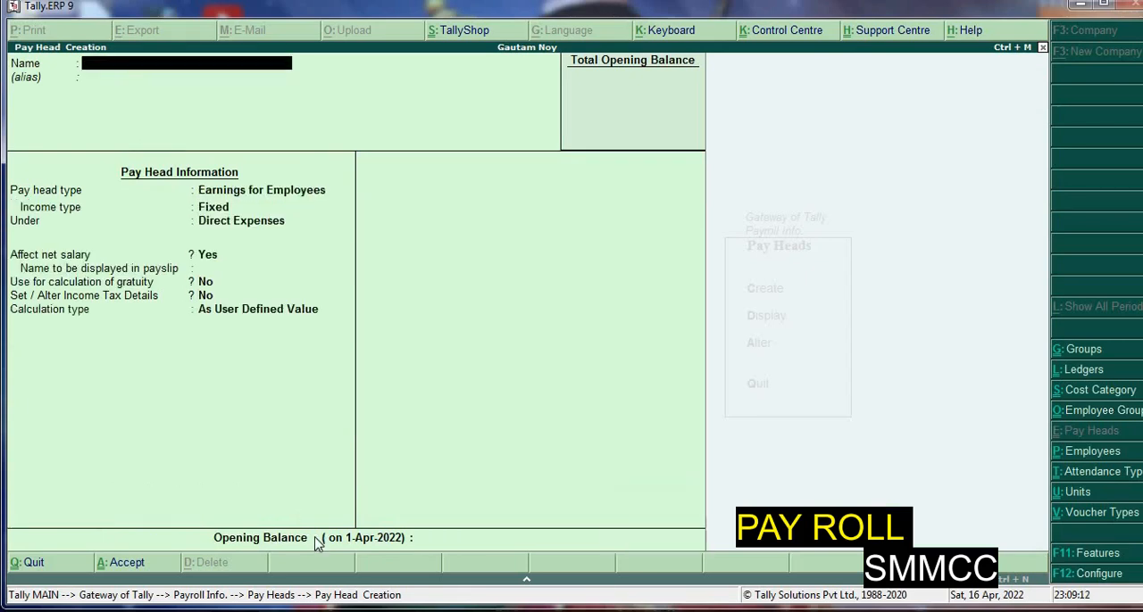
# Leave pay head creation and open the salary details definition for the employee in the Adminstrator group
pyautogui.press('Escape')
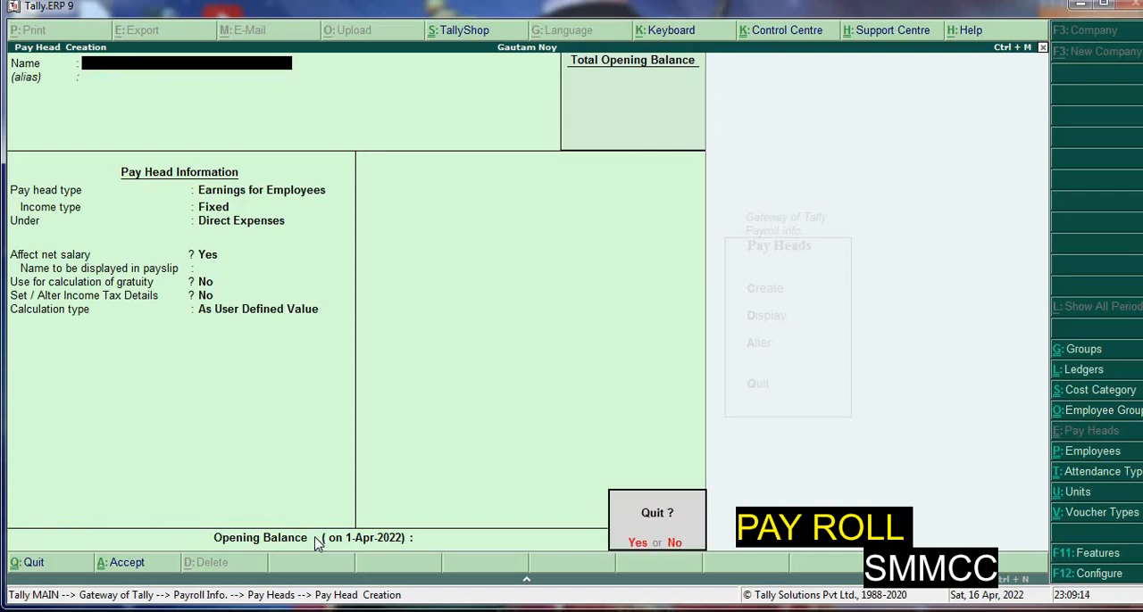
pyautogui.press('Return')
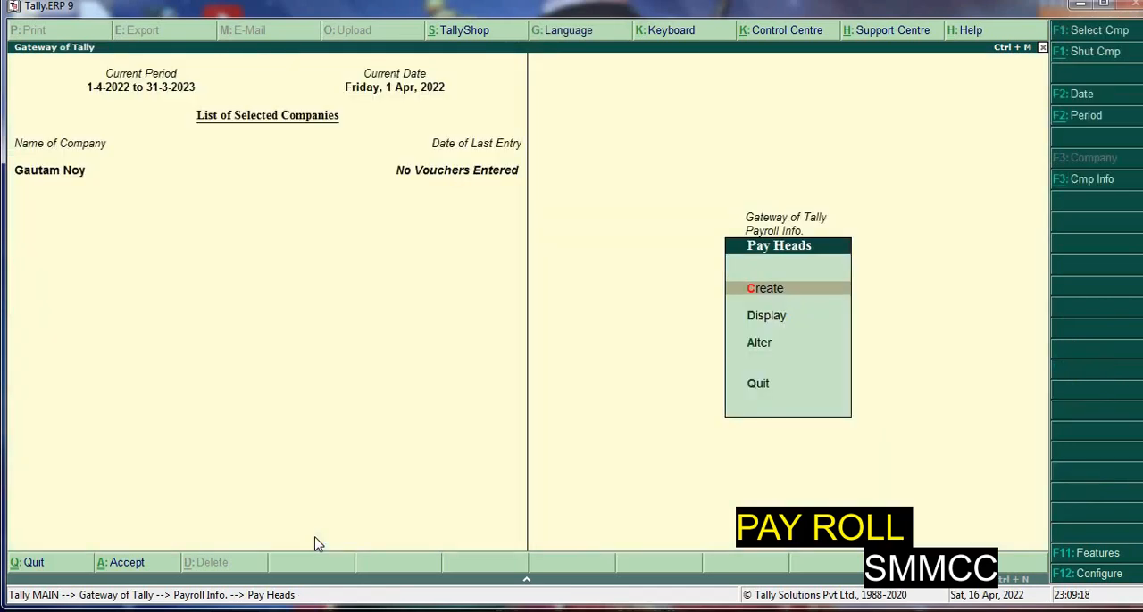
pyautogui.press('Escape')
pyautogui.press('Down')
pyautogui.press('Return')
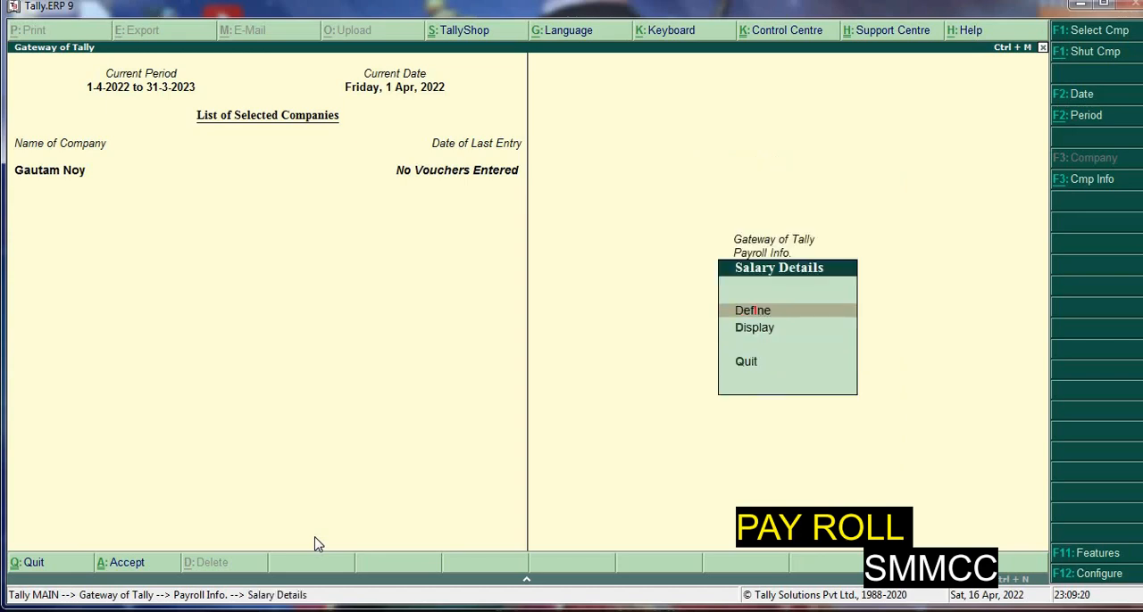
pyautogui.press('Return')
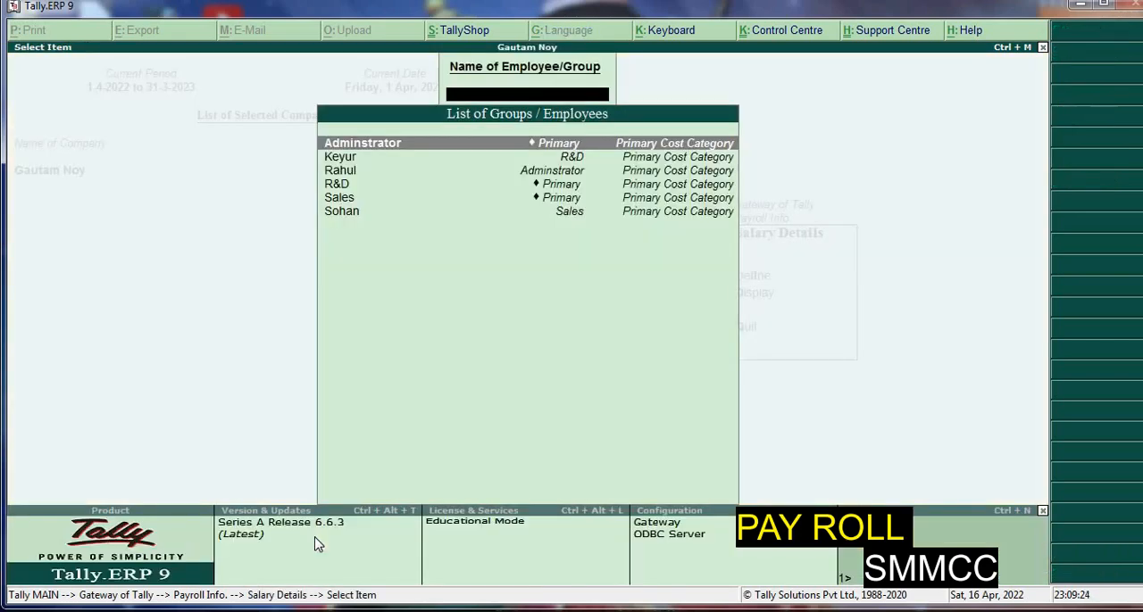
pyautogui.press('Down')
pyautogui.press('Down')
pyautogui.press('Down')
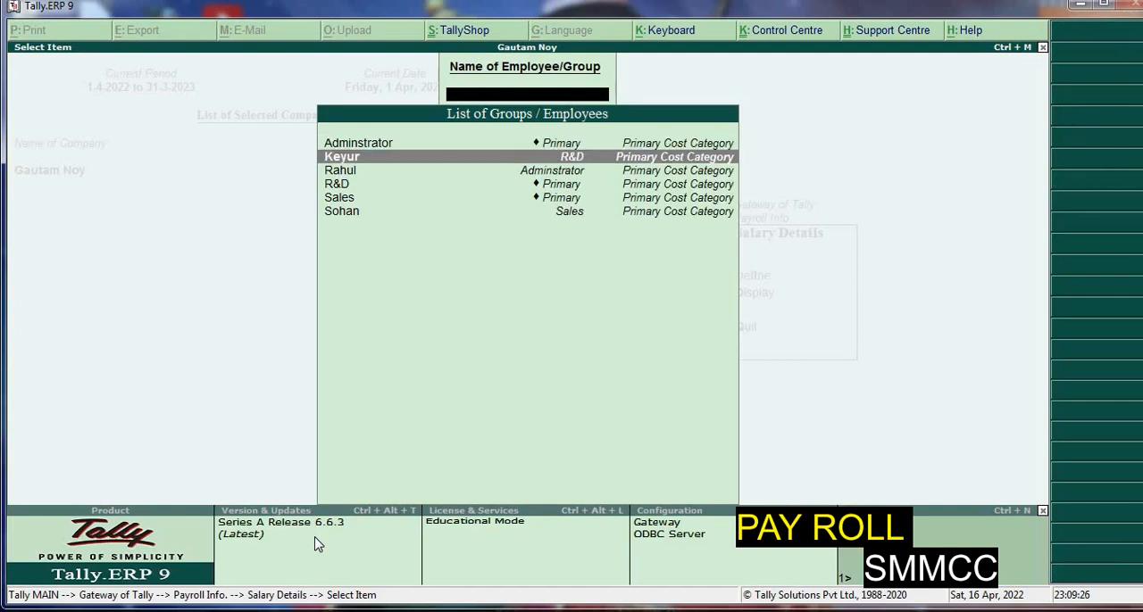
pyautogui.press('Up')
pyautogui.press('Return')
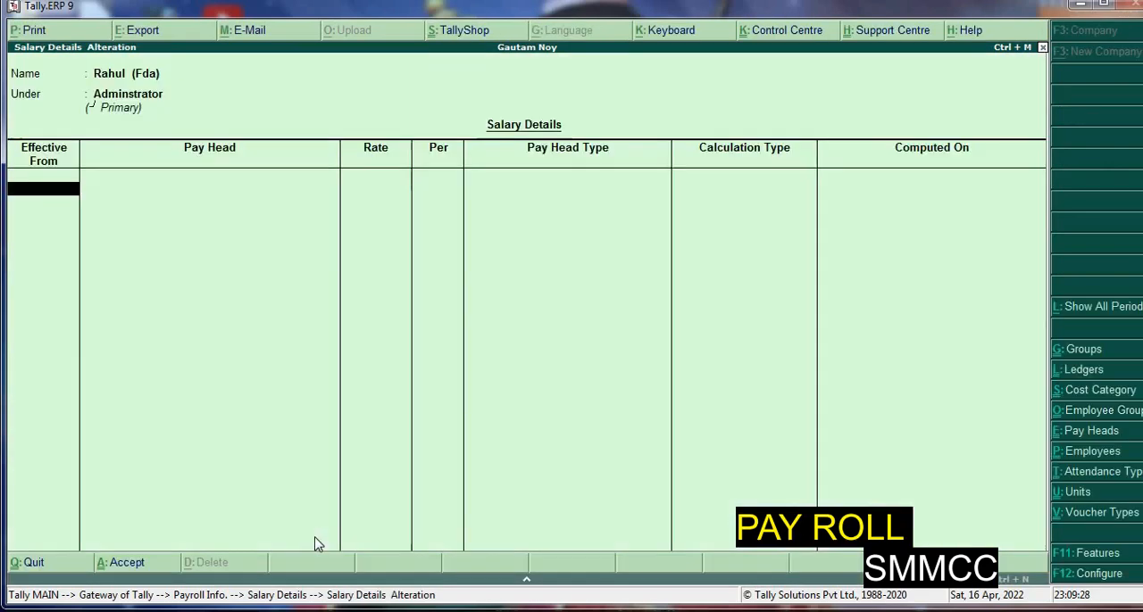
# Make the employee's salary details effective from 1-4-2022 and add Basic Pay at a rate of 10,000
pyautogui.press('Return')
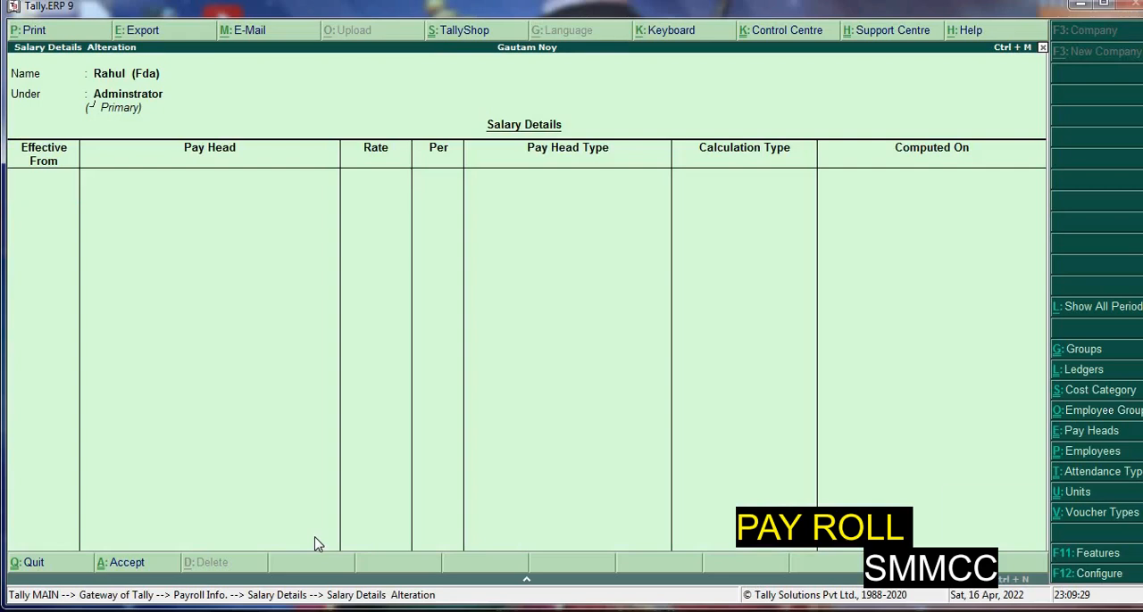
pyautogui.press('Escape')
pyautogui.write('1')
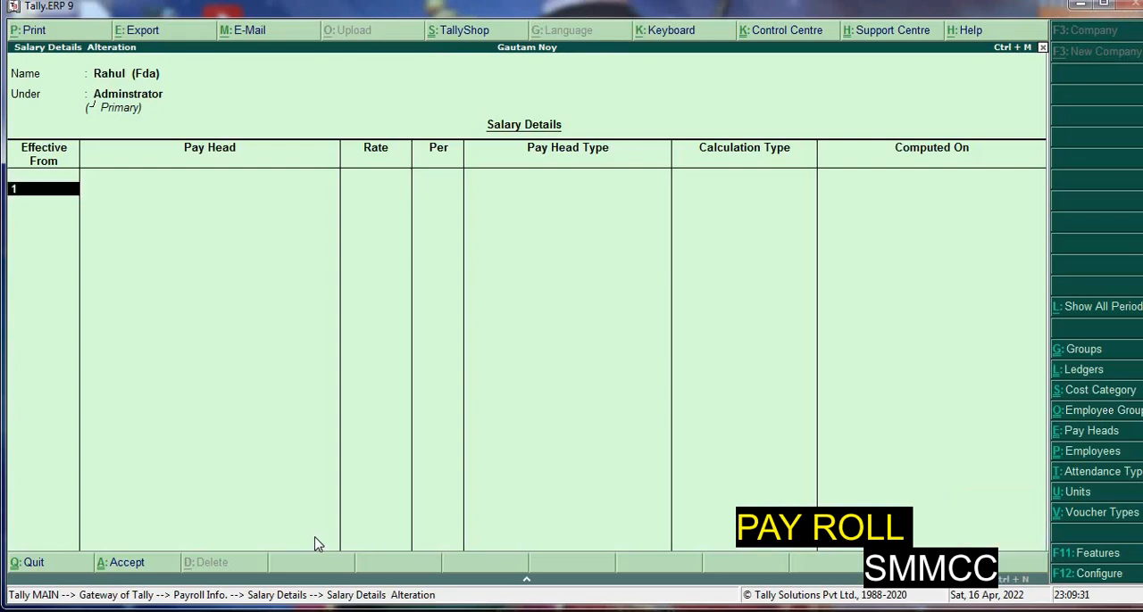
pyautogui.write('-4-2022')
pyautogui.press('Return')
pyautogui.press('Down')
pyautogui.press('Down')
pyautogui.press('Up')
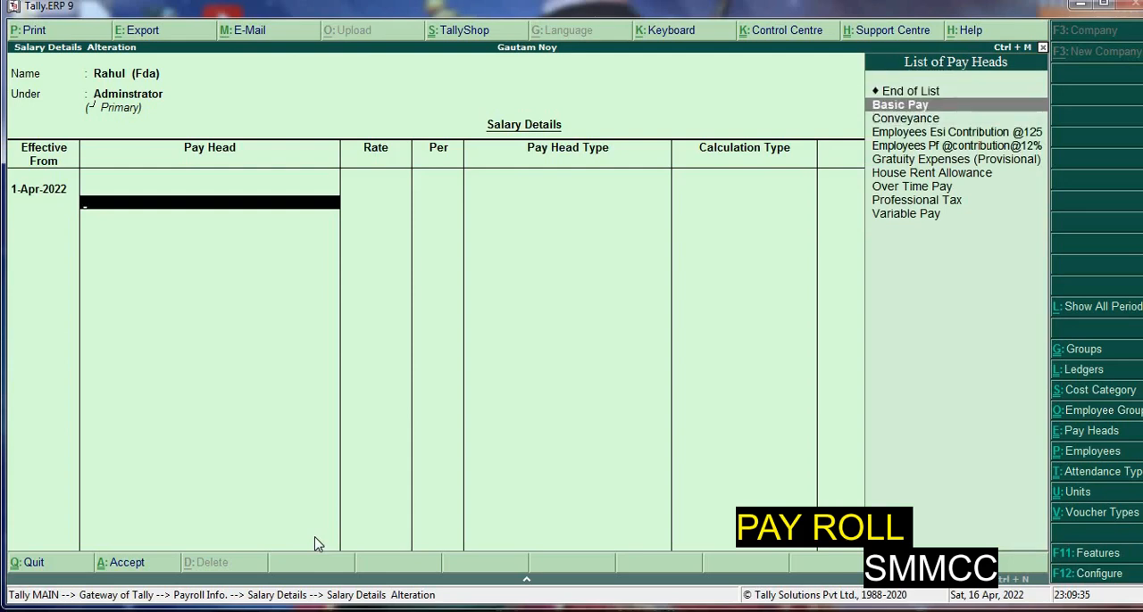
pyautogui.press('Return')
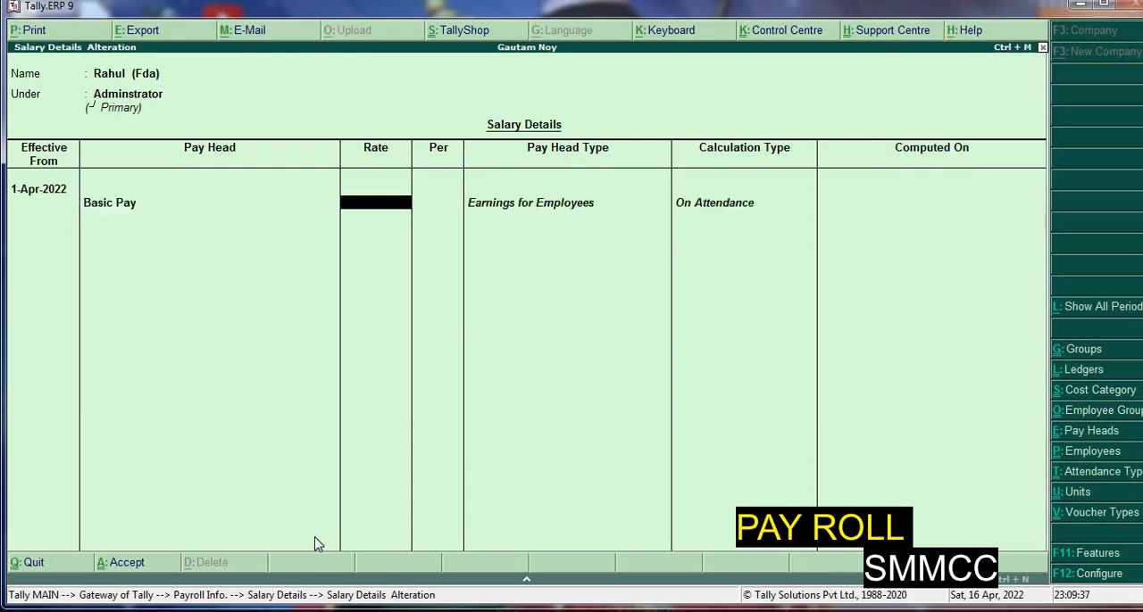
pyautogui.write('10000')
pyautogui.press('Return')
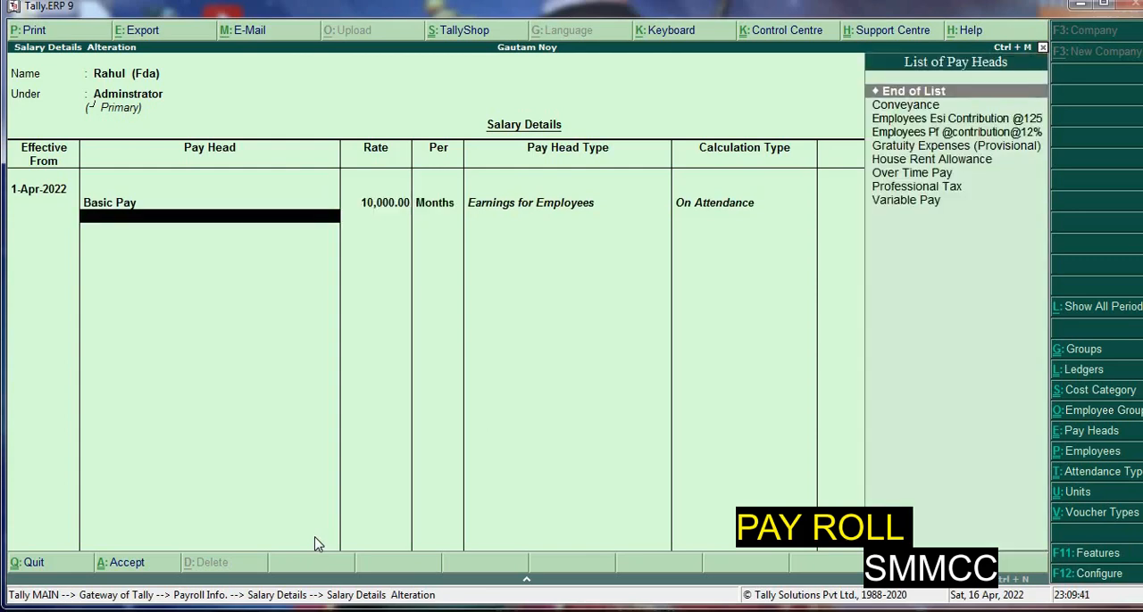
# Add House Rent Allowance and Conveyance to the salary details, leaving the Conveyance rate blank
pyautogui.press('Down')
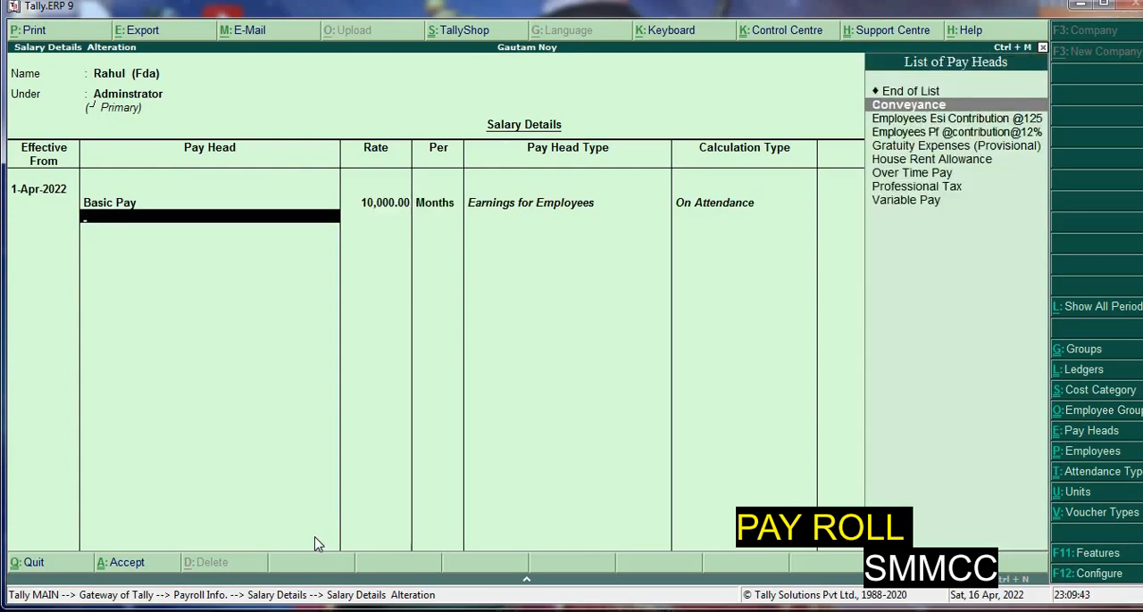
pyautogui.press('Down')
pyautogui.press('Down')
pyautogui.press('Down')
pyautogui.press('Down')
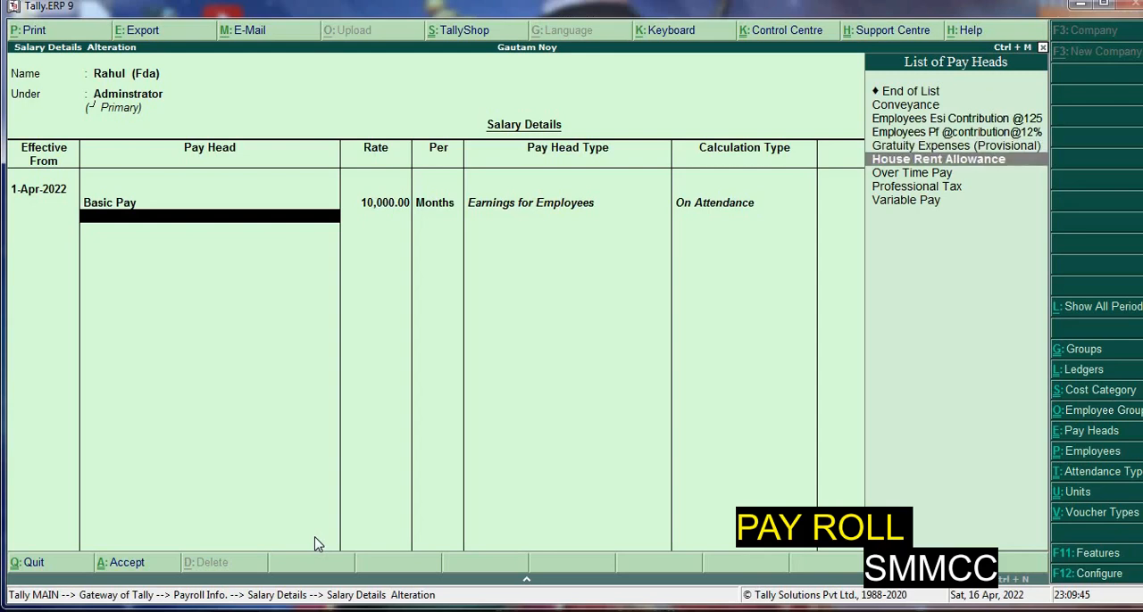
pyautogui.press('Return')
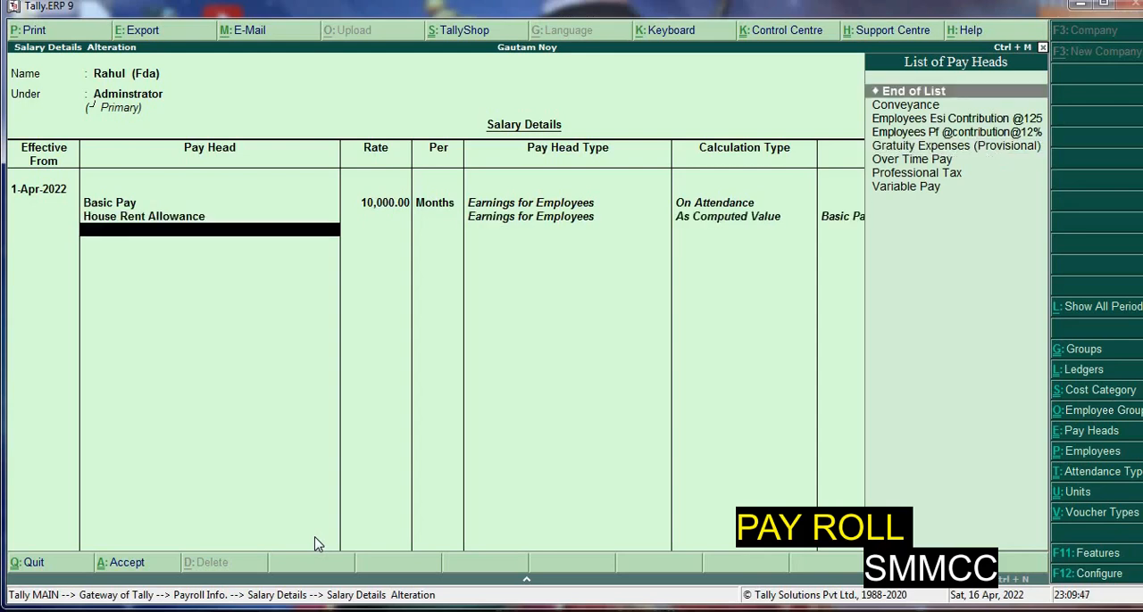
pyautogui.press('Down')
pyautogui.press('Return')
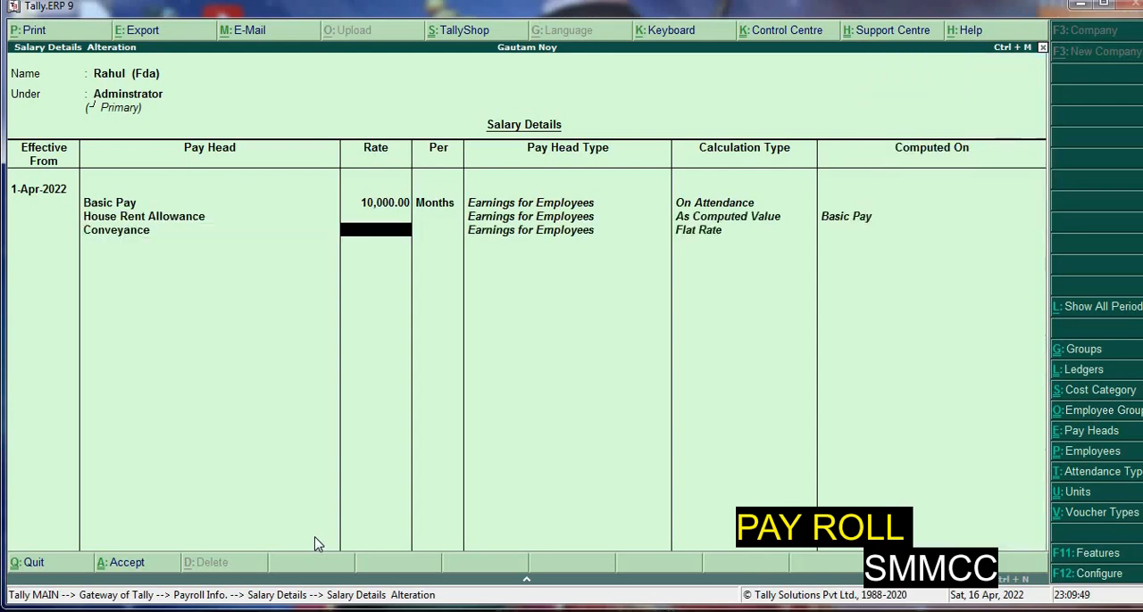
pyautogui.press('Return')
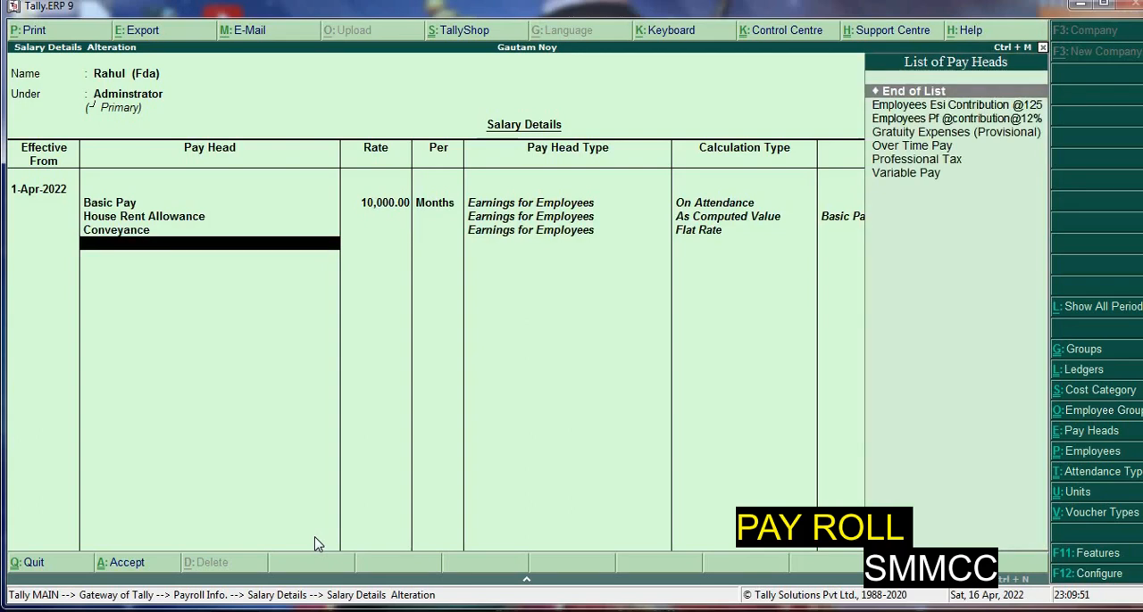
# Add Over Time Pay to the salary details and leave its rate blank
pyautogui.press('Down')
pyautogui.press('Down')
pyautogui.press('Down')
pyautogui.press('Down')
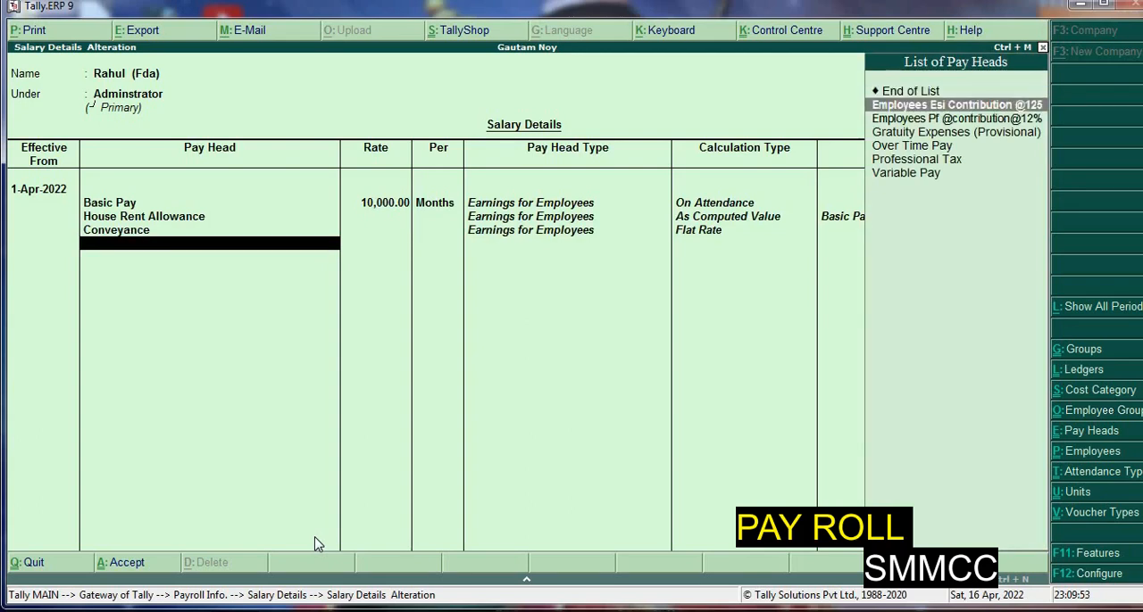
pyautogui.press('Return')
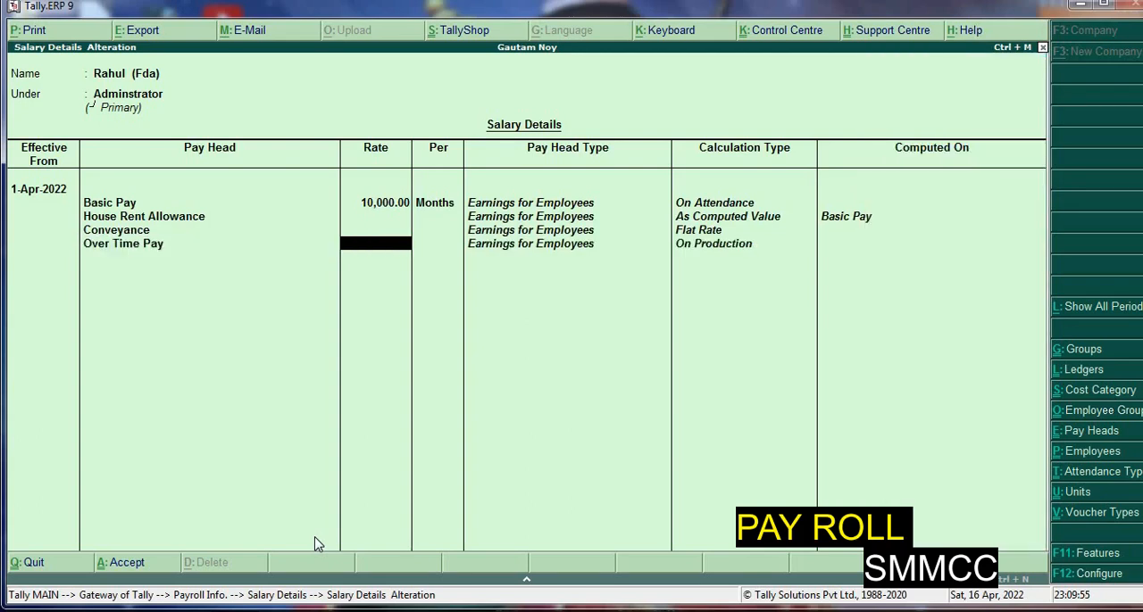
pyautogui.press('Return')
pyautogui.press('Down')
pyautogui.press('Return')
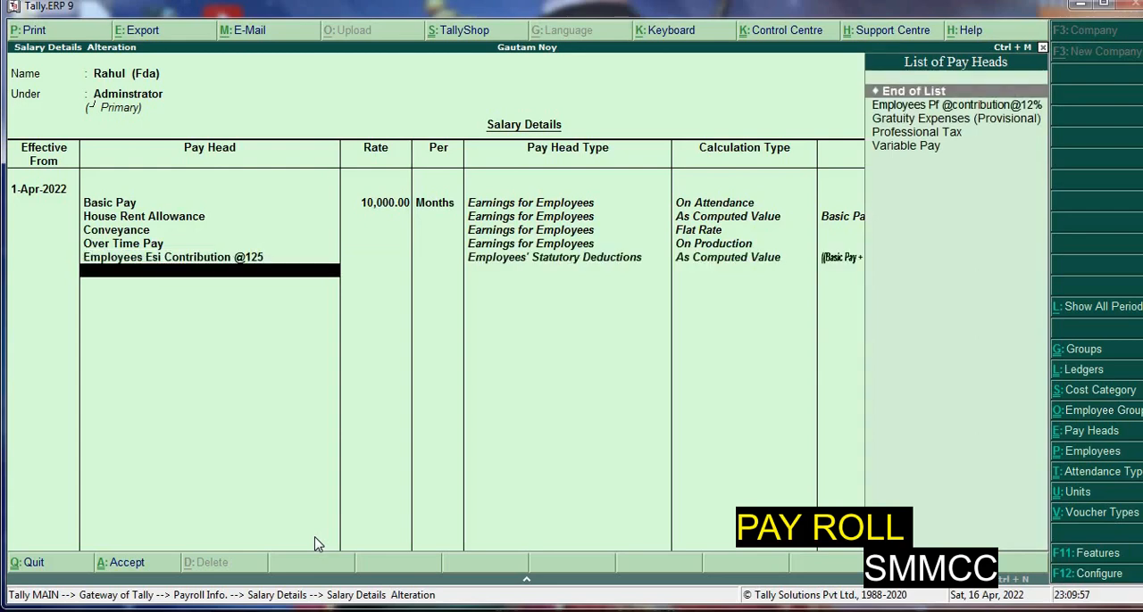
pyautogui.press('Down')
pyautogui.press('Down')
pyautogui.press('Up')
pyautogui.press('Return')
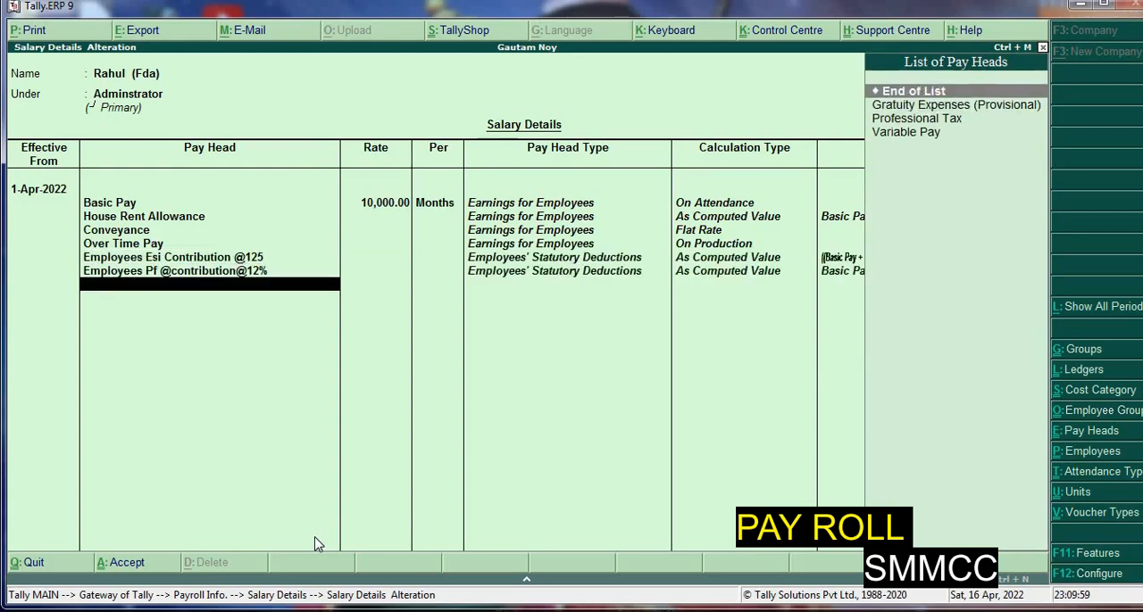
# Add Variable Pay and Professional Tax to the Adminstrator group employee's salary details
pyautogui.press('Down')
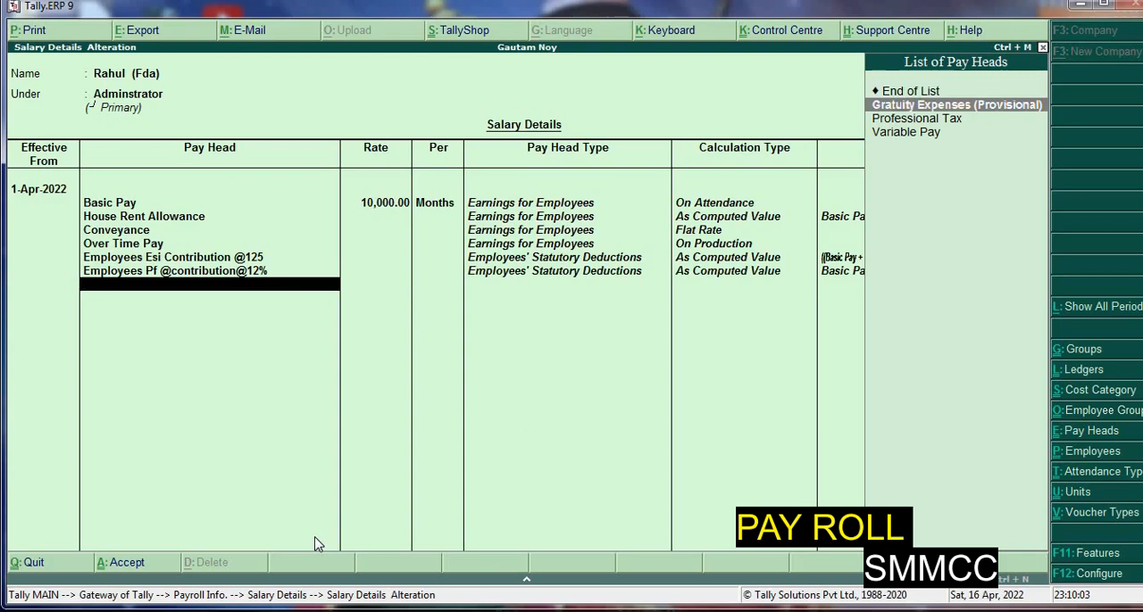
pyautogui.press('Down')
pyautogui.press('Down')
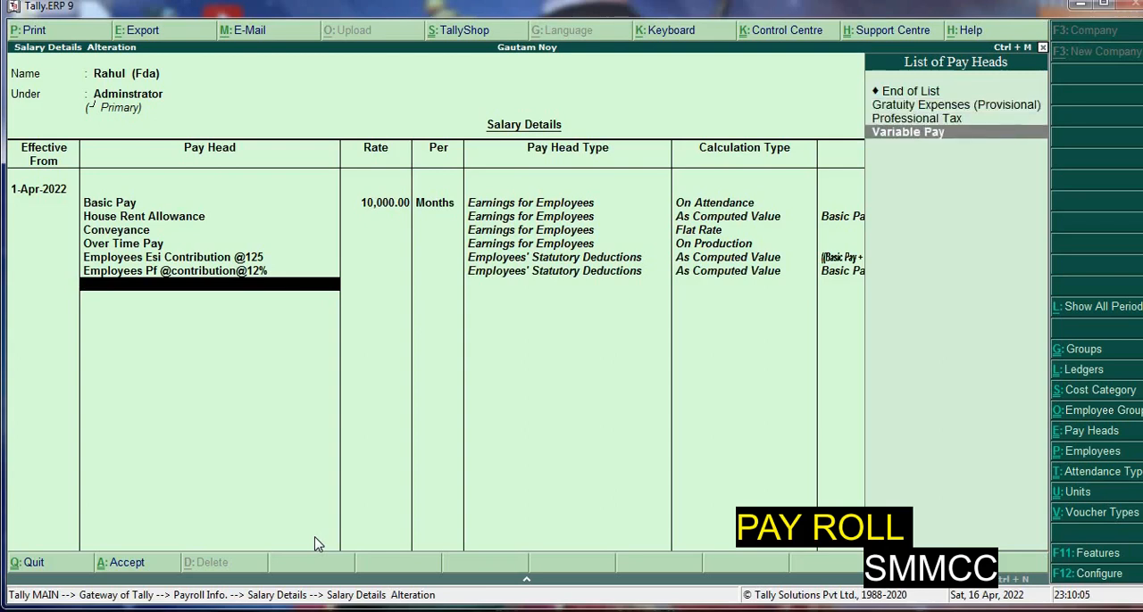
pyautogui.press('Return')
pyautogui.press('Down')
pyautogui.press('Down')
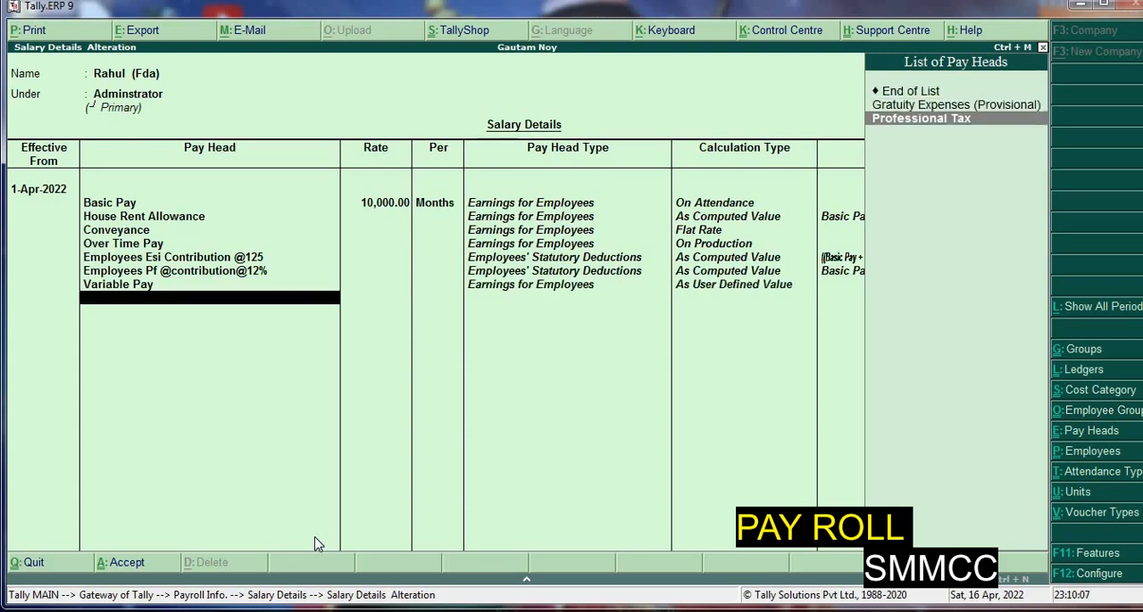
pyautogui.press('Return')
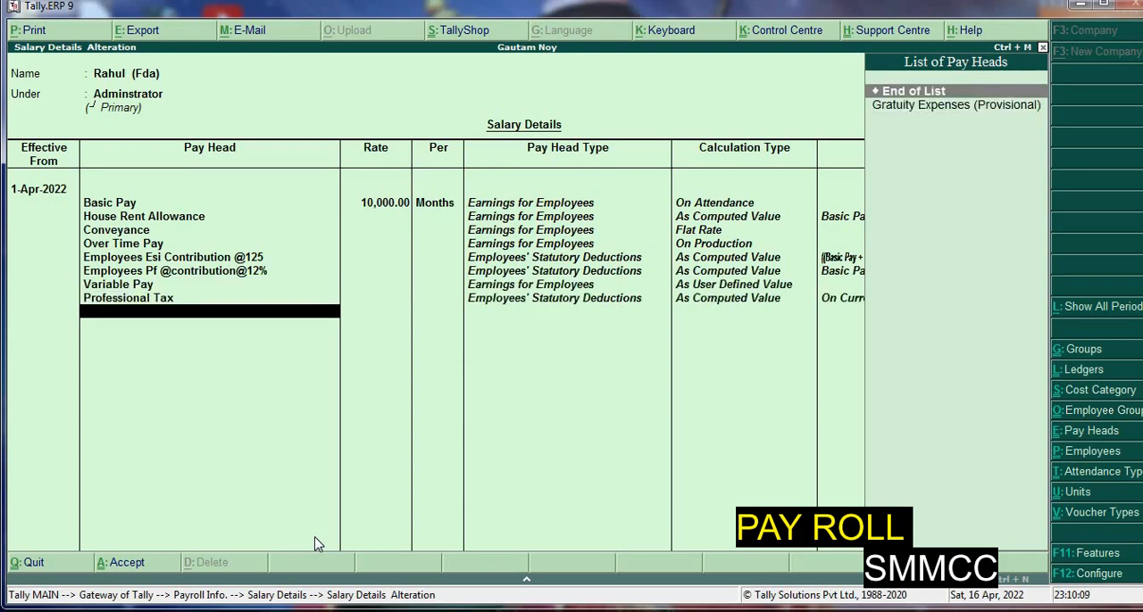
# Add Gratuity Expenses (Provisional) to the employee's pay heads, then end the list and save the salary details
pyautogui.press('Down')
pyautogui.press('Return')
pyautogui.press('Return')
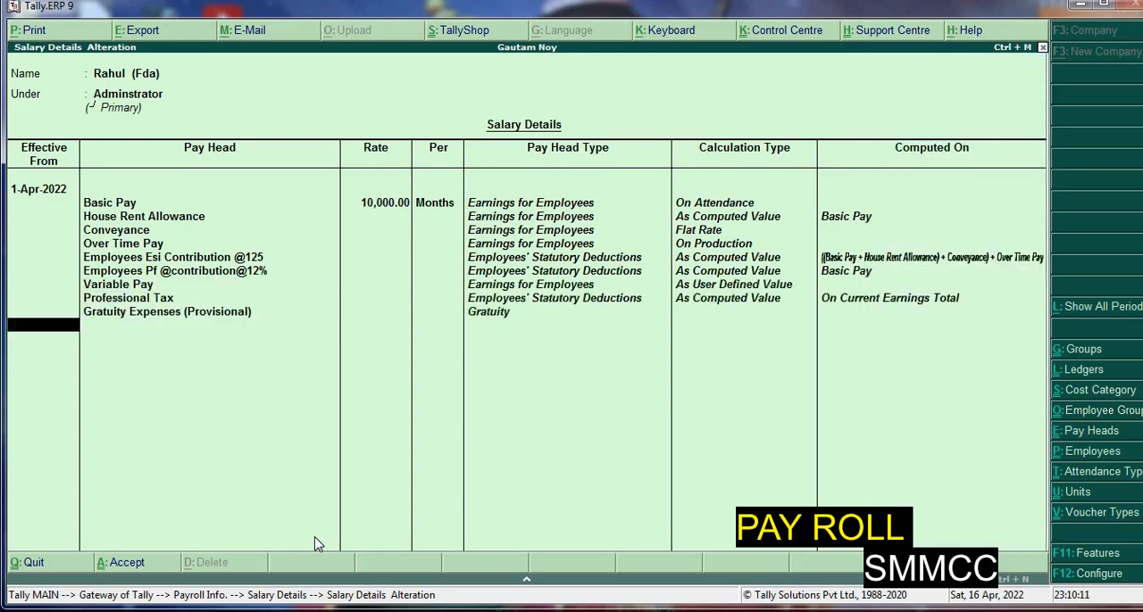
pyautogui.press('Return')
# Start salary details for the employee under R&D, effective from 1-4-2022, and add Basic Pay with a blank rate
pyautogui.press('Return')
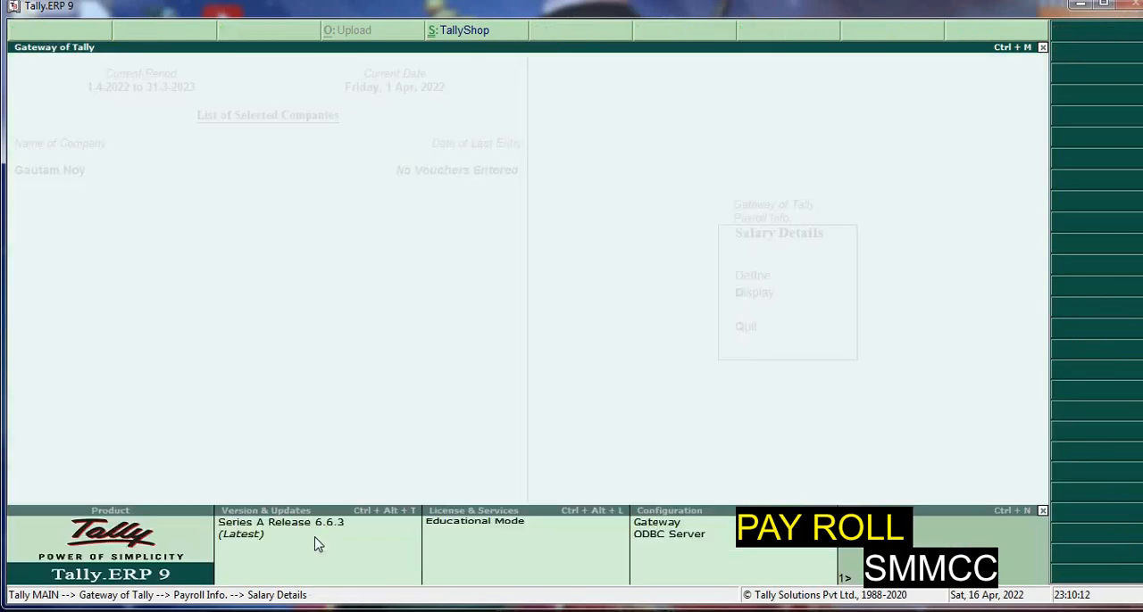
pyautogui.press('Up')
pyautogui.press('Return')
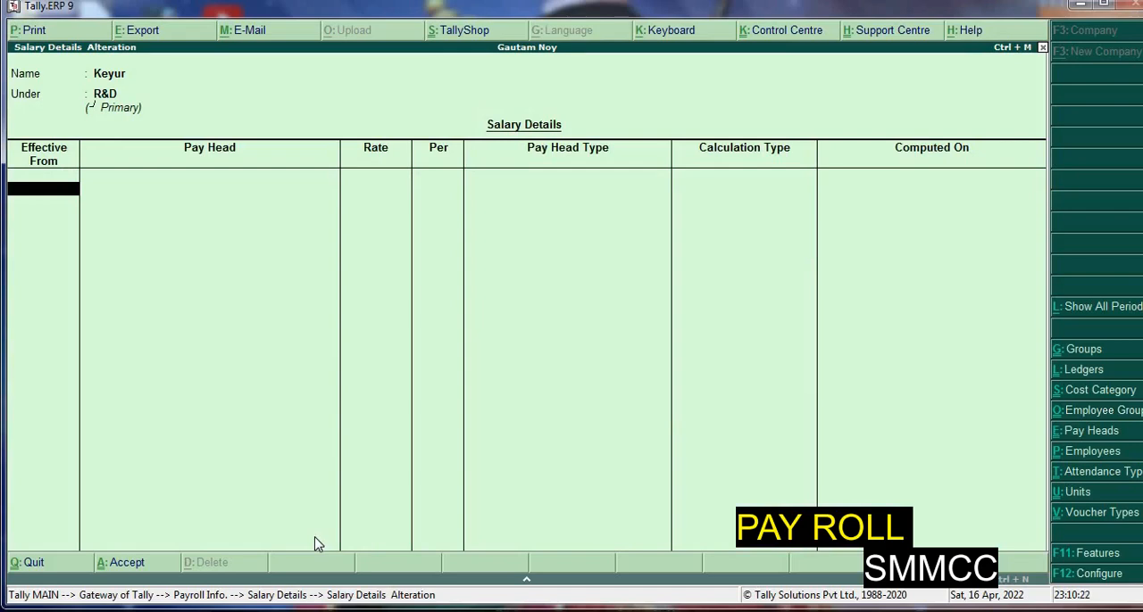
pyautogui.write('1-4-2022')
pyautogui.press('Return')
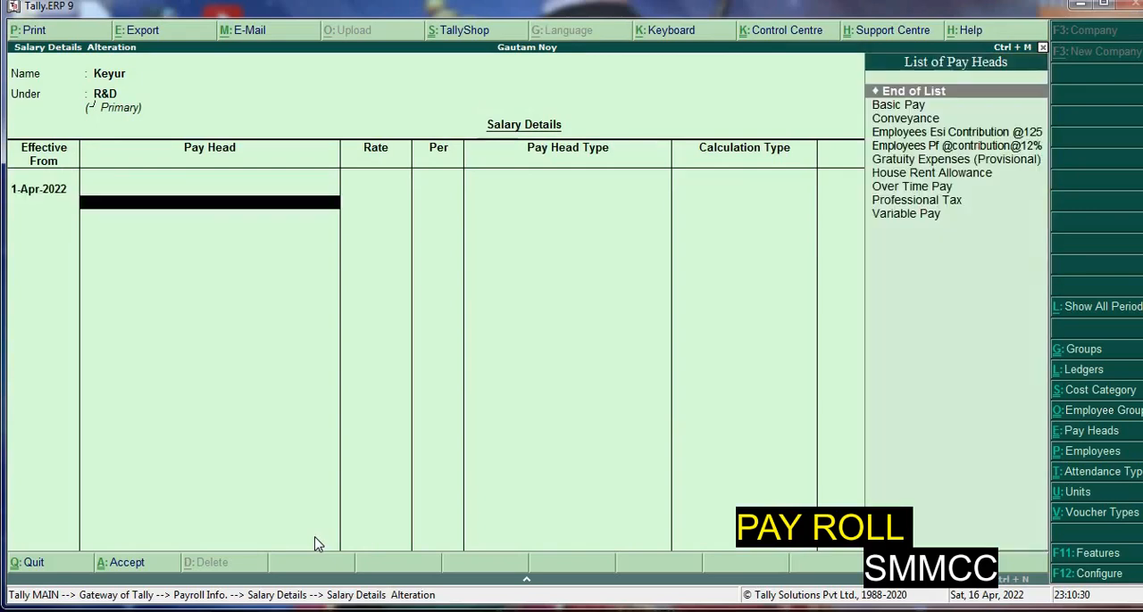
pyautogui.press('Down')
pyautogui.press('Return')
# Add Conveyance with a blank rate and House Rent Allowance to the R&D employee's salary details
pyautogui.press('Return')
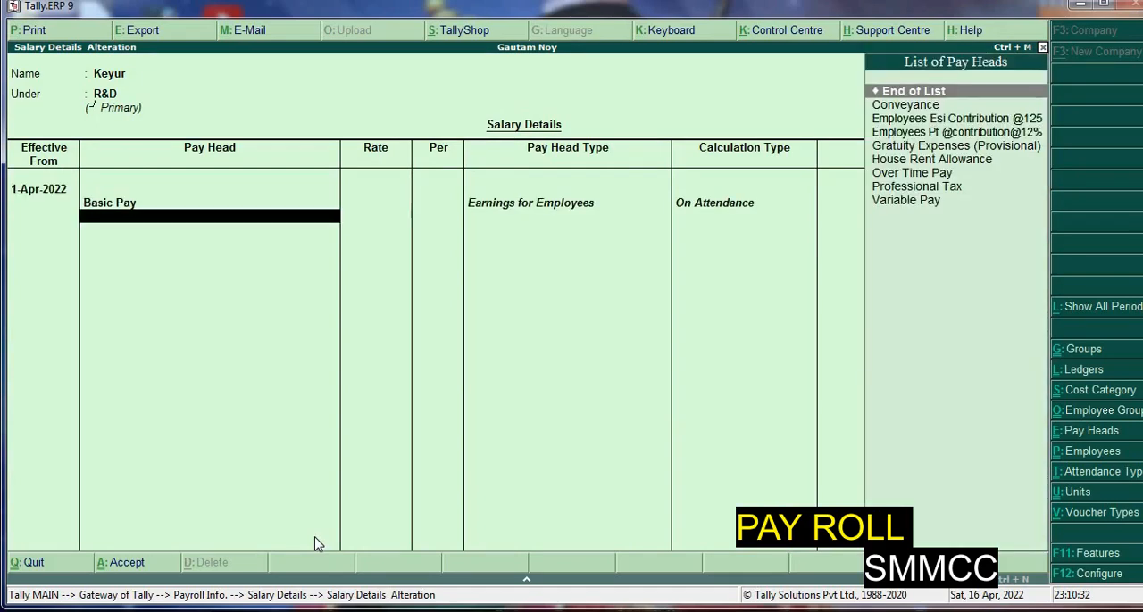
pyautogui.press('Down')
pyautogui.press('Return')
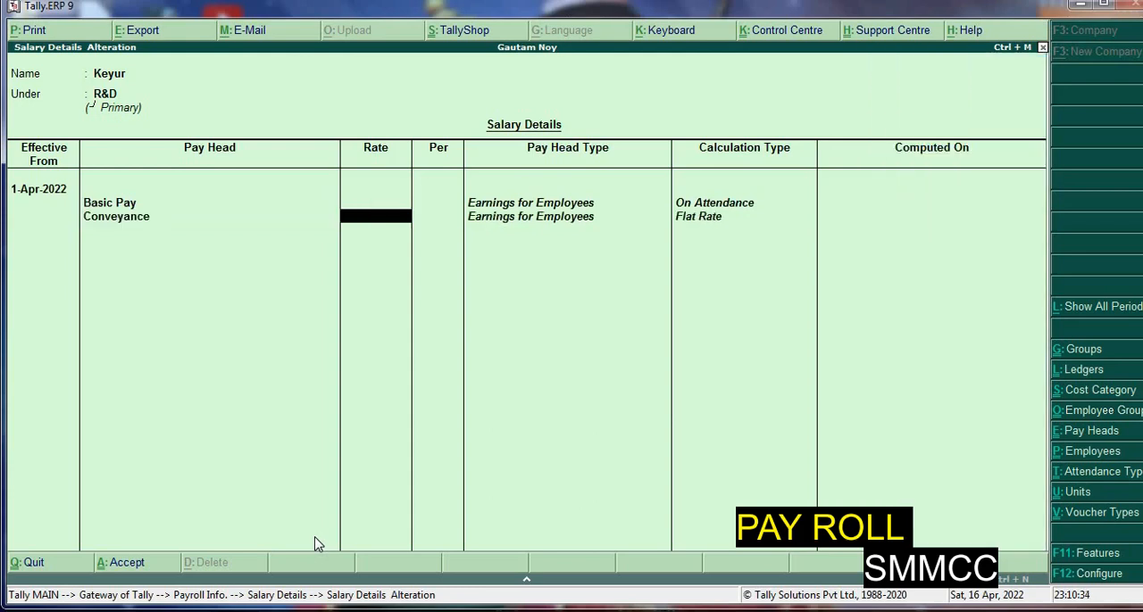
pyautogui.press('Return')
pyautogui.press('Down')
pyautogui.press('Down')
pyautogui.press('Down')
pyautogui.press('Down')
pyautogui.press('Down')
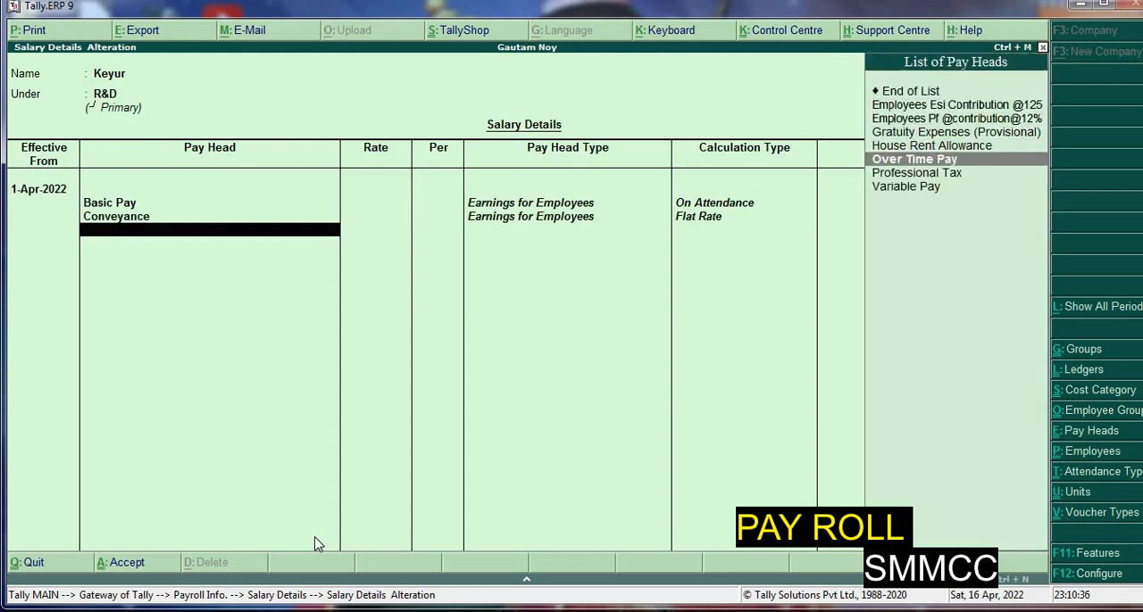
pyautogui.press('Up')
pyautogui.press('Return')
# Add Professional Tax and Variable Pay to the R&D employee's salary details
pyautogui.press('Down')
pyautogui.press('Down')
pyautogui.press('Down')
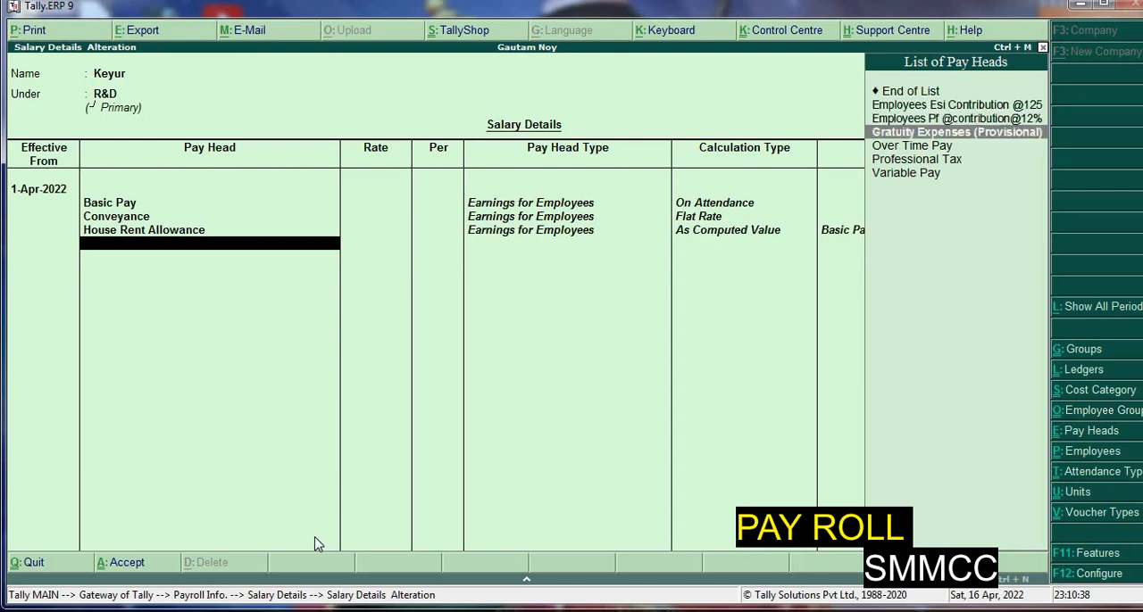
pyautogui.press('Down')
pyautogui.press('Down')
pyautogui.press('Return')
pyautogui.press('Down')
pyautogui.press('Down')
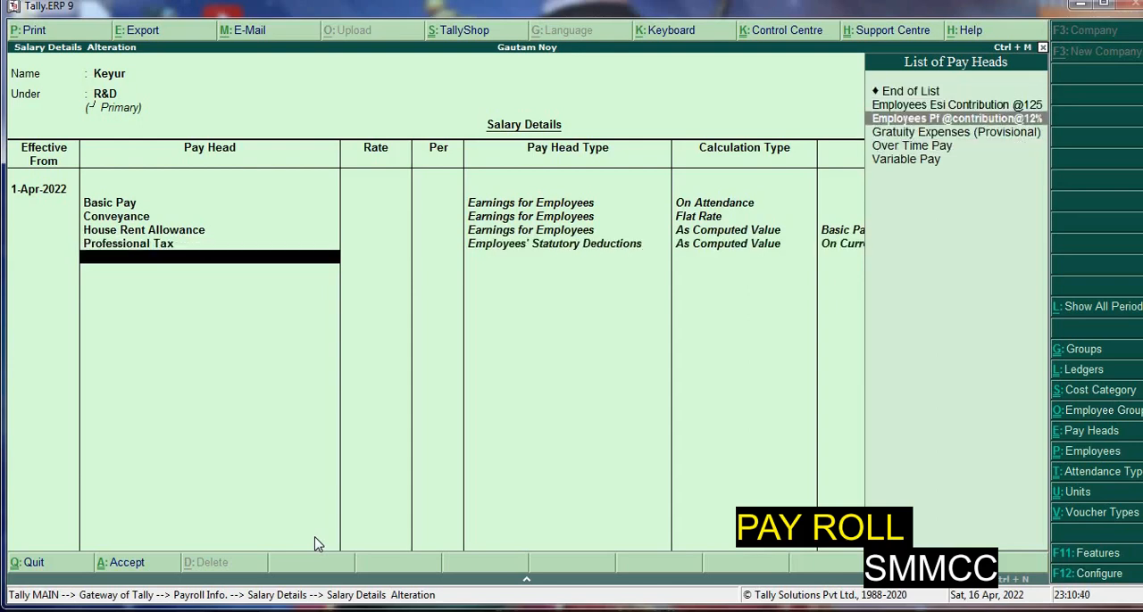
# Add Over Time Pay to the R&D employee's salary details, leaving its rate blank
pyautogui.press('Down')
pyautogui.press('Down')
pyautogui.press('Down')
pyautogui.press('Return')
pyautogui.press('Down')
pyautogui.press('Down')
pyautogui.press('Down')
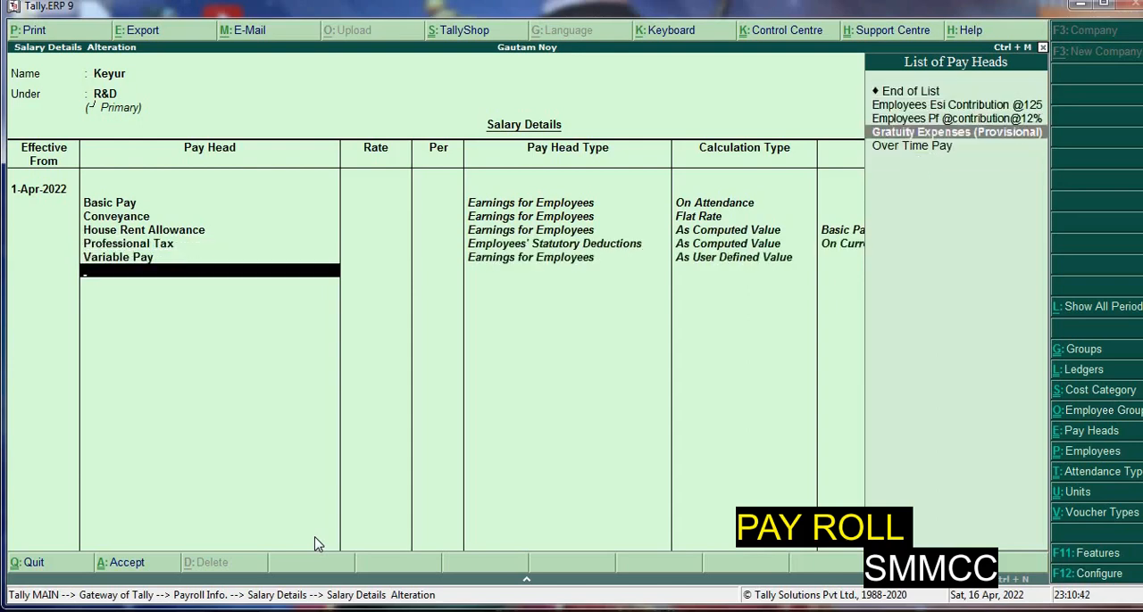
pyautogui.press('Down')
pyautogui.press('Return')
pyautogui.press('Return')
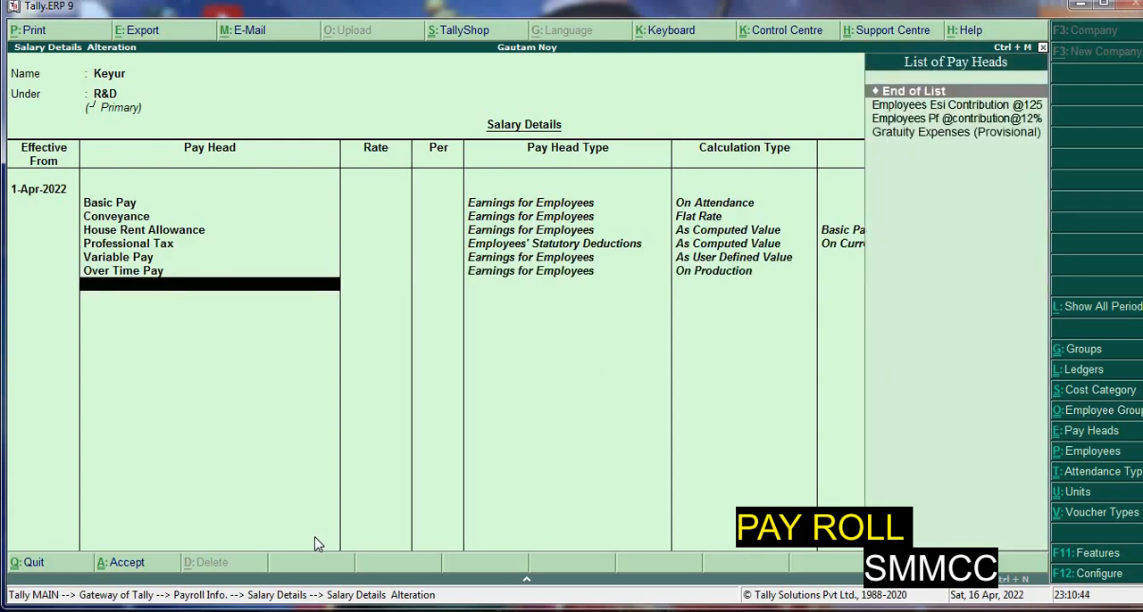
pyautogui.press('Down')
pyautogui.press('Return')
pyautogui.press('Down')
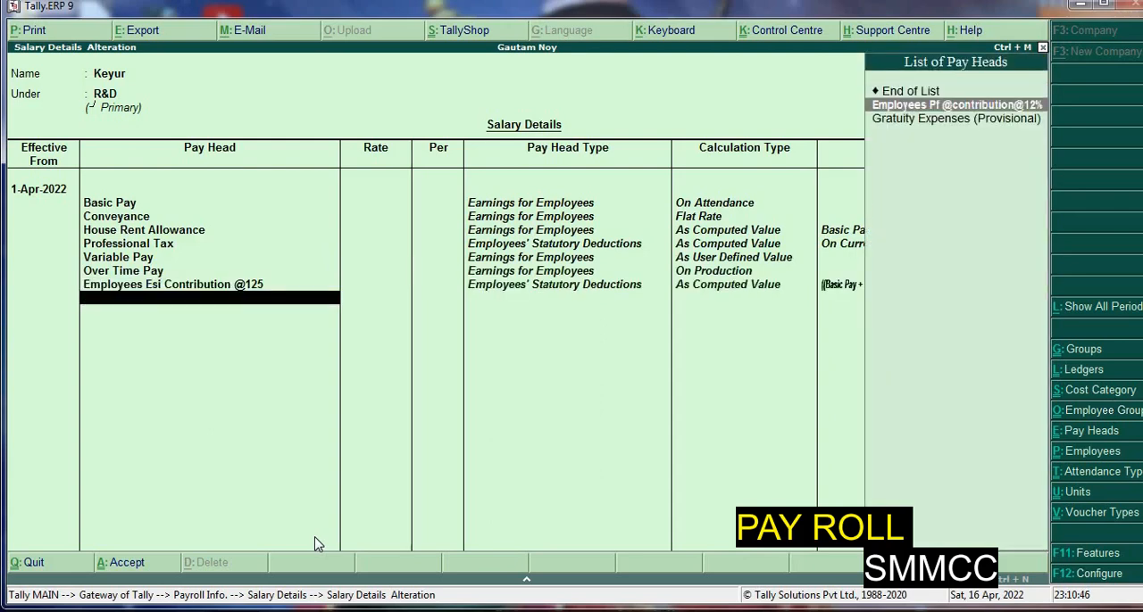
pyautogui.press('Return')
# Add Gratuity Expenses (Provisional) as the R&D employee's last pay head and save the salary details
pyautogui.press('Down')
pyautogui.press('Return')
pyautogui.press('Return')
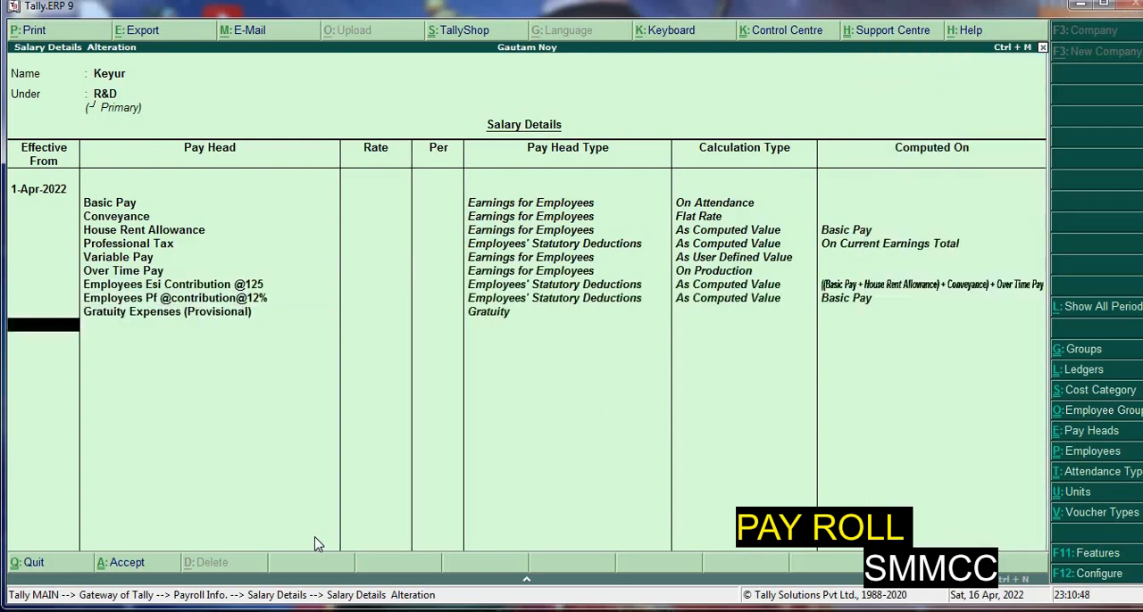
pyautogui.press('Return')
pyautogui.press('Return')
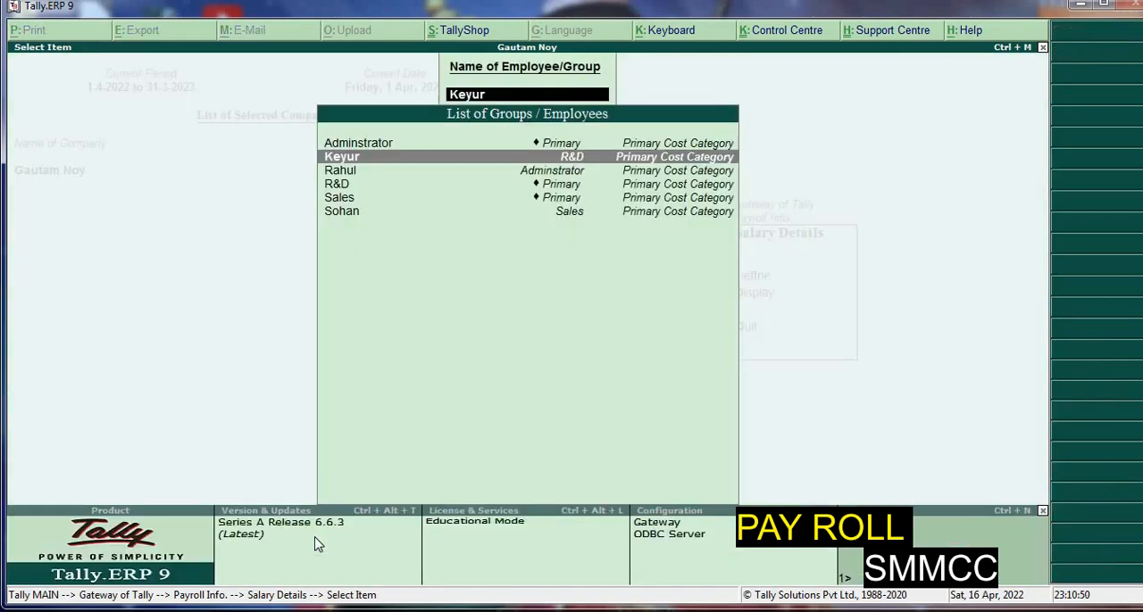
# Start salary details for the Sales group, effective from 1-4-2021, and add Basic Pay with a blank rate
pyautogui.press('Down')
pyautogui.press('Down')
pyautogui.press('Down')
pyautogui.press('Return')
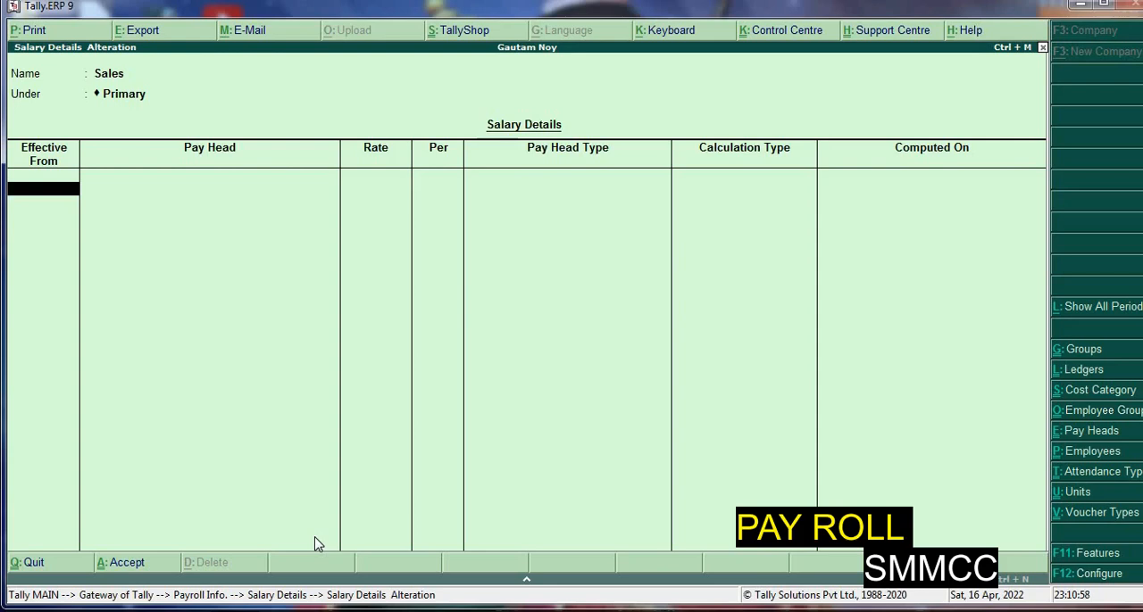
pyautogui.write('1-4-2021')
pyautogui.press('Return')
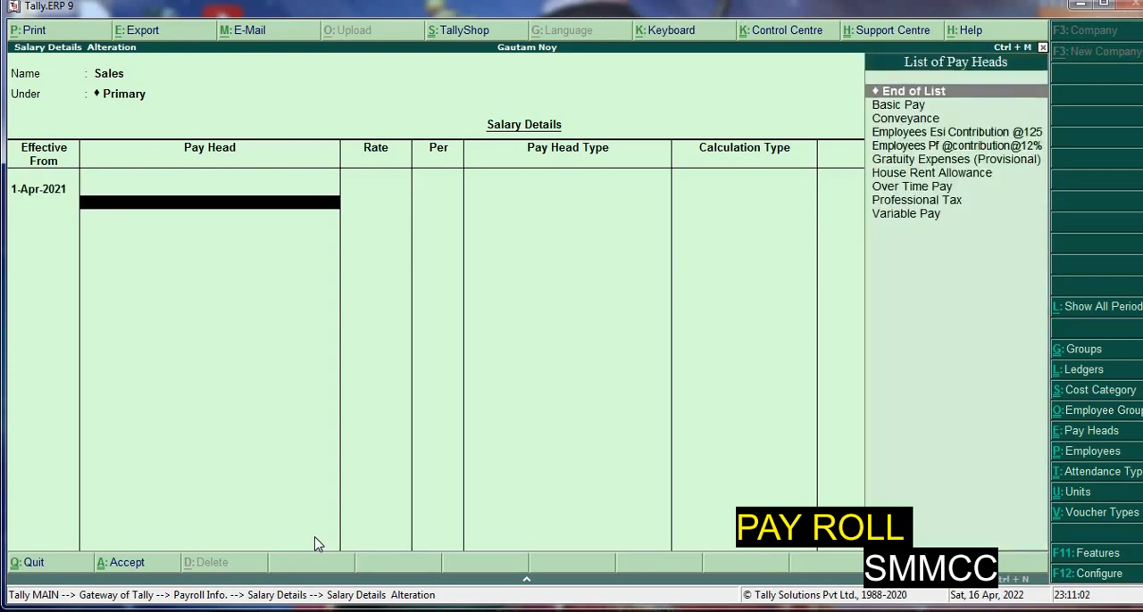
pyautogui.press('Down')
pyautogui.press('Return')
# Add Conveyance and Over Time Pay to the Sales group's salary details, leaving both rates blank
pyautogui.press('Return')
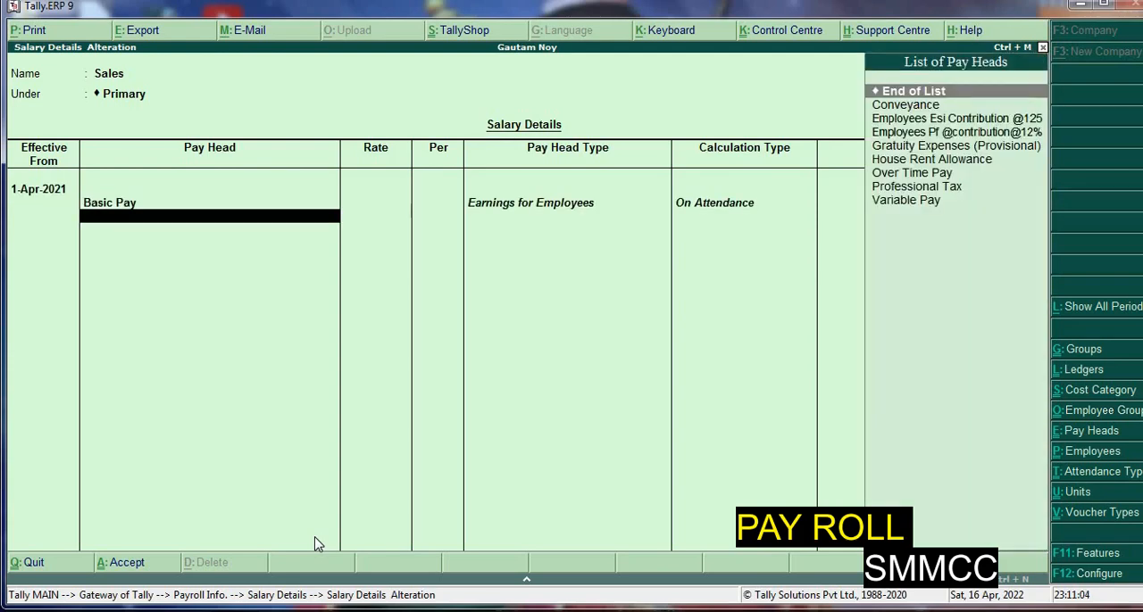
pyautogui.press('Down')
pyautogui.press('Return')
pyautogui.press('Return')
pyautogui.press('Down')
pyautogui.press('Down')
pyautogui.press('Down')
pyautogui.press('Down')
pyautogui.press('Down')
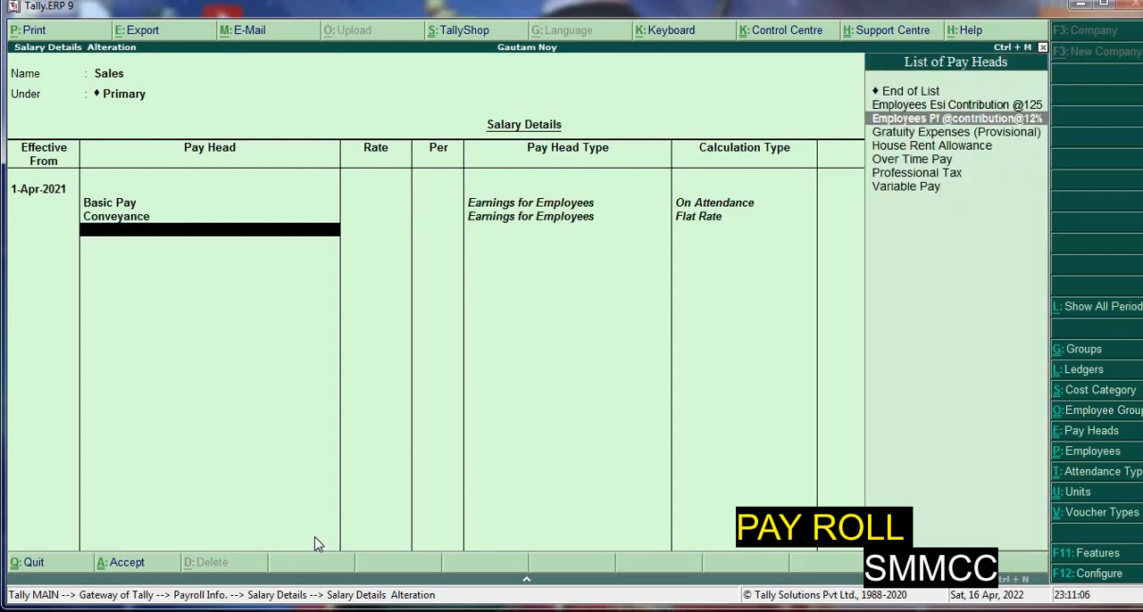
pyautogui.press('Return')
# Add House Rent Allowance and Variable Pay to the Sales group's salary details
pyautogui.press('Return')
pyautogui.press('Down')
pyautogui.press('Down')
pyautogui.press('Down')
pyautogui.press('Down')
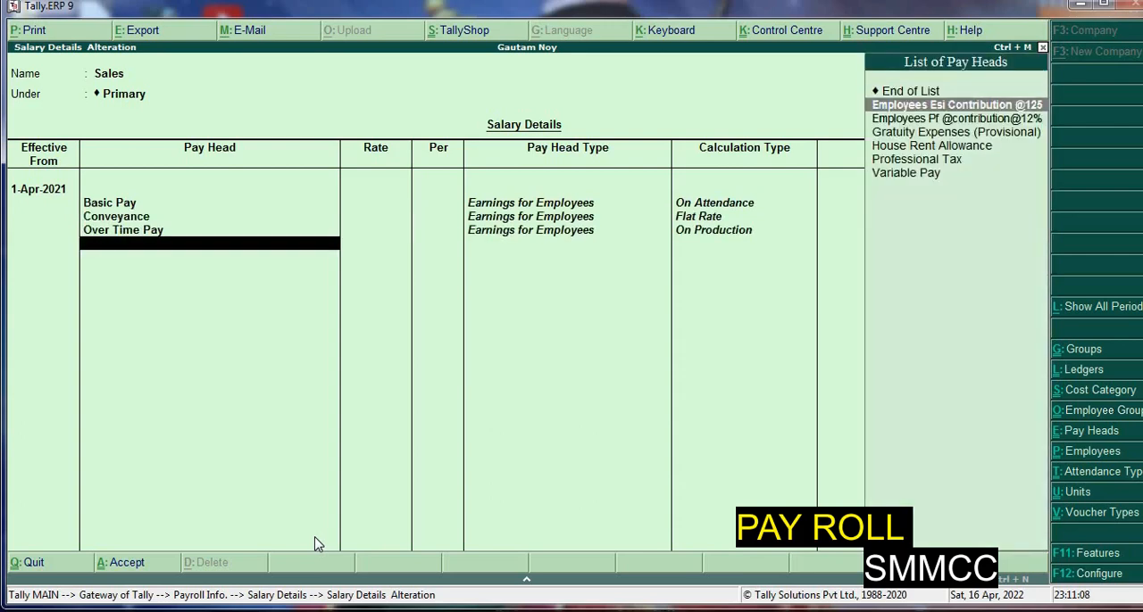
pyautogui.press('Return')
pyautogui.press('Down')
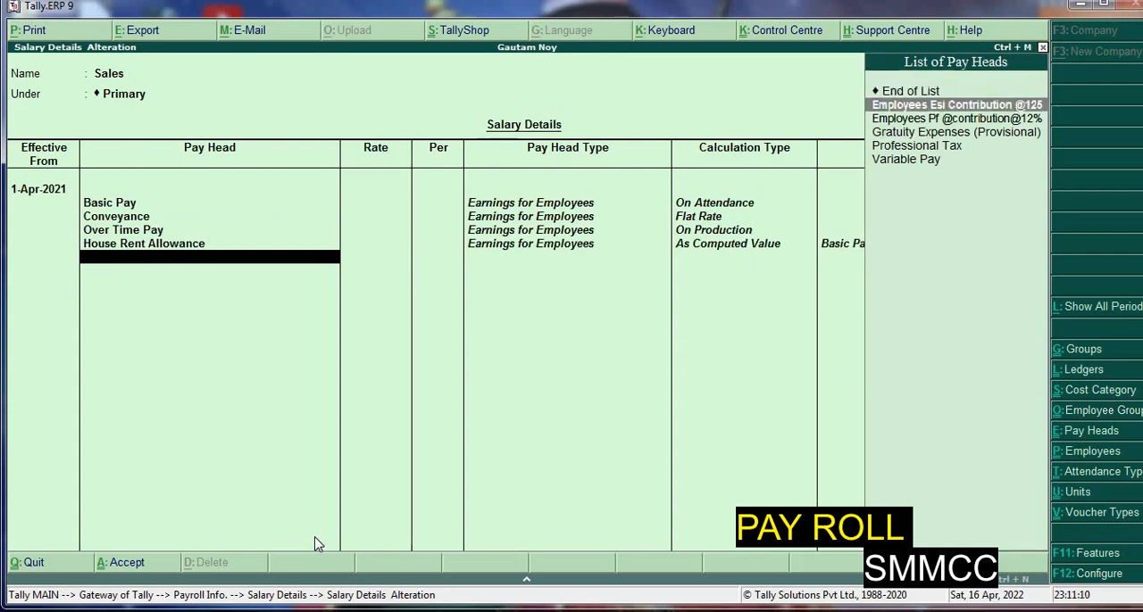
pyautogui.press('Down')
pyautogui.press('Down')
pyautogui.press('Down')
# Add Professional Tax and Gratuity Expenses (Provisional) to the Sales group's salary details
pyautogui.press('Down')
pyautogui.press('Return')
pyautogui.press('Down')
pyautogui.press('Down')
pyautogui.press('Down')
pyautogui.press('Down')
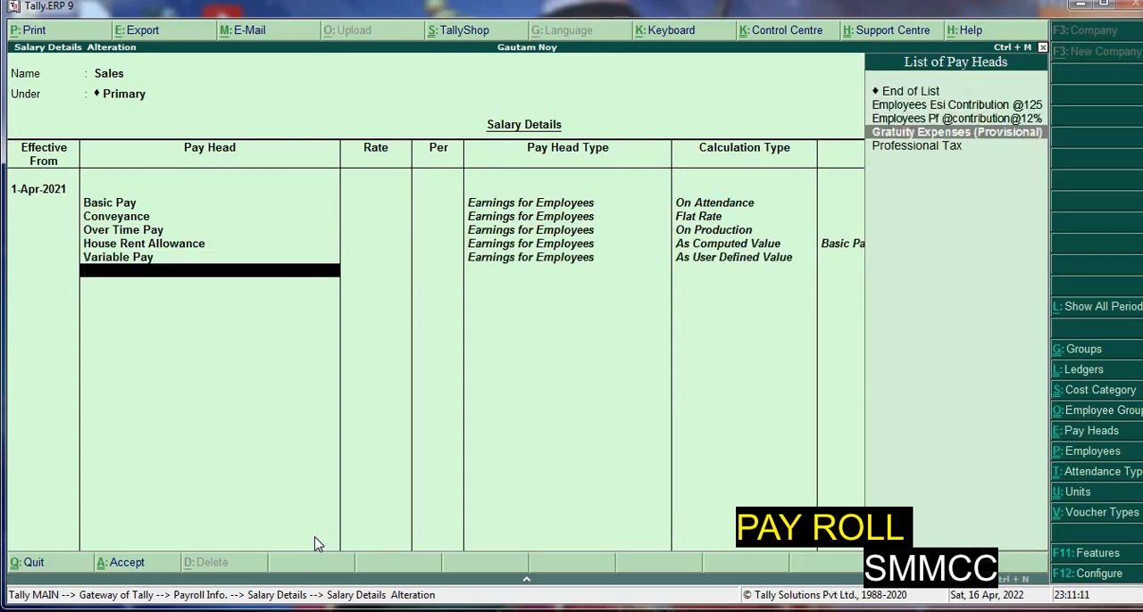
pyautogui.press('Return')
pyautogui.press('Down')
pyautogui.press('Down')
pyautogui.press('Down')
pyautogui.press('Return')
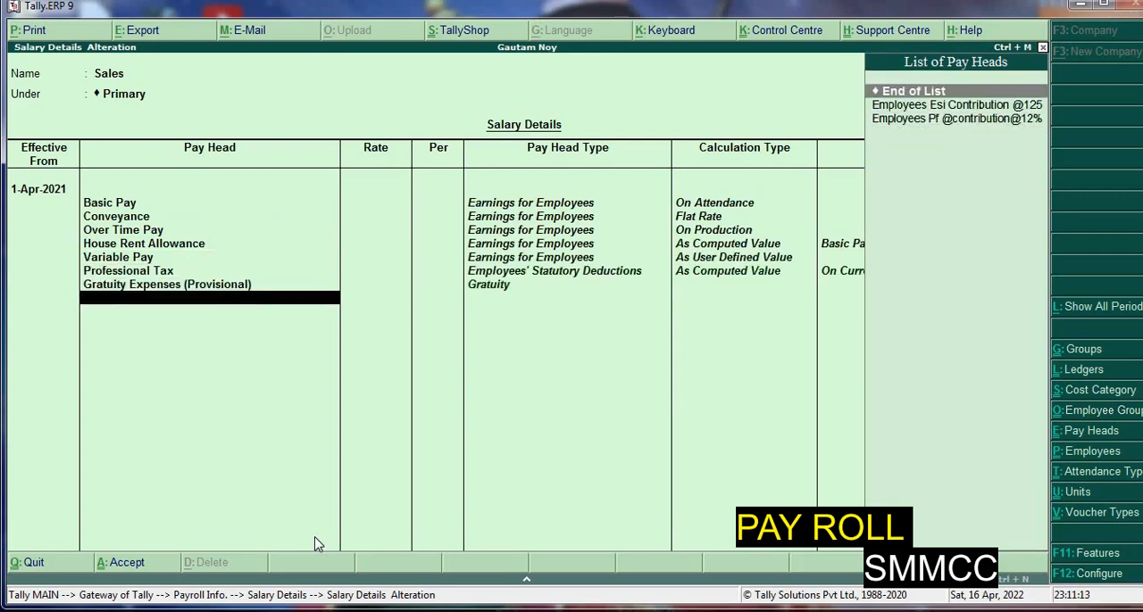
pyautogui.press('Down')
pyautogui.press('Return')
pyautogui.press('Down')
pyautogui.press('Return')
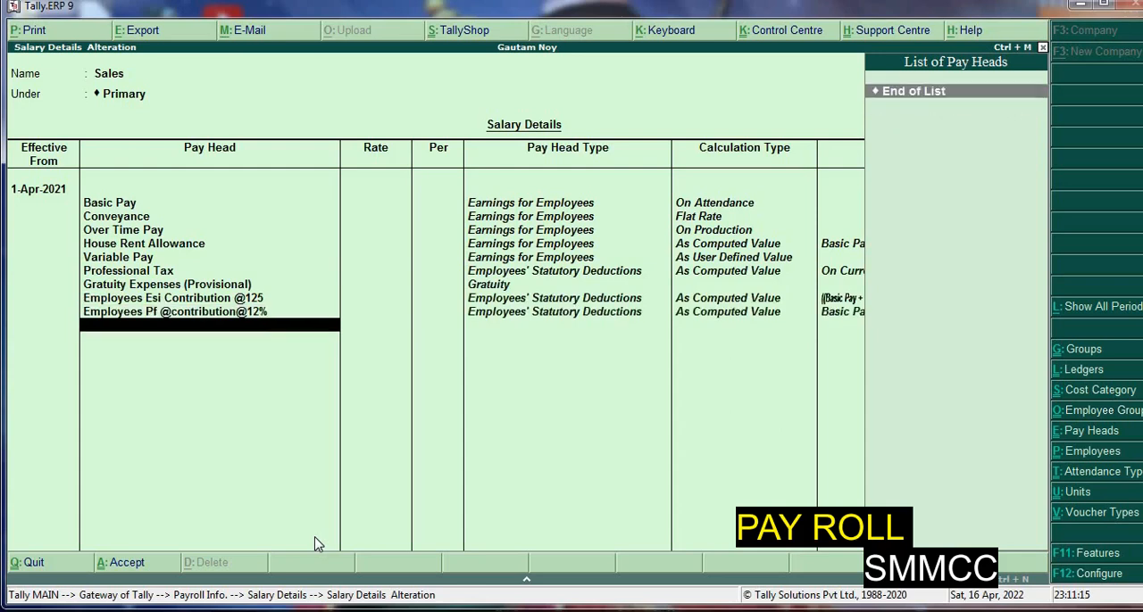
pyautogui.press('Return')
pyautogui.press('Return')
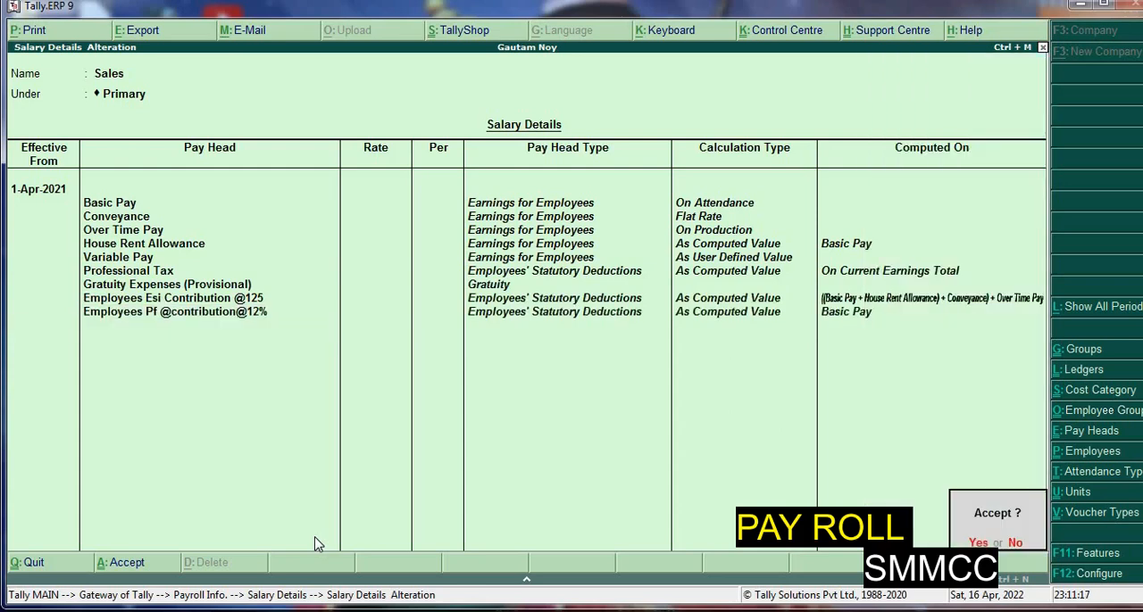
pyautogui.press('Return')
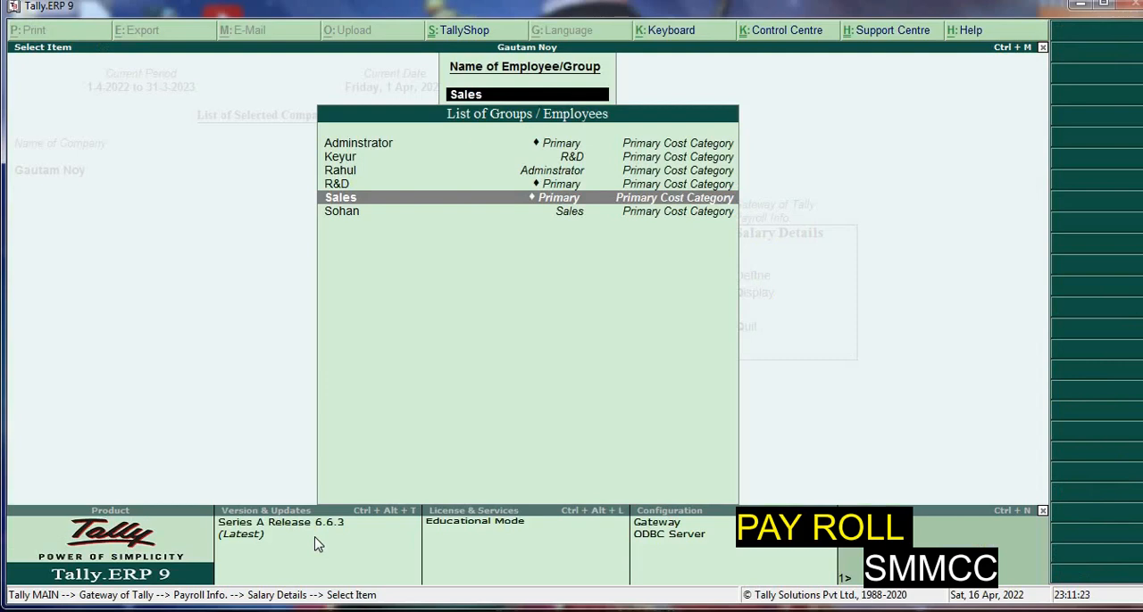
# Open the salary details of the employee under the Sales group
pyautogui.press('Up')
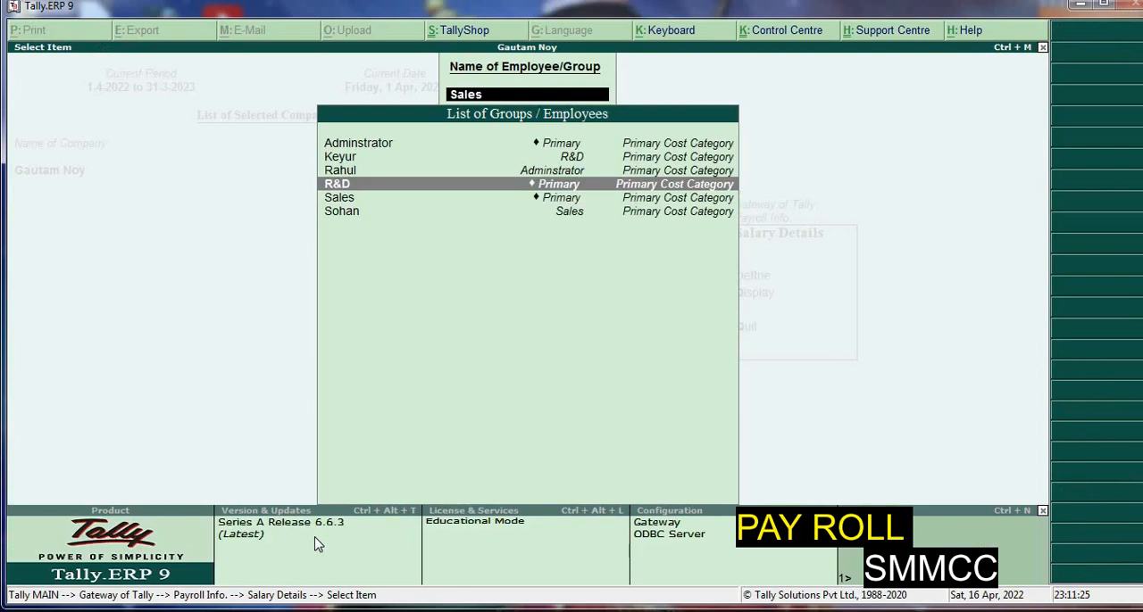
pyautogui.press('Down')
pyautogui.press('Down')
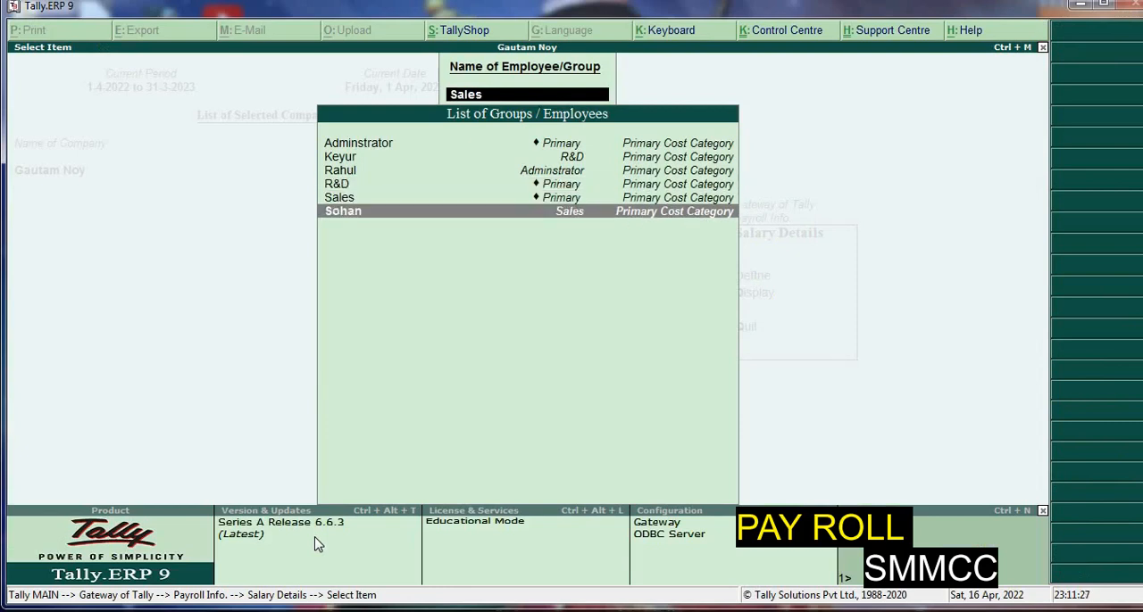
pyautogui.press('Return')
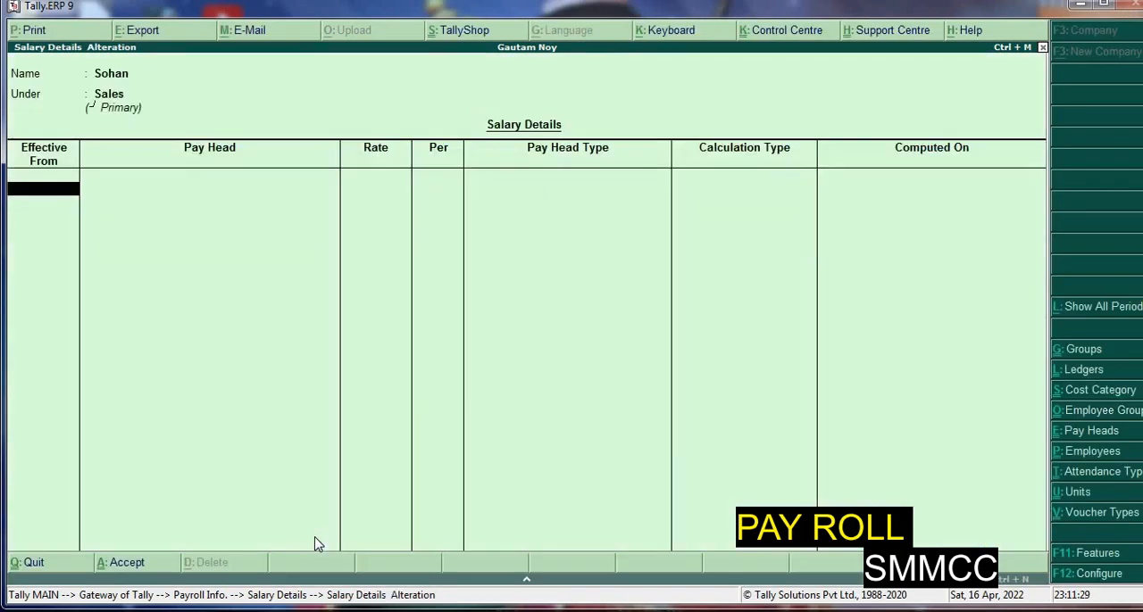
# Set Allow to Override Slab Percentage to Yes in the salary details configuration and accept the remaining options
pyautogui.press('F12')
pyautogui.press('Return')
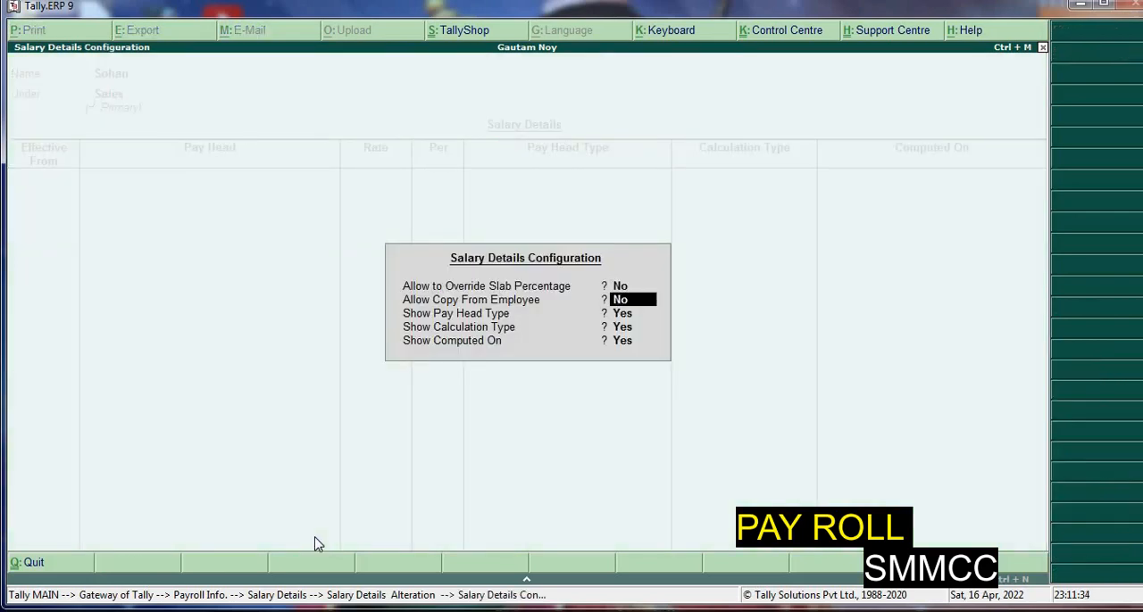
pyautogui.press('Up')
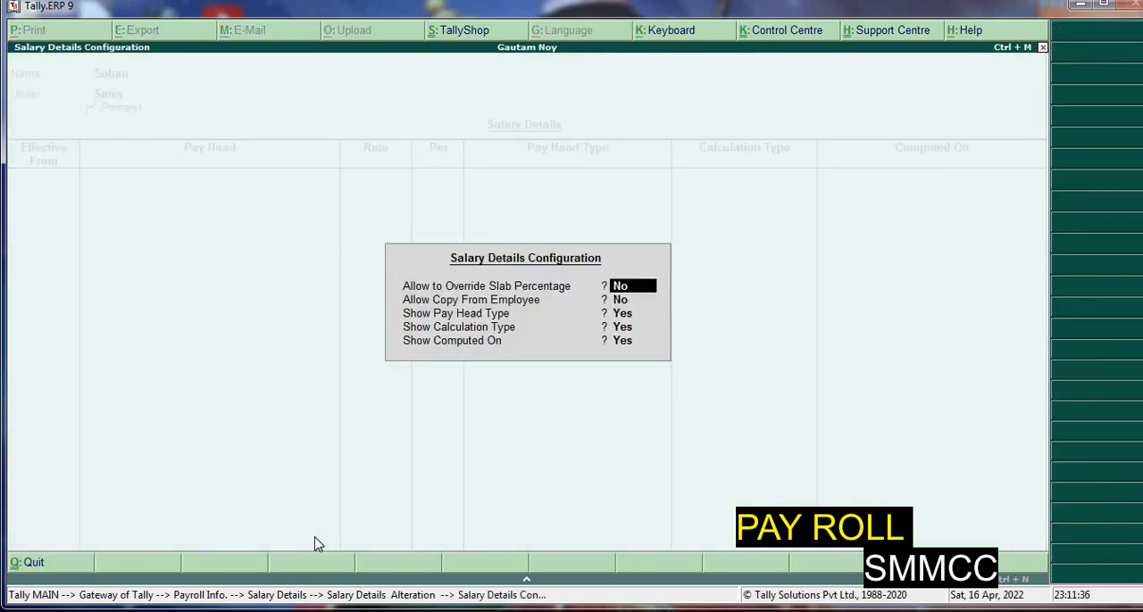
pyautogui.write('y')
pyautogui.press('Return')
pyautogui.press('Return')
pyautogui.press('Return')
# Set the employee's salary details effective from 1-4-2022 and copy the pay heads from the parent group's values
pyautogui.press('Return')
pyautogui.press('Return')
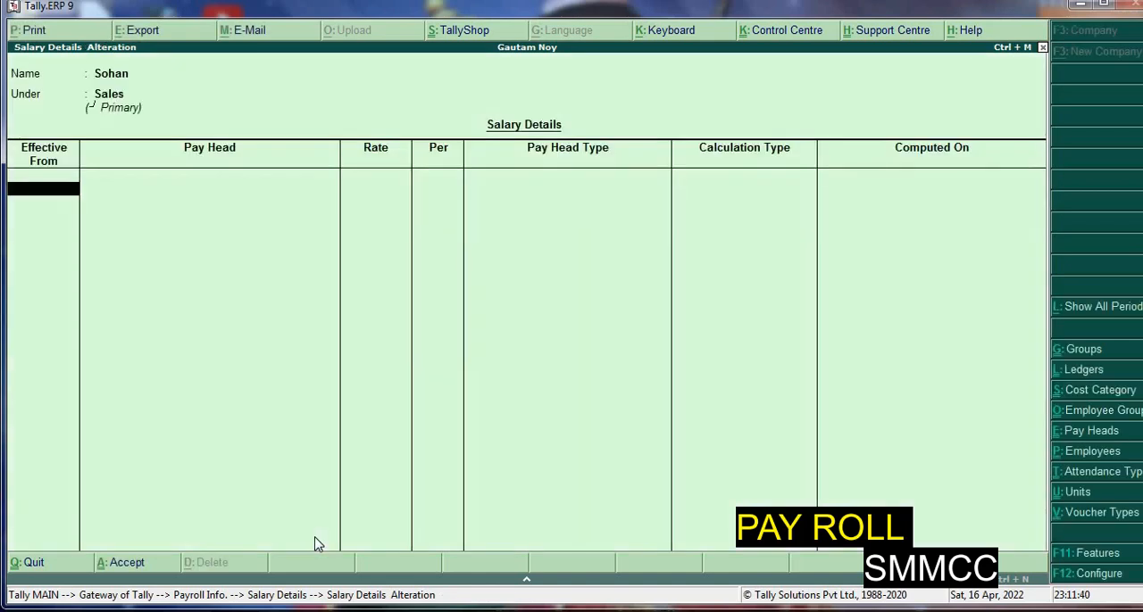
pyautogui.press('Return')
pyautogui.press('Escape')
pyautogui.write('1-4-2022')
pyautogui.press('Return')
pyautogui.press('Return')
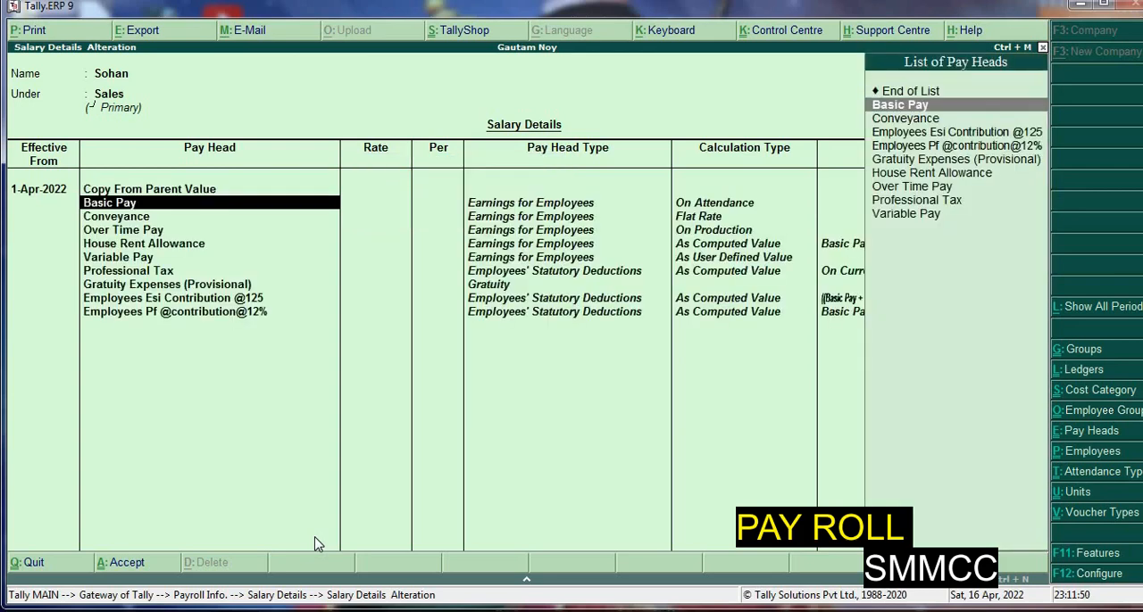
# Set the employee's Basic Pay rate to 10000 and the Conveyance rate to 500, both per month
pyautogui.press('Return')
pyautogui.write('10000')
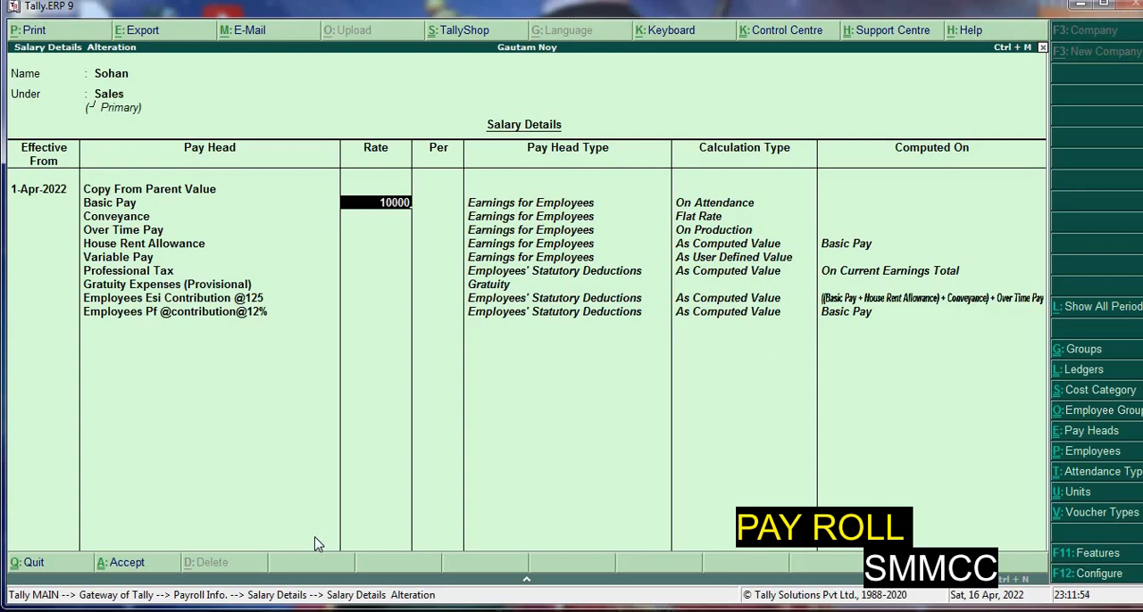
pyautogui.press('Return')
pyautogui.press('Return')
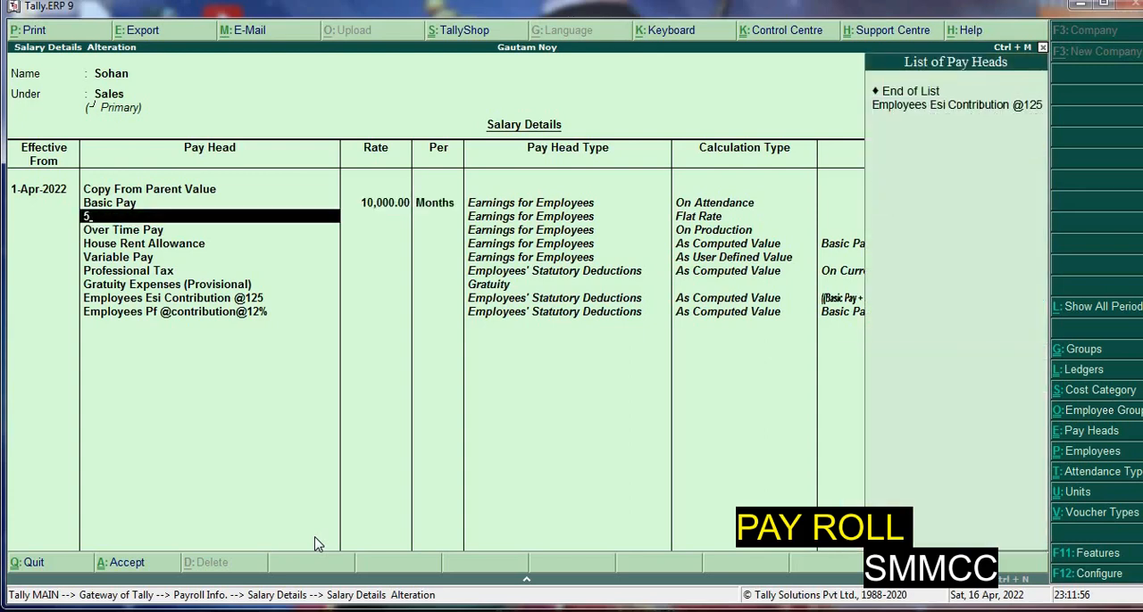
pyautogui.write('5')
pyautogui.press('BackSpace')
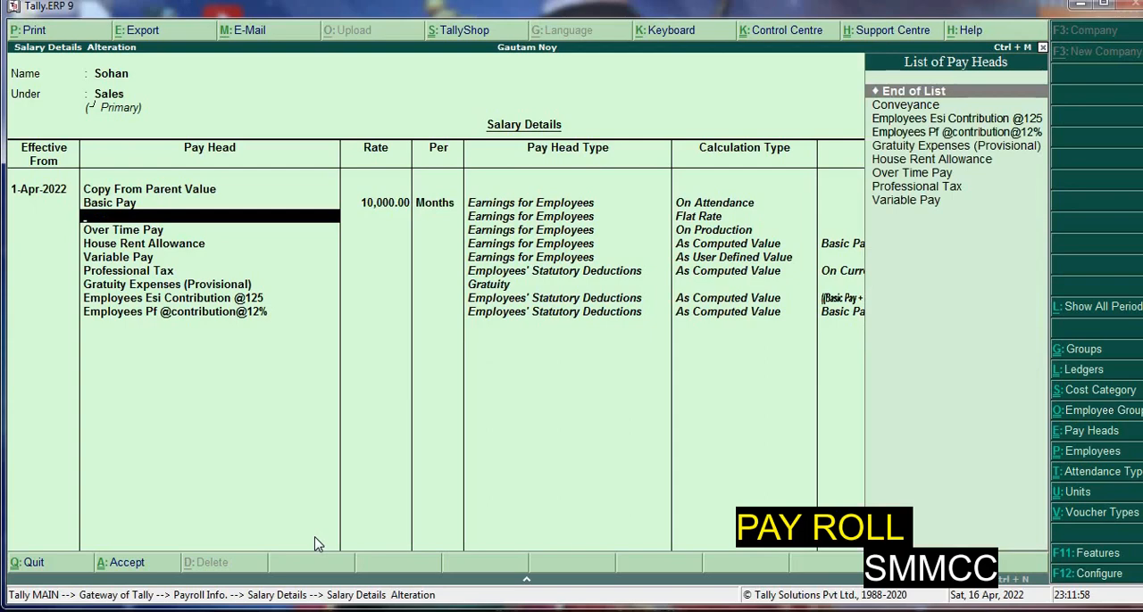
pyautogui.press('Down')
pyautogui.press('Return')
pyautogui.write('500')
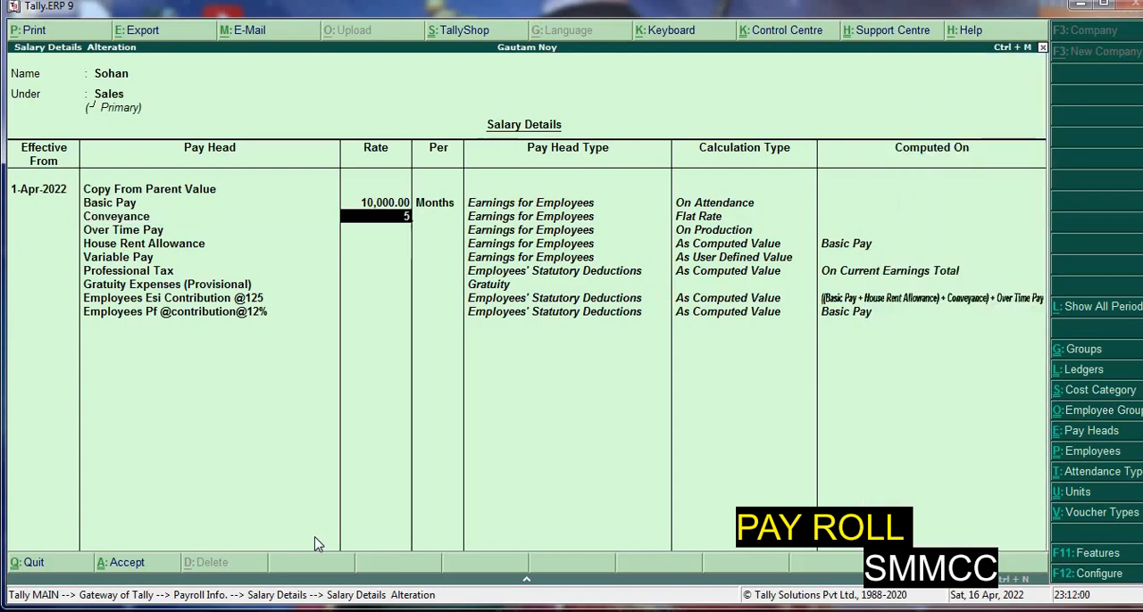
pyautogui.press('Return')
pyautogui.press('Return')
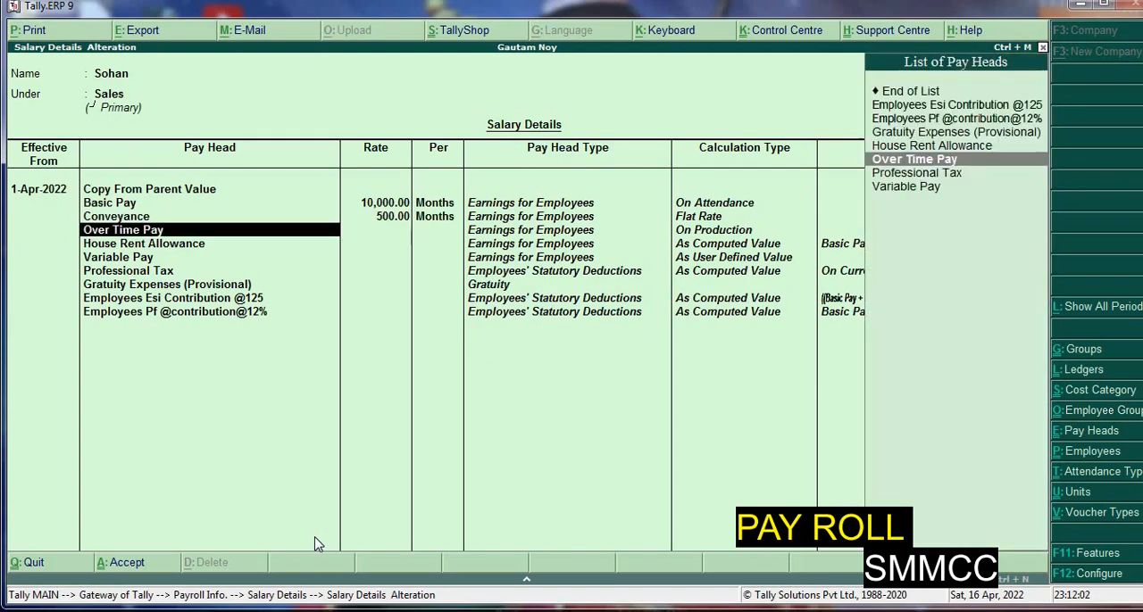
# Set the employee's Over Time Pay rate to 550 per hour and House Rent Allowance to 55%
pyautogui.press('Return')
pyautogui.write('5000')
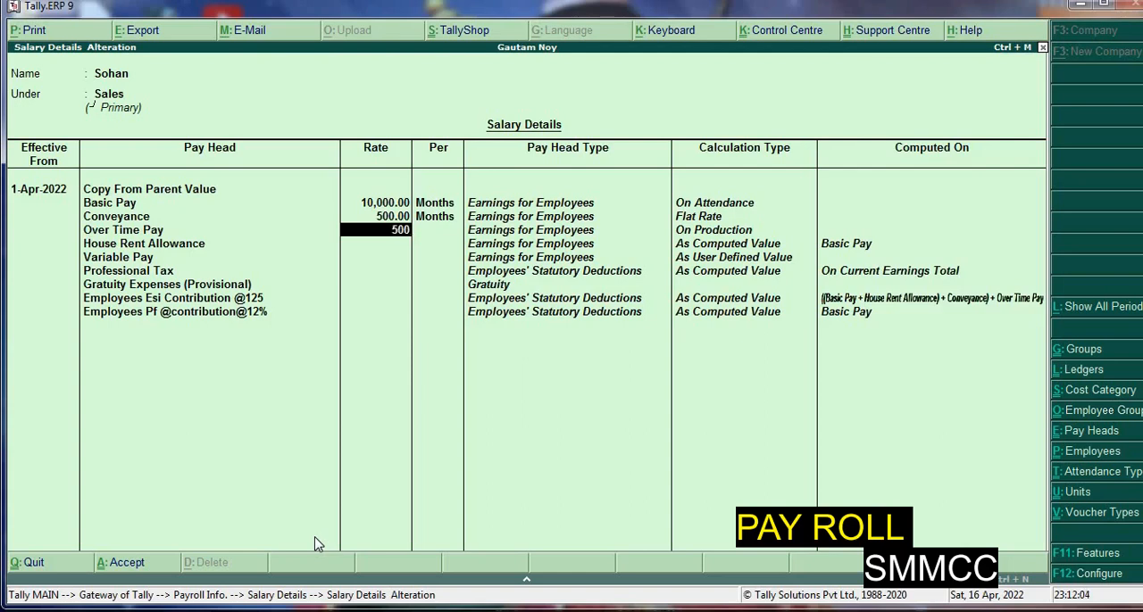
pyautogui.press('Return')
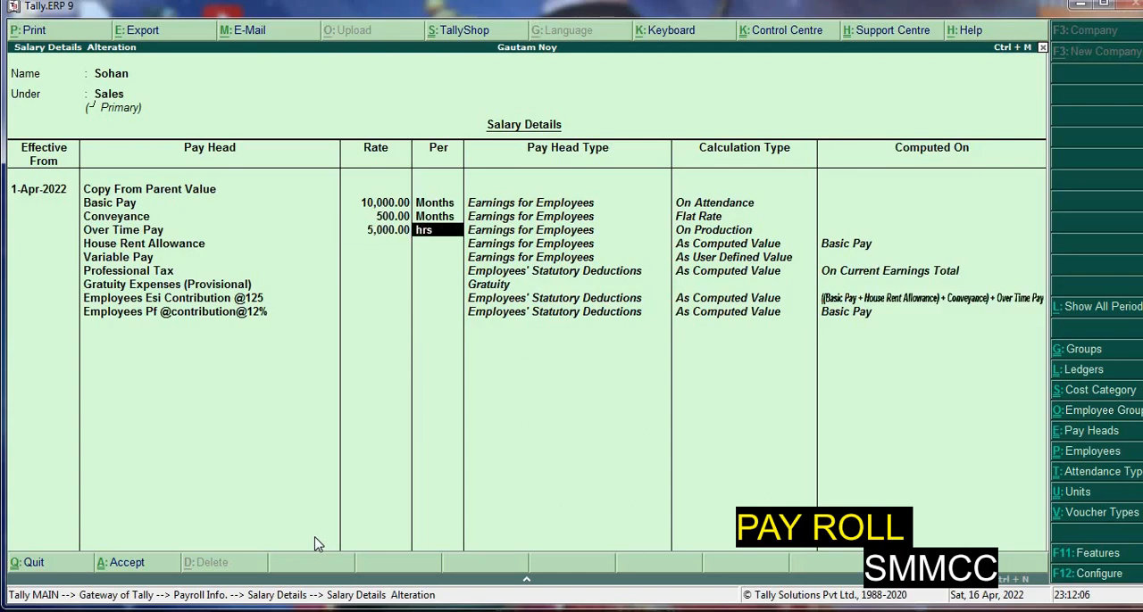
pyautogui.press('BackSpace')
pyautogui.write('550')
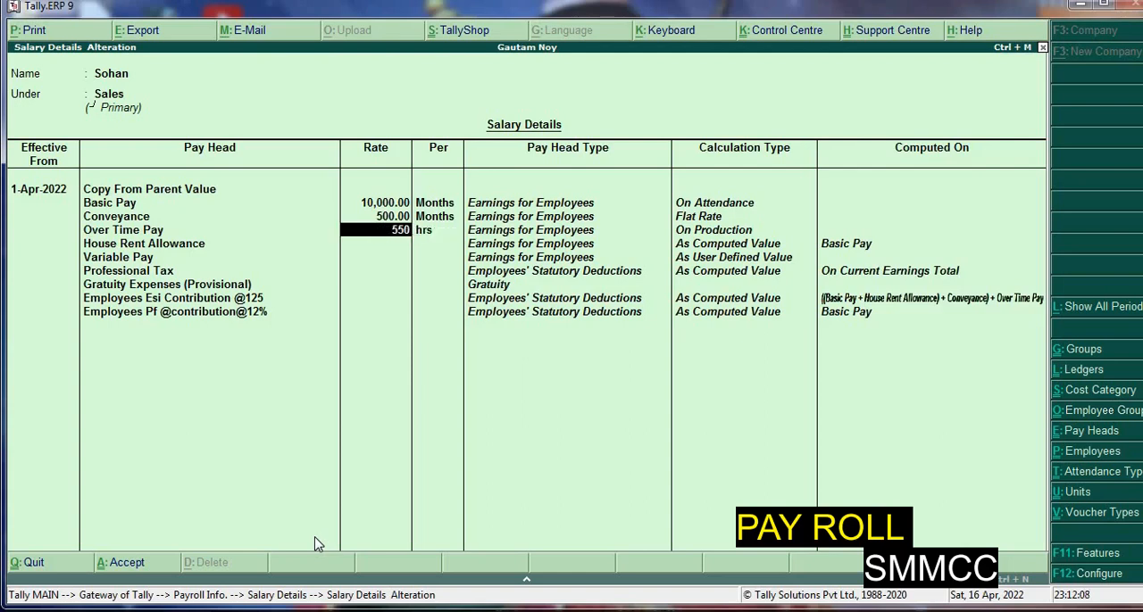
pyautogui.press('Return')
pyautogui.press('Return')
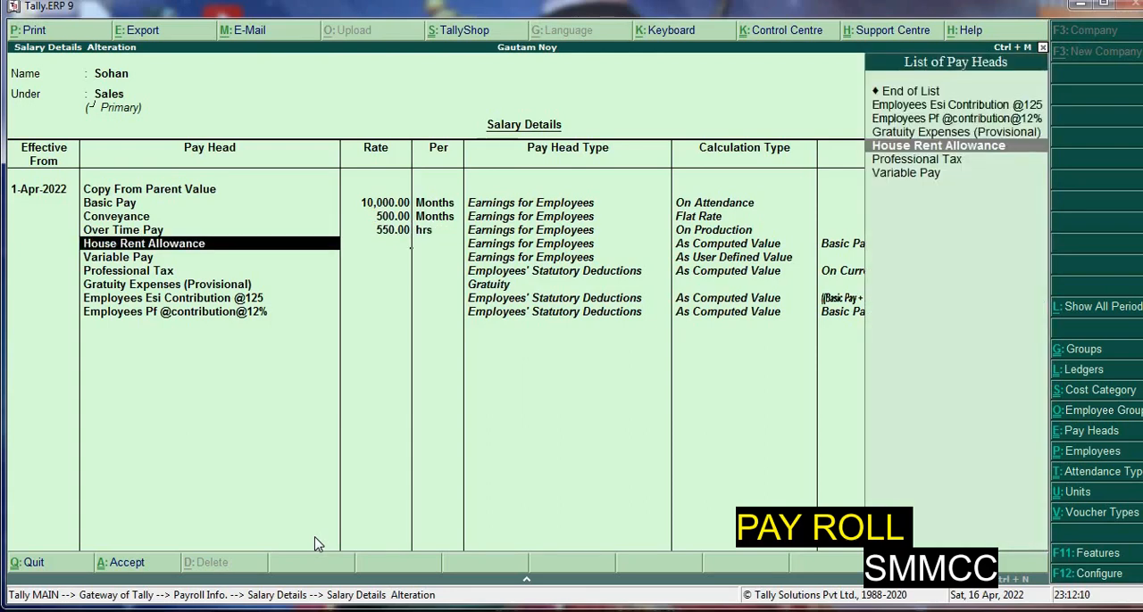
pyautogui.press('Return')
pyautogui.write('55')
# Leave the remaining pay heads without rates and save the employee's salary details
pyautogui.press('Return')
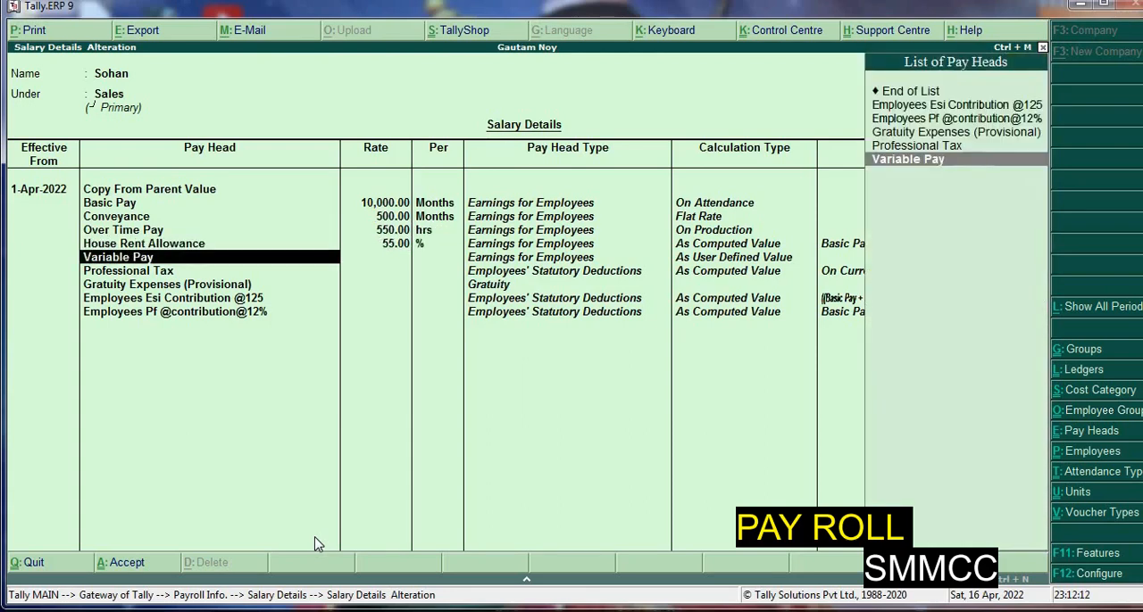
pyautogui.press('Return')
pyautogui.press('Return')
pyautogui.press('Return')
pyautogui.press('Return')
pyautogui.press('Return')
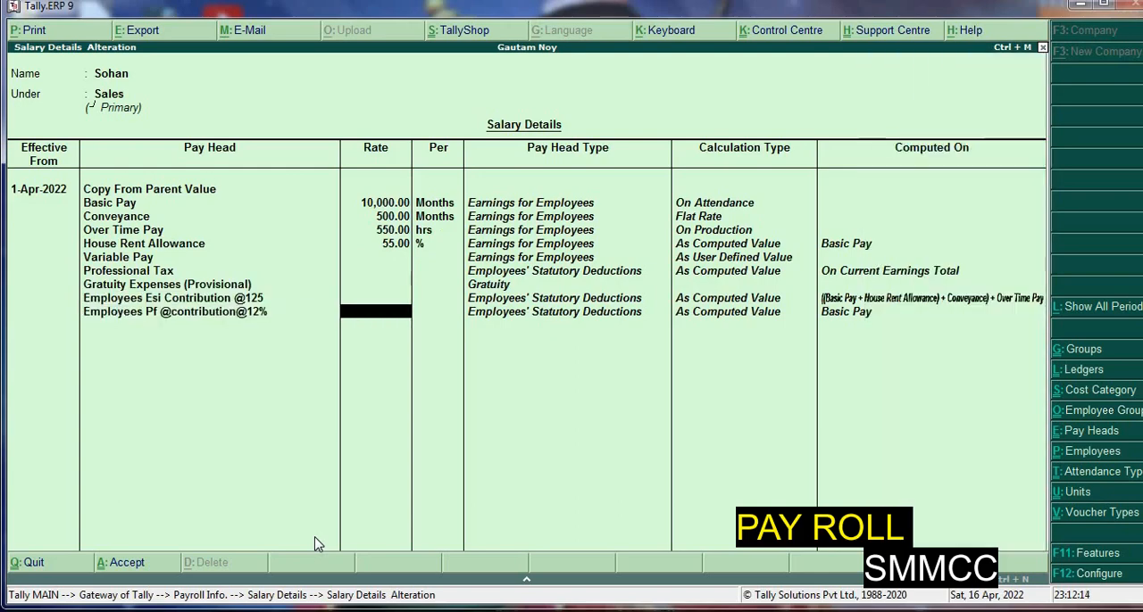
pyautogui.press('Return')
pyautogui.press('Return')
pyautogui.press('Return')
pyautogui.press('Return')
pyautogui.press('Return')
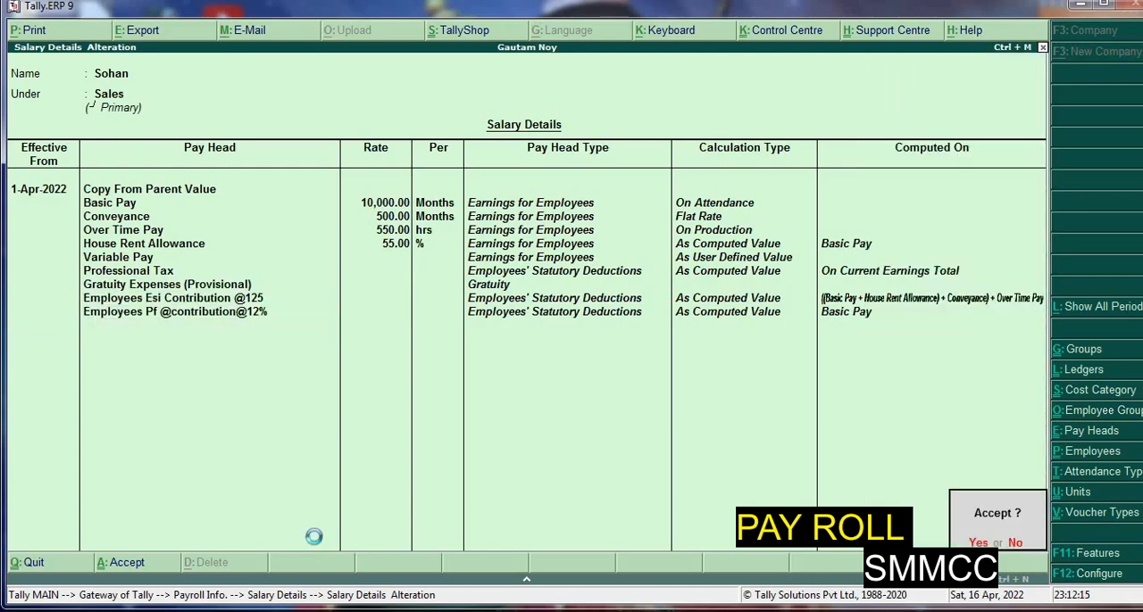
pyautogui.press('Return')
pyautogui.press('Escape')
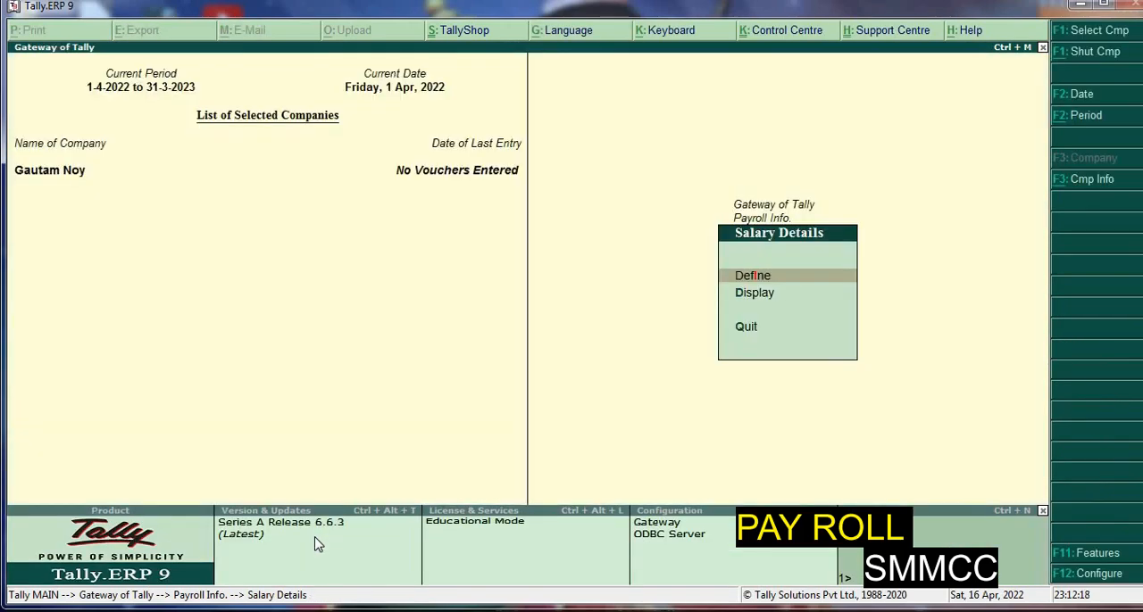
# Return to the Gateway of Tally and open a new attendance voucher among the payroll vouchers
pyautogui.press('Escape')
pyautogui.press('Escape')
pyautogui.press('Down')
pyautogui.press('Down')
pyautogui.press('Down')
pyautogui.press('Down')
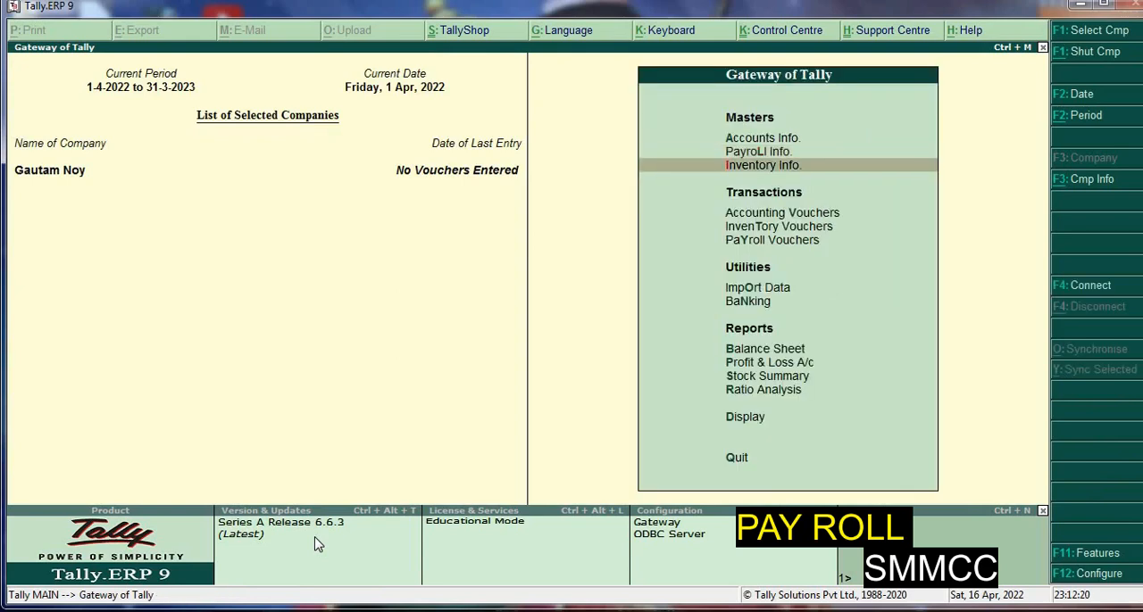
pyautogui.press('Return')
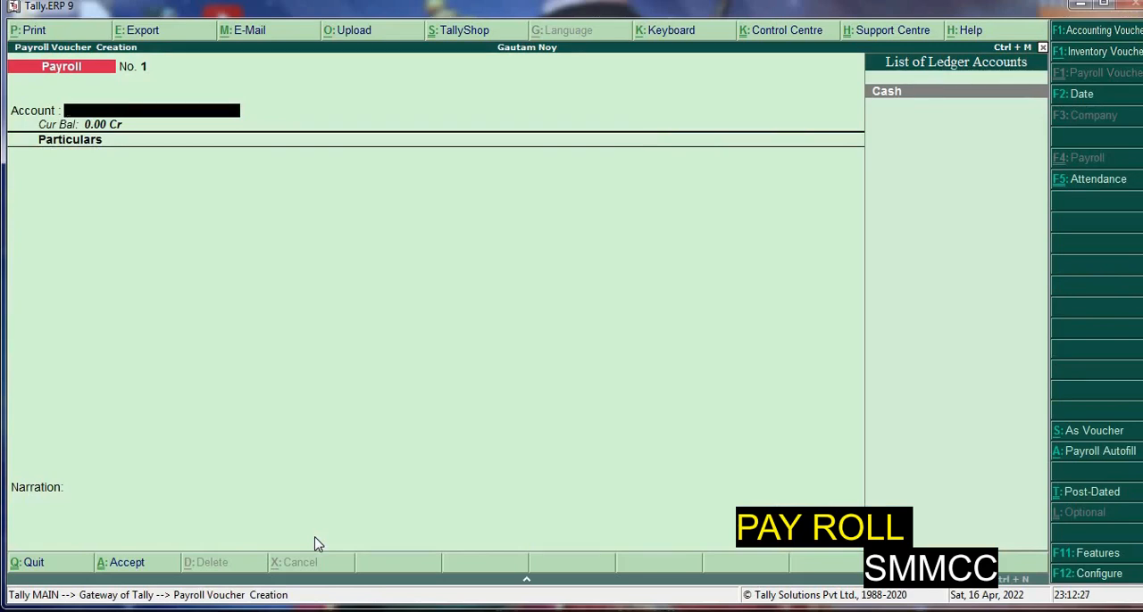
pyautogui.press('F5')
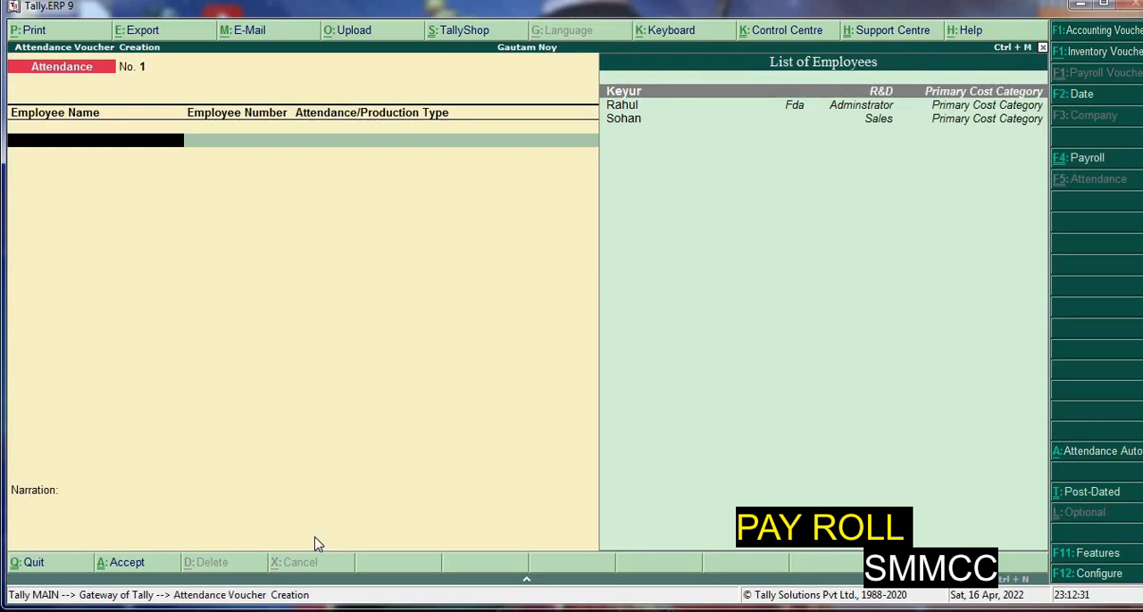
# Autofill the attendance voucher dated 1-4-2022 with the Present type for all employees in Primary Cost Category
pyautogui.hotkey('alt', 'a')
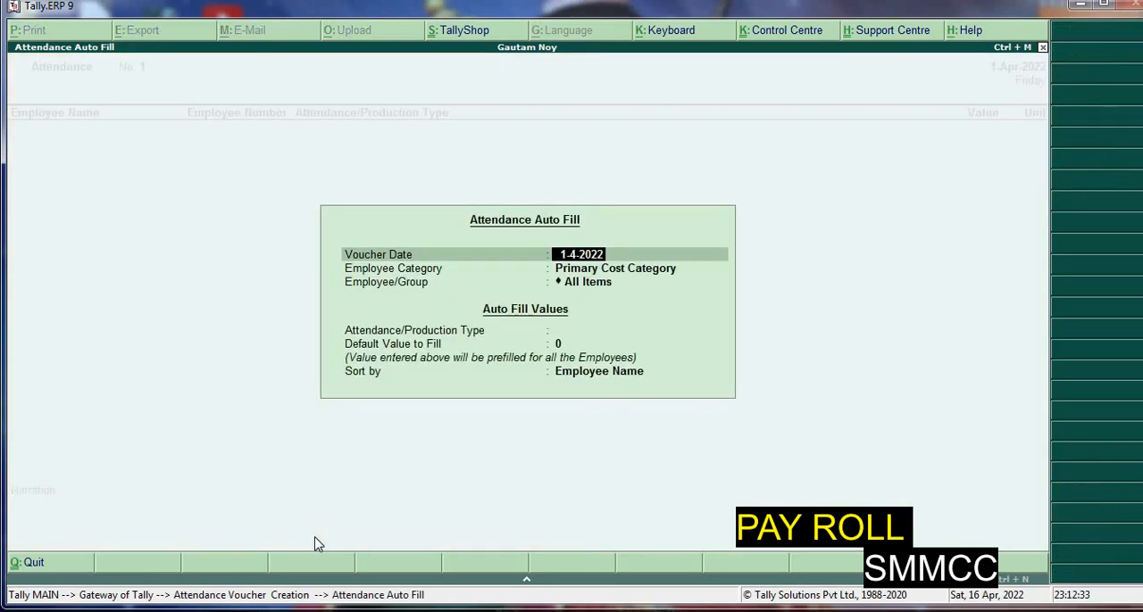
pyautogui.press('Return')
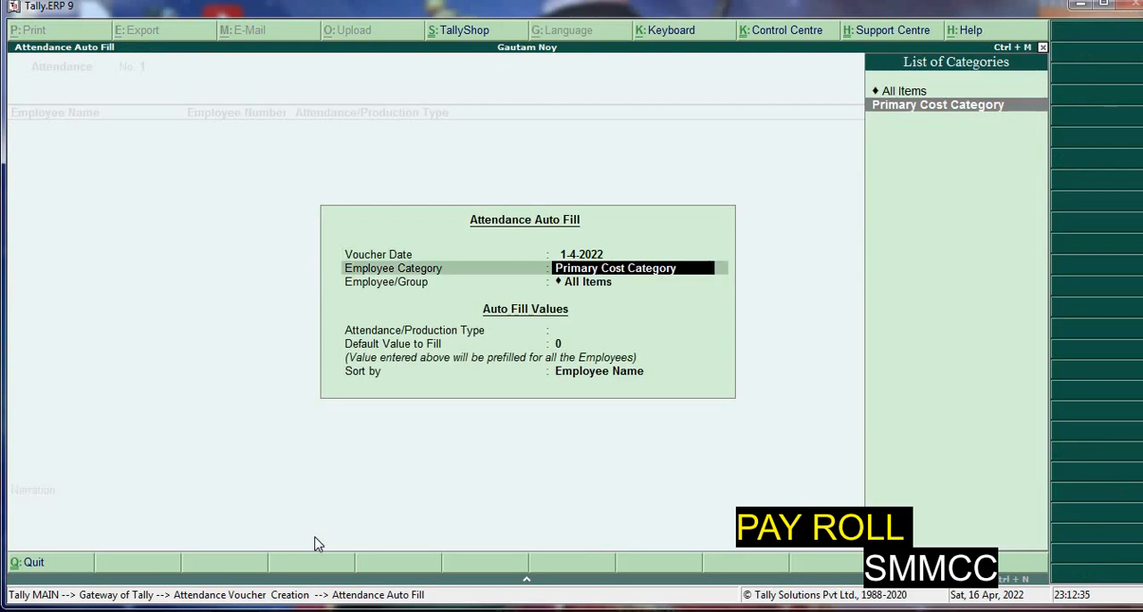
pyautogui.press('Return')
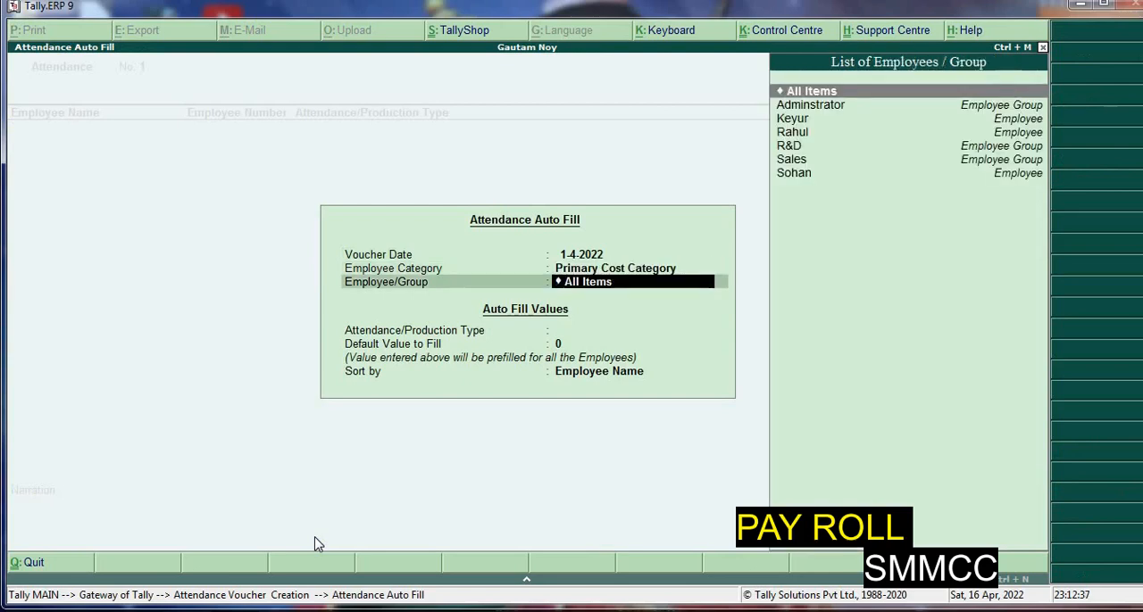
pyautogui.press('Return')
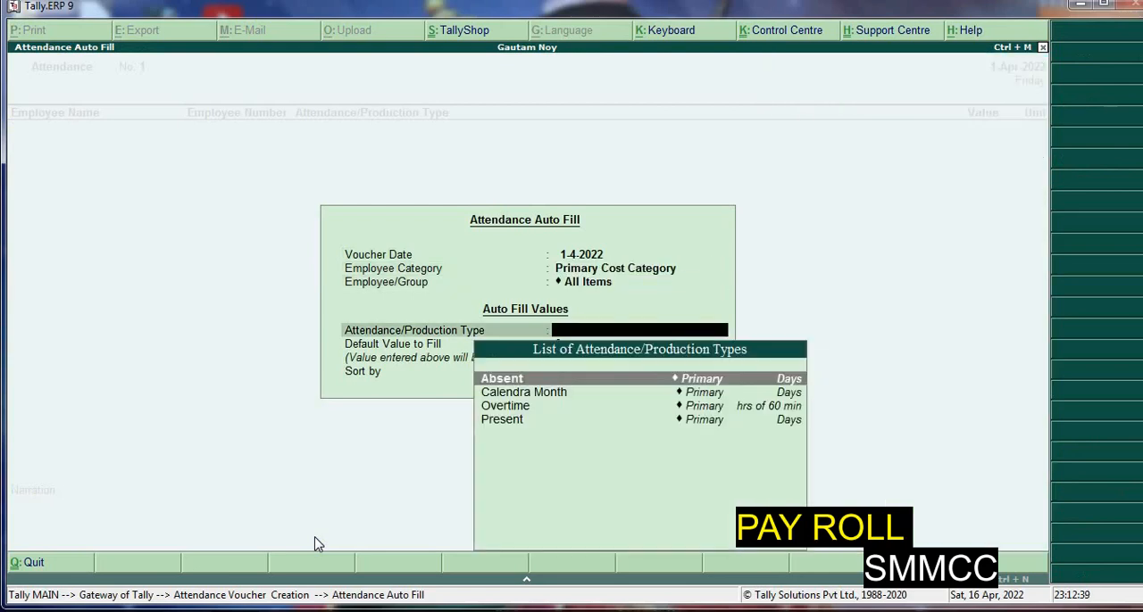
pyautogui.press('Down')
pyautogui.press('Down')
pyautogui.press('Down')
pyautogui.press('Return')
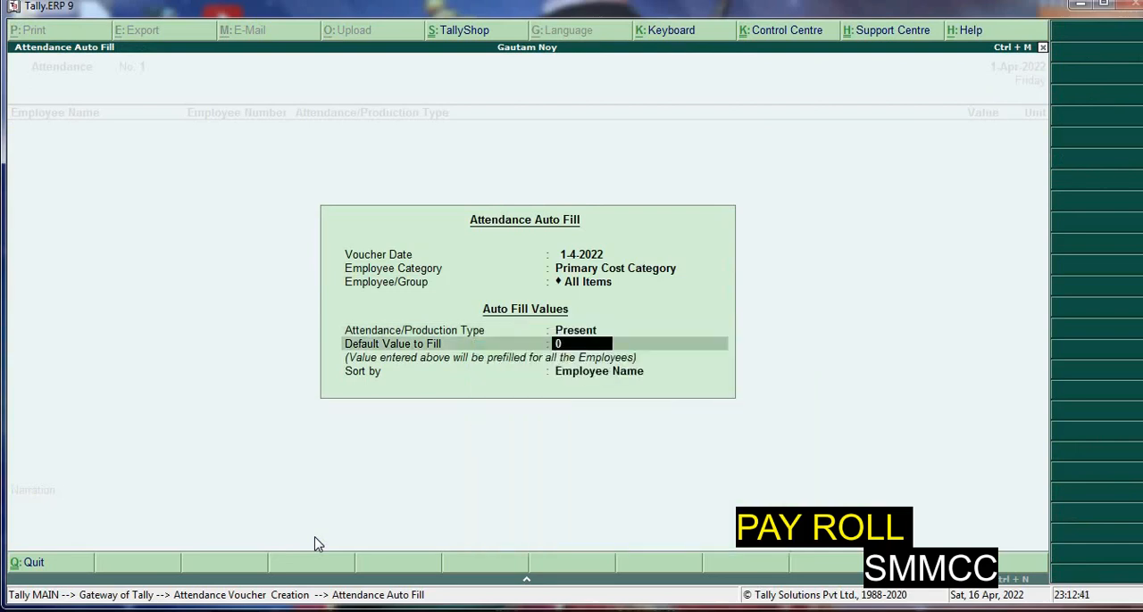
pyautogui.press('Return')
pyautogui.press('Return')
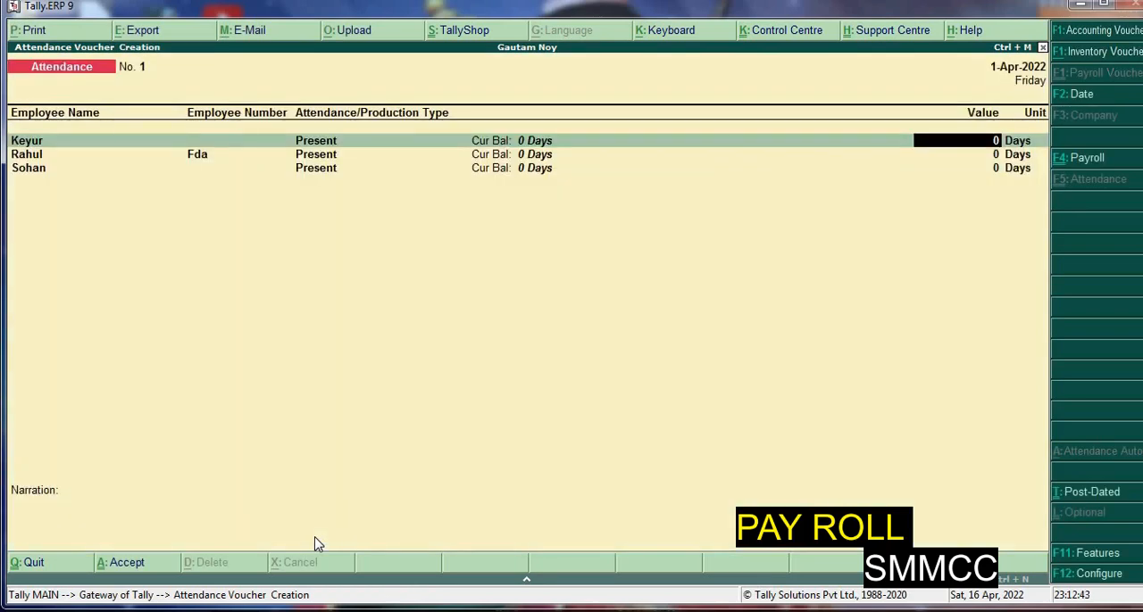
# Enter 26, 24 and 23 present days for the three employees in list order and save the attendance voucher
pyautogui.write('26')
pyautogui.press('Return')
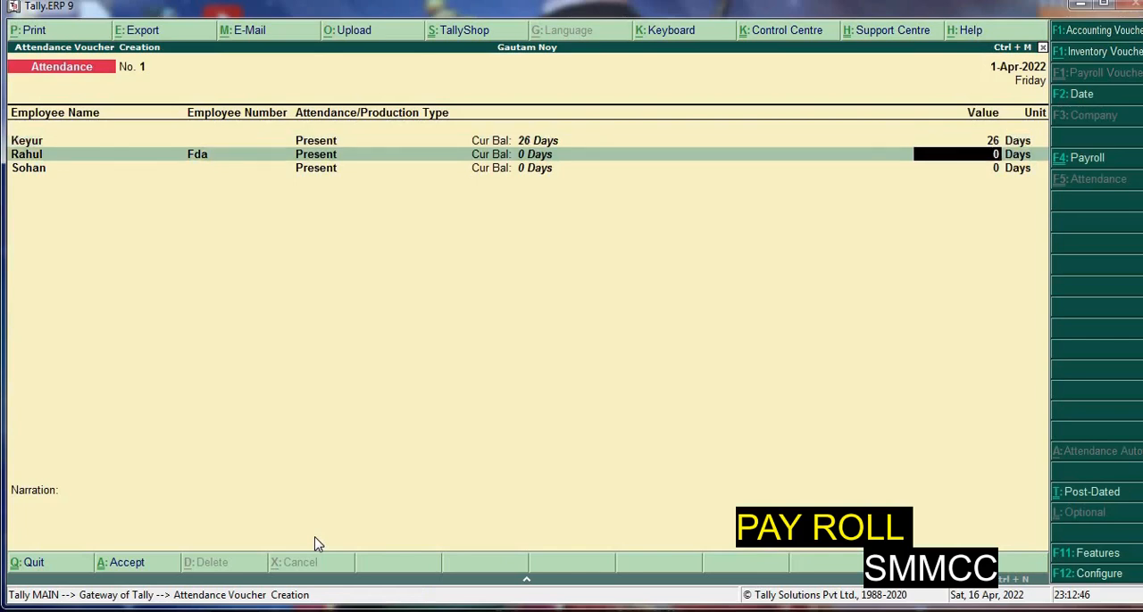
pyautogui.write('27')
pyautogui.press('Return')
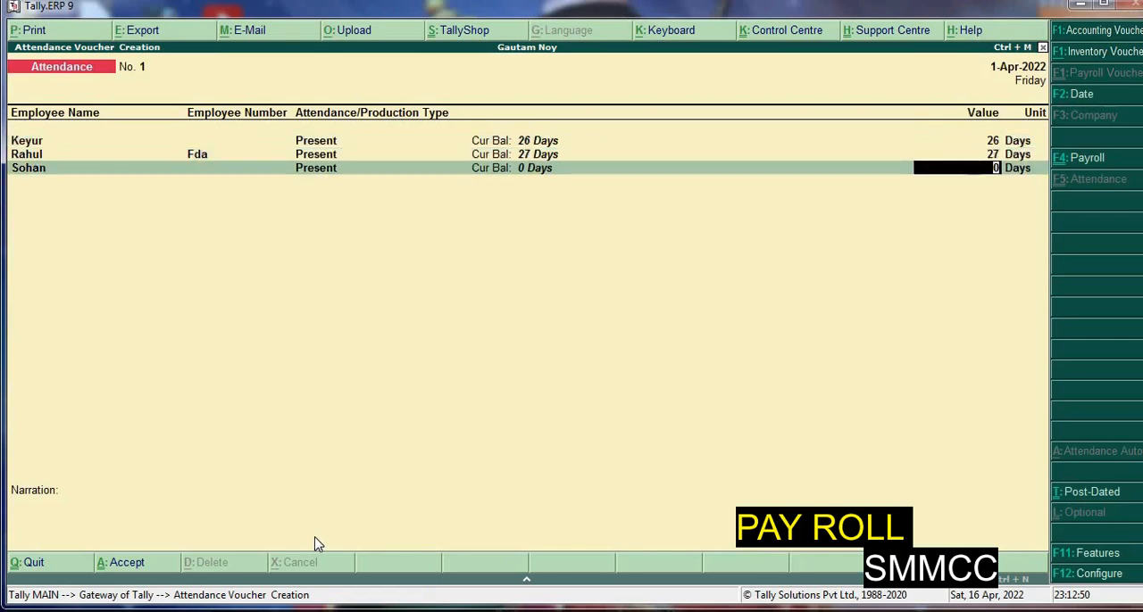
pyautogui.write('25')
pyautogui.press('BackSpace')
pyautogui.press('BackSpace')
pyautogui.press('BackSpace')
pyautogui.write('24')
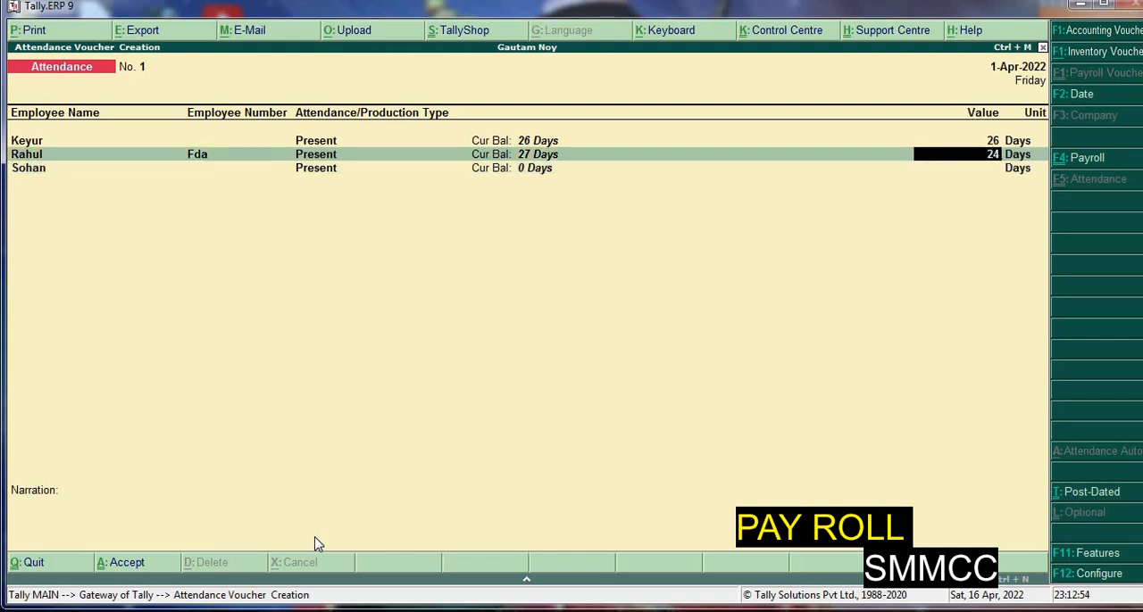
pyautogui.press('Return')
pyautogui.write('23')
pyautogui.press('Return')
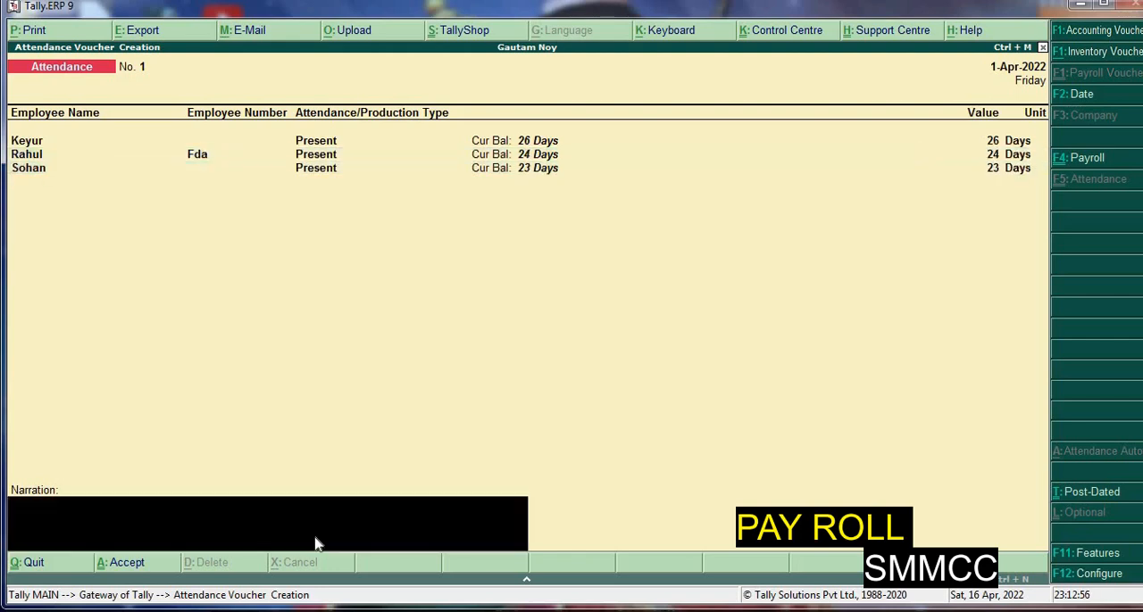
pyautogui.press('Return')
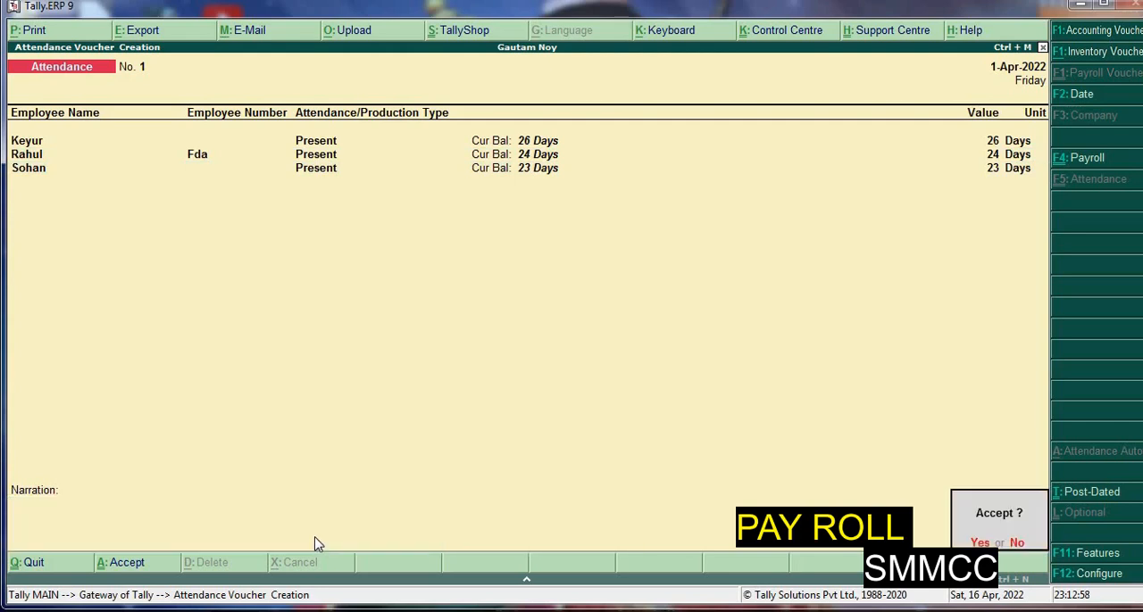
pyautogui.press('y')
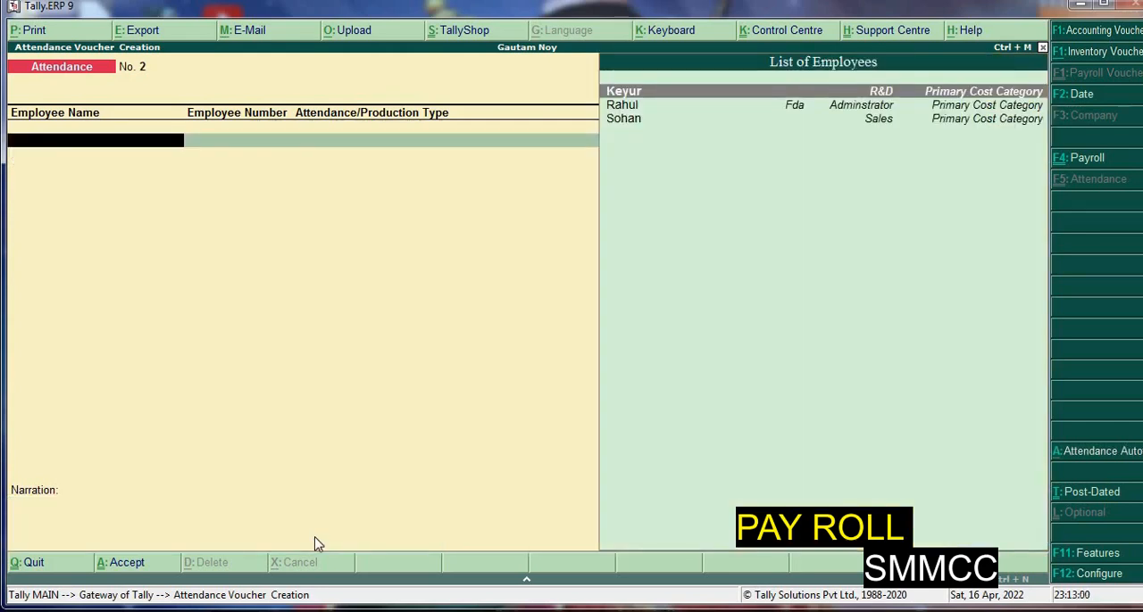
# Leave attendance voucher creation and start creating a new pay head in Payroll Info
pyautogui.press('Escape')
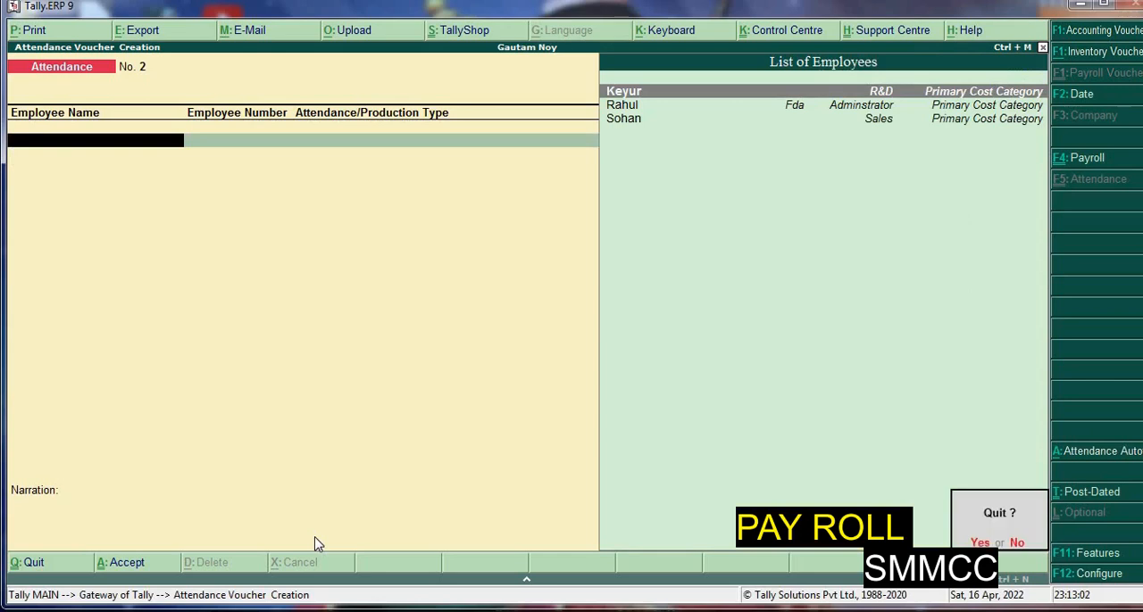
pyautogui.press('y')
pyautogui.press('Escape')
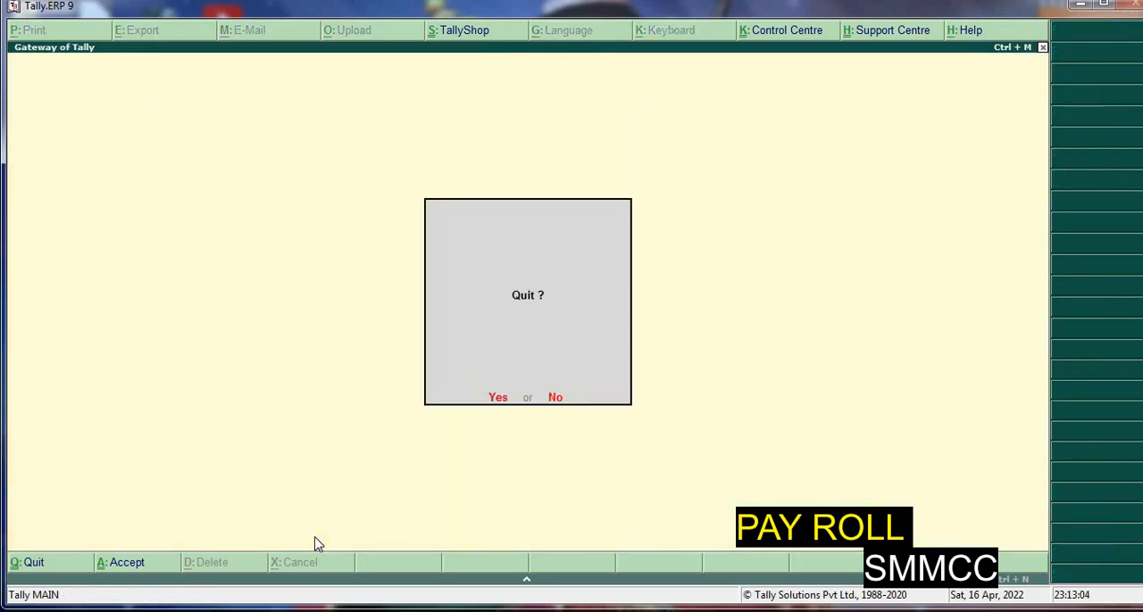
pyautogui.press('n')
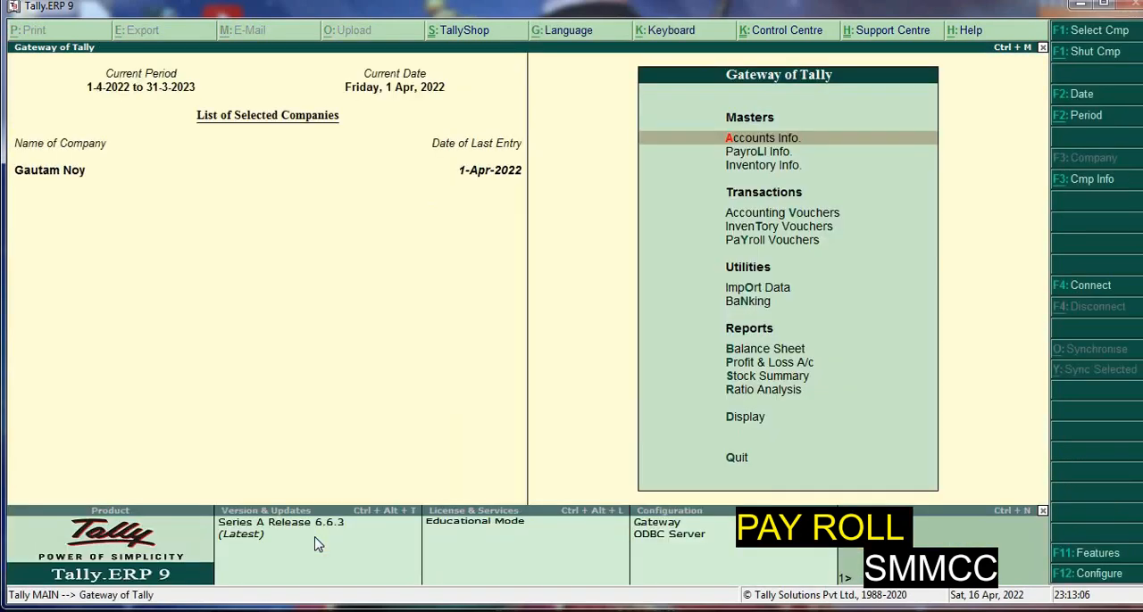
pyautogui.press('l')
pyautogui.press('Down')
pyautogui.press('Down')
pyautogui.press('Down')
pyautogui.press('Down')
pyautogui.press('Down')
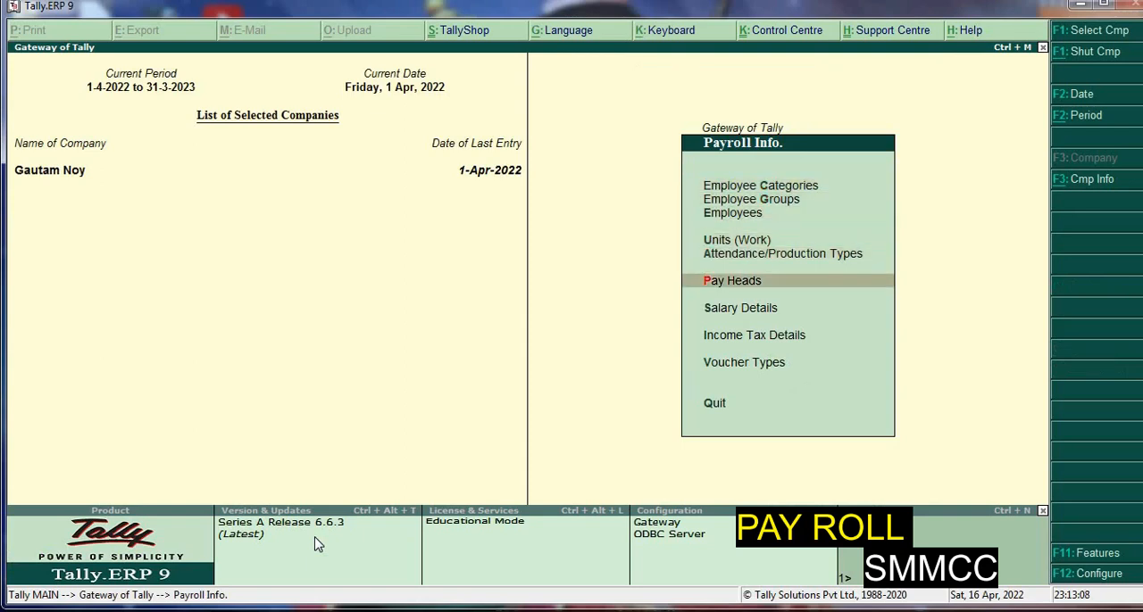
pyautogui.press('Return')
# Name the new pay head Sales Payable and leave its alias blank
pyautogui.press('Return')
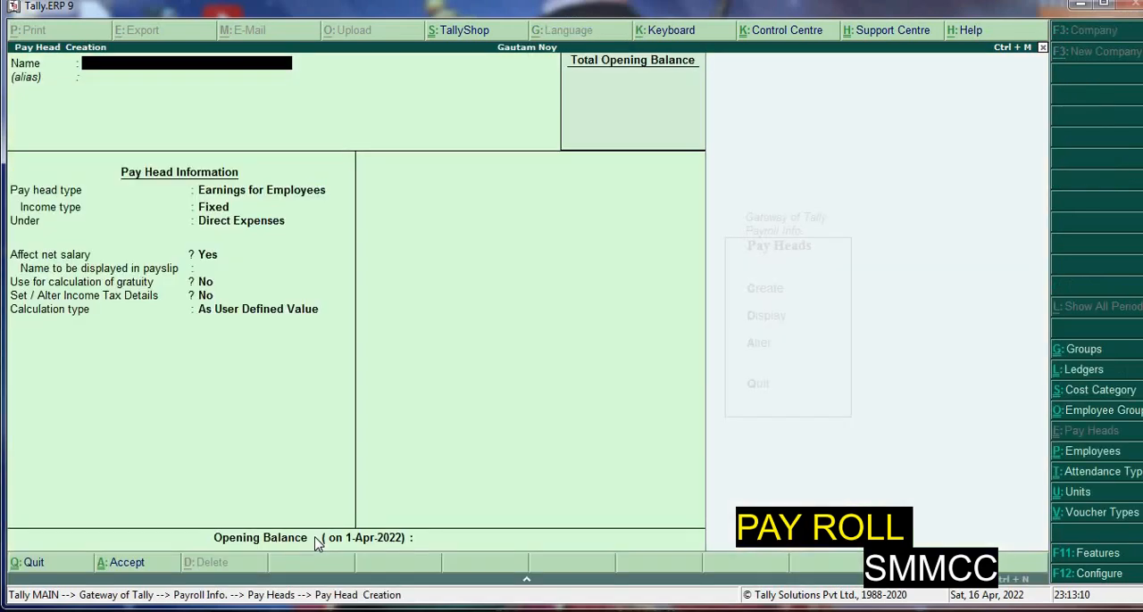
pyautogui.write('Sales Payable')
pyautogui.press('Return')
pyautogui.press('Return')
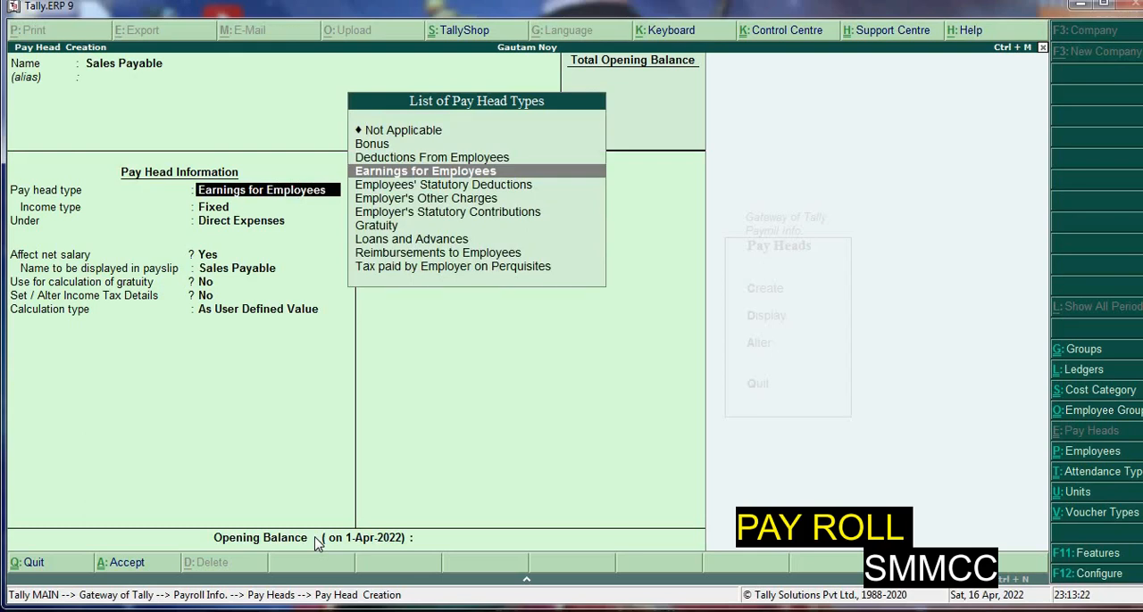
# Set the Sales Payable pay head type to Not Applicable, place it under Current Liabilities and save it without an opening balance
pyautogui.press('Up')
pyautogui.press('Up')
pyautogui.press('Up')
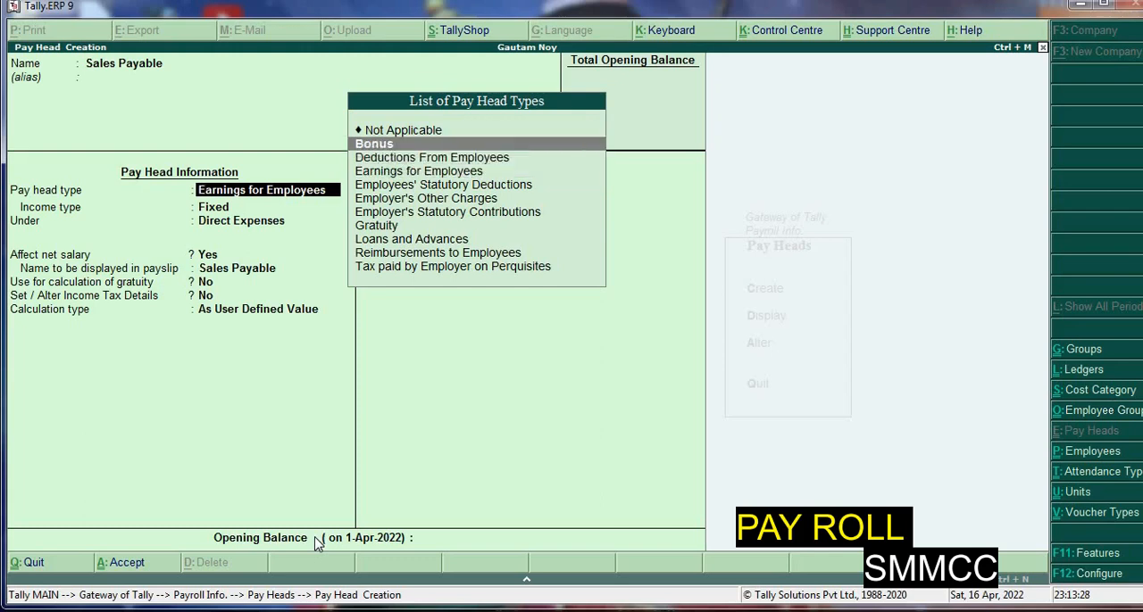
pyautogui.press('Return')
pyautogui.press('Down')
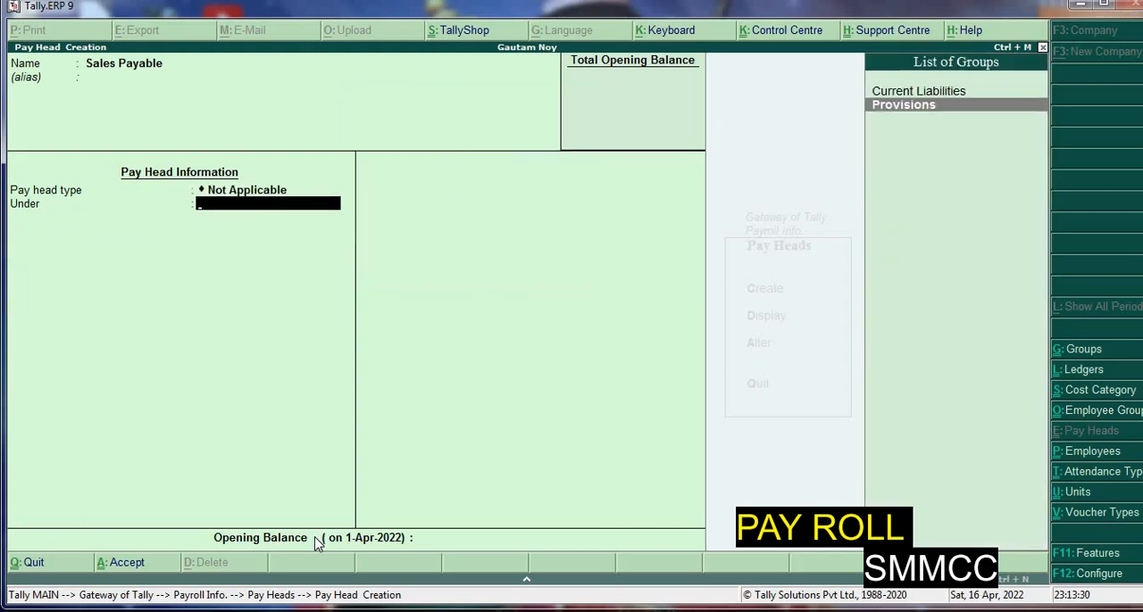
pyautogui.press('Up')
pyautogui.press('Return')
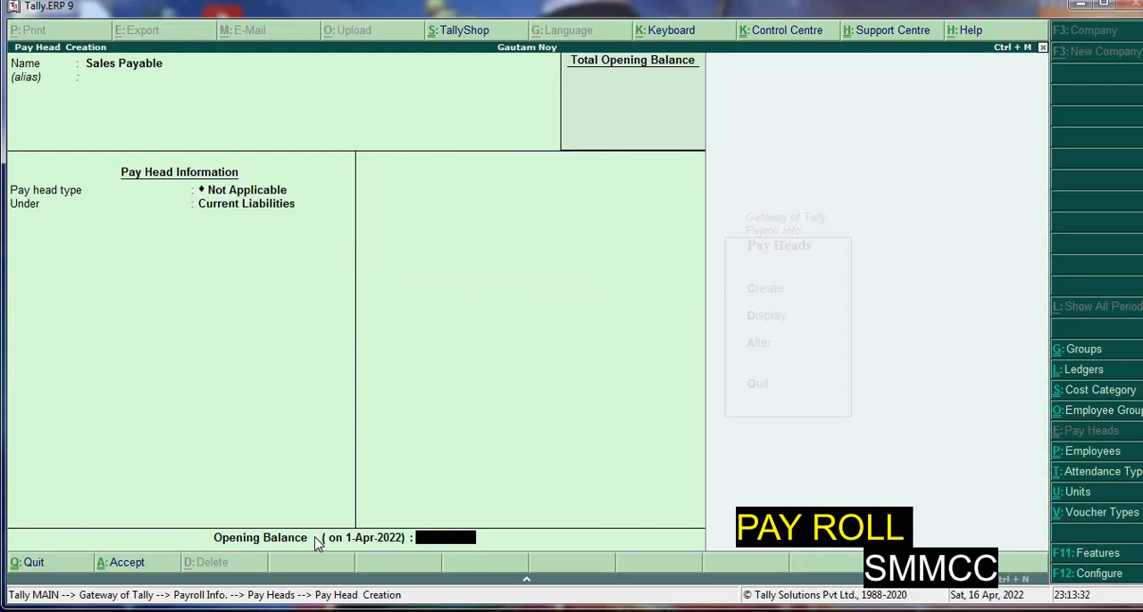
pyautogui.press('Return')
pyautogui.press('Return')
# Leave pay head creation and start a new payroll voucher of the Payroll type
pyautogui.press('Escape')
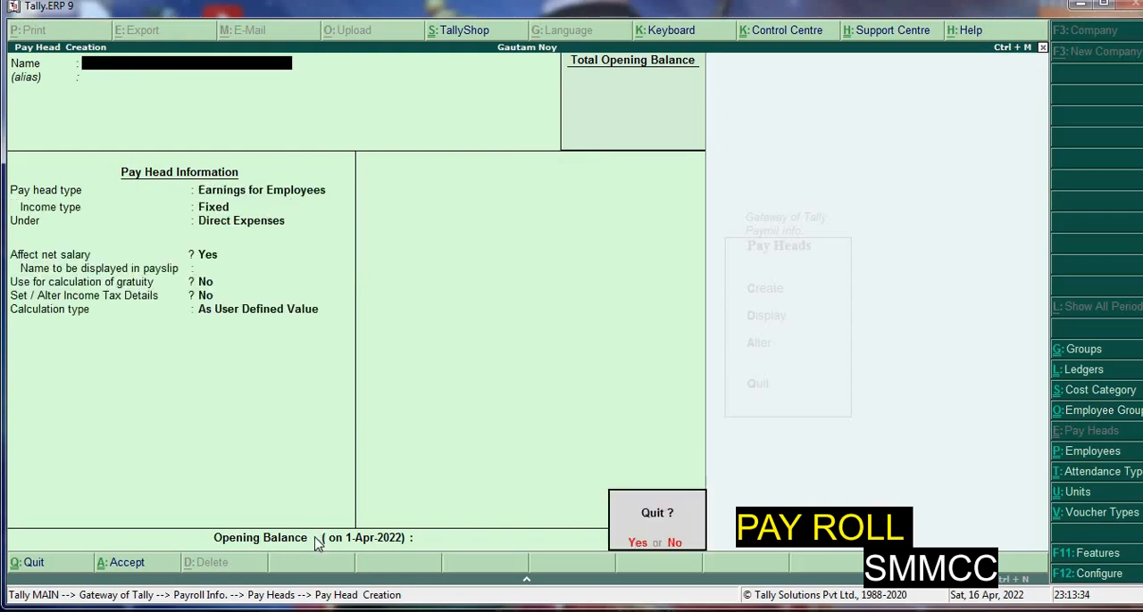
pyautogui.press('y')
pyautogui.press('Escape')
pyautogui.press('Escape')
pyautogui.press('Down')
pyautogui.press('Down')
pyautogui.press('Down')
pyautogui.press('Down')
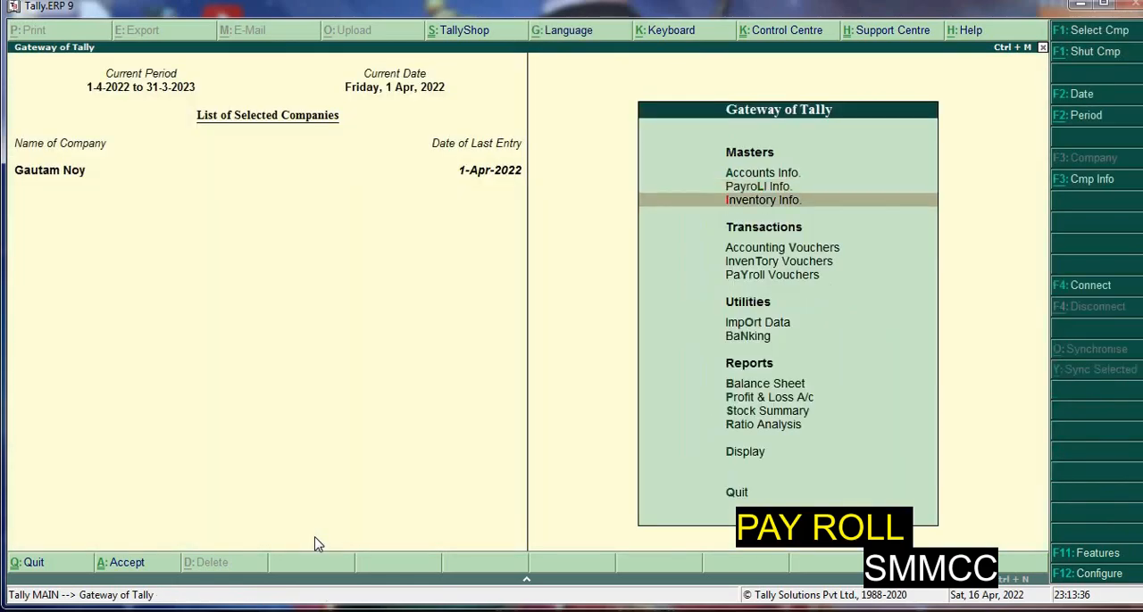
pyautogui.press('Return')
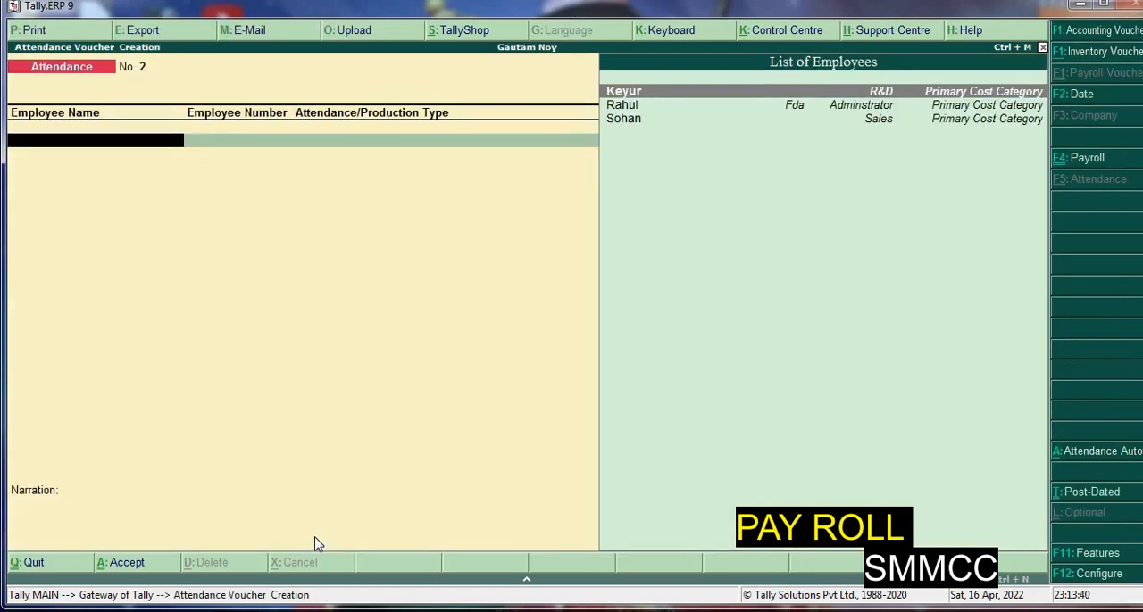
pyautogui.hotkey('ctrl', 'F4')
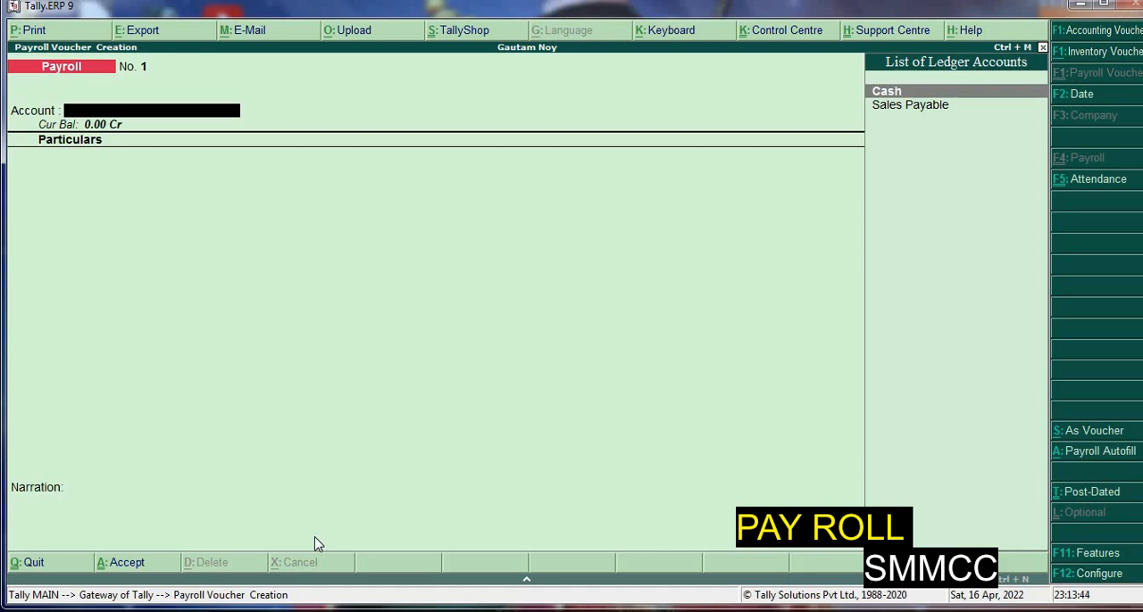
# Start Payroll Autofill for the Salary process with 1-4-2022 as the period's start date
pyautogui.hotkey('alt', 'a')
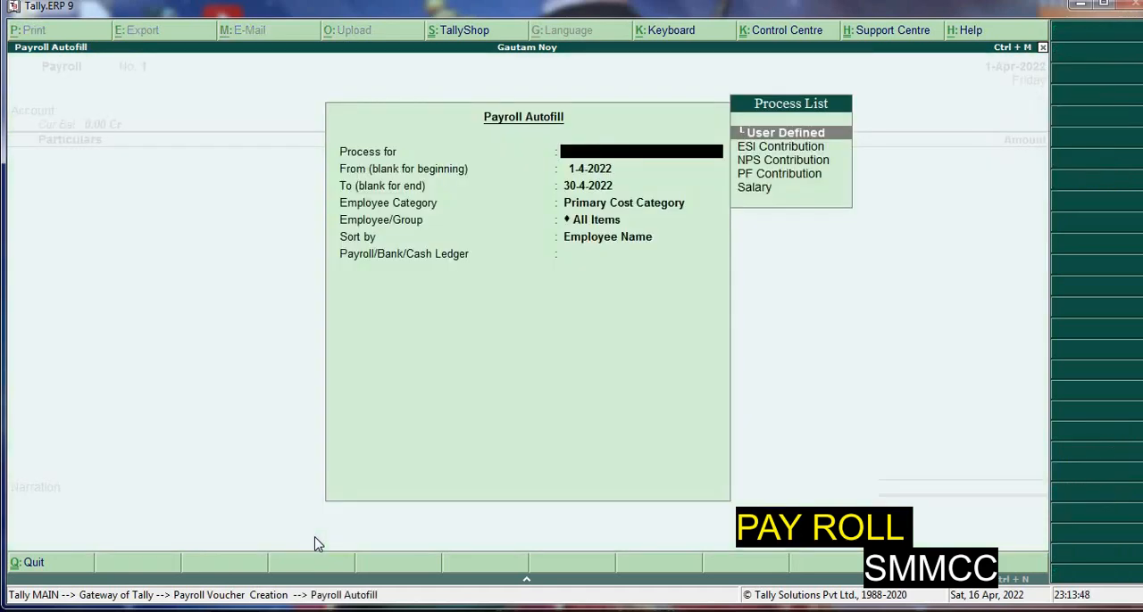
pyautogui.press('Down')
pyautogui.press('Down')
pyautogui.press('Down')
pyautogui.press('Down')
pyautogui.press('Return')
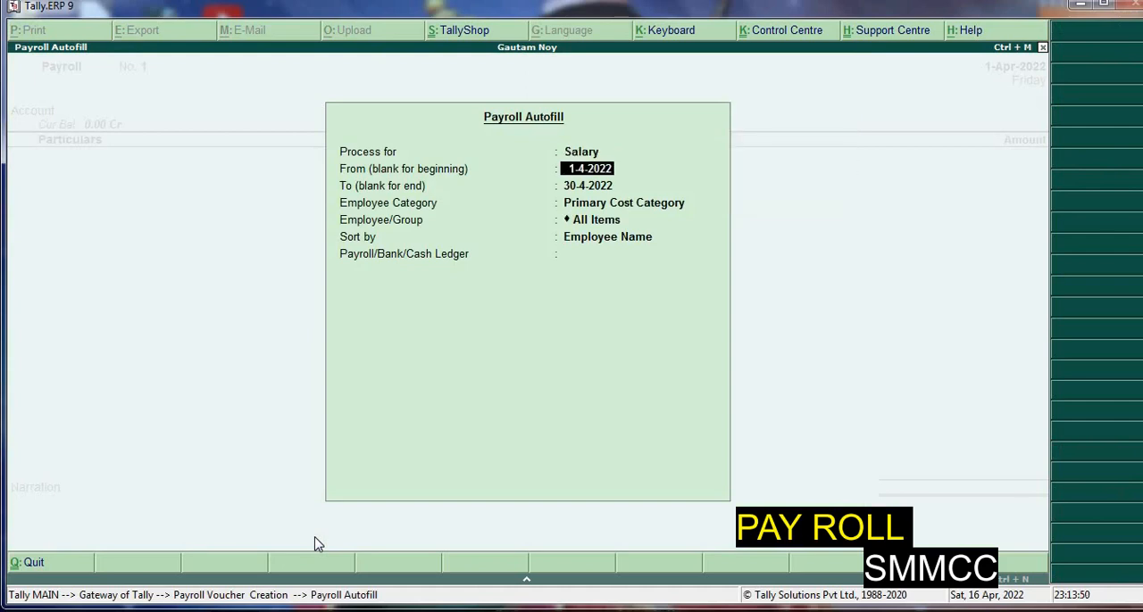
pyautogui.press('Return')
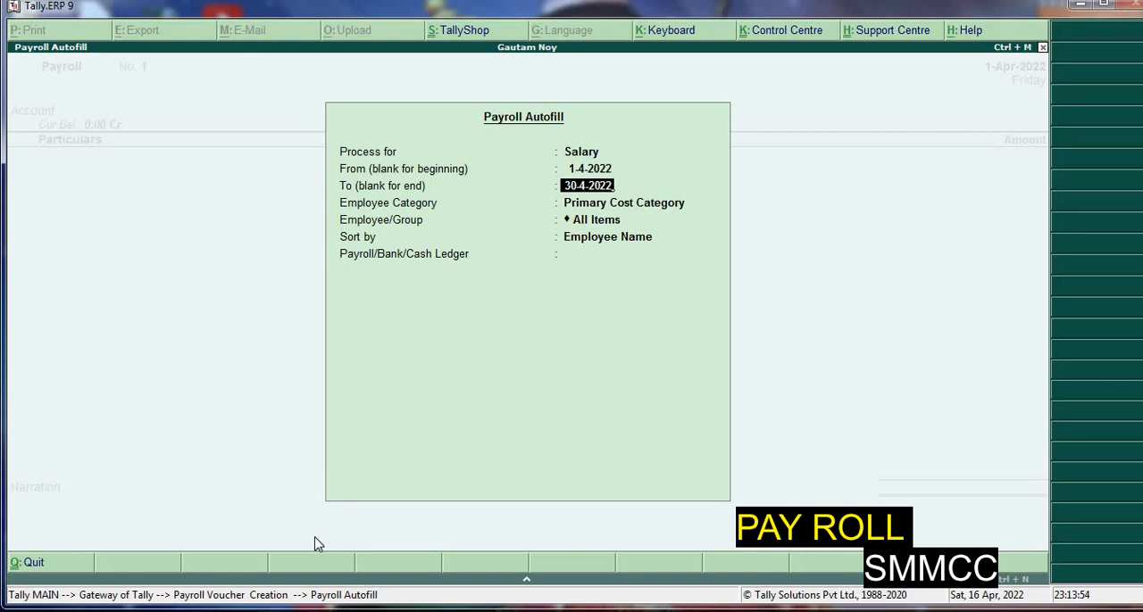
# Set the end date of the payroll autofill period to 1-5-2022
pyautogui.write('27-4-20')
pyautogui.write('22')
pyautogui.press('BackSpace')
pyautogui.press('BackSpace')
pyautogui.press('BackSpace')
pyautogui.press('BackSpace')
pyautogui.press('BackSpace')
pyautogui.press('BackSpace')
pyautogui.press('BackSpace')
pyautogui.press('BackSpace')
pyautogui.press('BackSpace')
pyautogui.write('1-5-2022')
pyautogui.press('Return')
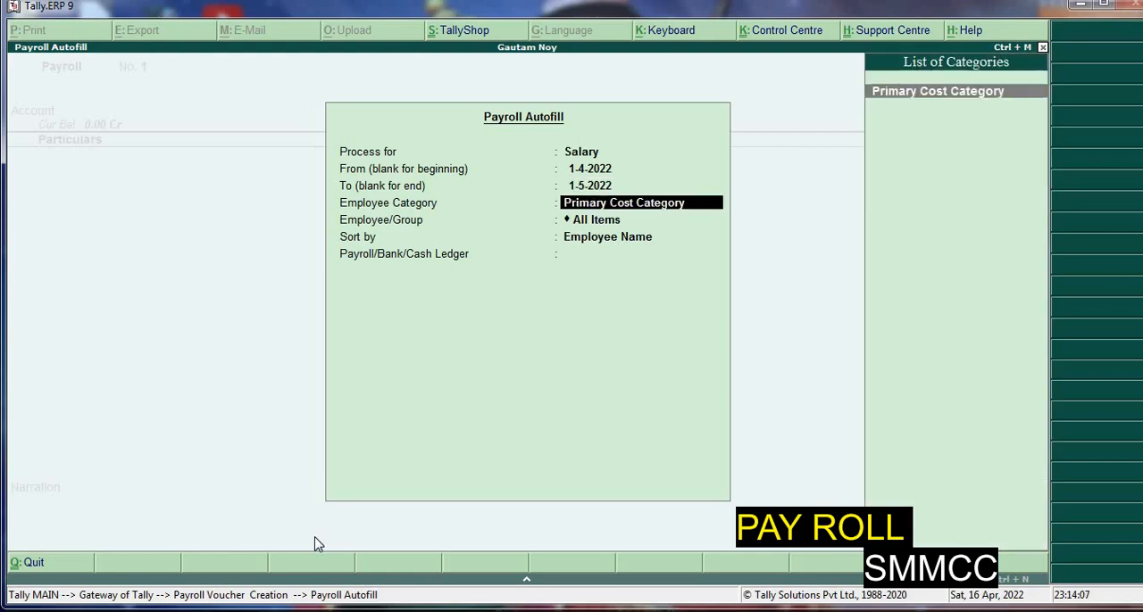
# Fill the payroll voucher for All Items in Primary Cost Category, sorted by Employee Name, with Sales Payable as the ledger
pyautogui.press('Return')
pyautogui.press('Return')
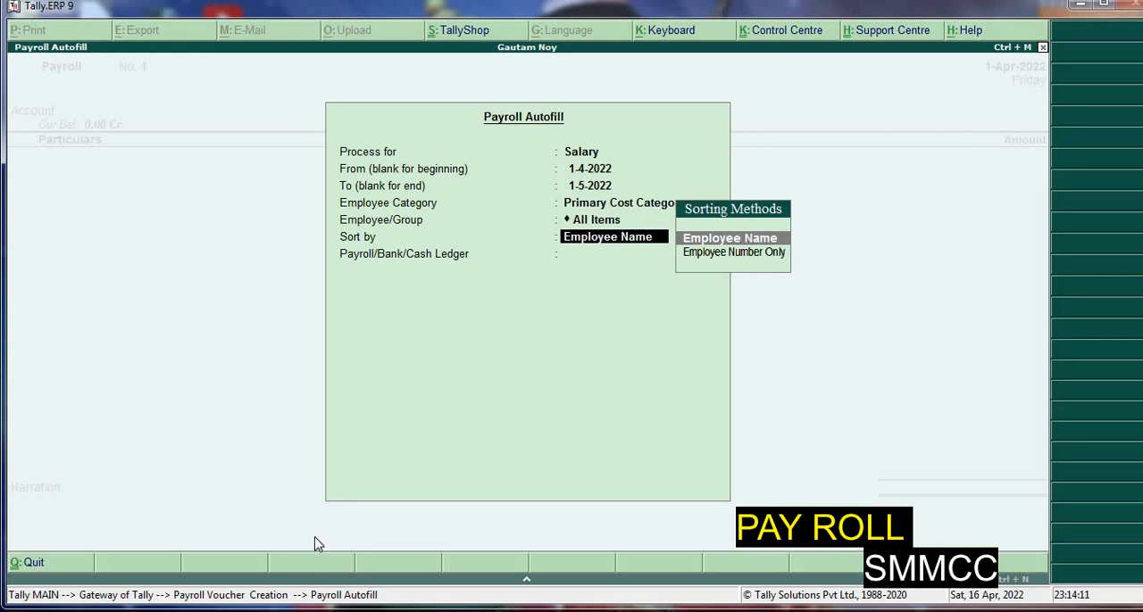
pyautogui.press('Return')
pyautogui.press('Down')
pyautogui.press('Return')
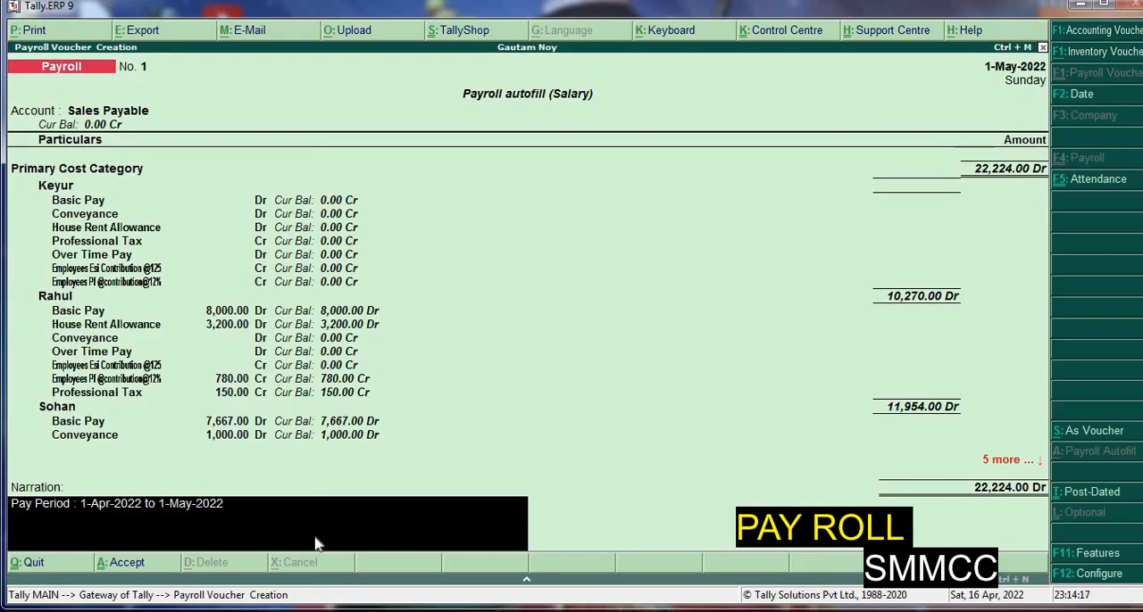
# Save the payroll voucher with its pay period narration and reopen it for alteration
pyautogui.press('Return')
pyautogui.press('y')
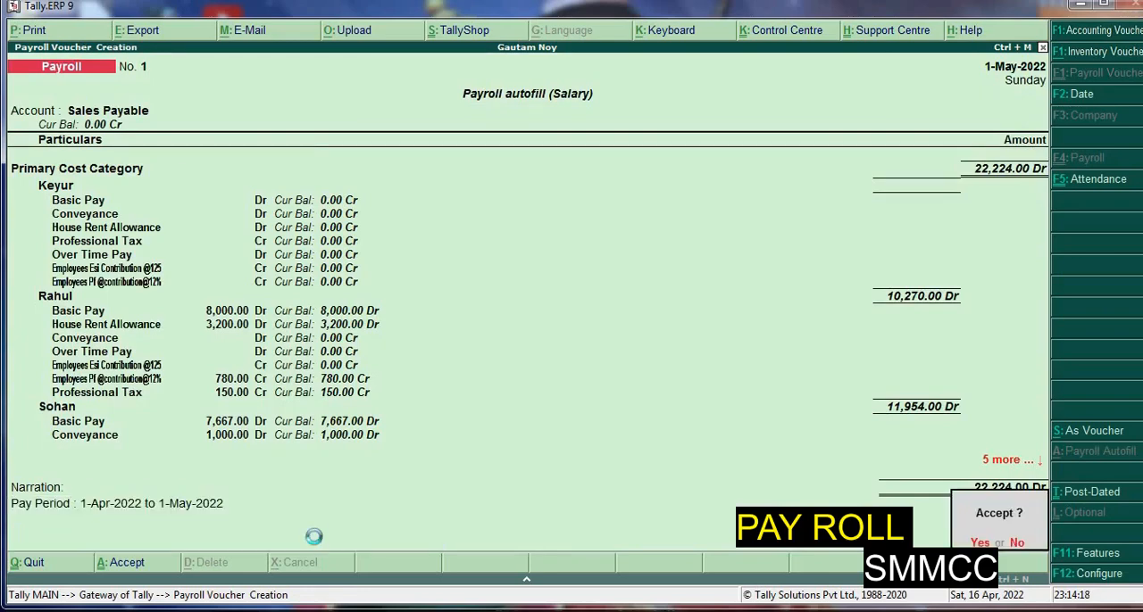
pyautogui.press('pageup')
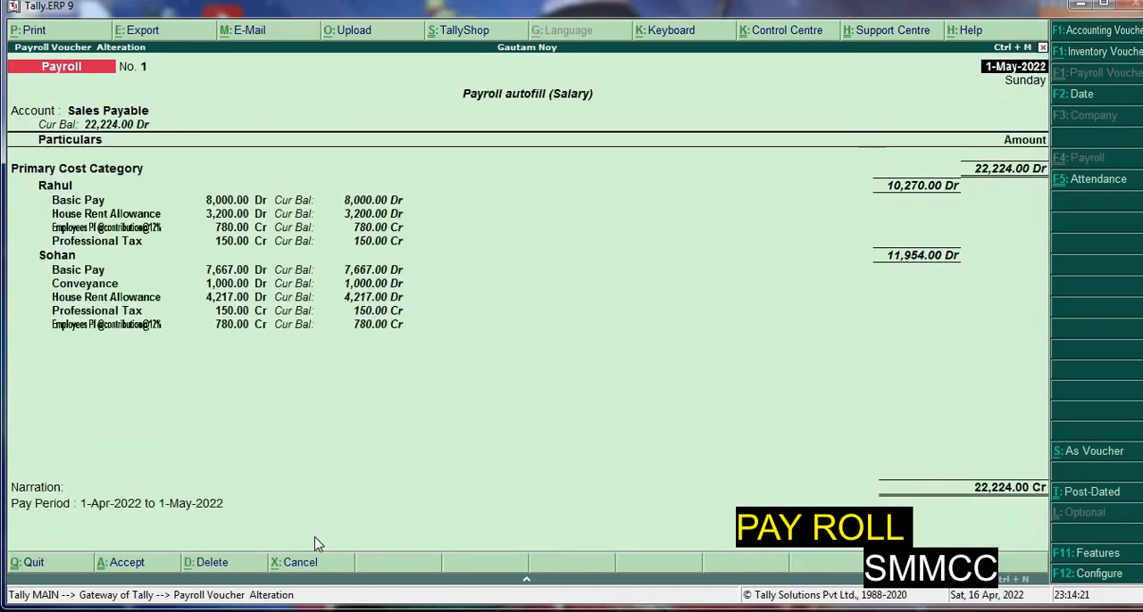
pyautogui.hotkey('alt', 'p')
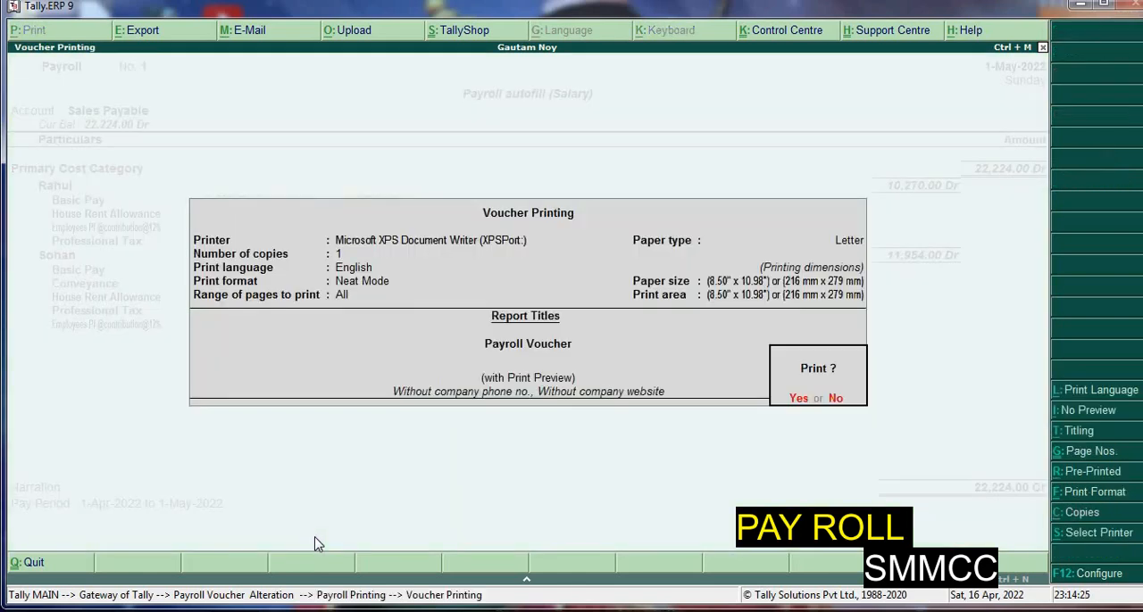
pyautogui.hotkey('alt', 'i')
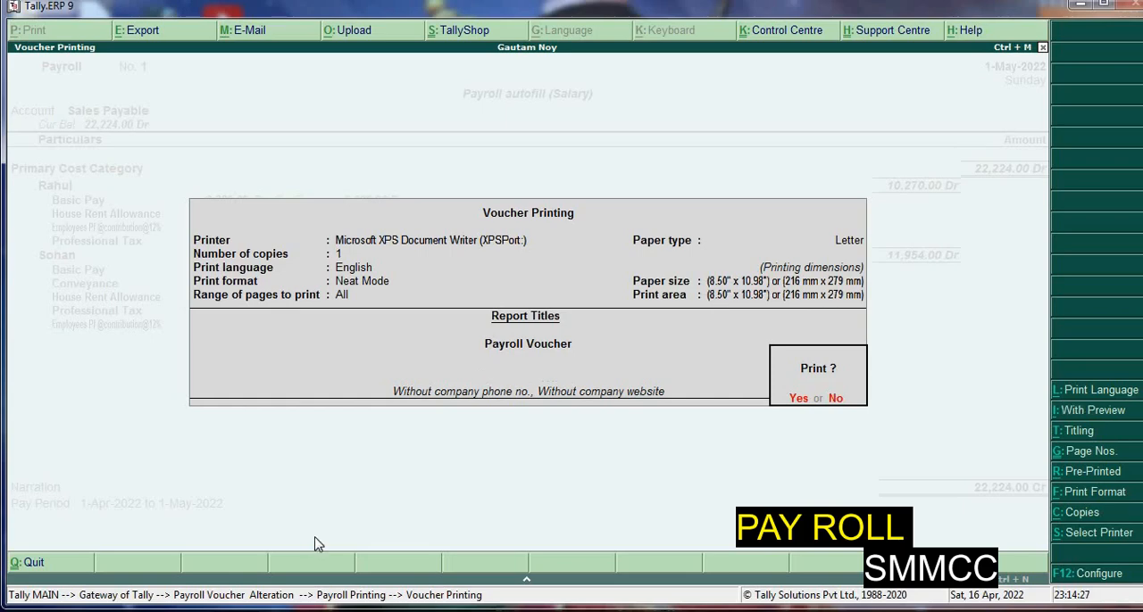
pyautogui.press('y')
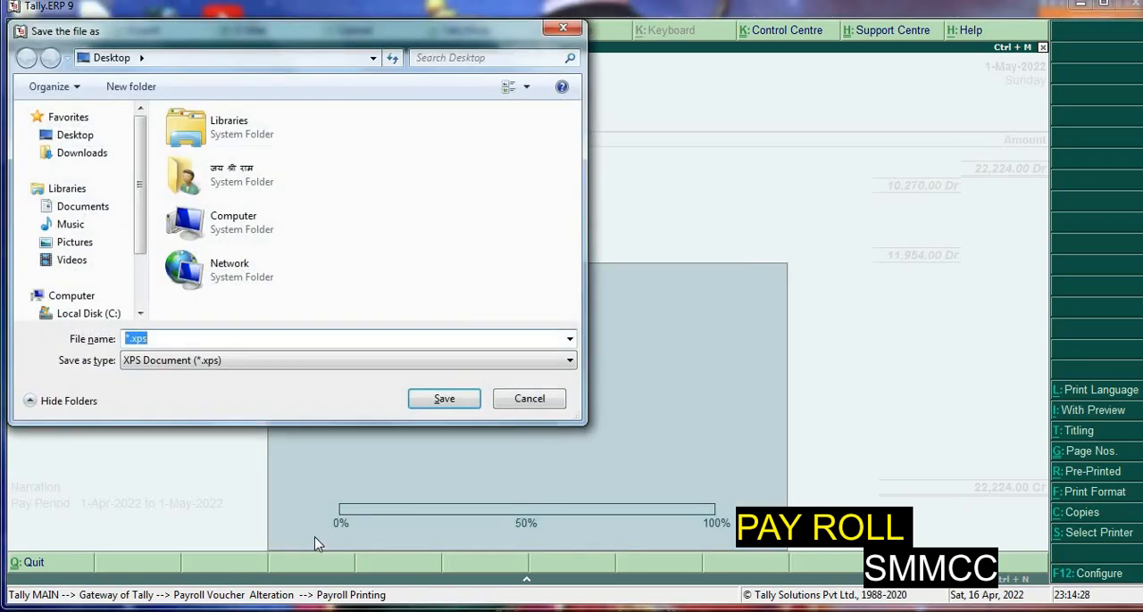
pyautogui.click(514, 410)
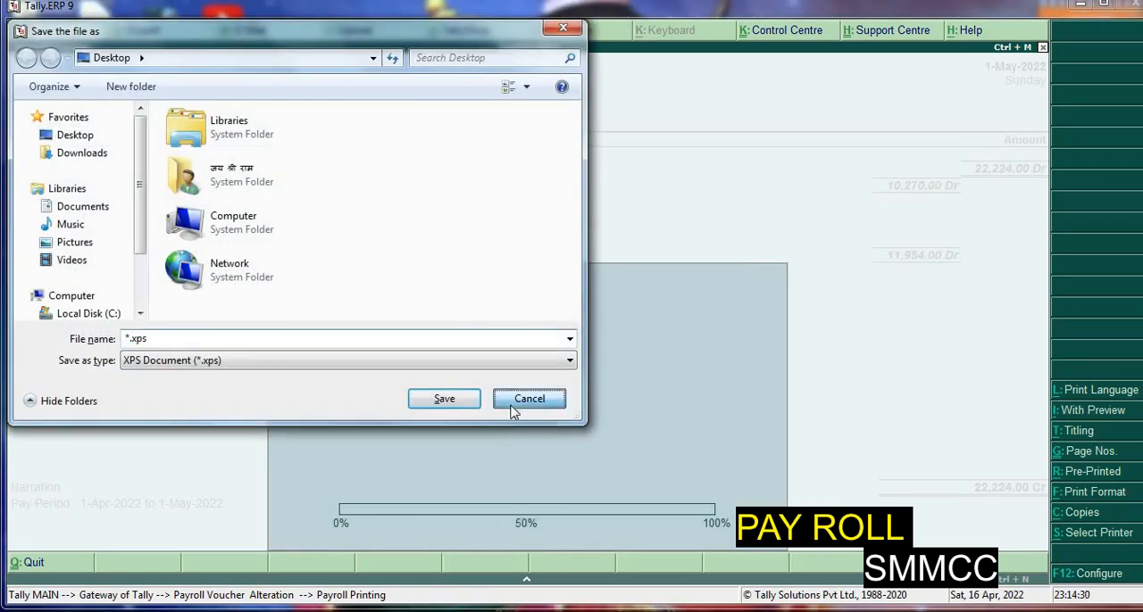
# Open the payroll voucher's print preview and zoom in to examine the printed pay details down to the signatory line
pyautogui.hotkey('alt', 'p')
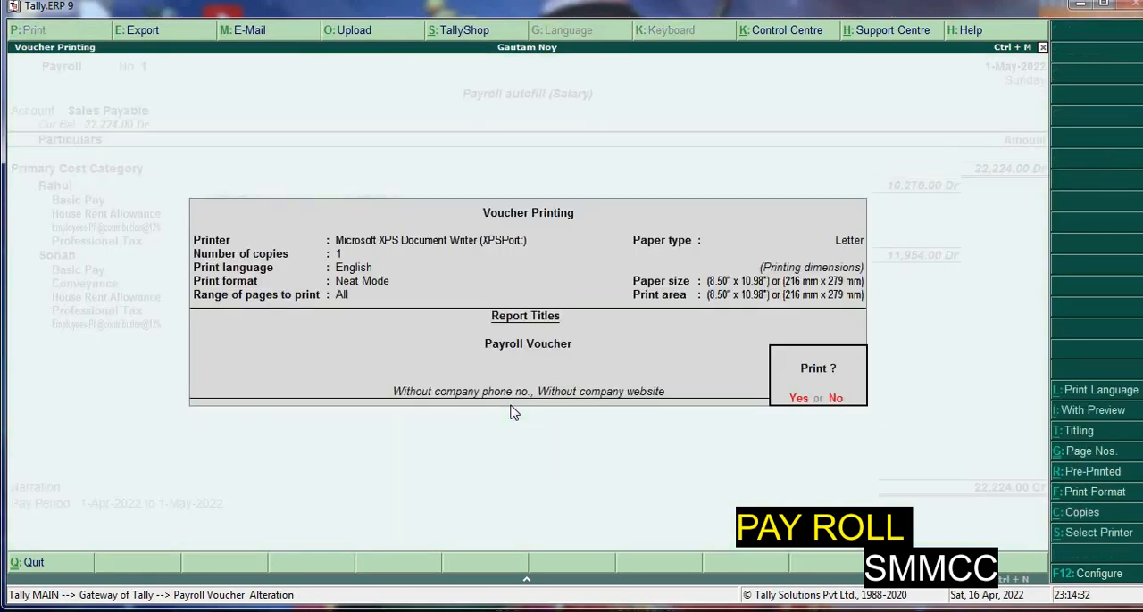
pyautogui.hotkey('alt', 'i')
pyautogui.press('Return')
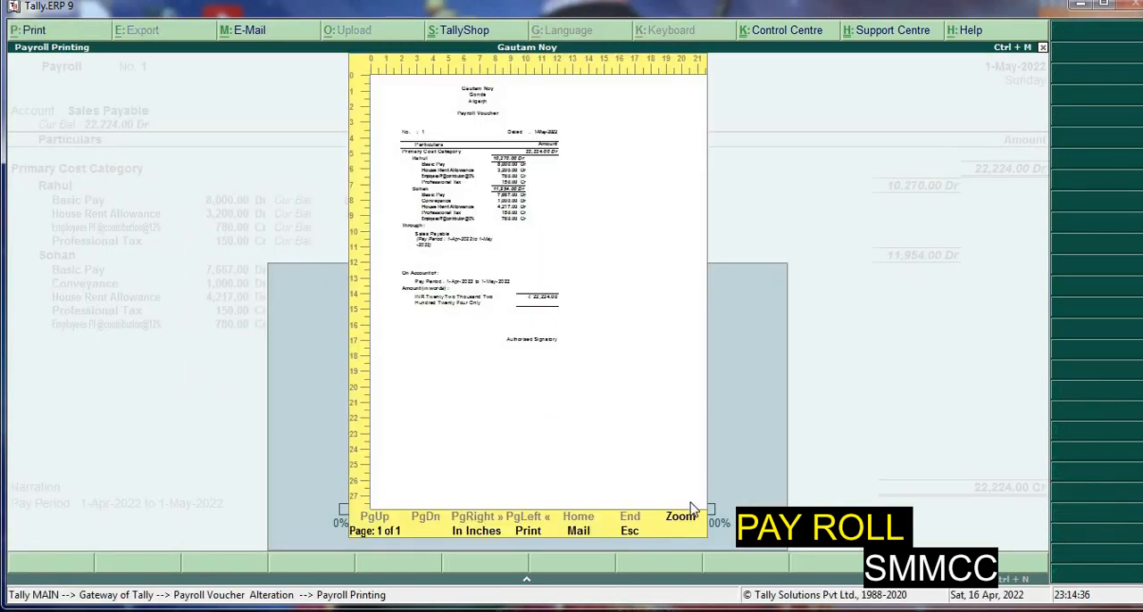
pyautogui.click(680, 522)
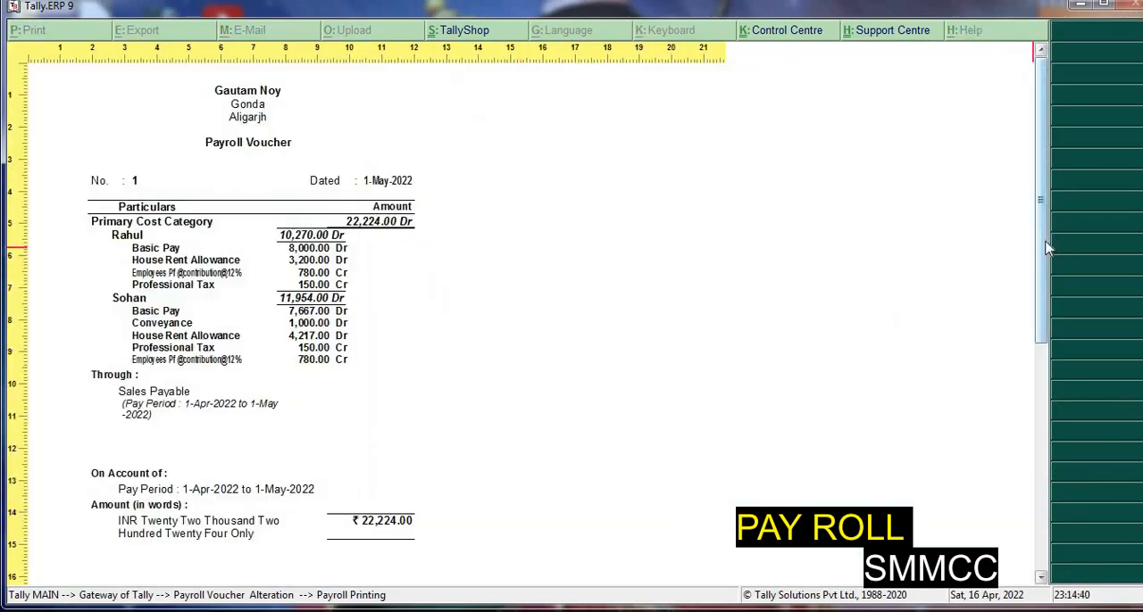
pyautogui.moveTo(1045, 252); pyautogui.dragTo(1045, 280)
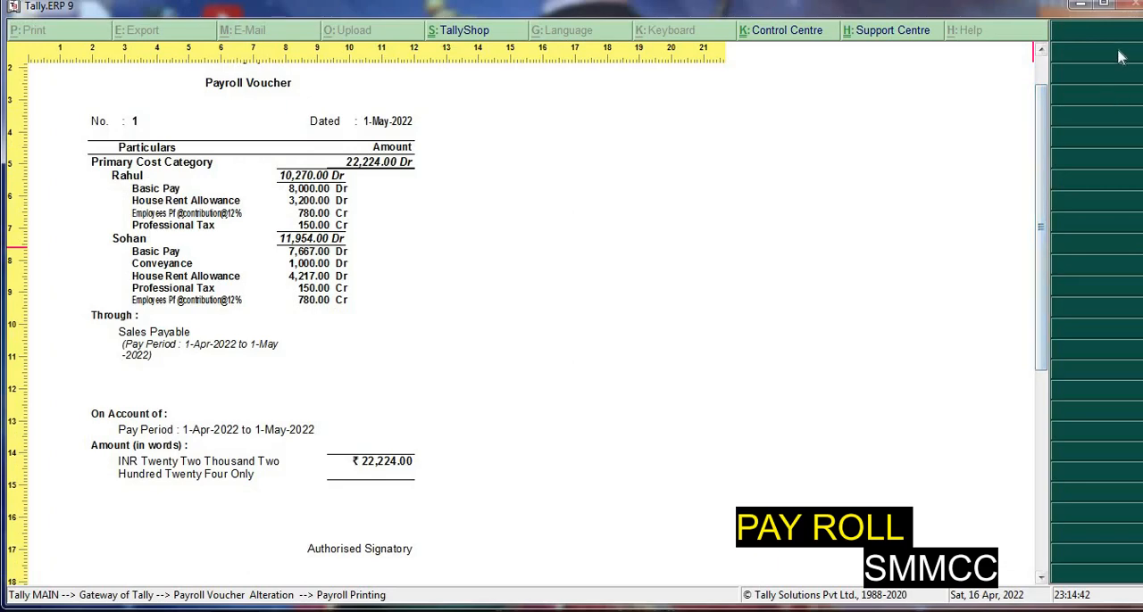